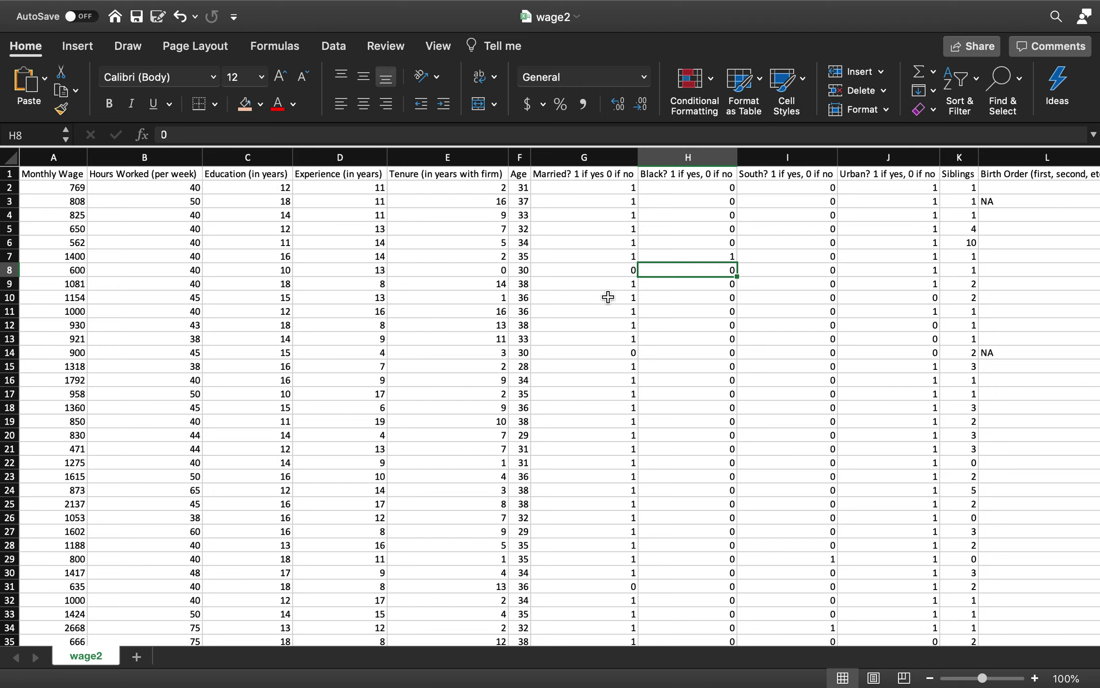
Set the worksheet zoom to 130%.
click(1035, 678)
click(1035, 678)
click(1035, 678)
Examine the variable columns across the wage data, from Monthly Wage through to log(Wage).
scroll(799, 394, right, 3)
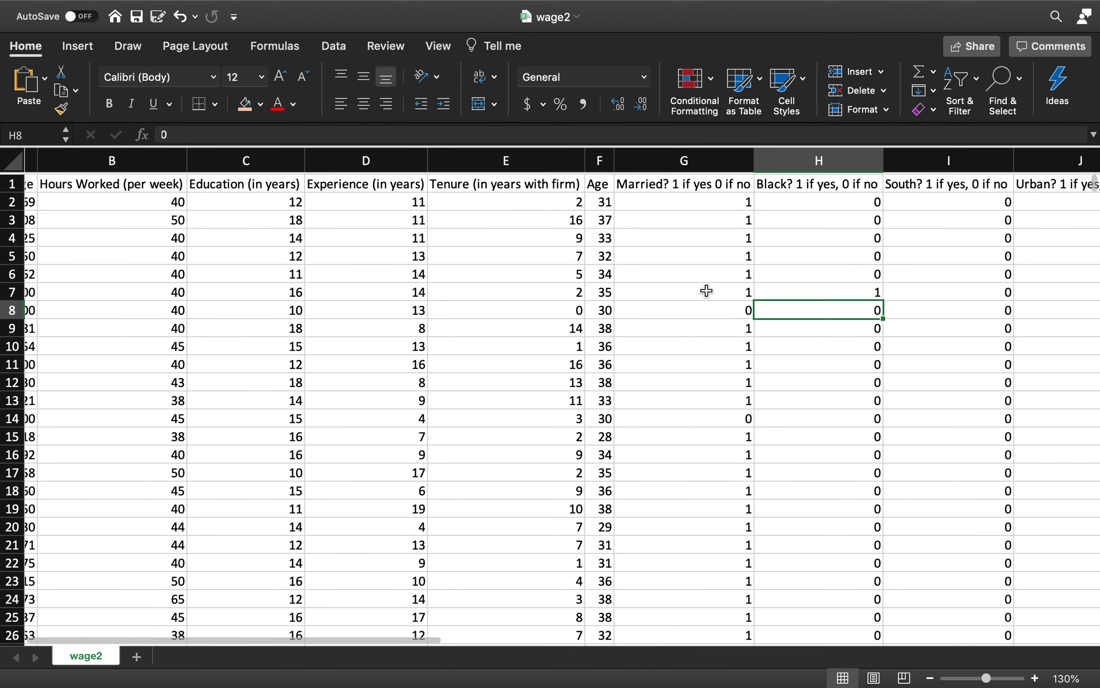
scroll(685, 194, right, 3)
scroll(685, 194, right, 1)
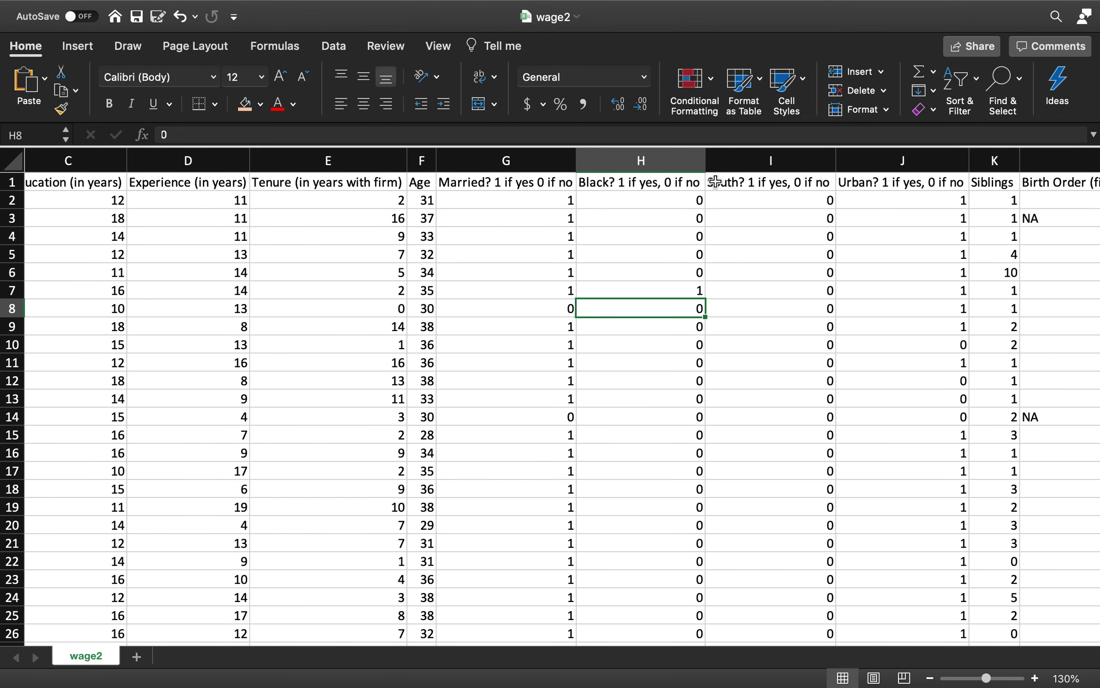
scroll(711, 182, right, 1)
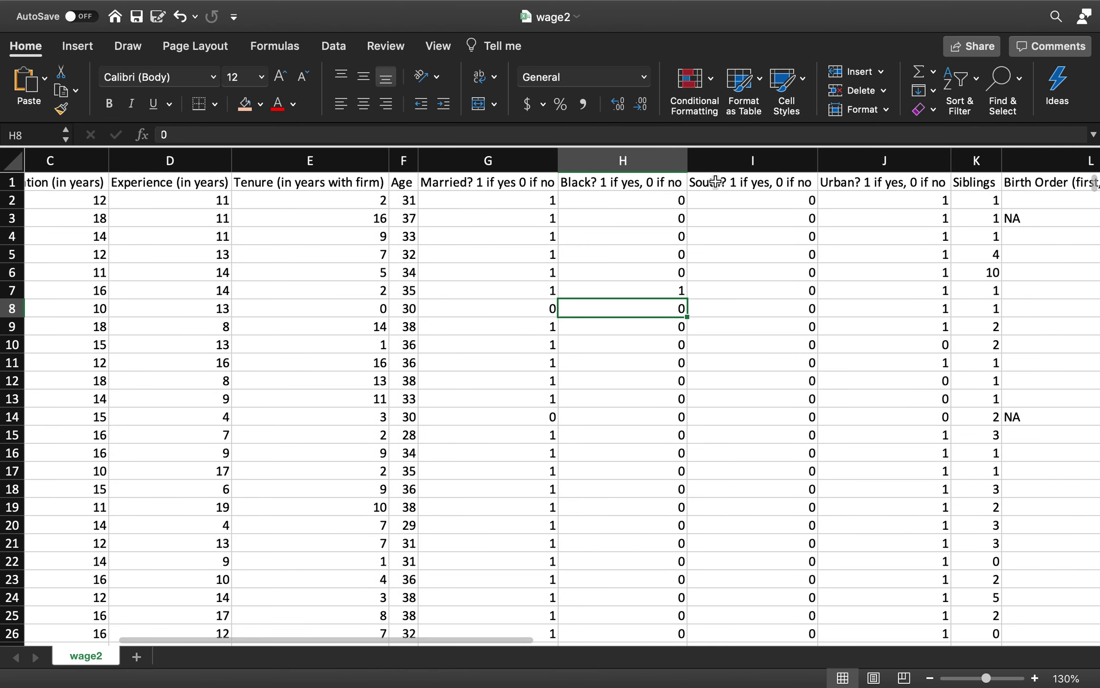
scroll(715, 181, right, 10)
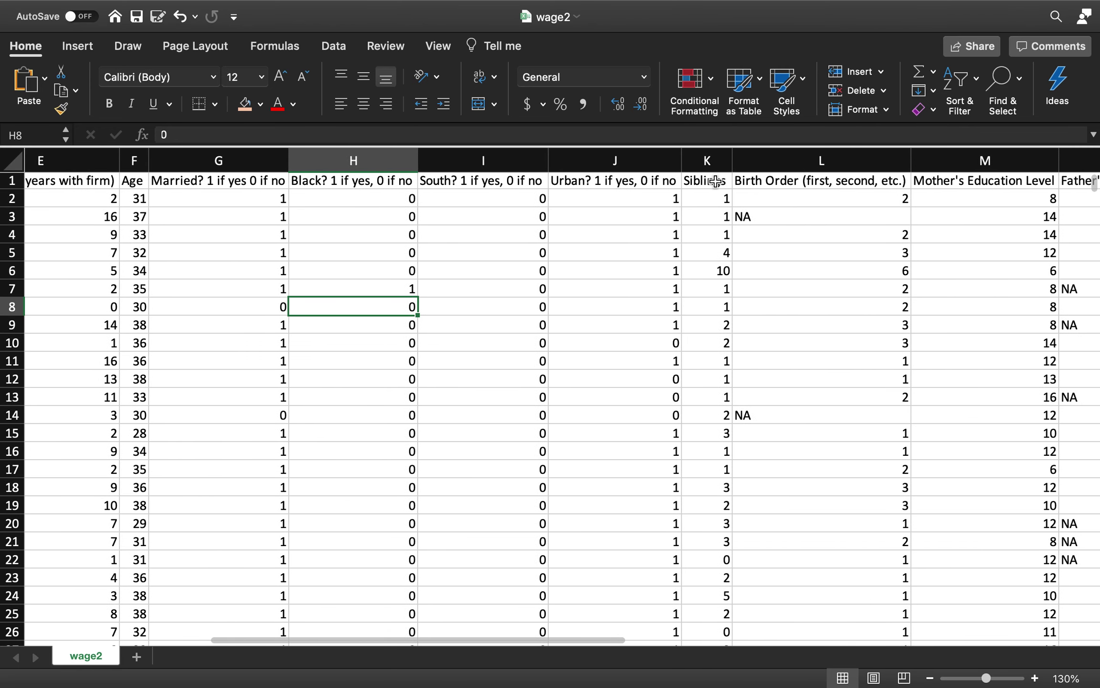
scroll(715, 182, right, 2)
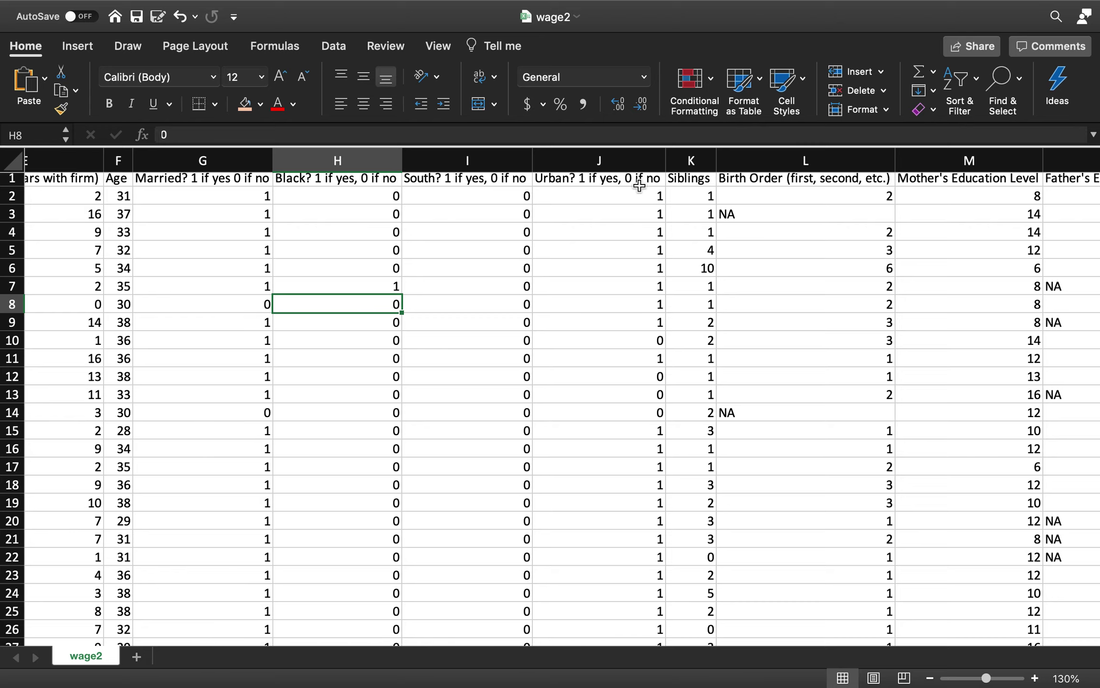
scroll(639, 186, right, 15)
scroll(639, 186, right, 1)
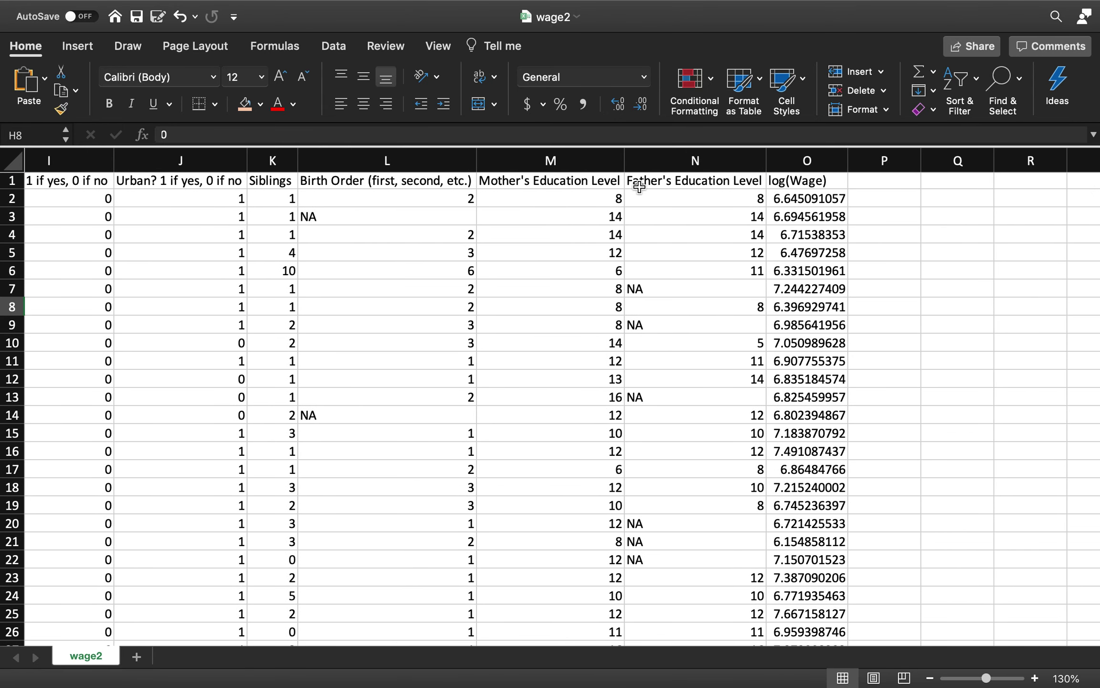
scroll(639, 187, down, 1)
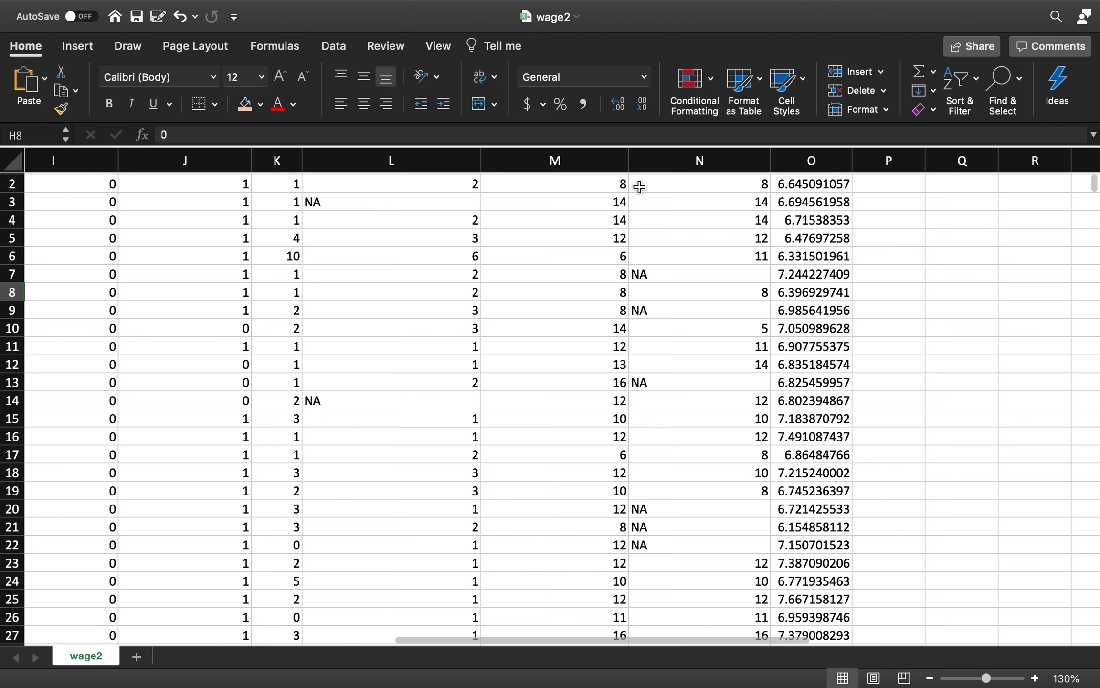
scroll(639, 187, left, 10)
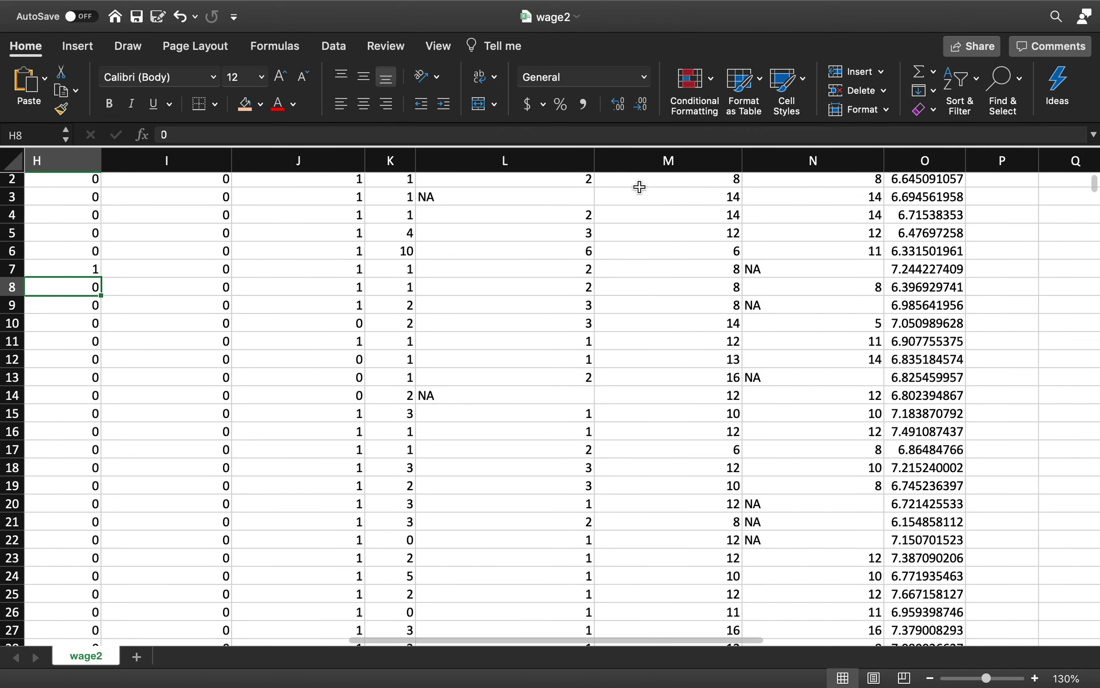
scroll(639, 186, up, 1)
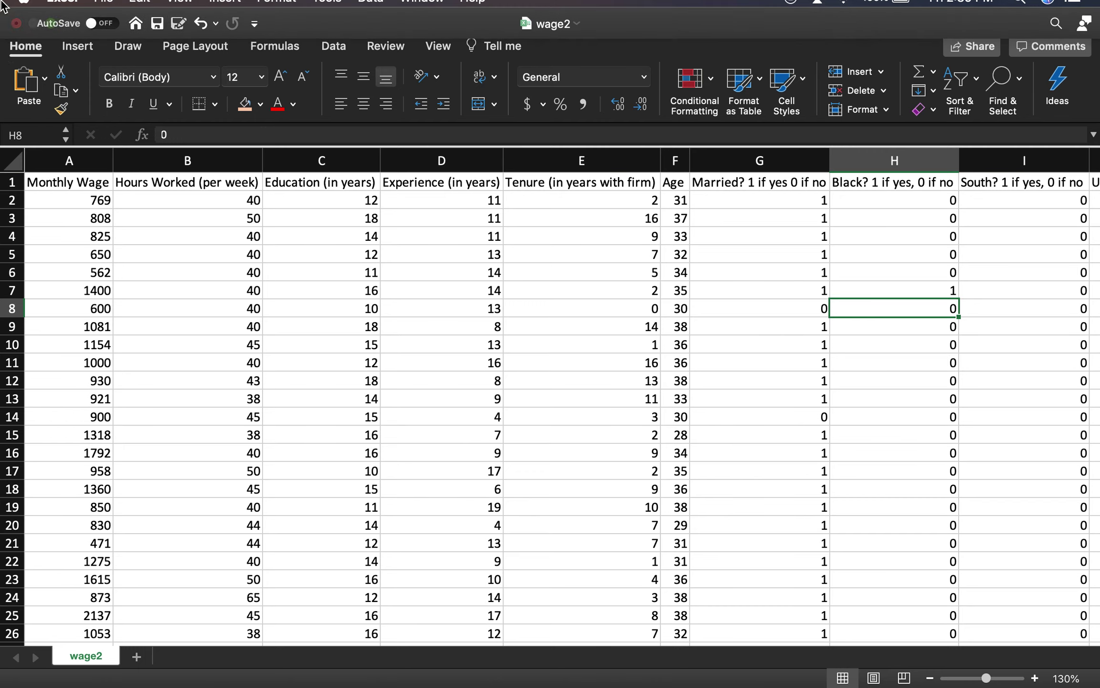
Freeze the top row so the column headings stay in view while going through the data.
mouse_move(4, 5)
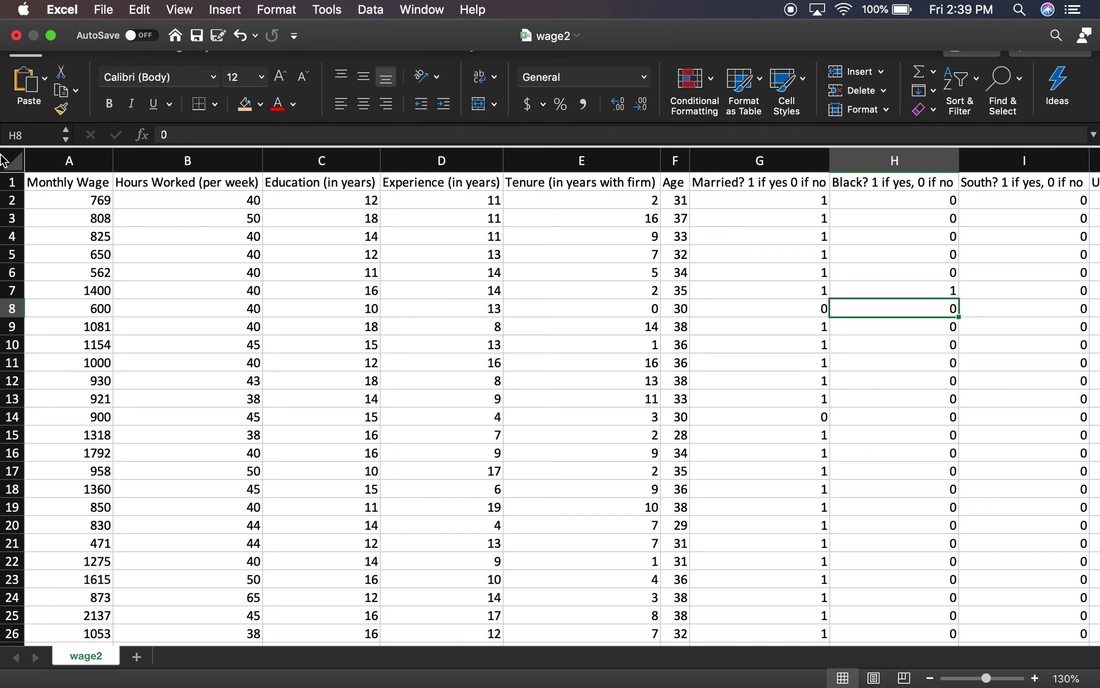
click(6, 180)
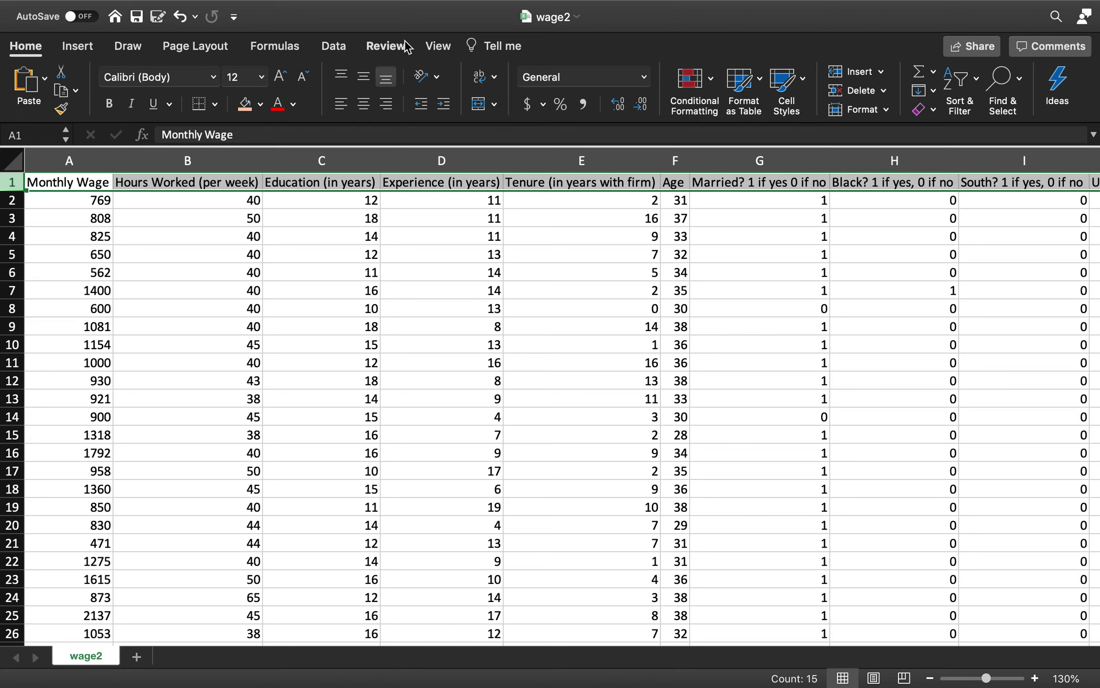
click(438, 46)
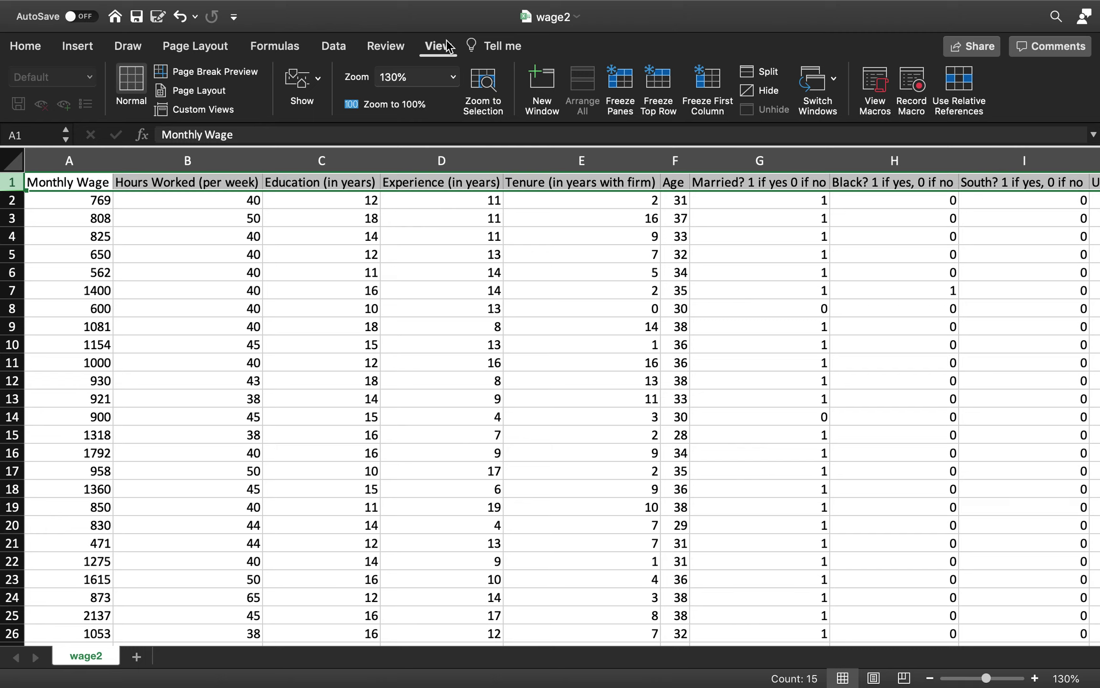
click(647, 80)
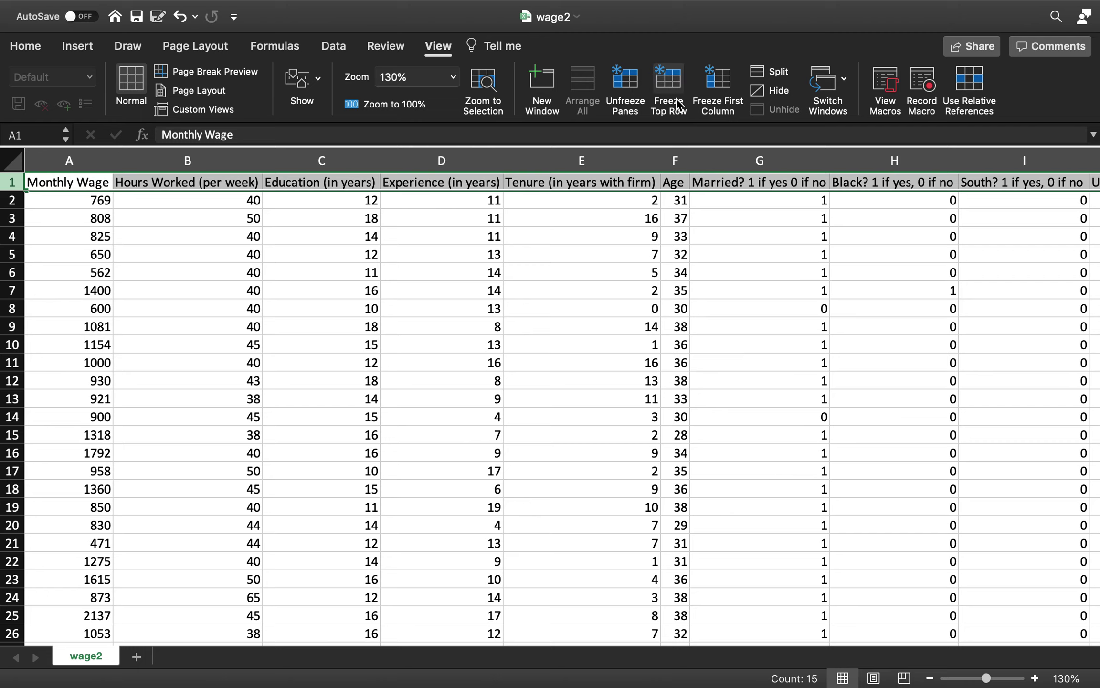
click(621, 230)
key(Down)
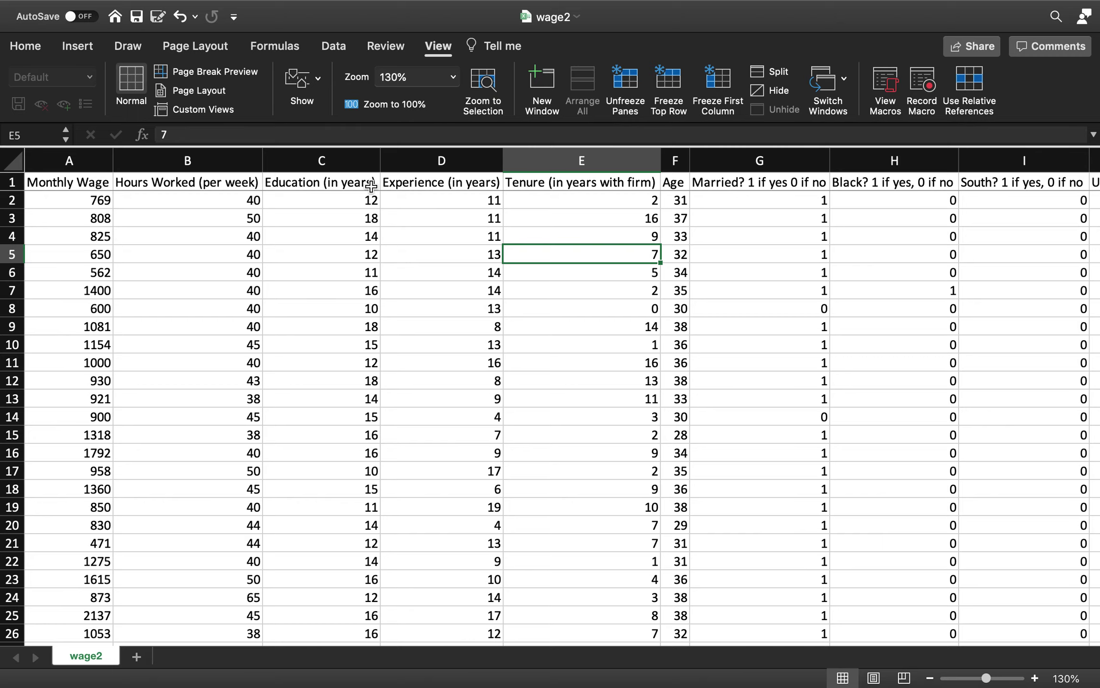
Examine the wage records down the sheet, selecting row 430 as a sample observation and reviewing the Monthly Wage column.
scroll(286, 344, down, 20)
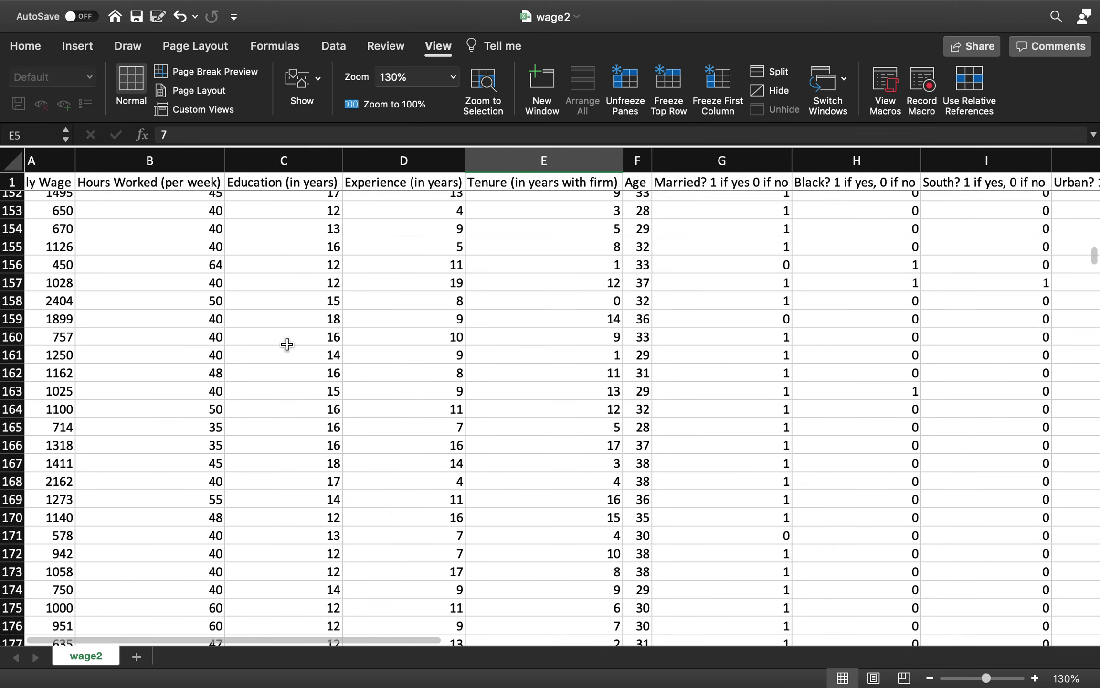
scroll(286, 343, down, 20)
scroll(287, 344, down, 1)
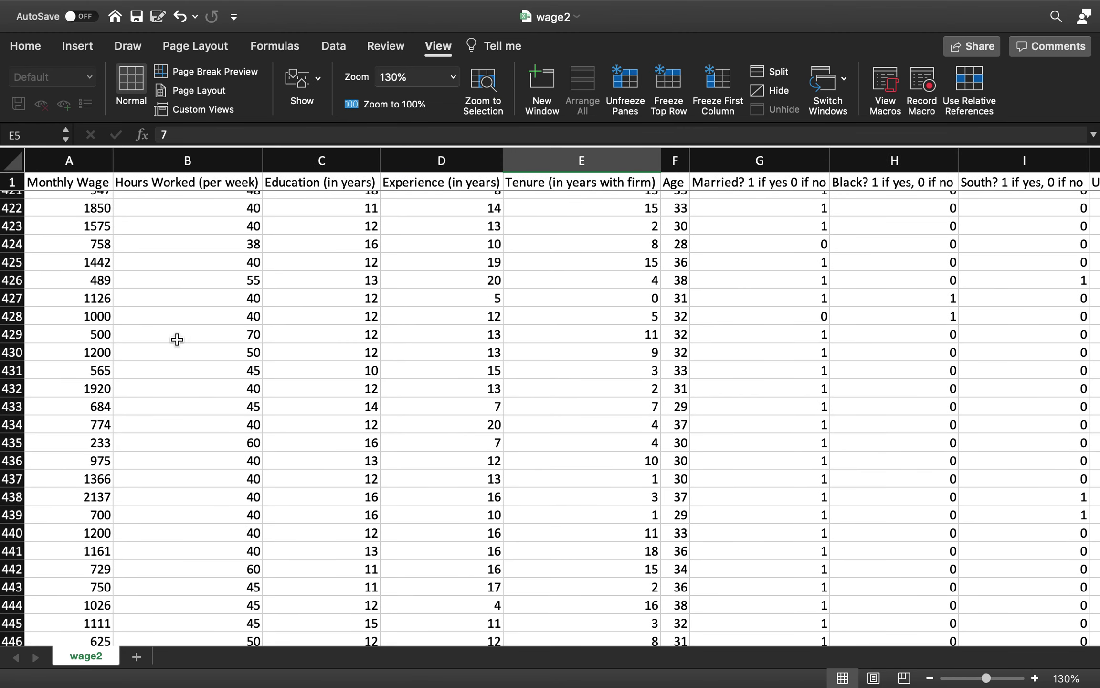
click(10, 353)
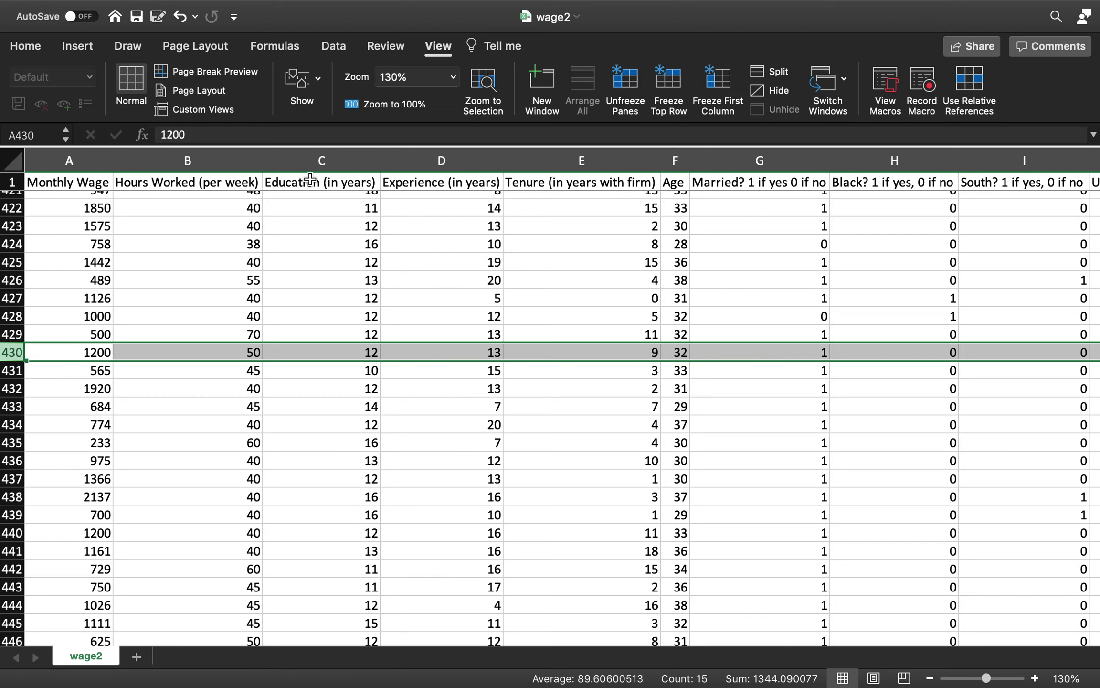
scroll(428, 227, up, 20)
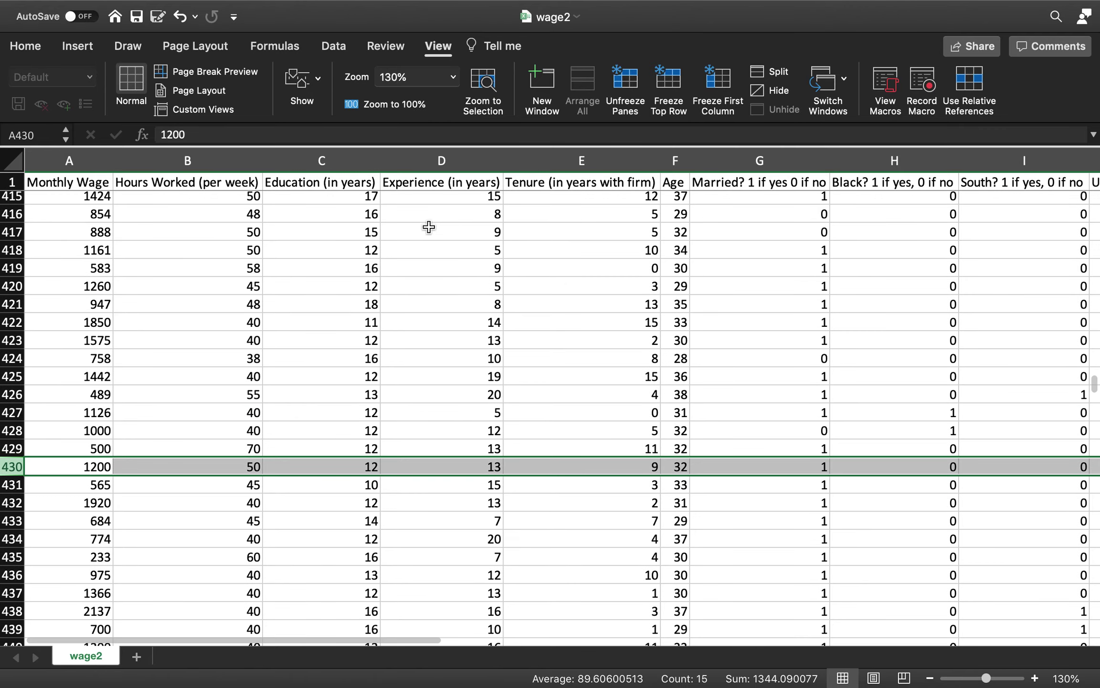
scroll(428, 228, up, 20)
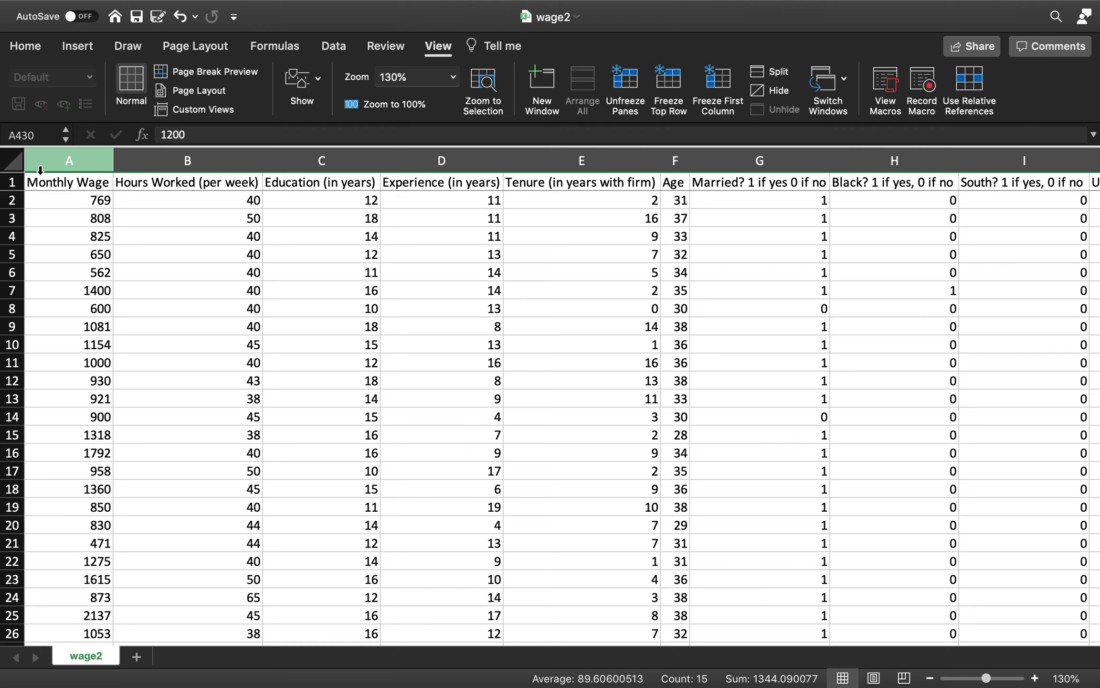
scroll(42, 247, down, 13)
scroll(42, 246, down, 8)
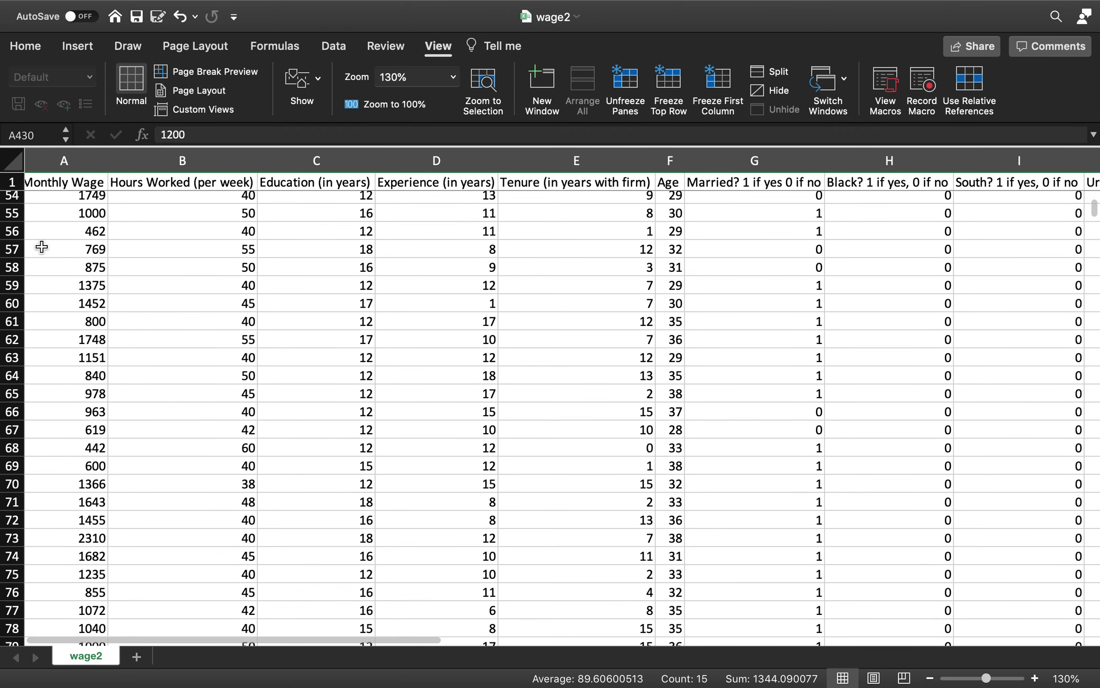
scroll(42, 246, down, 1)
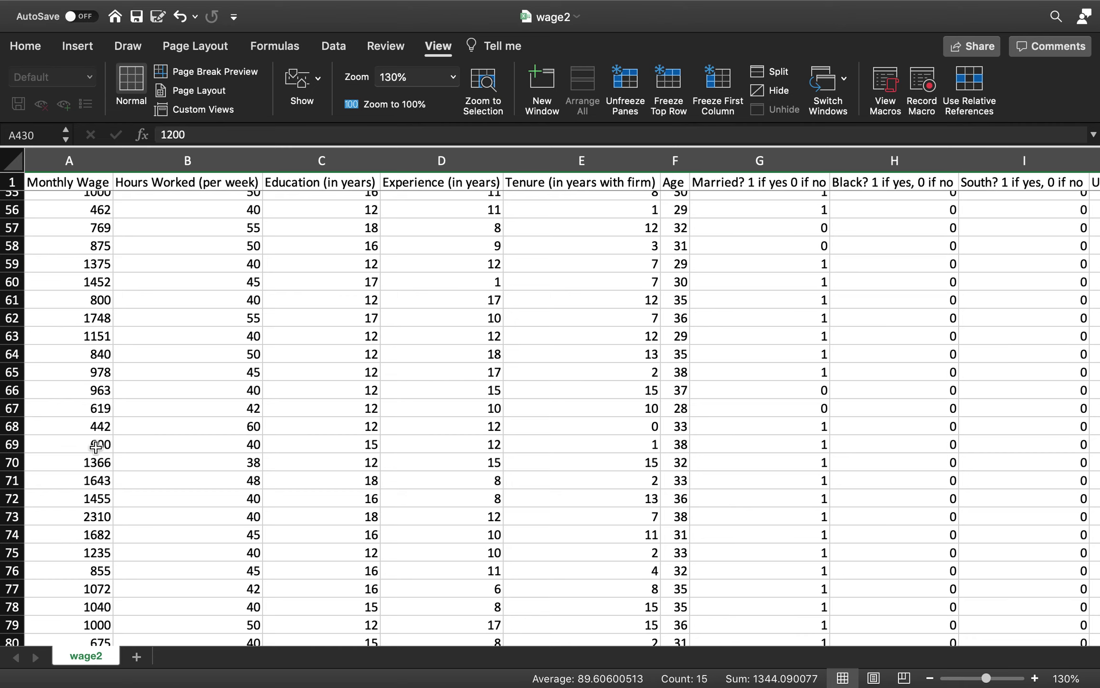
scroll(96, 447, down, 5)
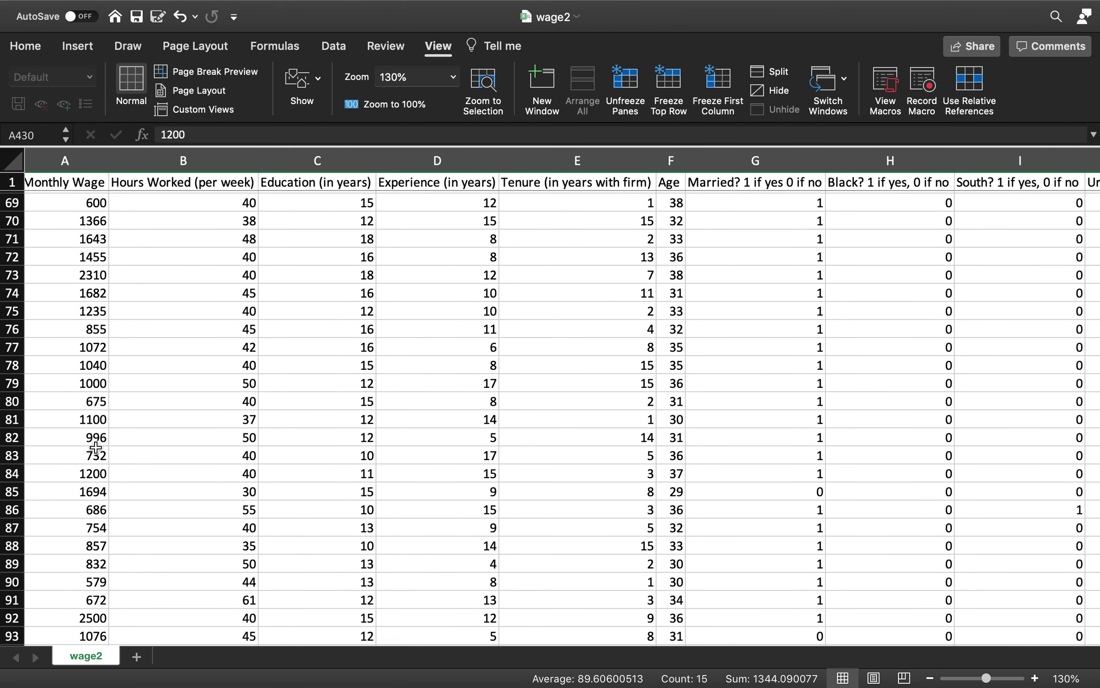
scroll(95, 447, up, 15)
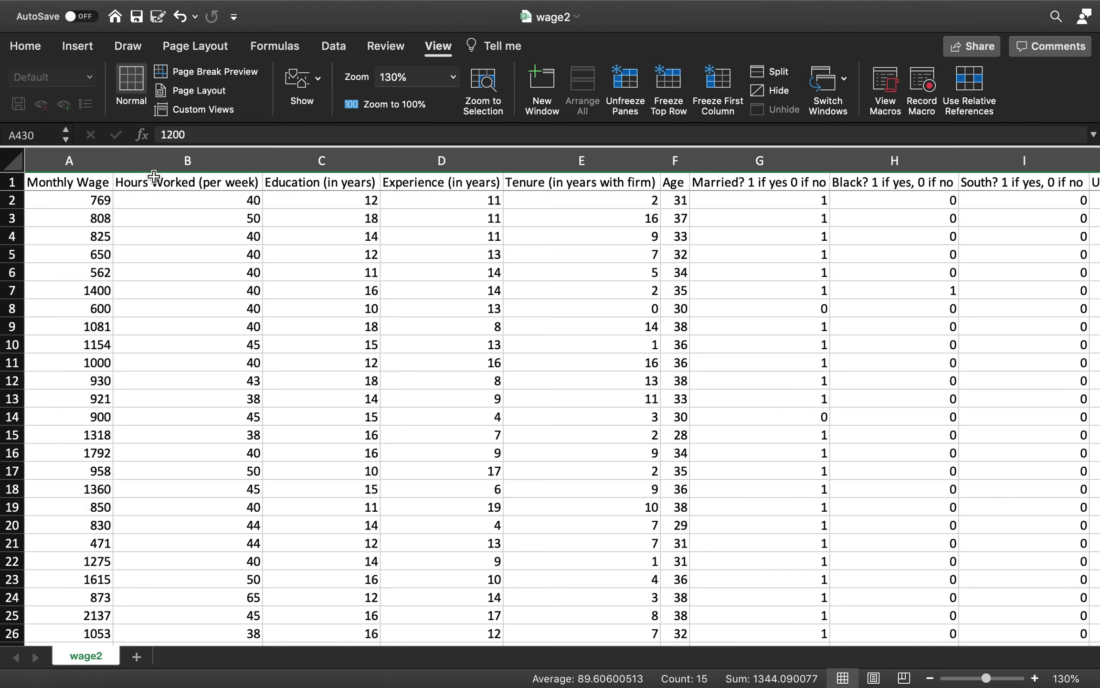
Check that the Analysis ToolPak and Solver Add-In are enabled among the Excel add-ins, and accept the selection.
click(333, 45)
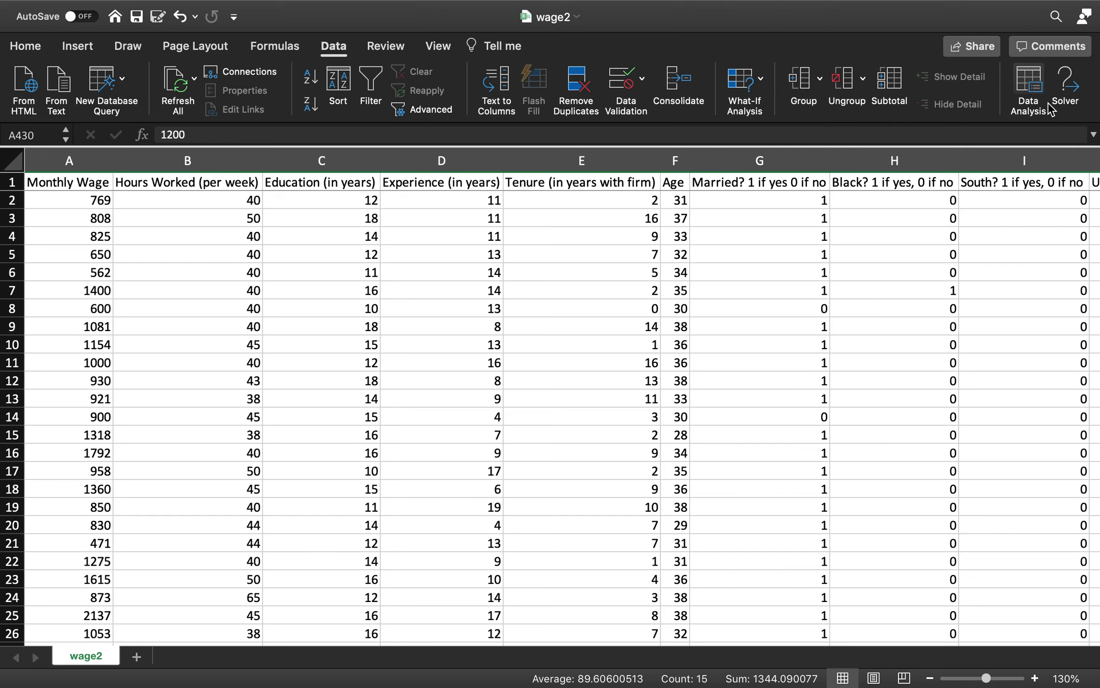
mouse_move(437, 1)
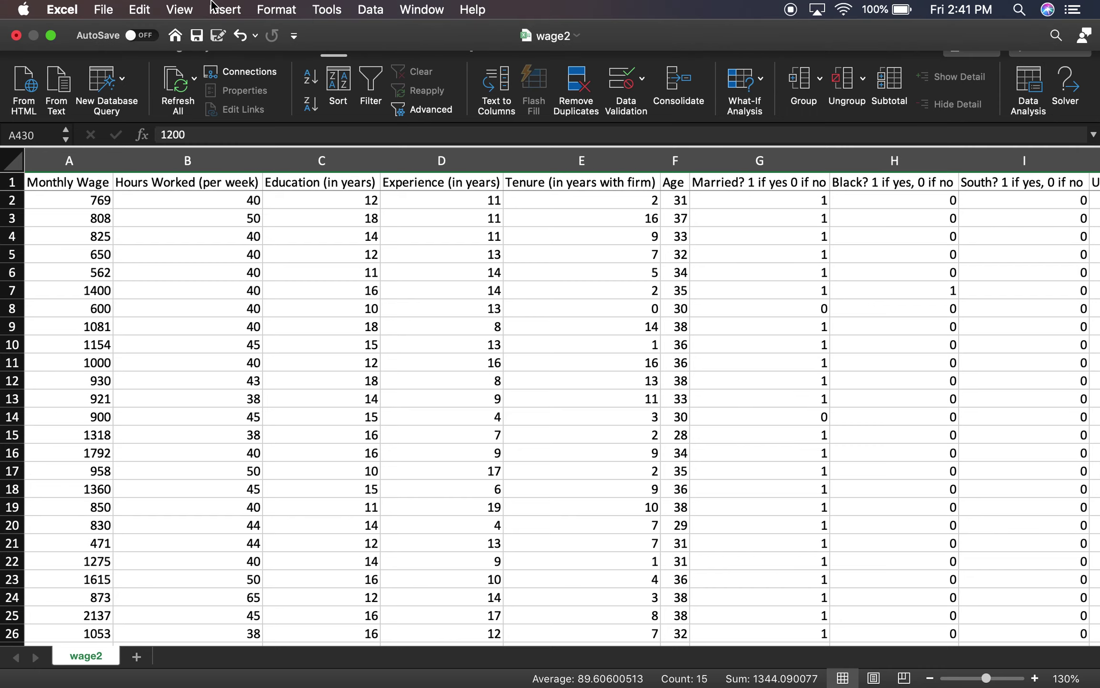
click(107, 10)
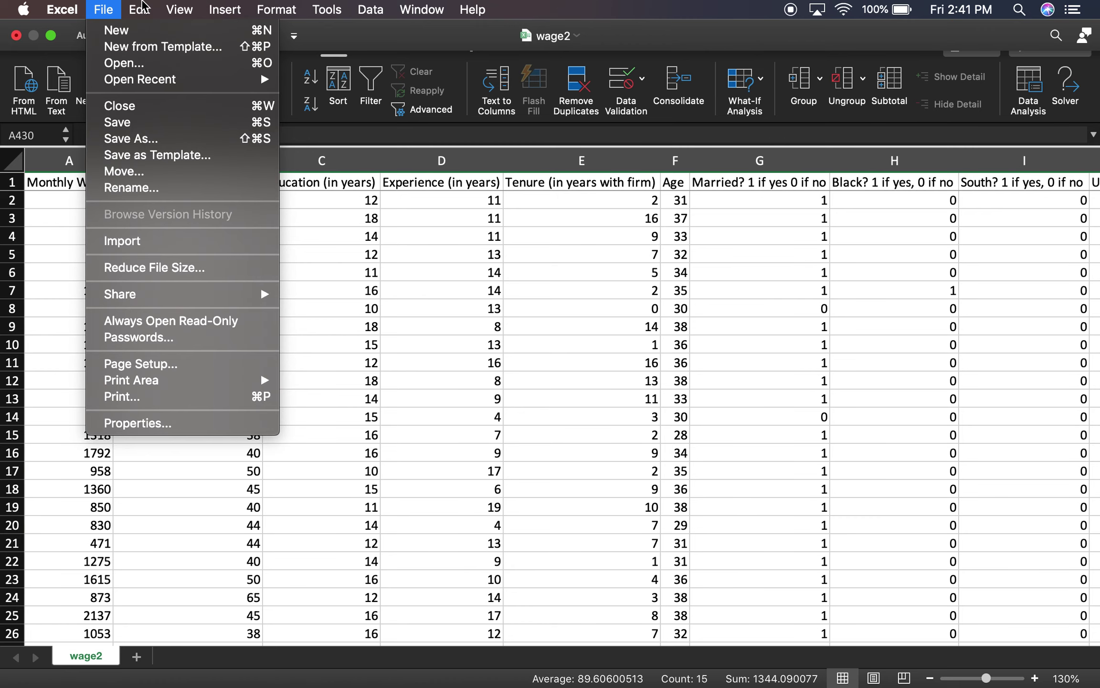
mouse_move(141, 5)
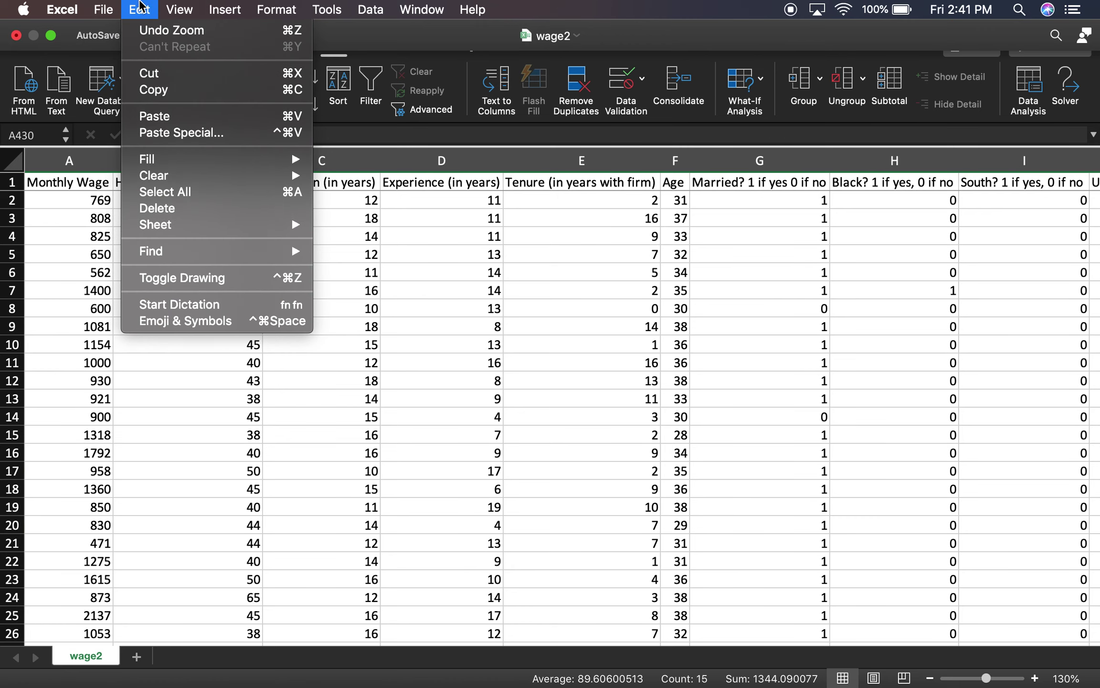
mouse_move(327, 8)
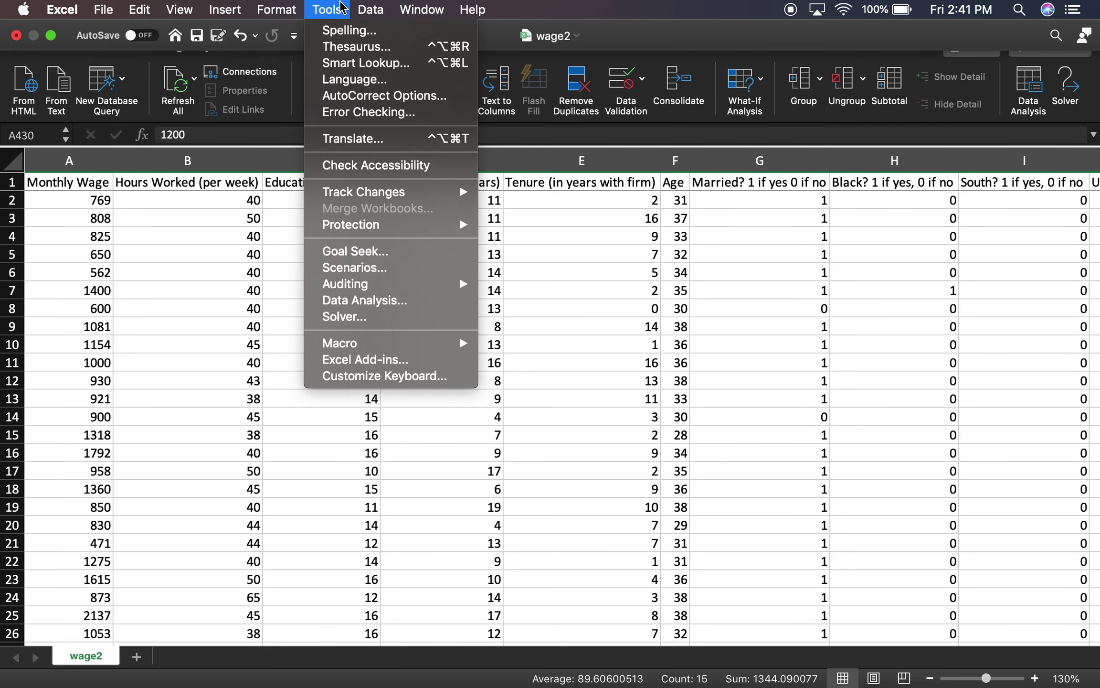
click(388, 360)
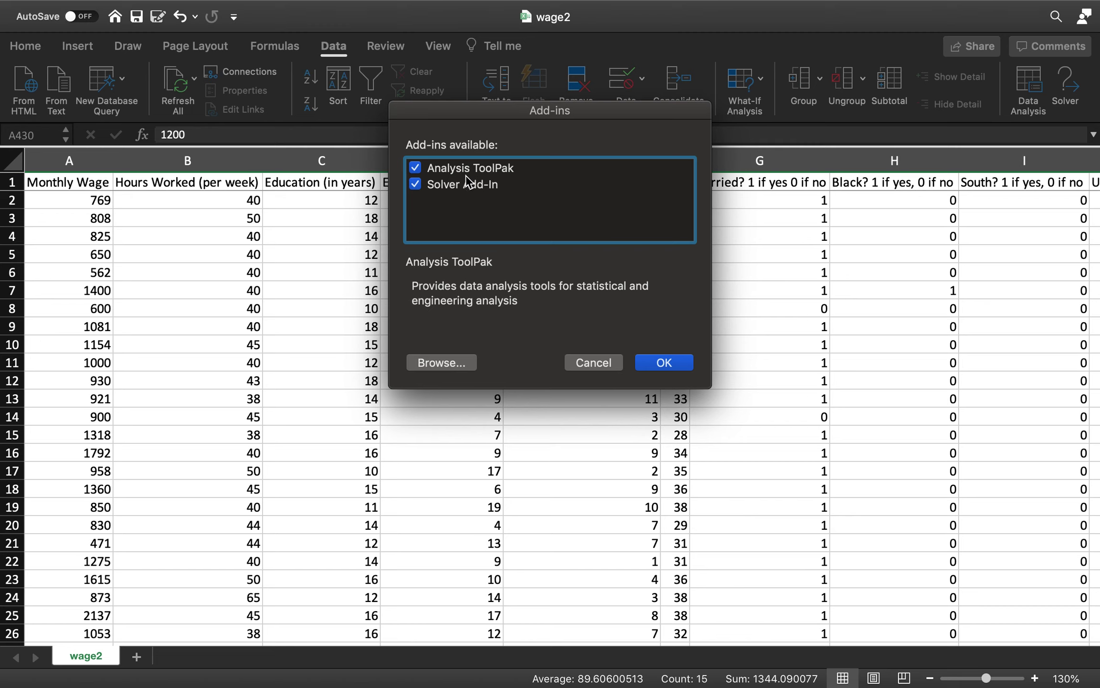
click(682, 362)
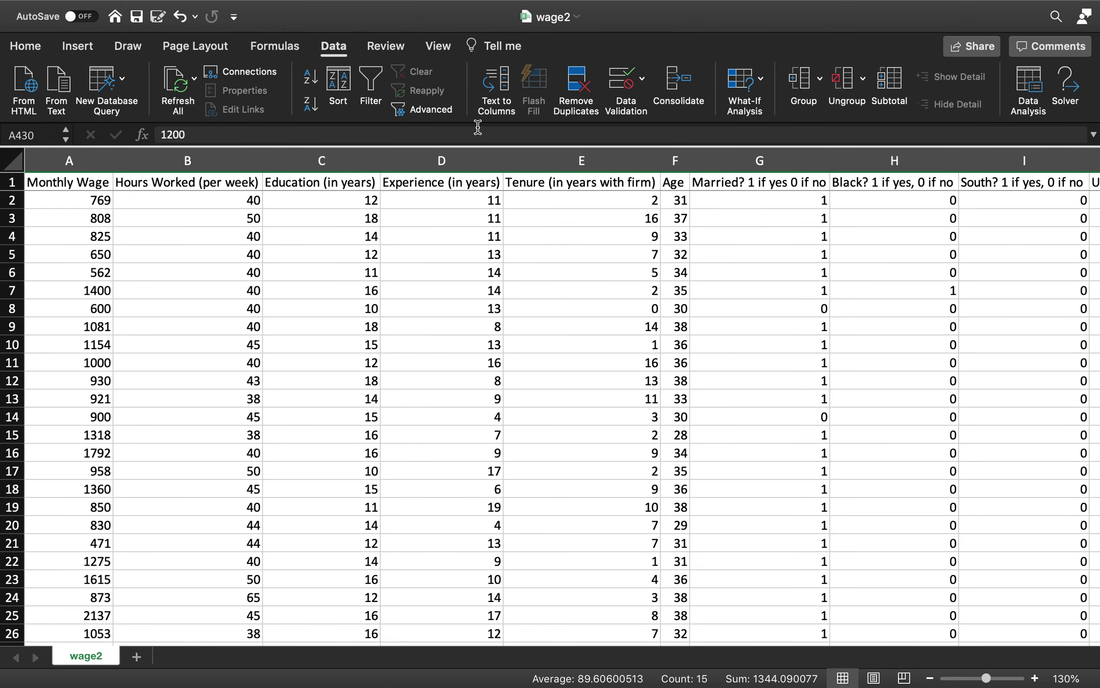
Open the Regression tool from the Data Analysis tools.
click(328, 40)
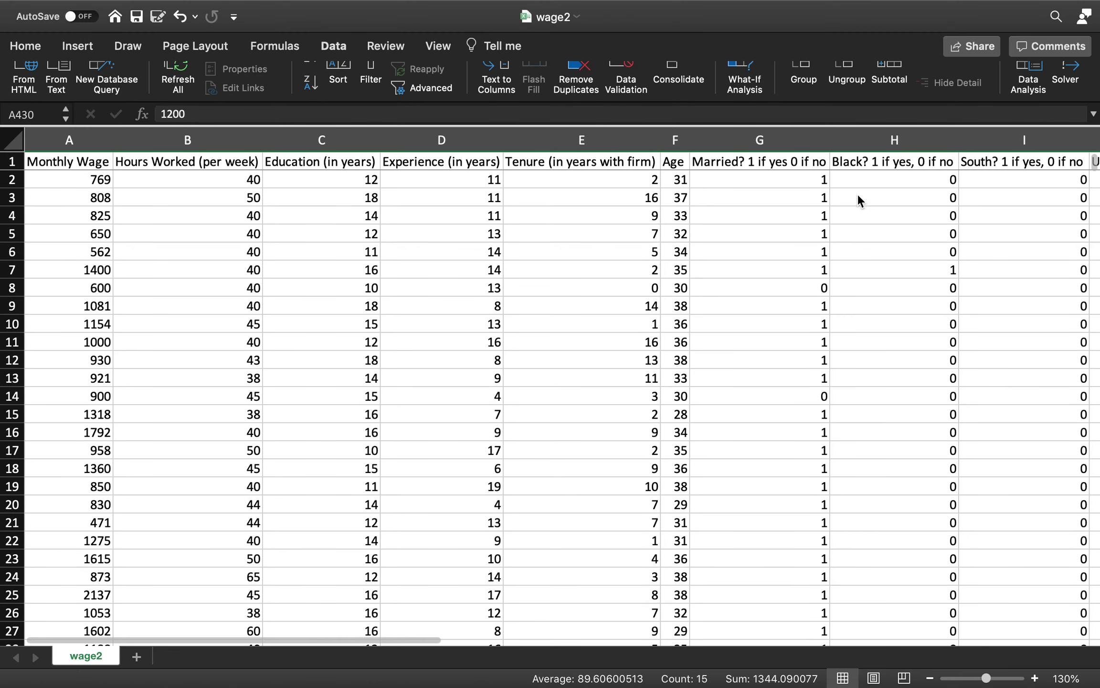
click(331, 48)
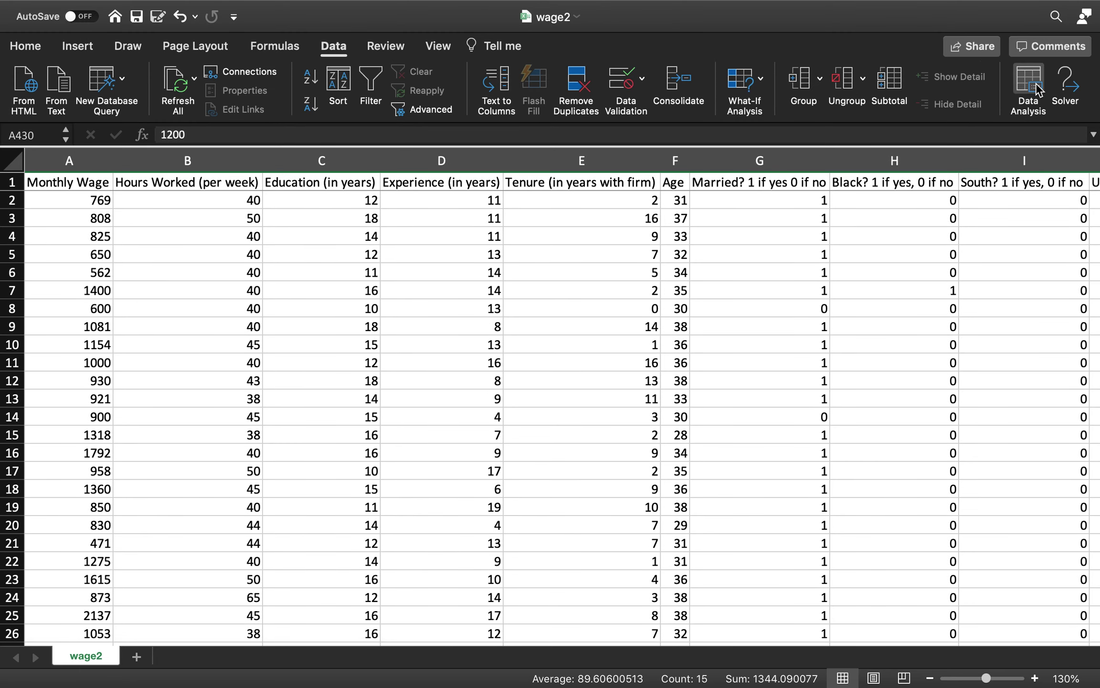
click(1031, 88)
scroll(468, 270, down, 10)
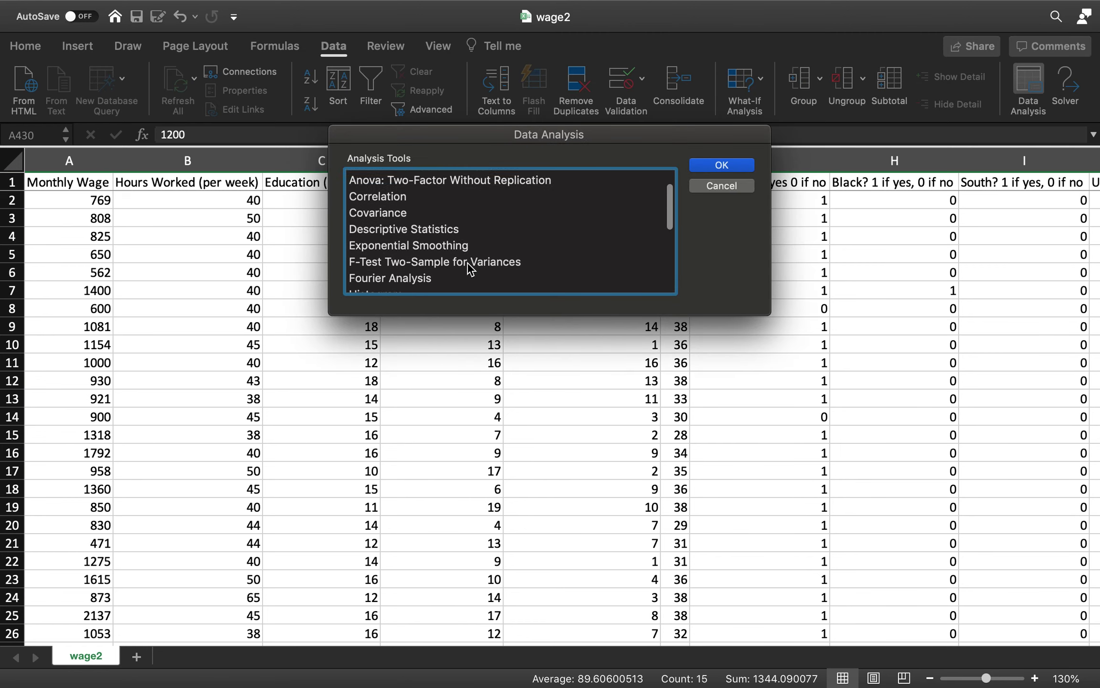
click(382, 203)
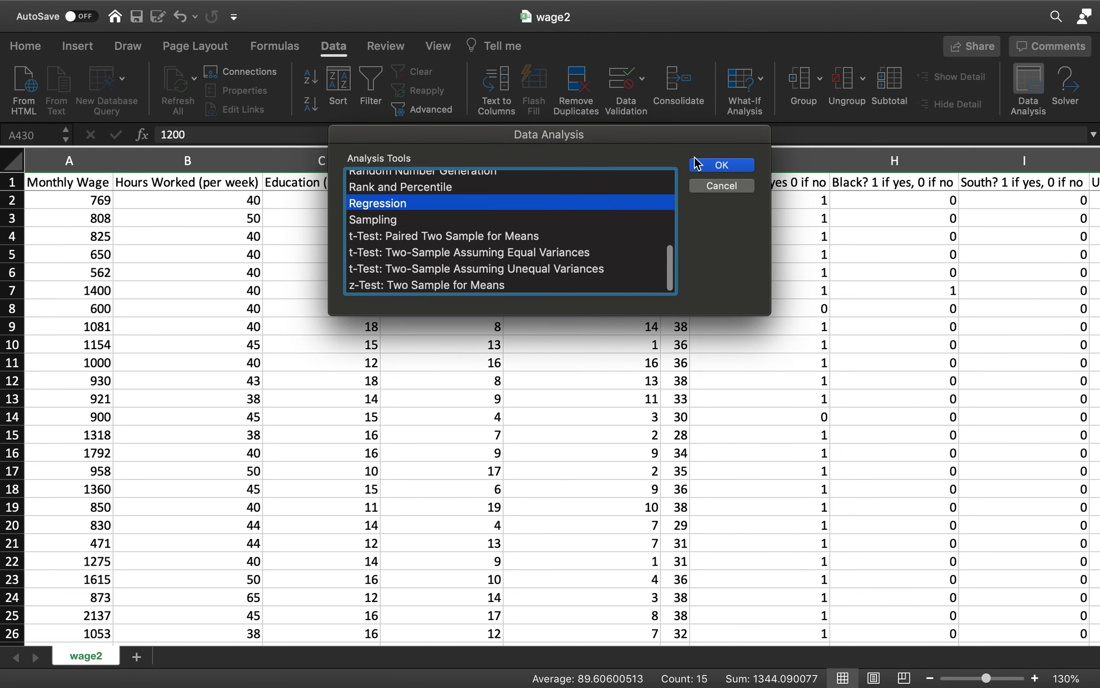
click(708, 168)
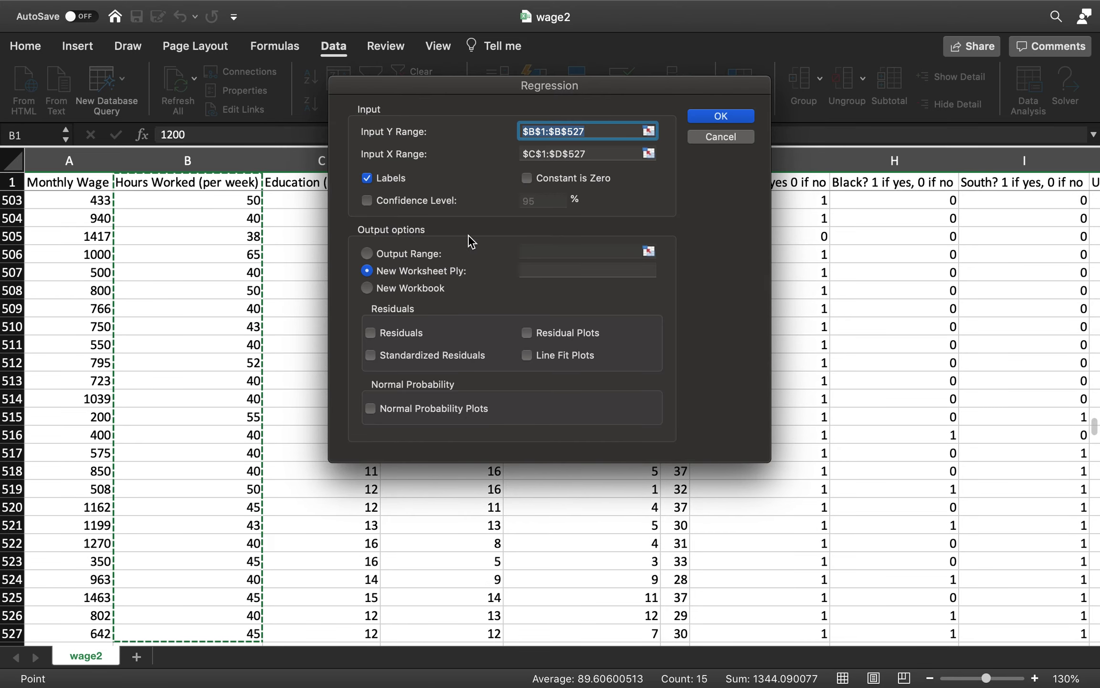
Clear the previous regression input ranges and set the Y range to the Monthly Wage column, $A$1:$A$936.
click(558, 154)
key(BackSpace)
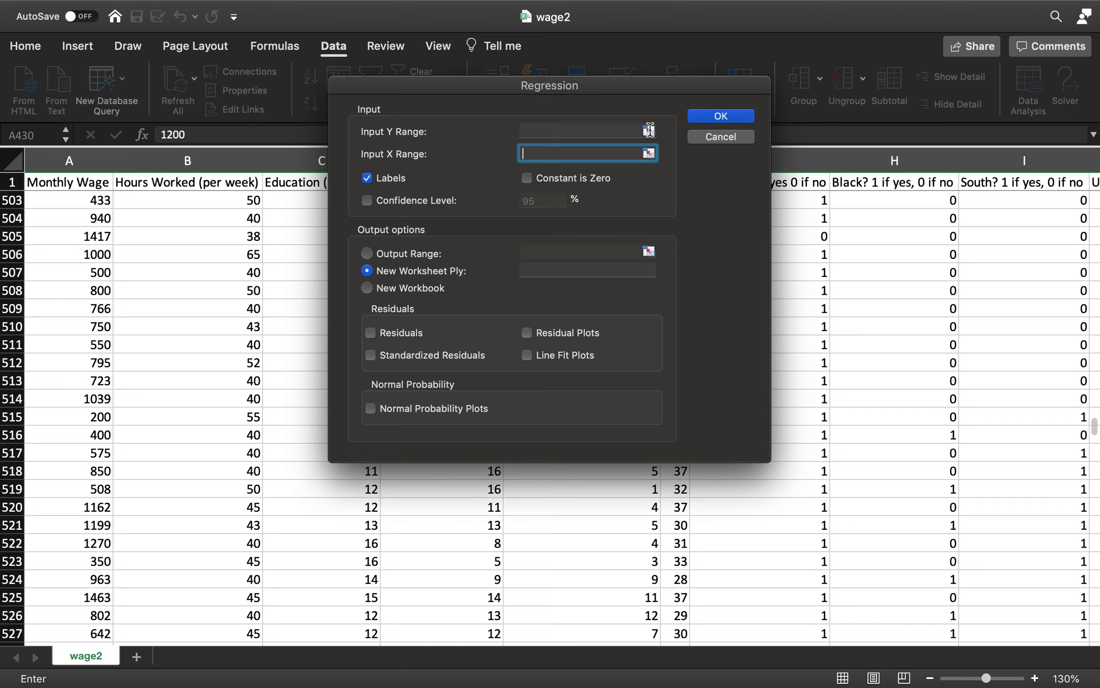
click(648, 127)
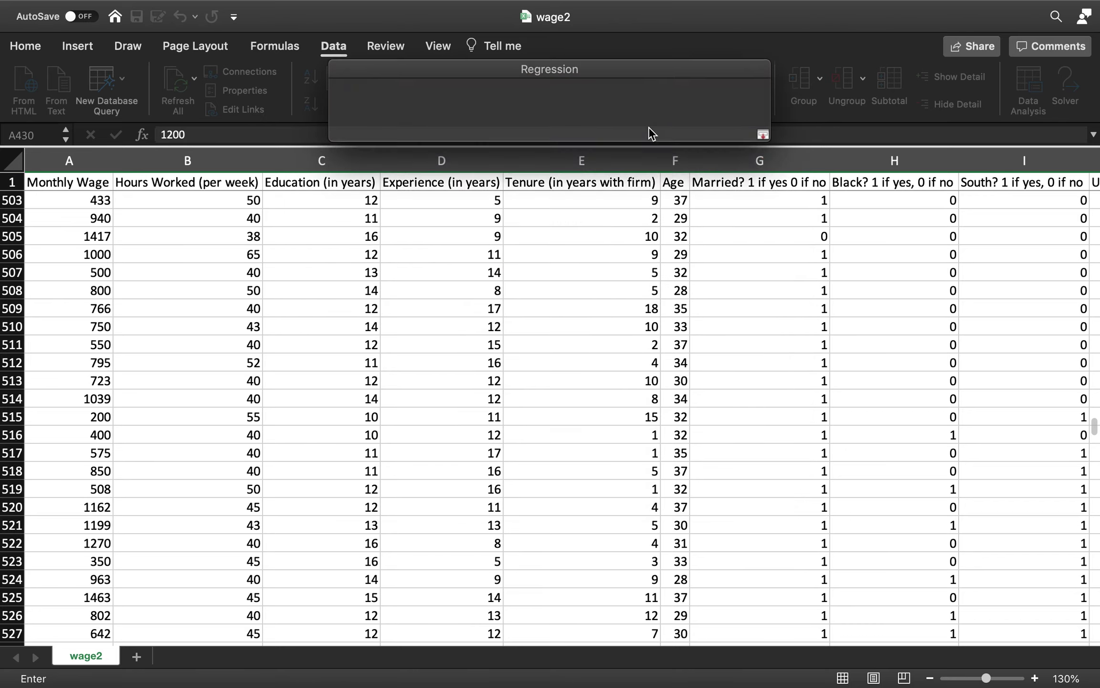
scroll(120, 318, up, 2)
scroll(121, 318, up, 20)
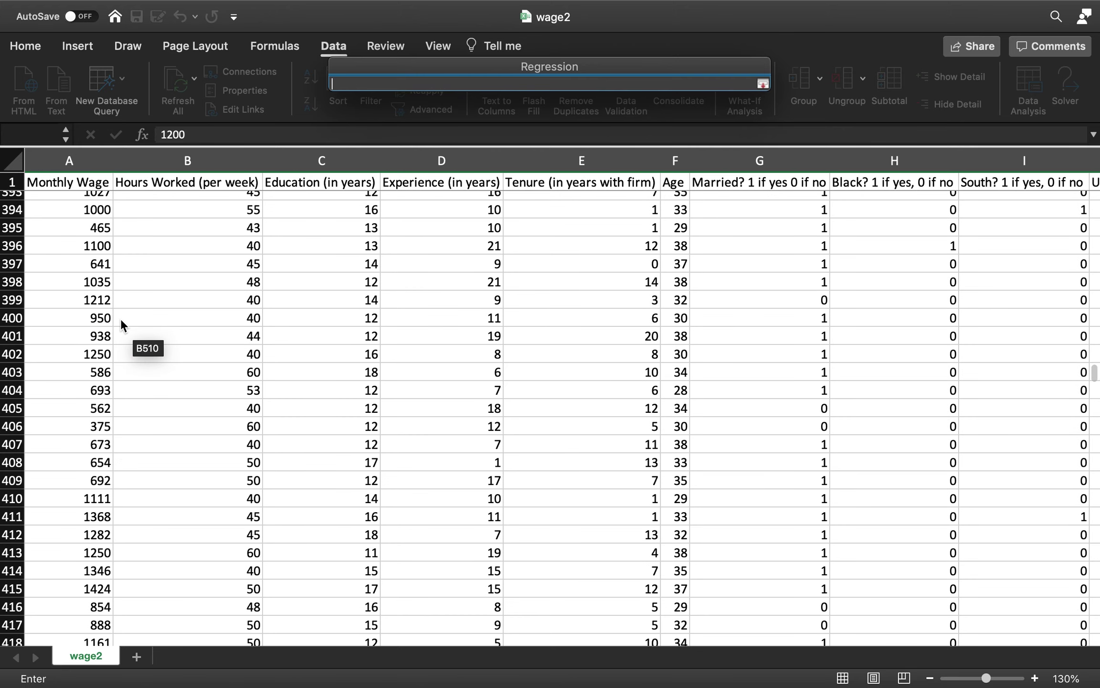
click(73, 182)
scroll(113, 306, down, 20)
scroll(112, 305, down, 20)
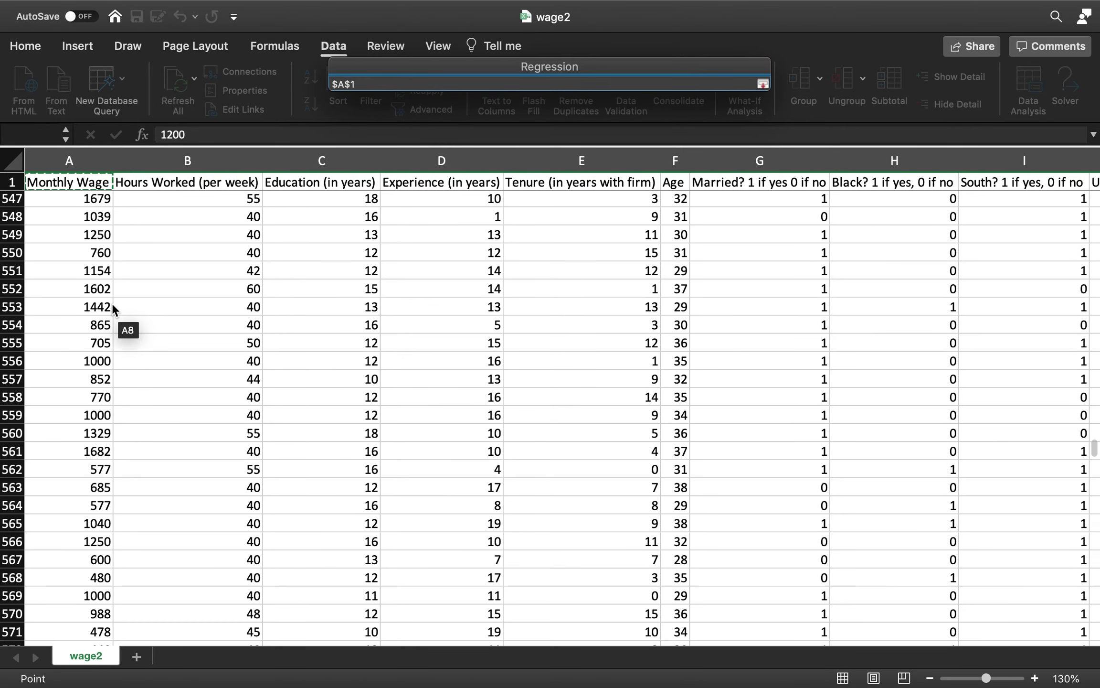
scroll(112, 306, up, 20)
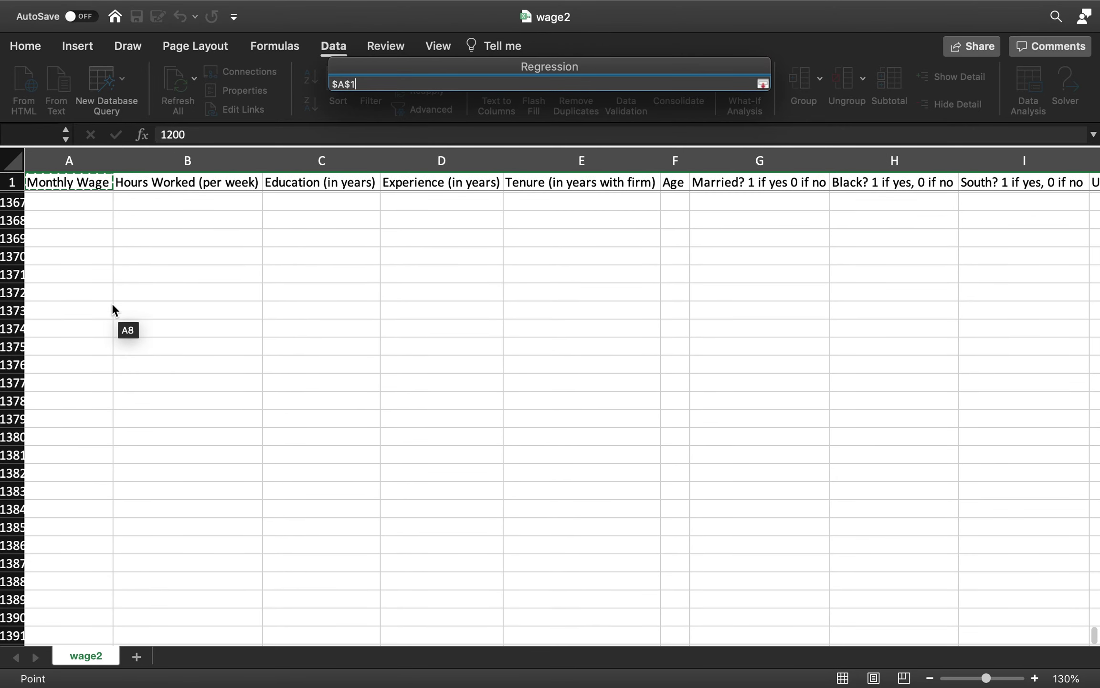
scroll(113, 306, up, 20)
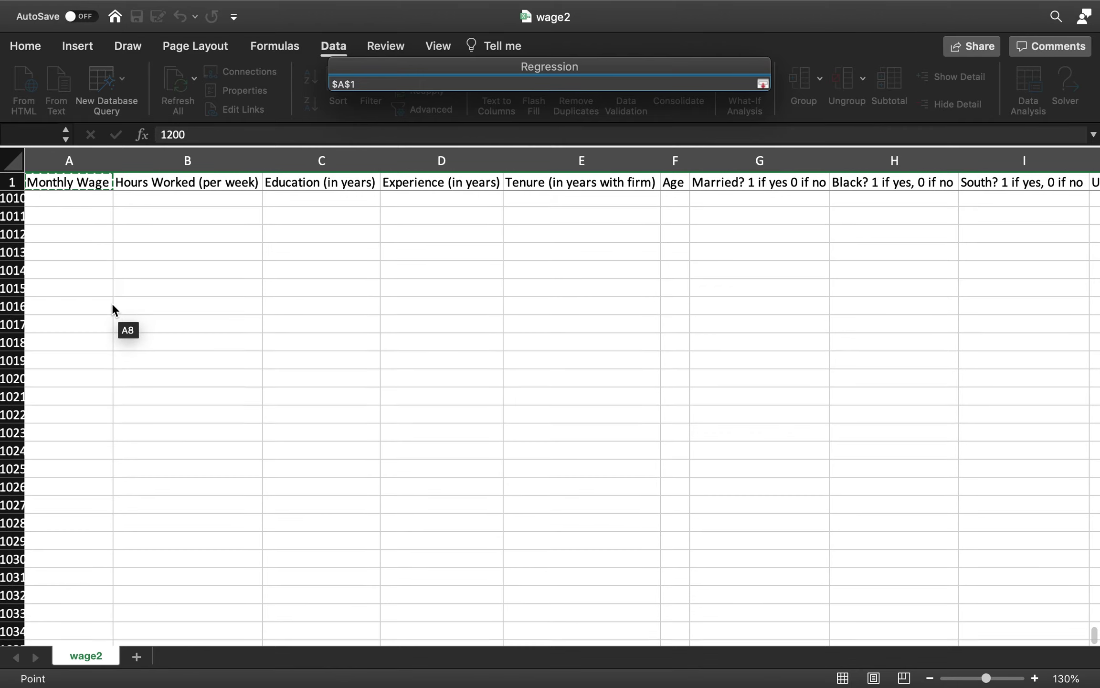
scroll(113, 308, down, 20)
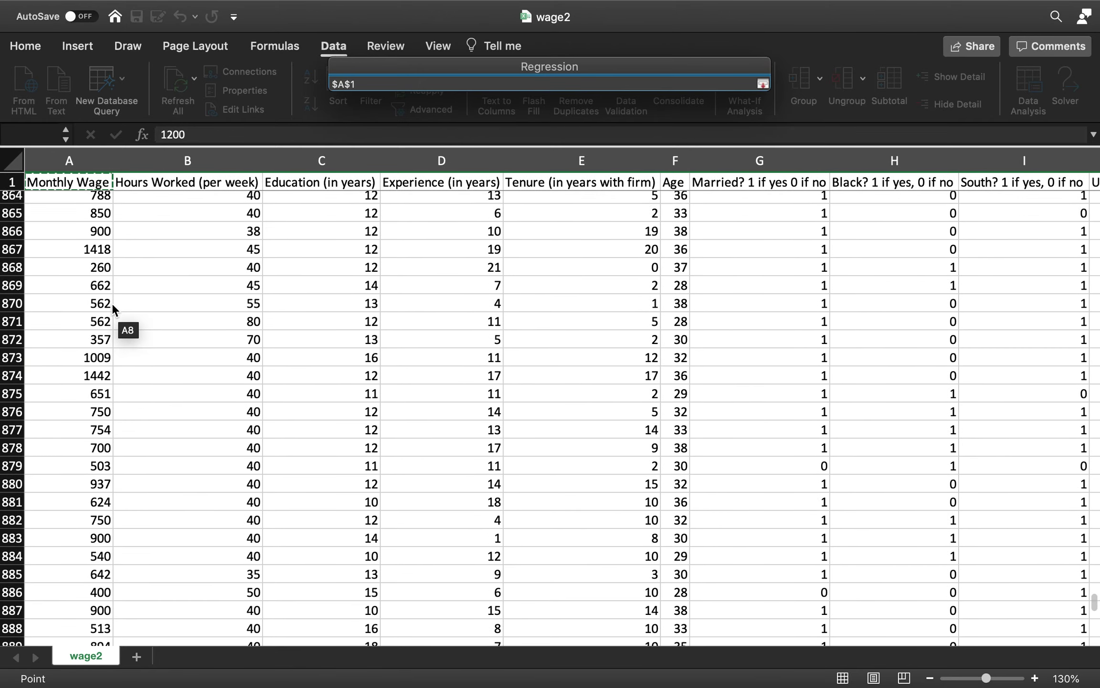
scroll(113, 309, down, 3)
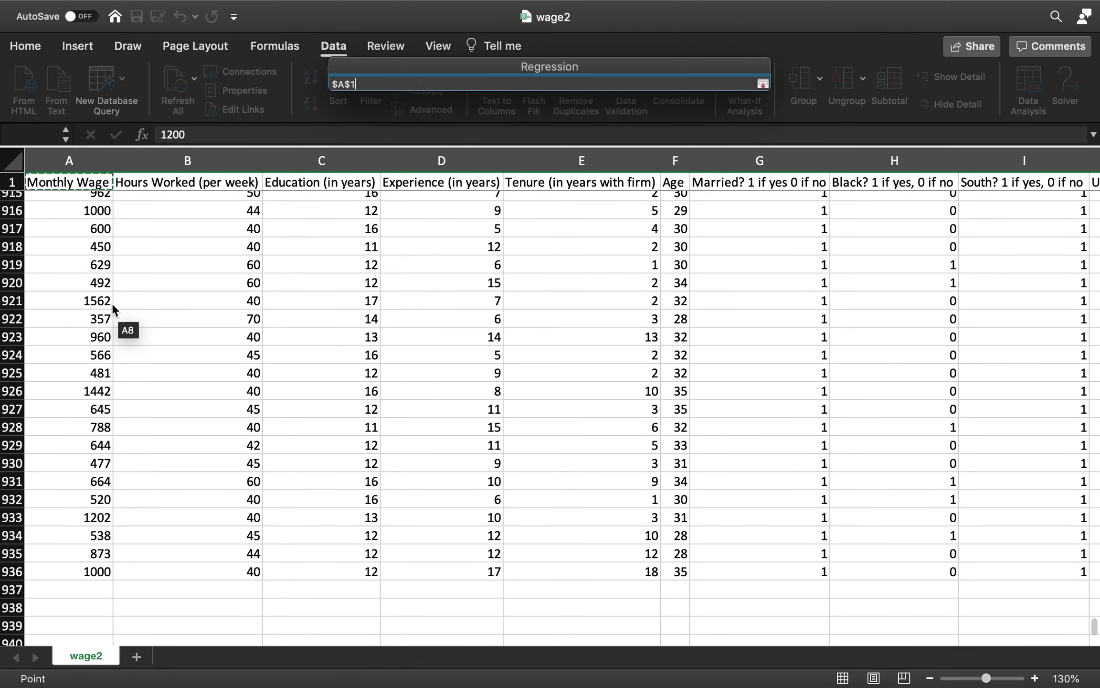
shift+click(74, 571)
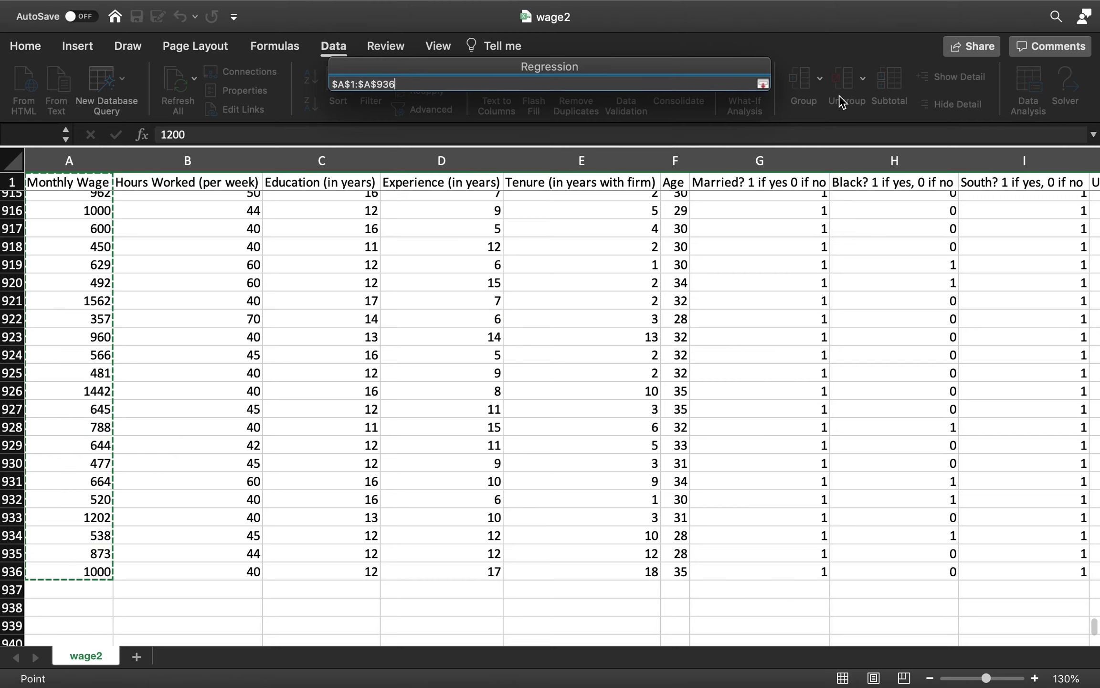
click(762, 84)
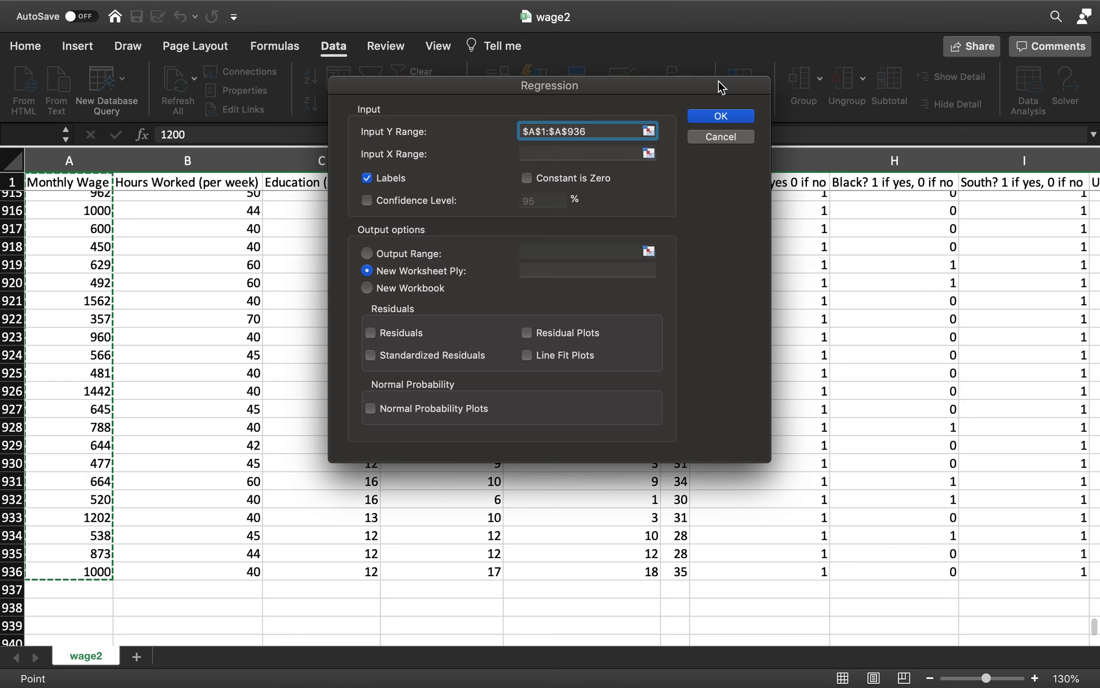
Set the X range to the Hours Worked column, $B$1:$B$936, and run the regression to a new worksheet, accepting the alert.
click(633, 153)
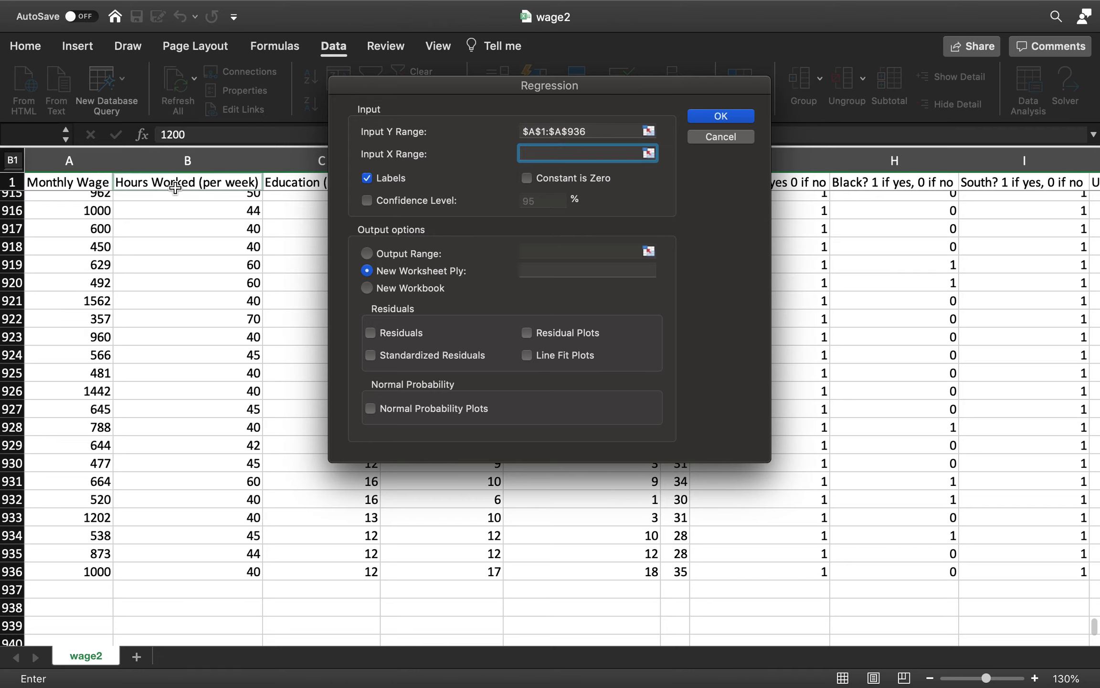
text($B)
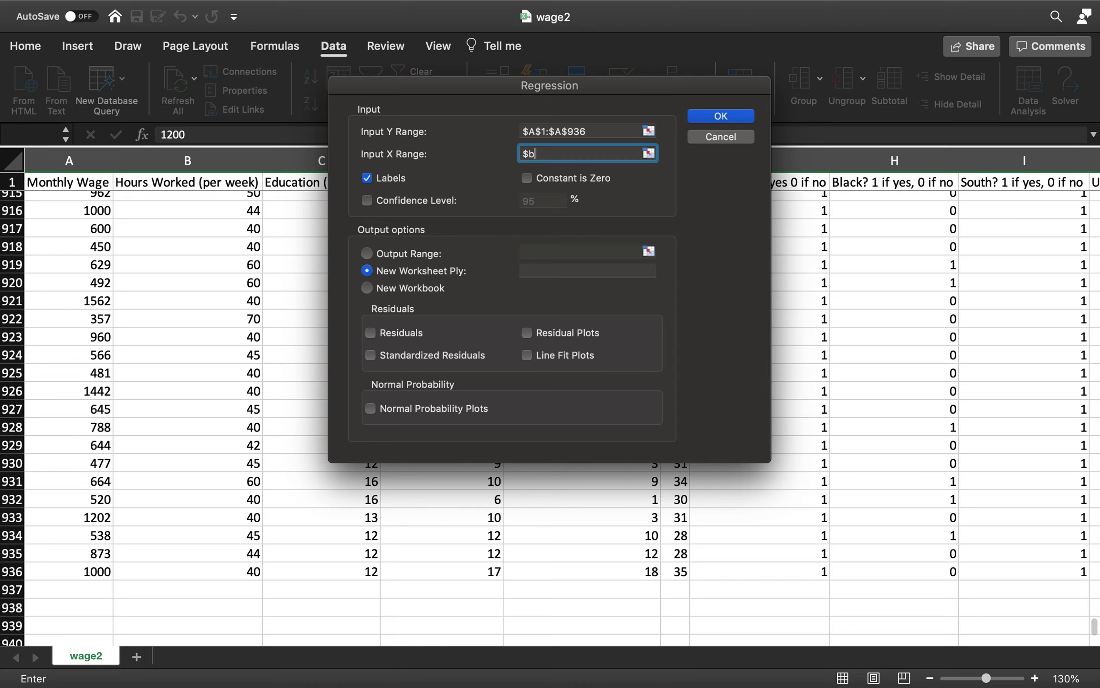
text($1:$B$936)
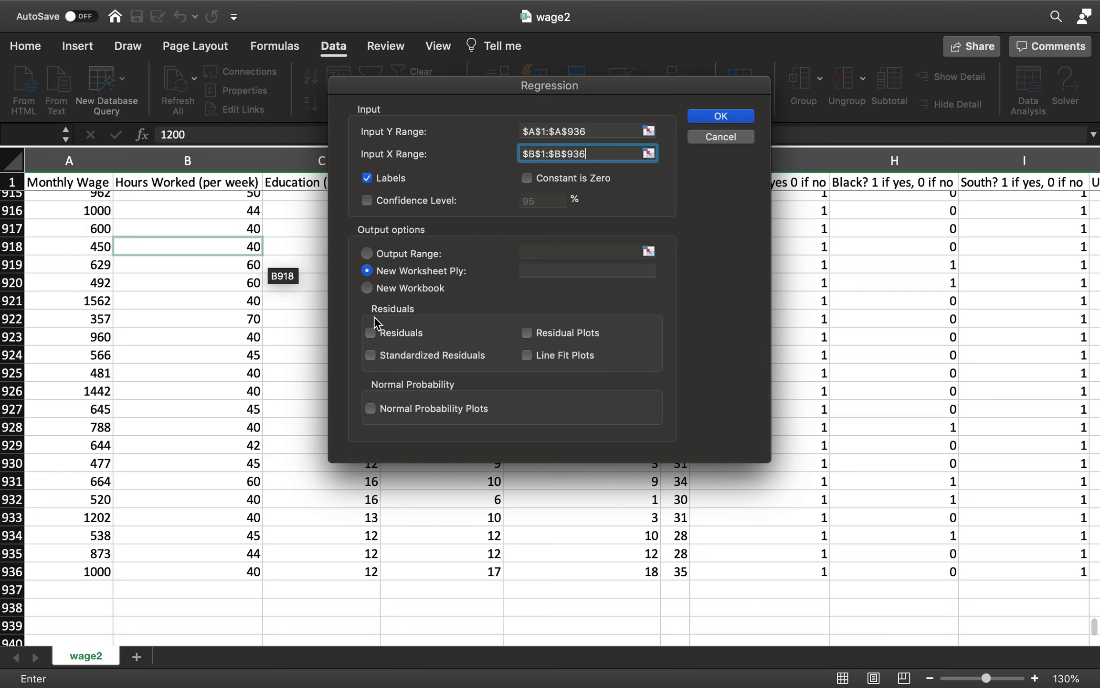
click(711, 119)
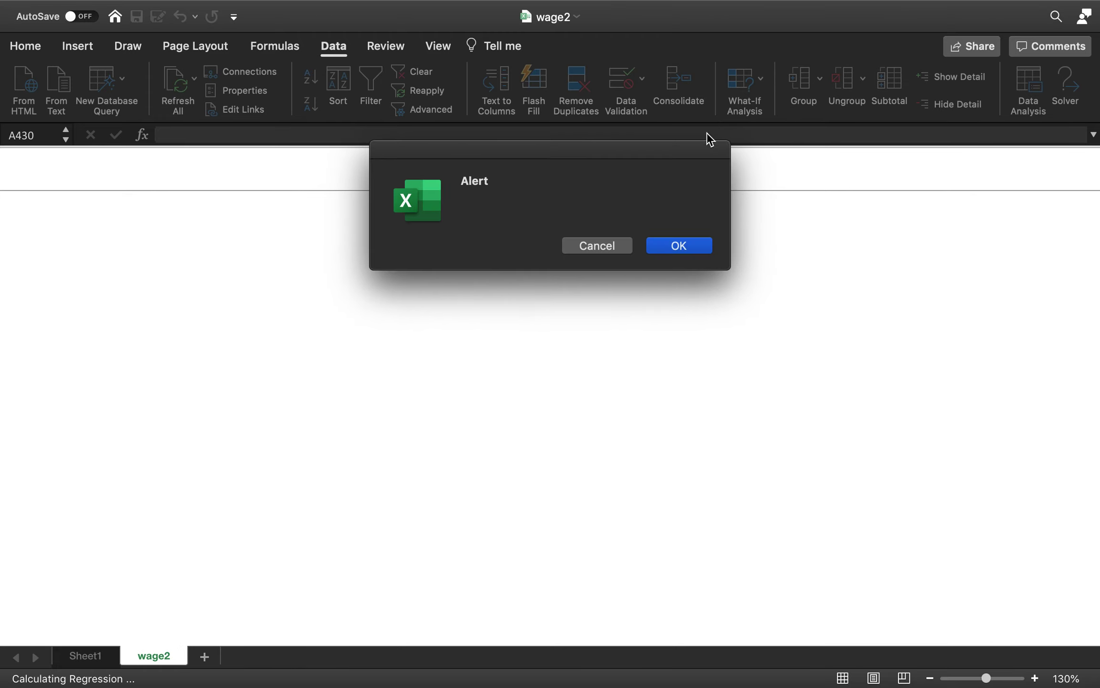
click(678, 245)
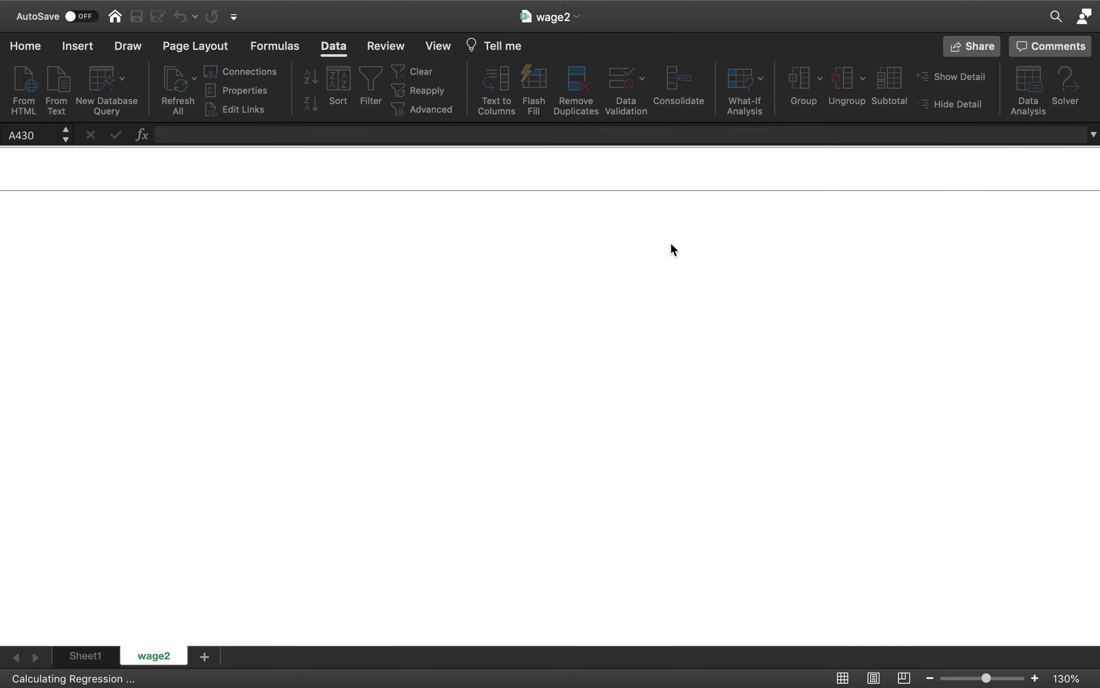
Fit the widths of columns A and B on the regression output sheet to their contents.
click(1035, 678)
click(1035, 678)
click(1035, 678)
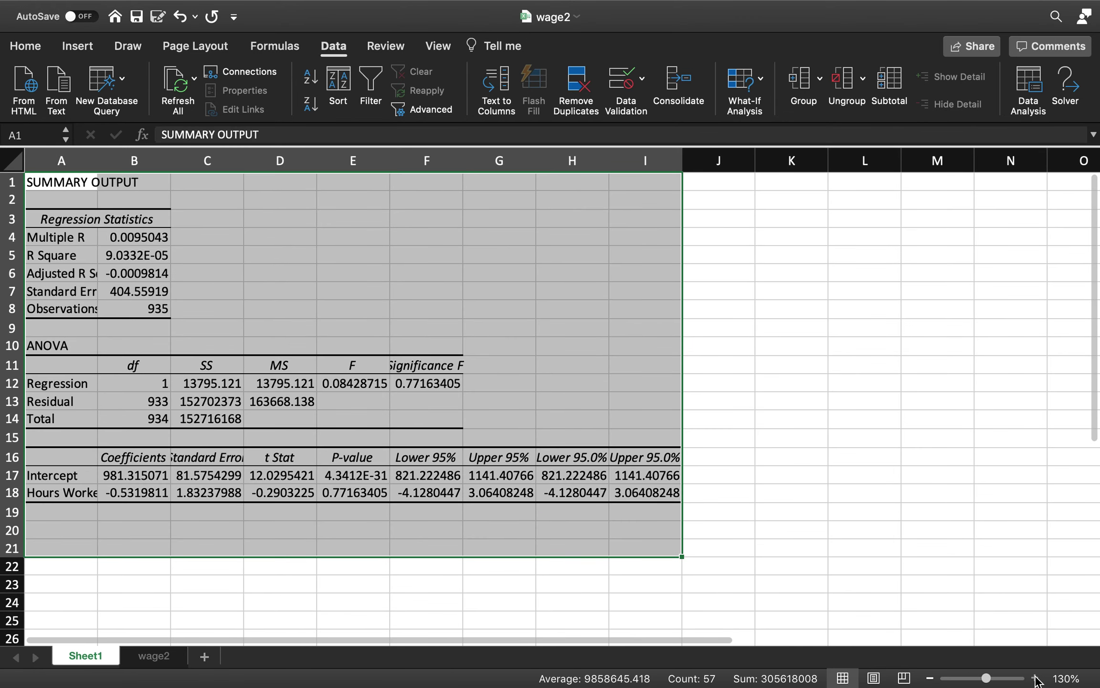
click(1034, 678)
click(1034, 678)
click(1034, 678)
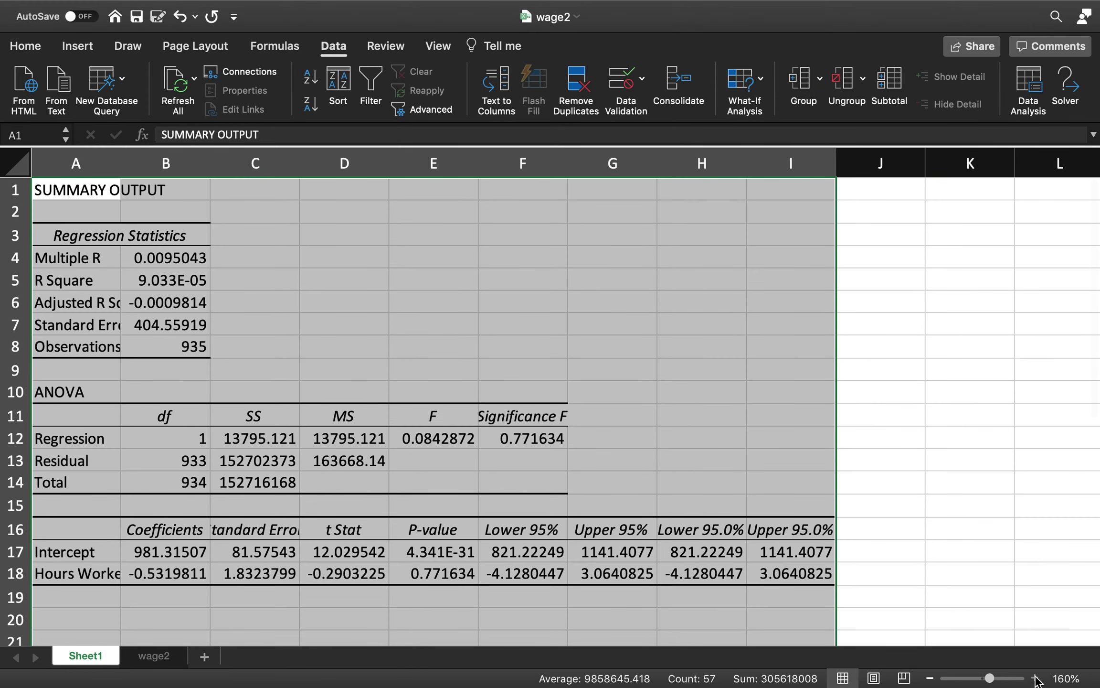
click(952, 531)
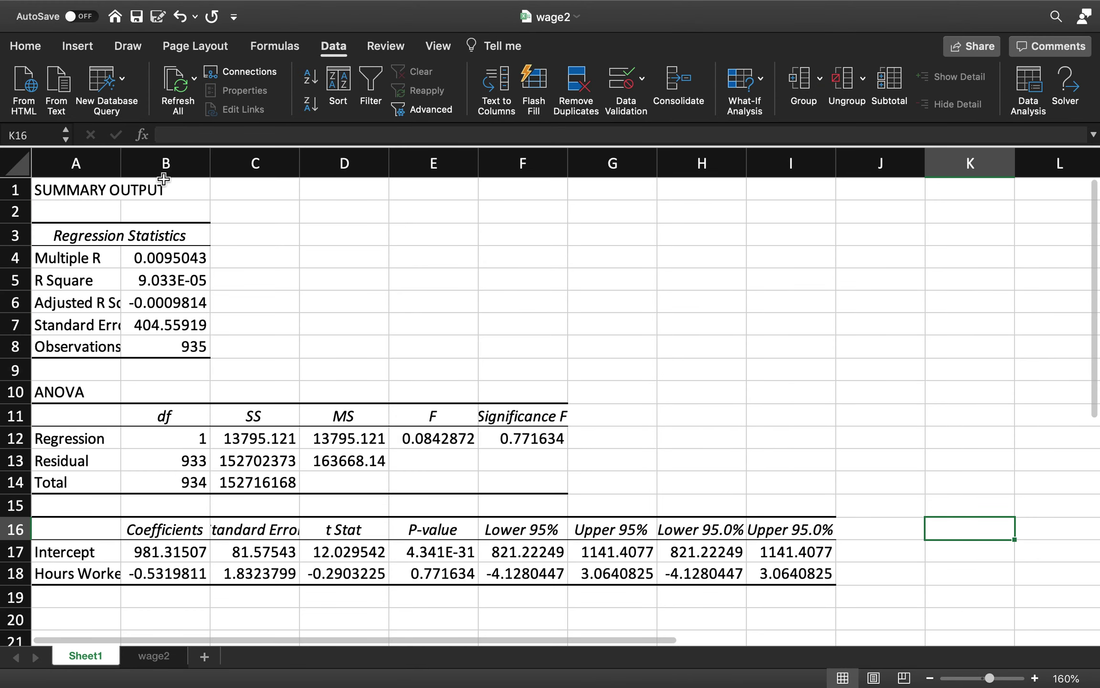
drag(117, 165, 117, 165)
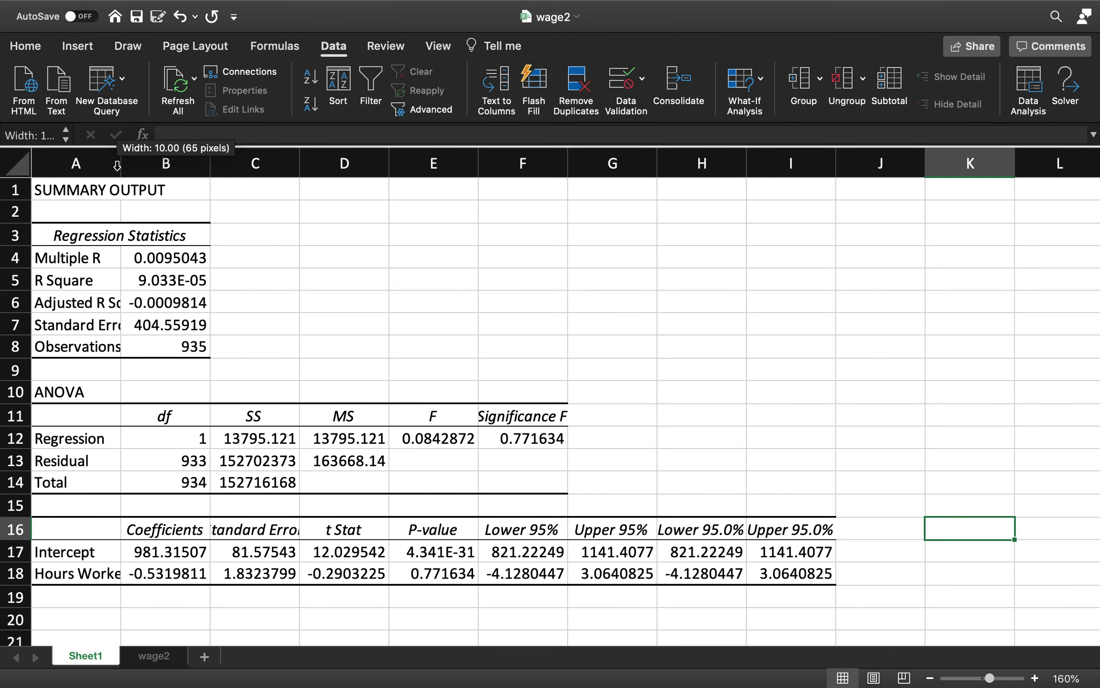
double_click(117, 165)
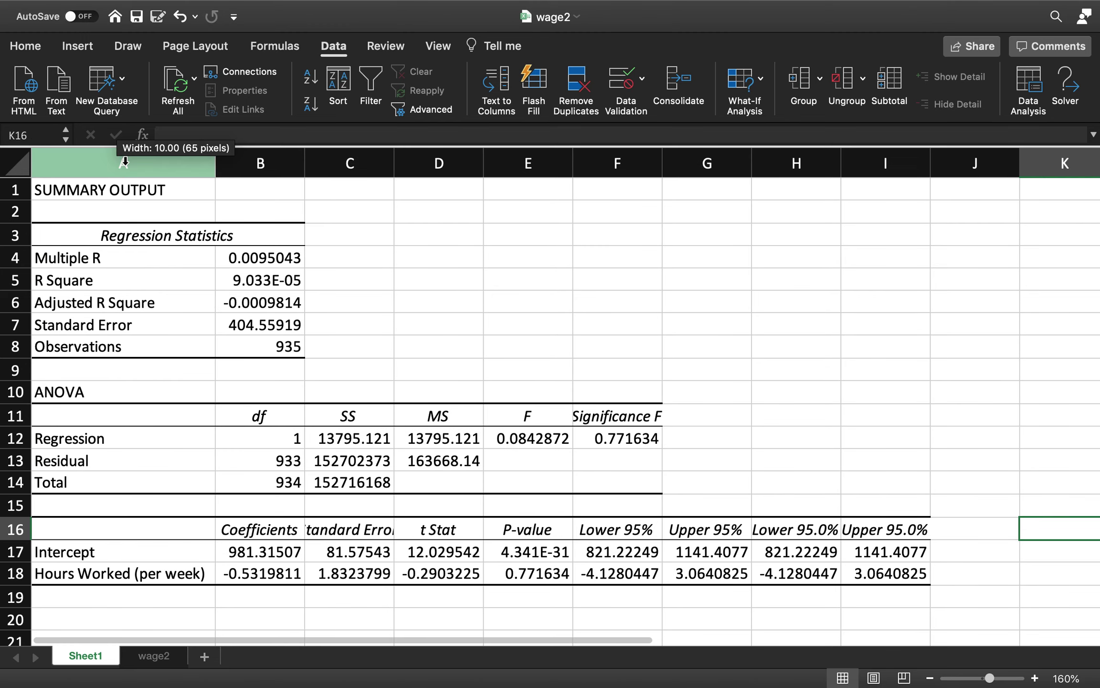
double_click(308, 154)
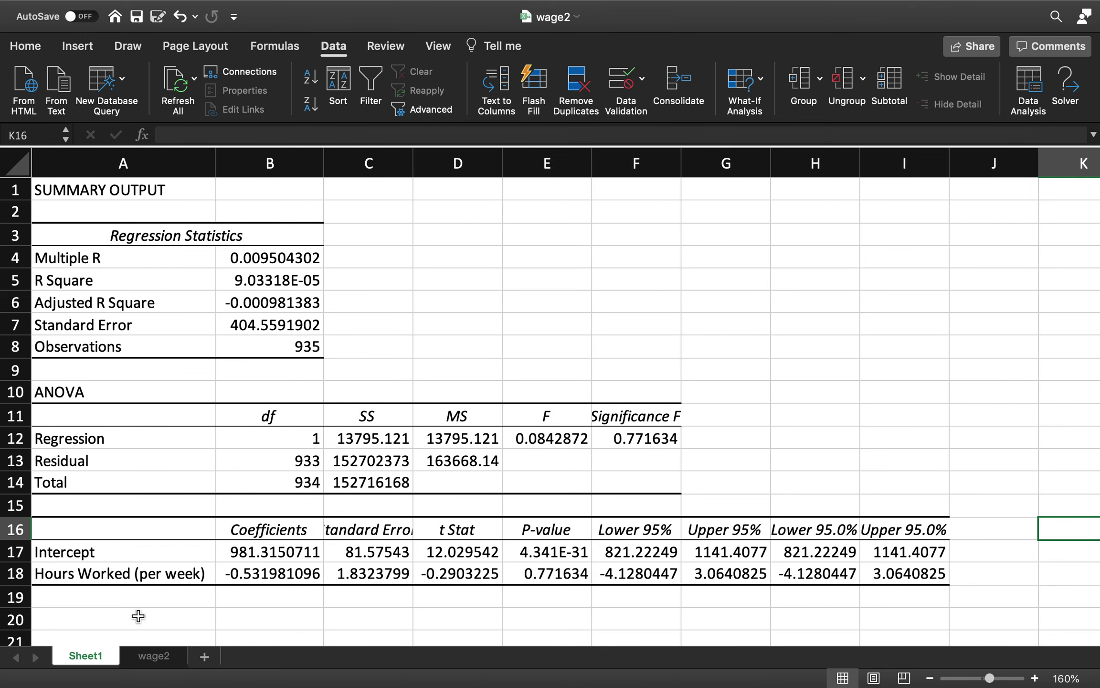
Enter the general regression equation "y = alpha + beta x" in cell A20 below the coefficients table.
click(138, 616)
text(y )
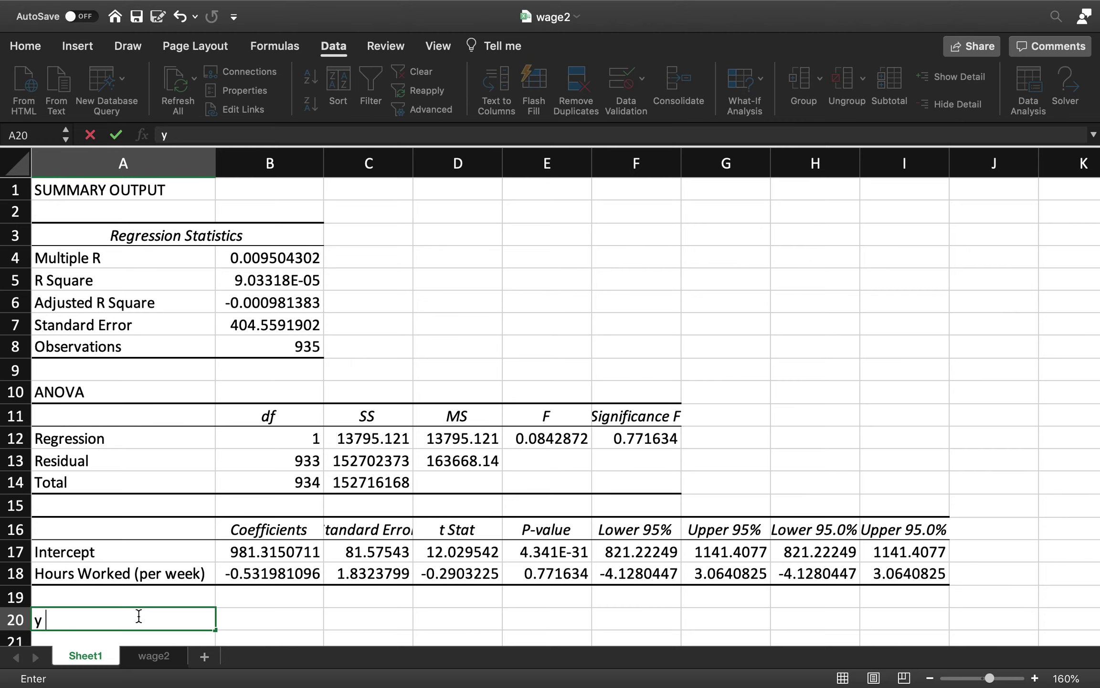
text(= alpha + beta x)
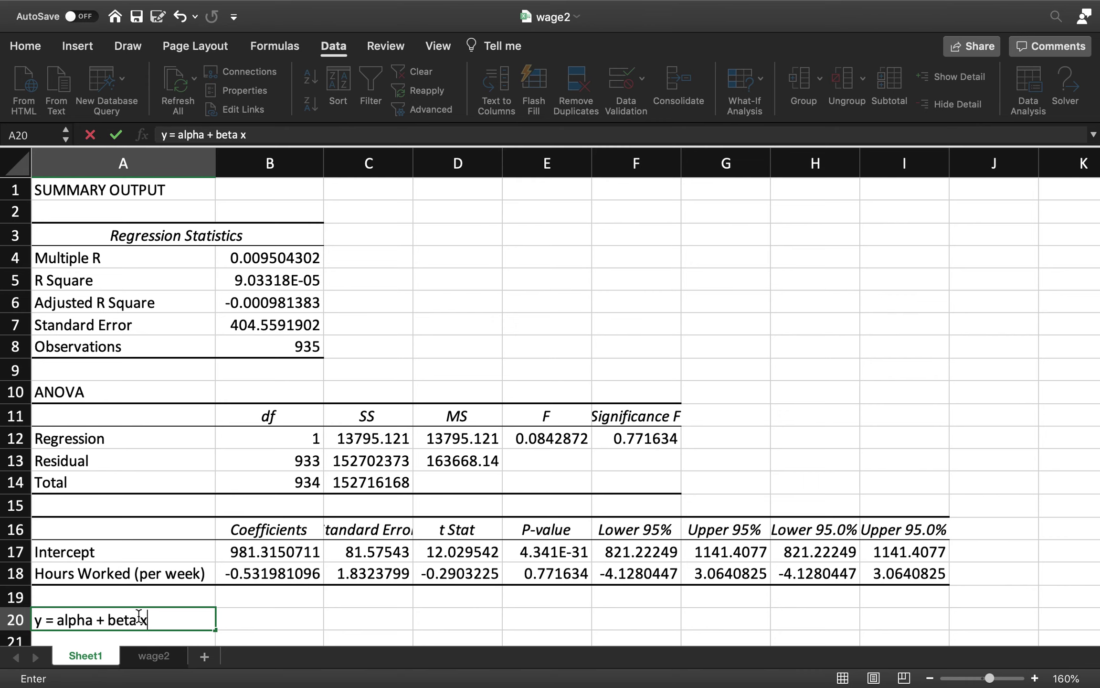
key(Return)
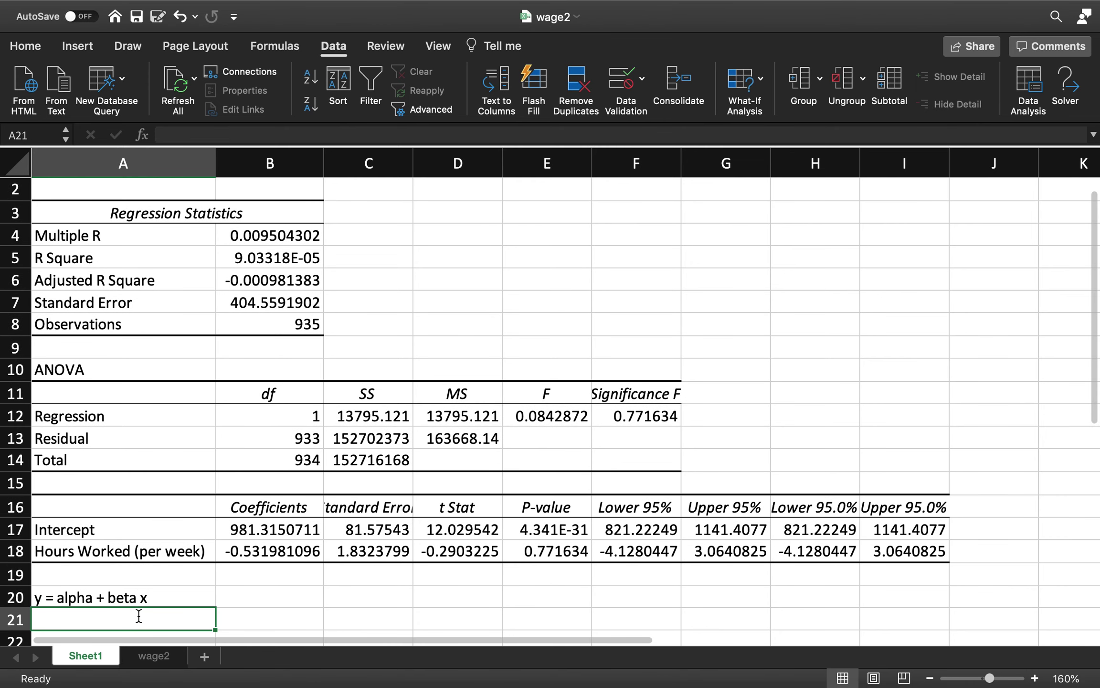
Enter the model equation "MONTHLY WAGE = alpha + beta*HOURS WORKED" in cell A21.
text(MONTHL)
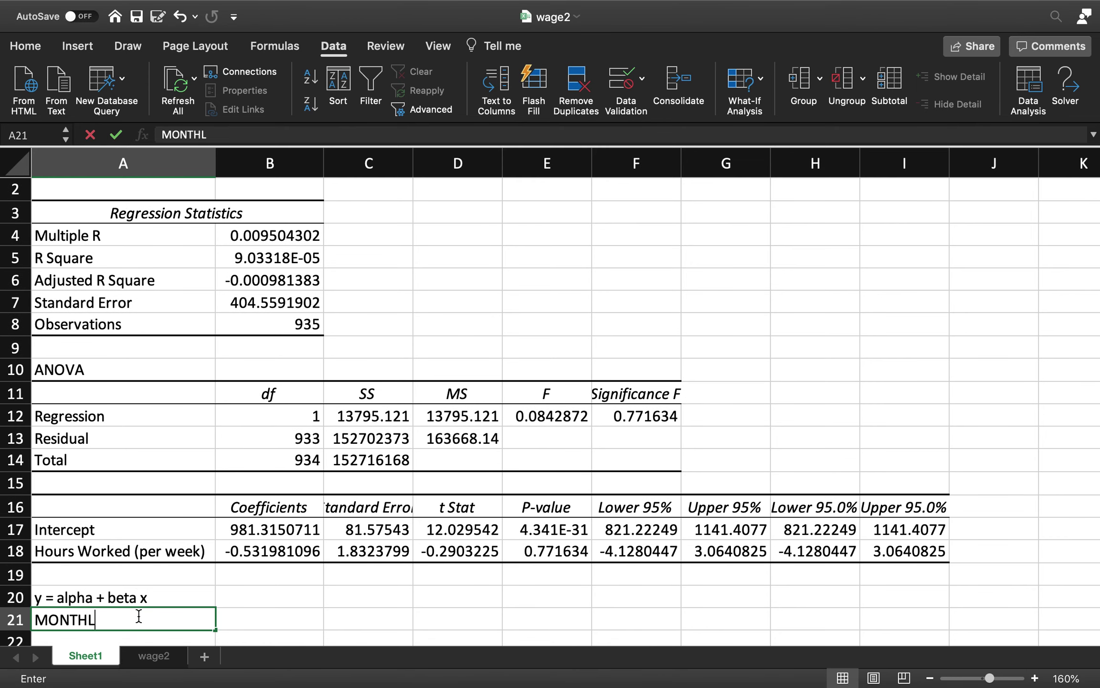
text(Y W)
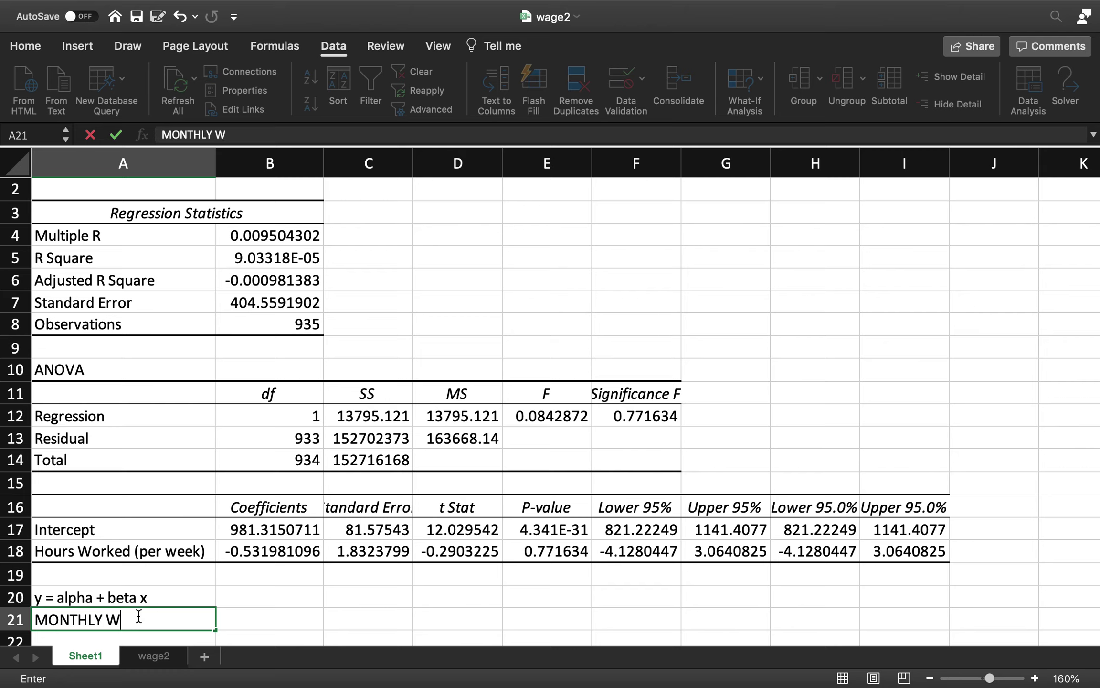
text(AGE = alpha)
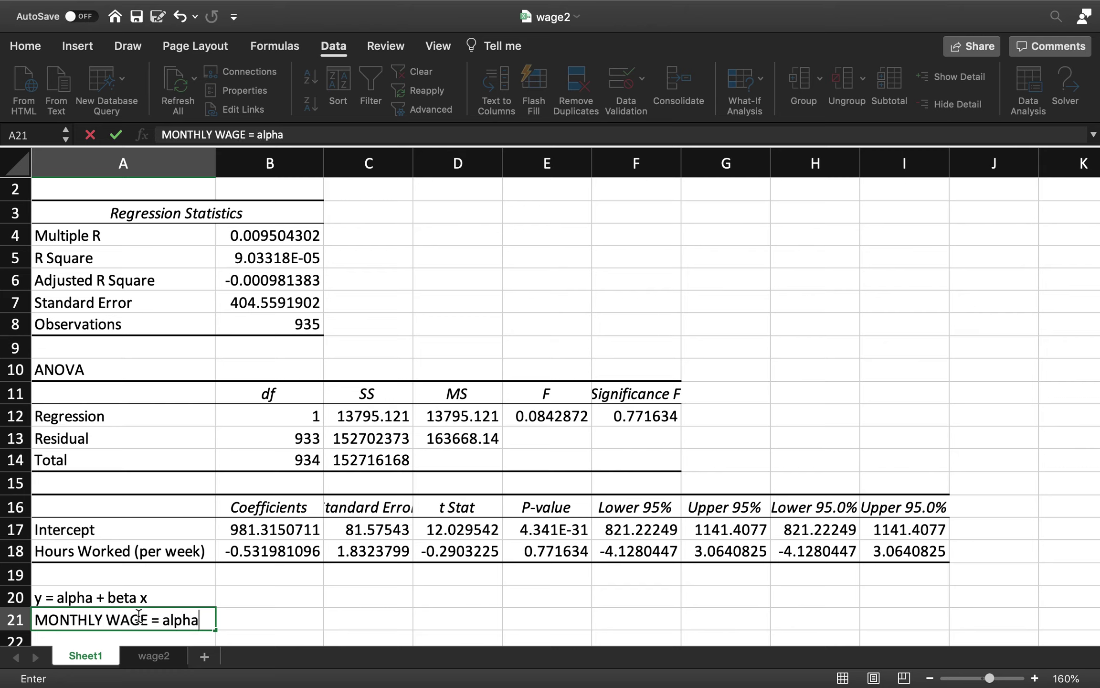
text( + beta*HOURS)
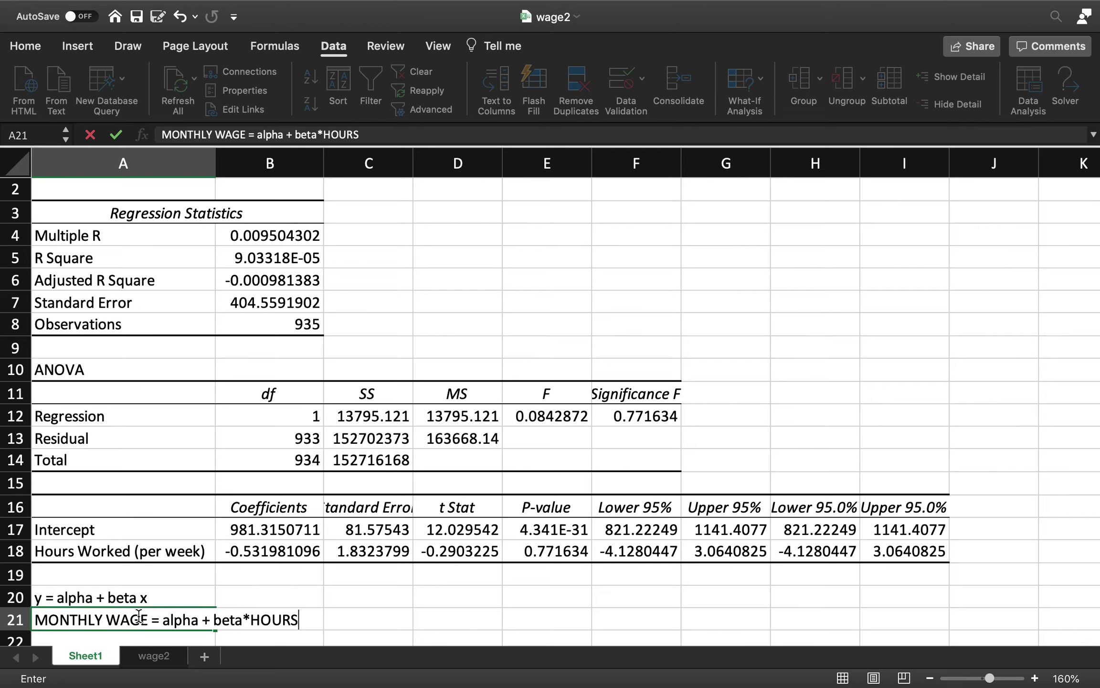
text( WORKED)
key(Return)
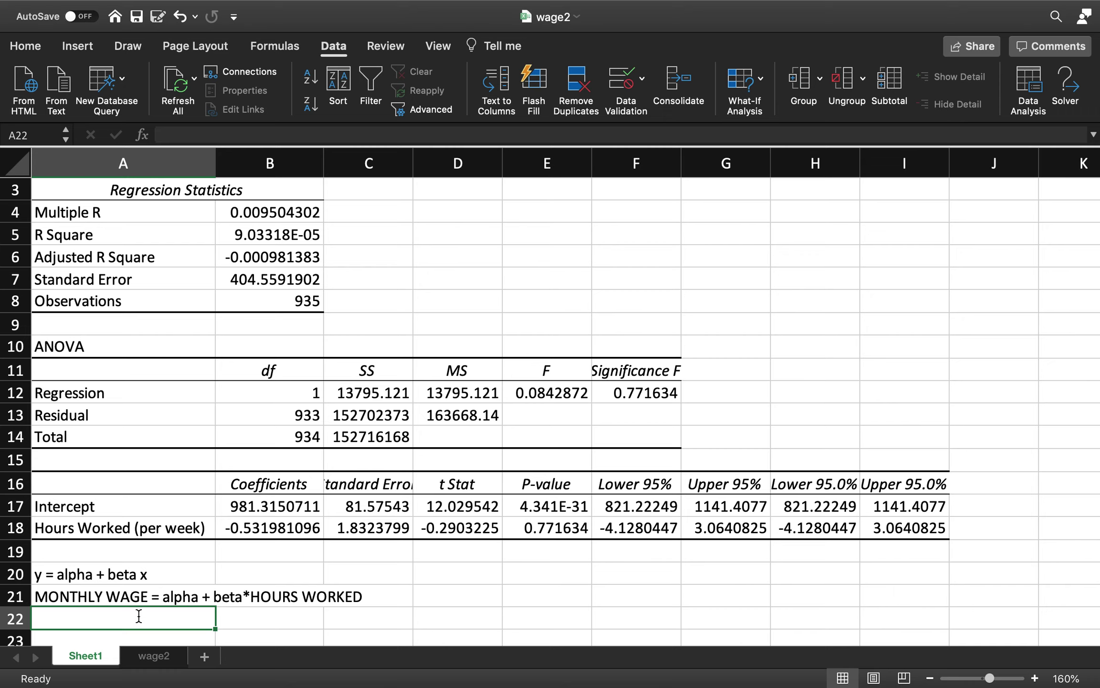
Enter the estimated equation "MONTHLY WAGE = 981.315 - 0.532*HOURS WORKED" in cell A22.
text(MONTHLY WA)
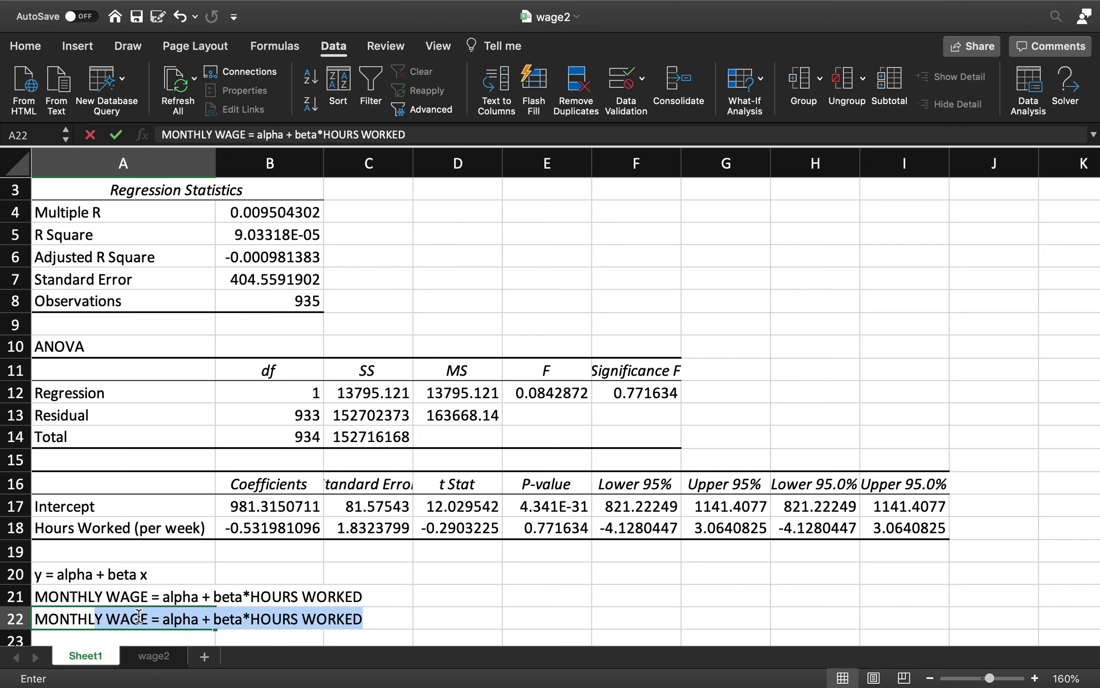
text(GE = )
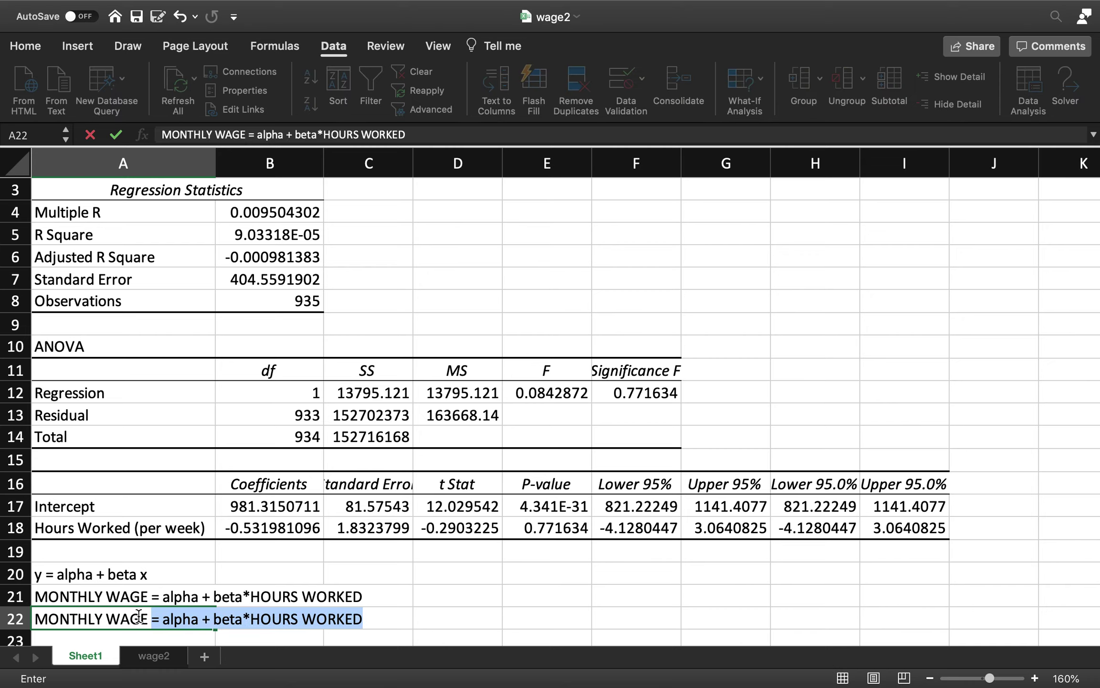
text(981.)
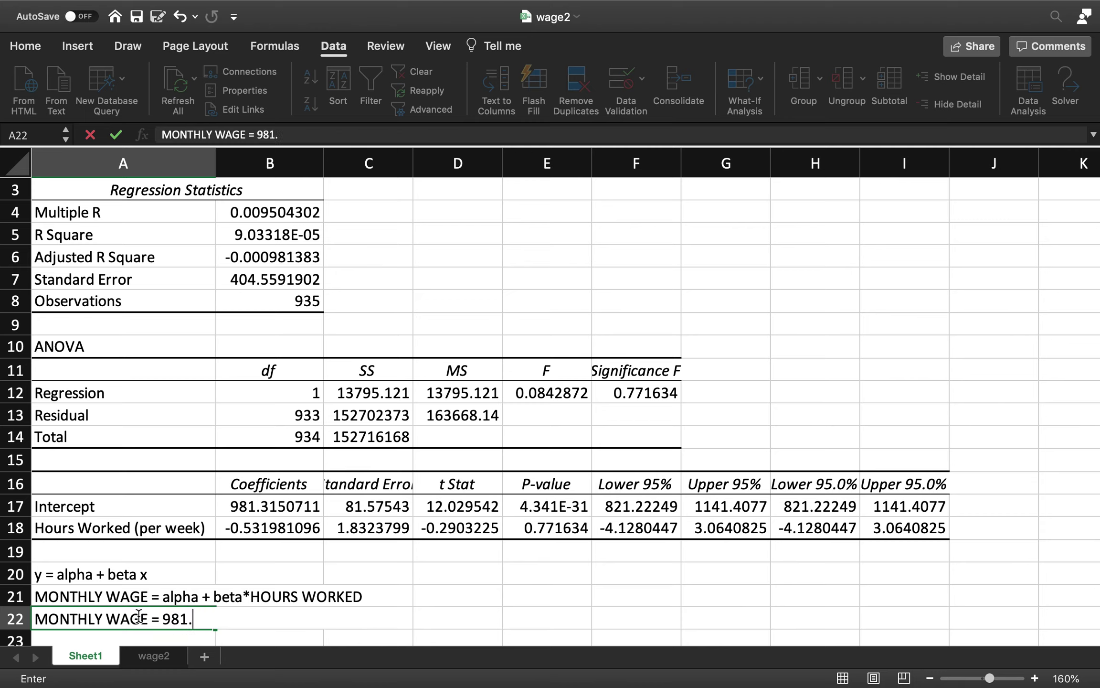
text(315)
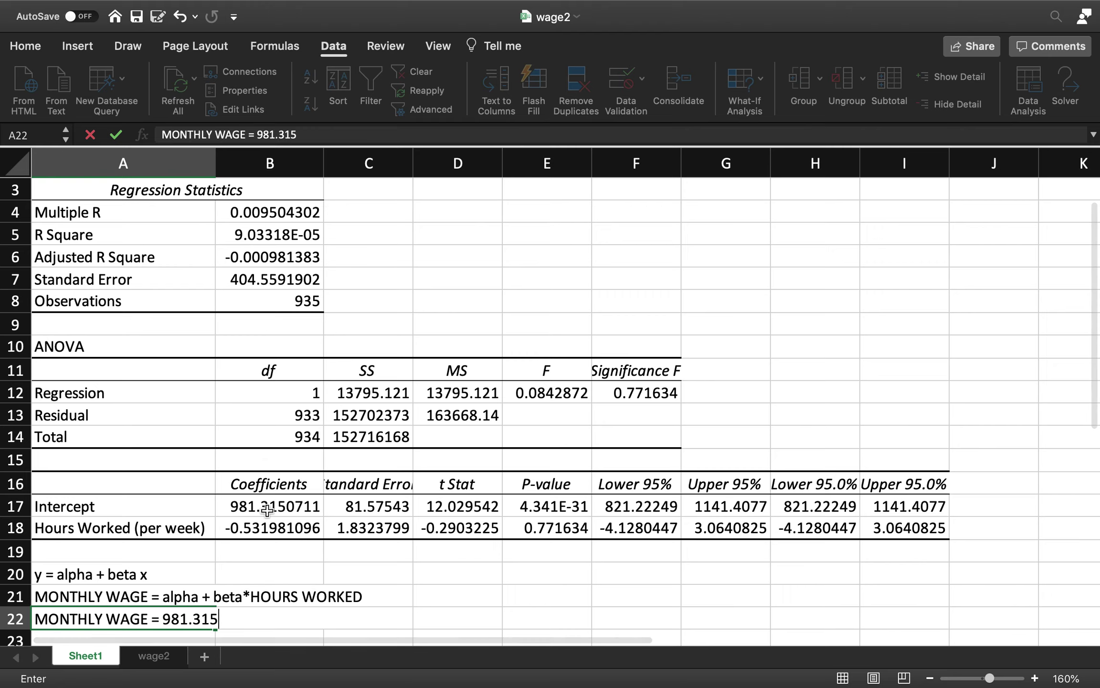
text( + -0.)
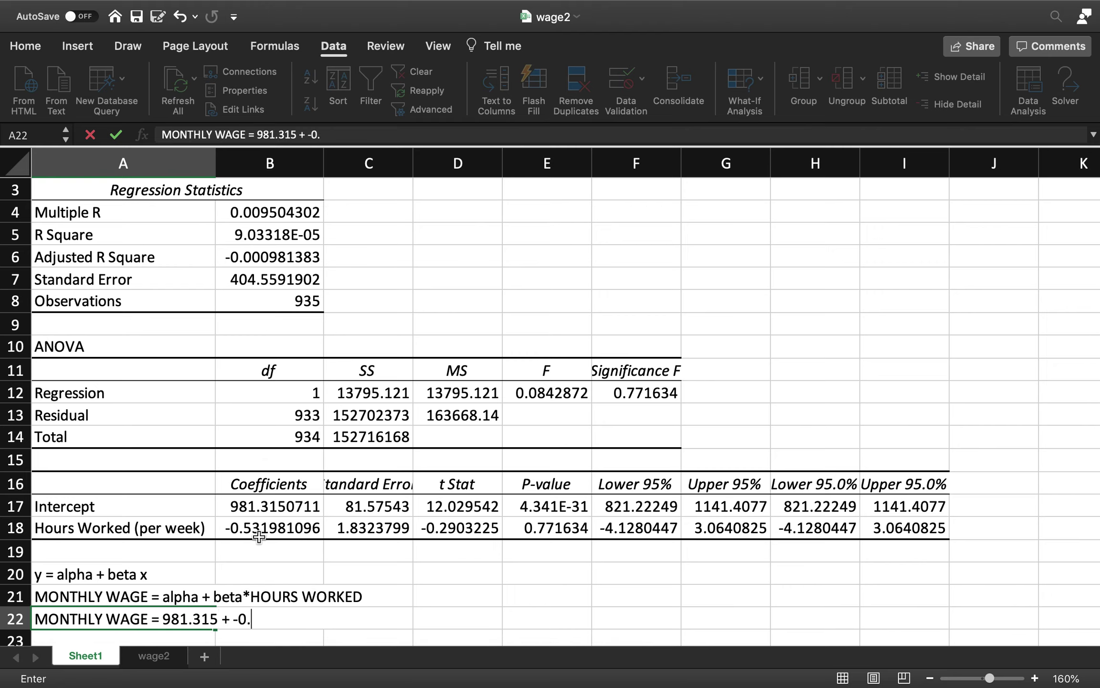
key(BackSpace)
key(BackSpace)
key(BackSpace)
key(BackSpace)
key(BackSpace)
text(- 0.)
text(532)
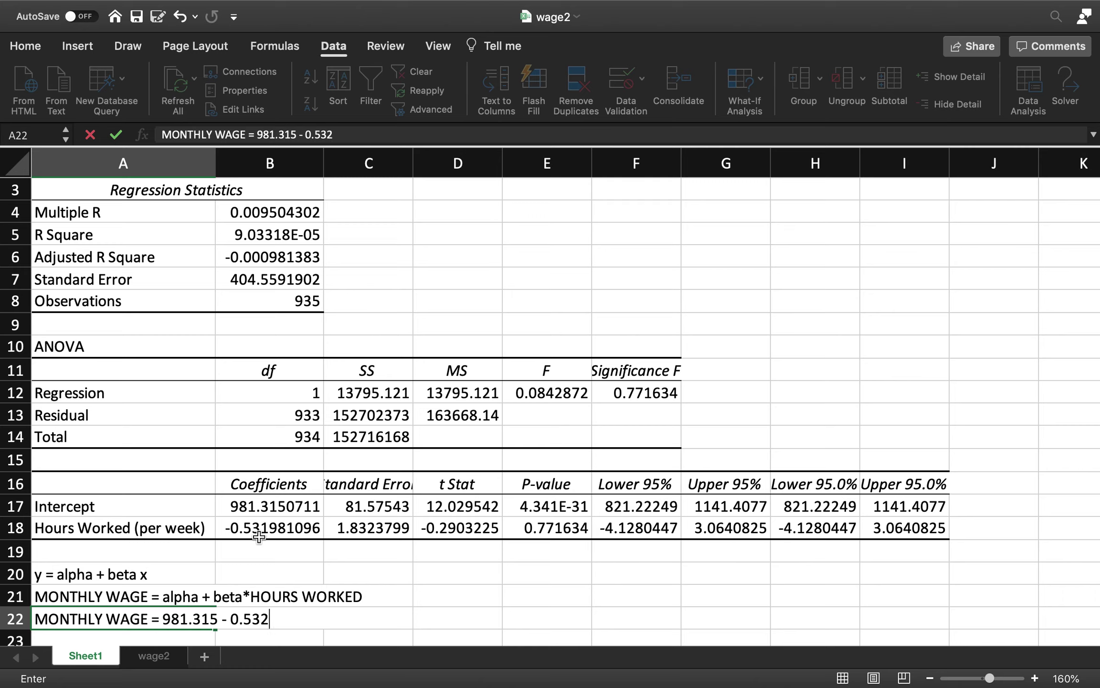
text(*HOURS WORKED)
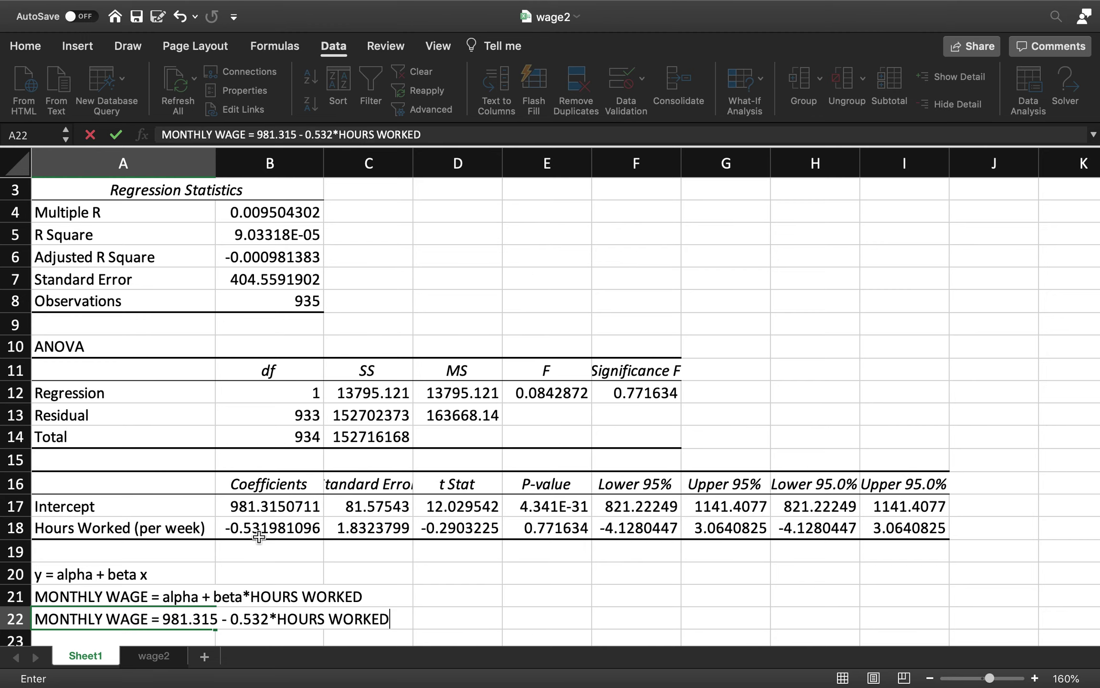
key(Return)
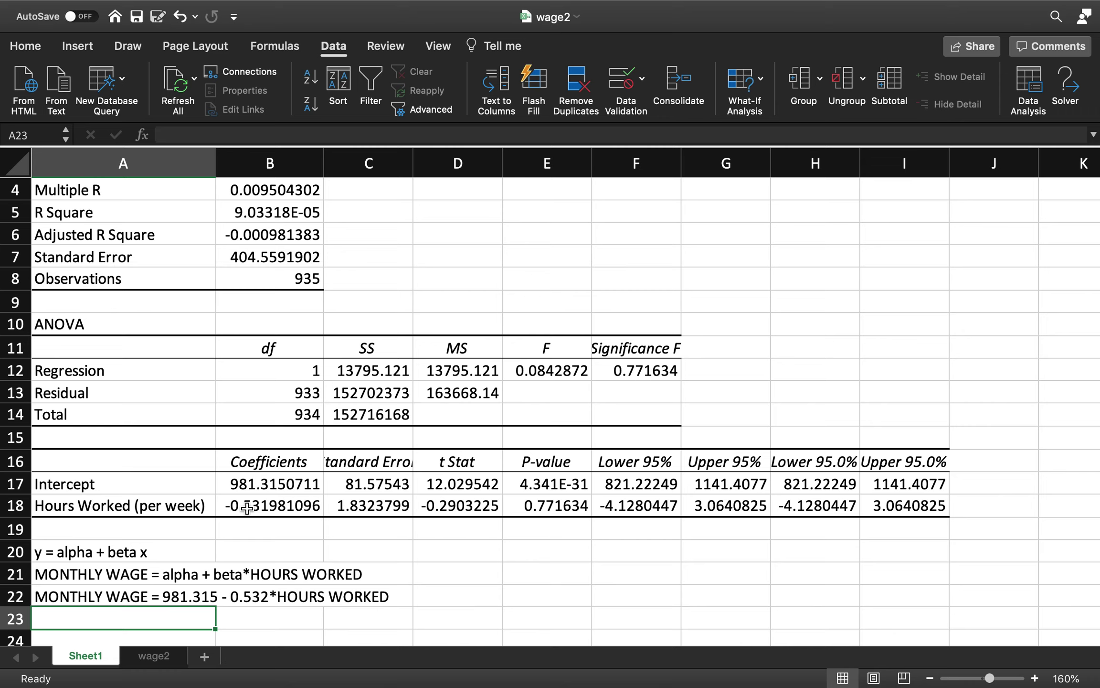
Highlight the whole of row 22, which holds the estimated equation, with the light orange fill color.
click(86, 595)
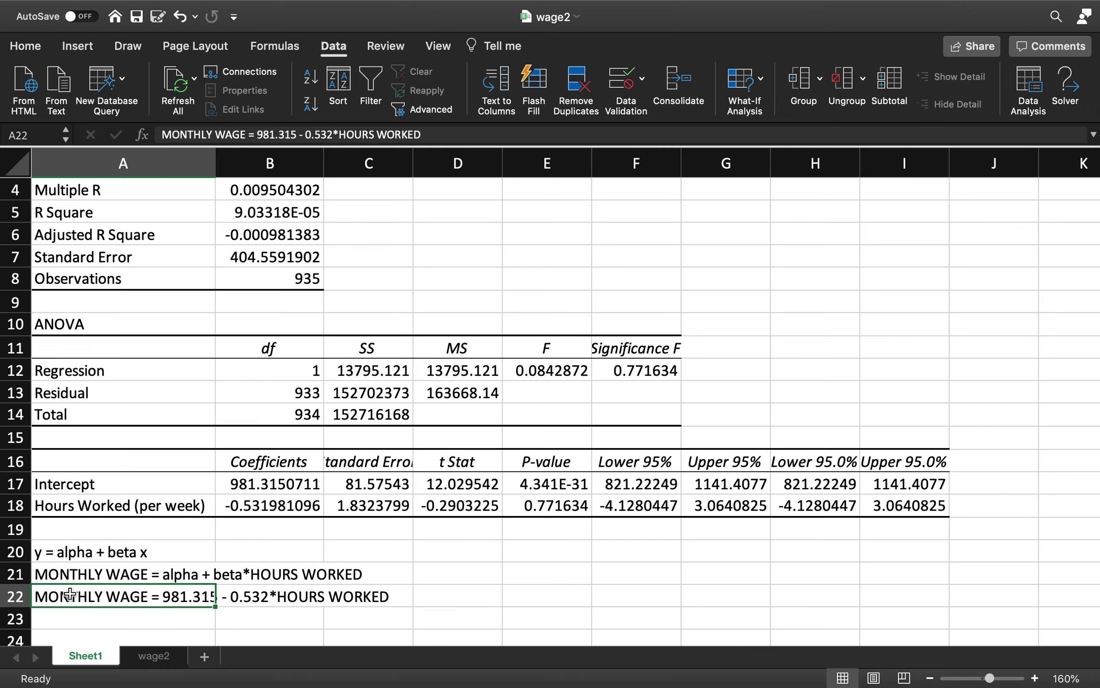
click(27, 592)
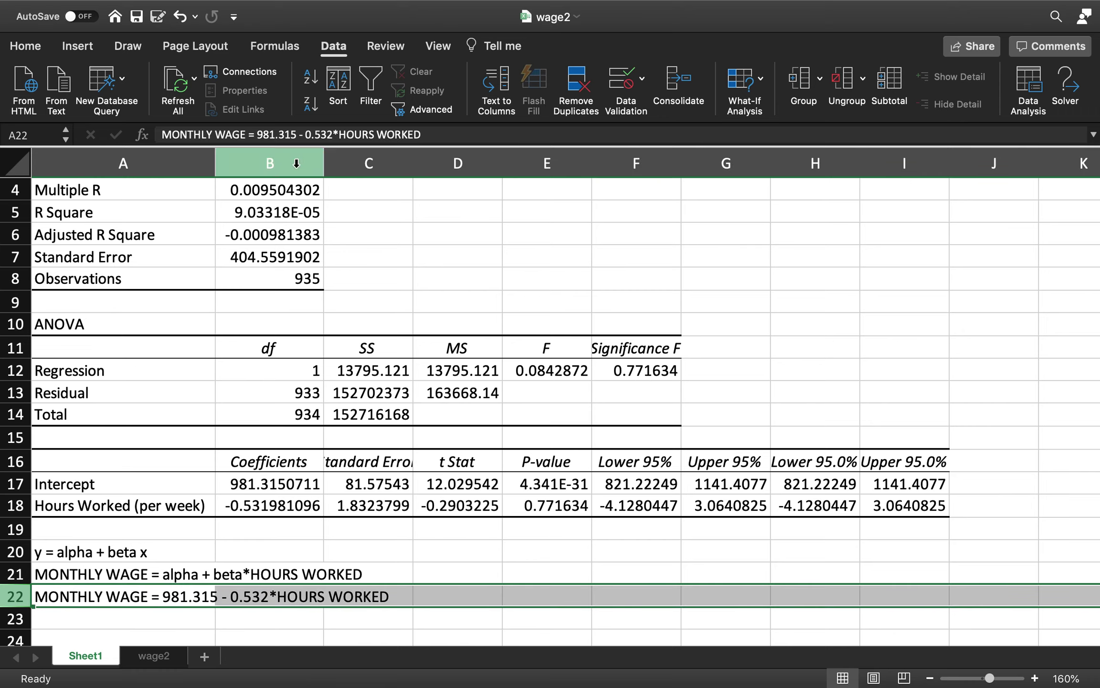
click(117, 49)
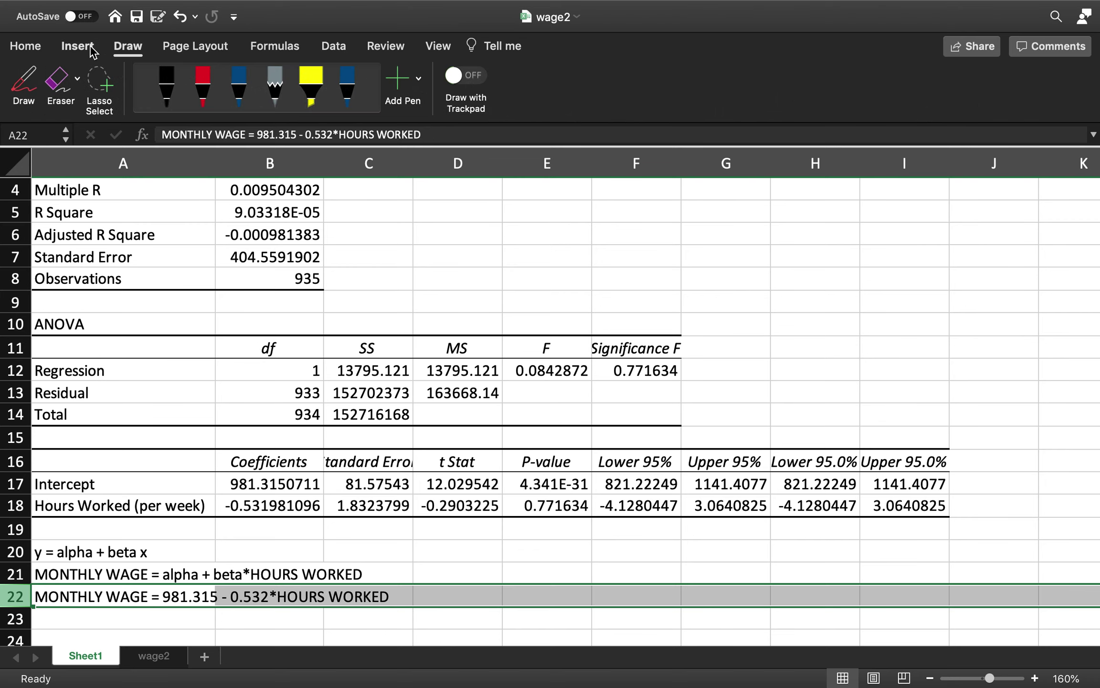
click(91, 48)
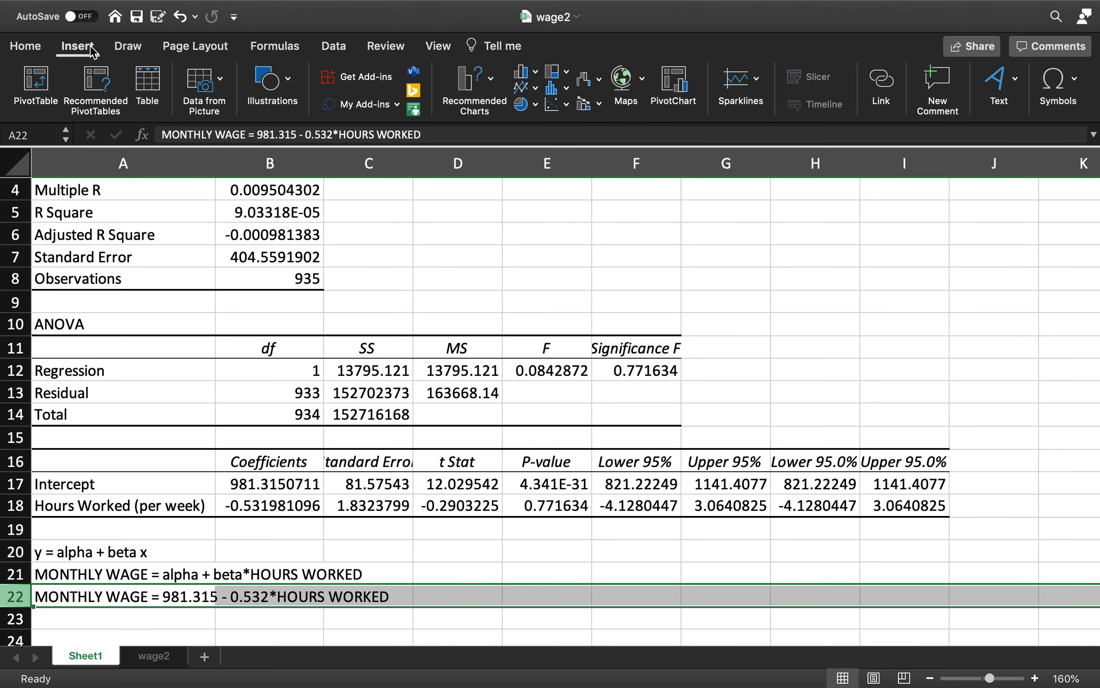
click(33, 49)
click(245, 106)
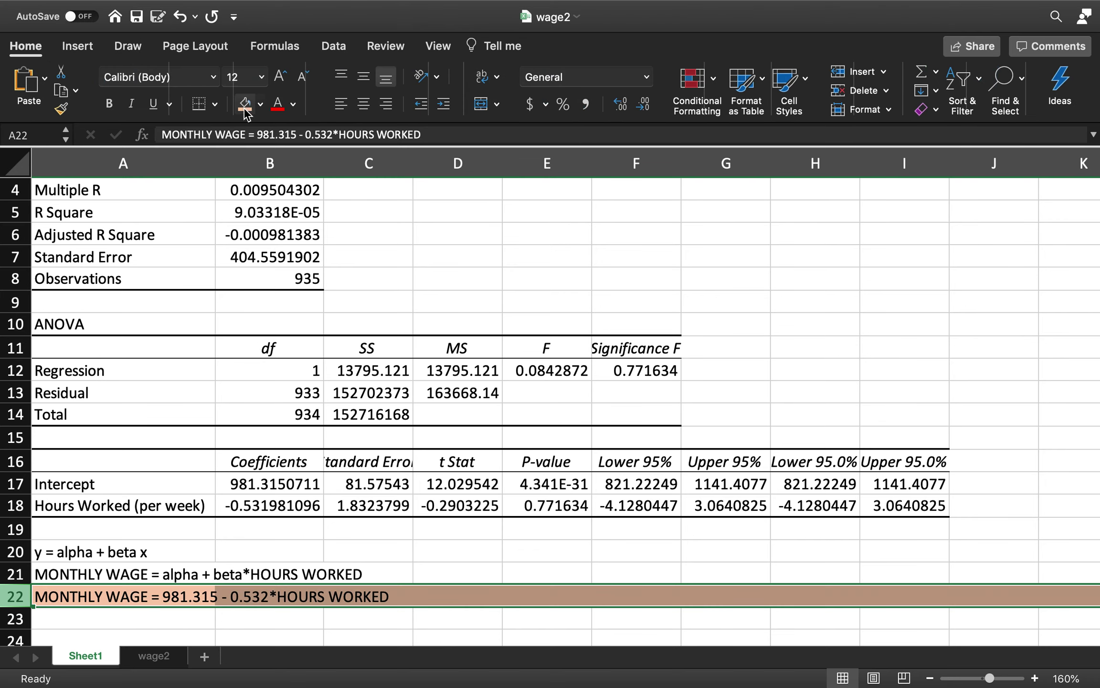
Enter the note "we replace the symbols associated with coefficients with actual numeric estimates, those are located in B" in cell D22.
click(458, 595)
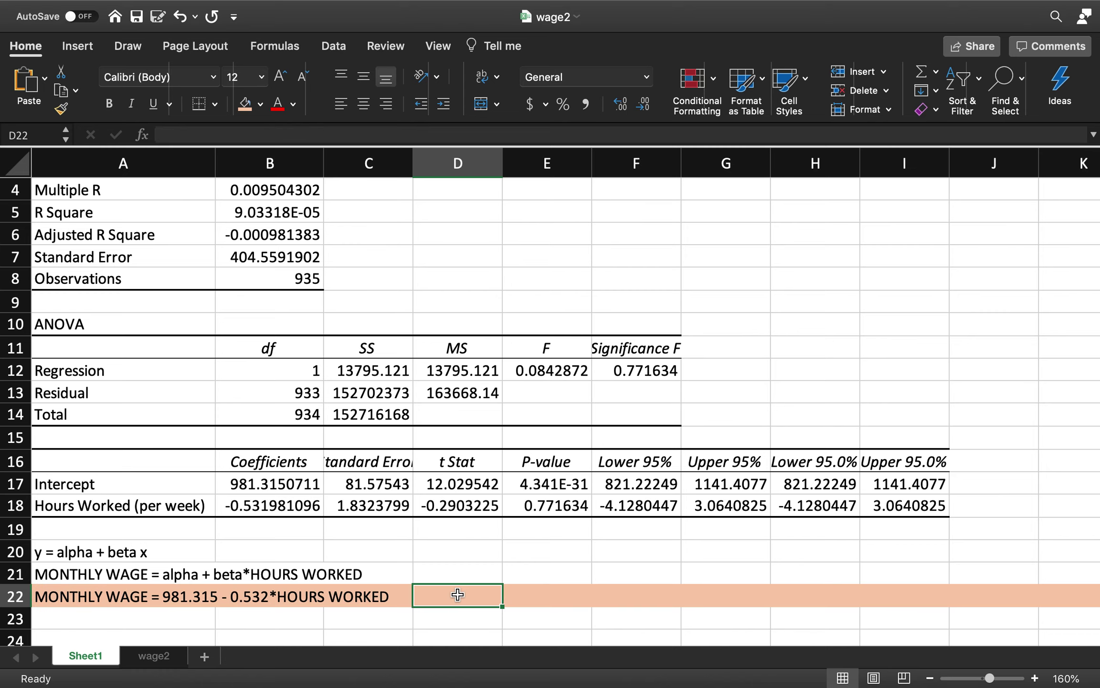
text(we )
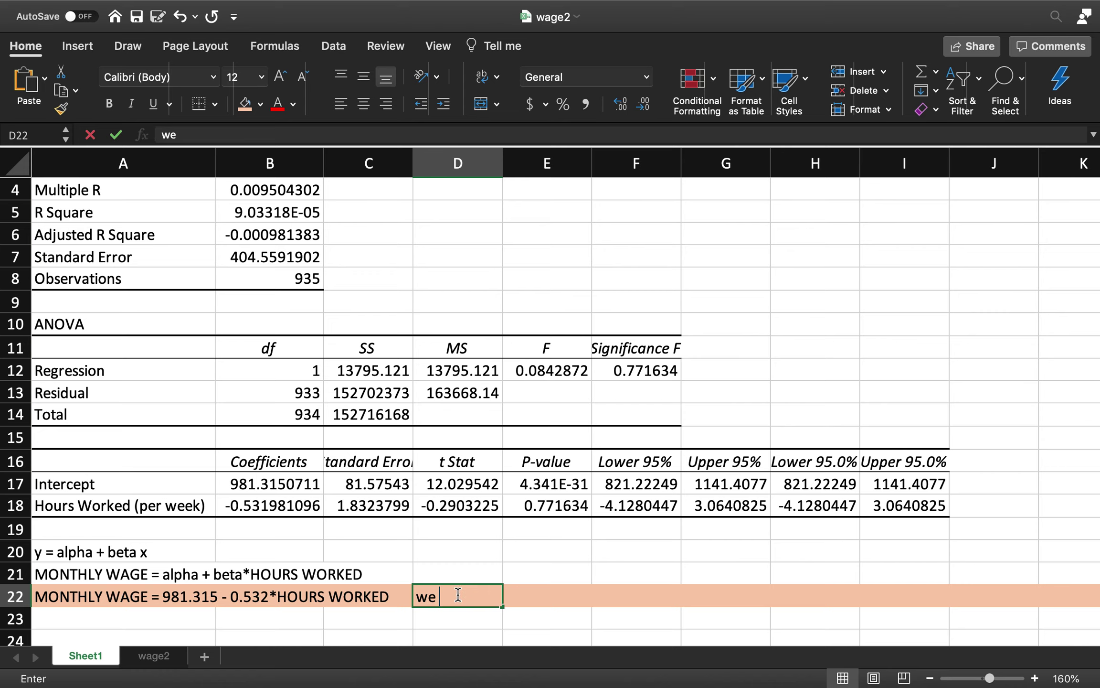
text(replace the )
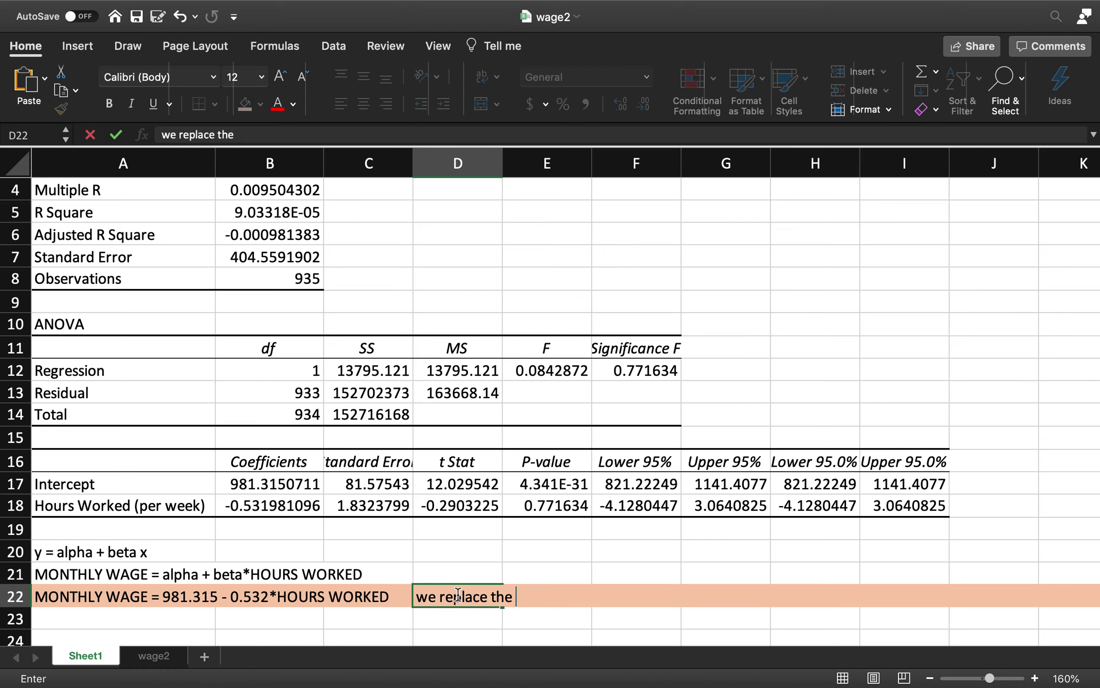
text(symbols asso)
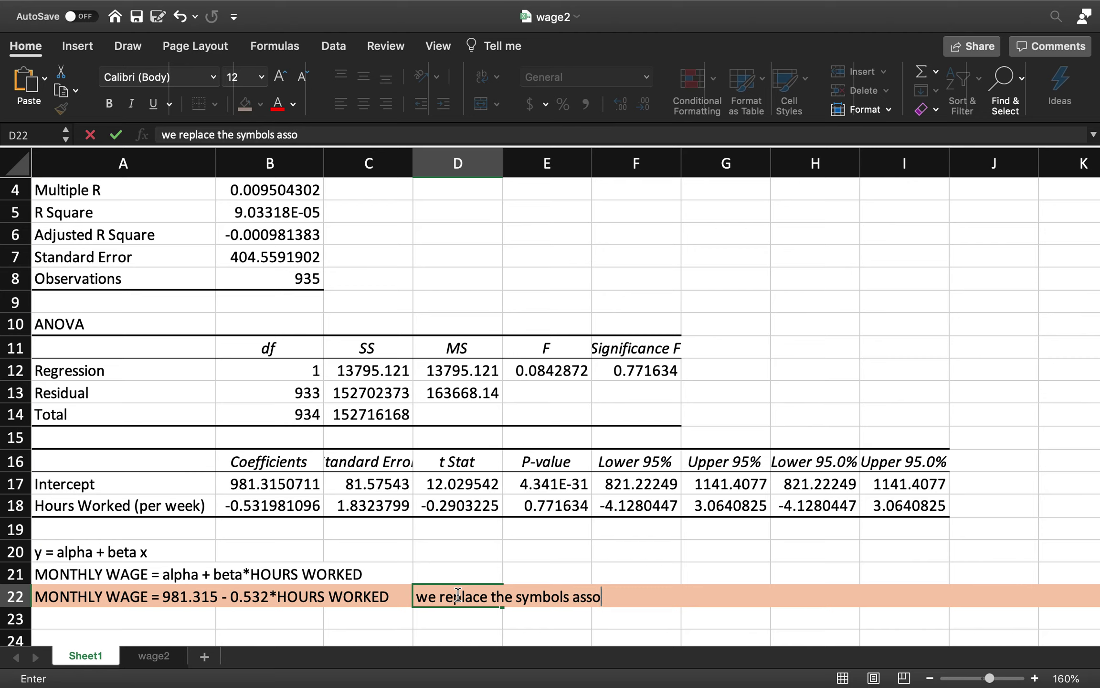
text(ciated with coefficie)
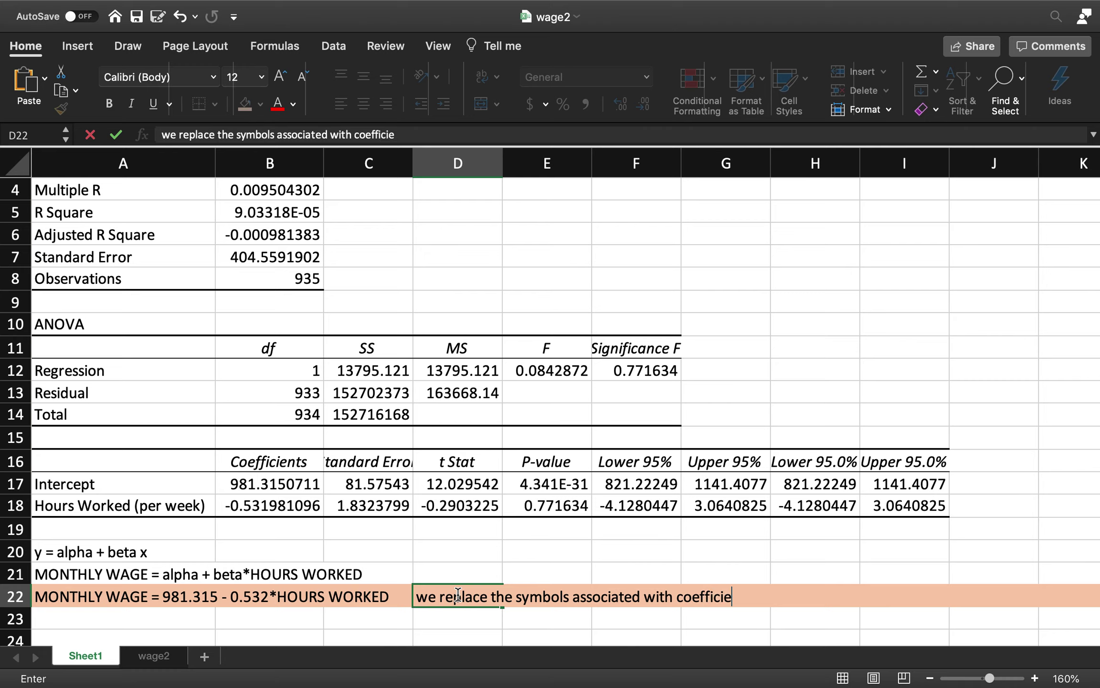
text(nts which)
key(BackSpace)
key(BackSpace)
key(BackSpace)
key(BackSpace)
text(ith actual )
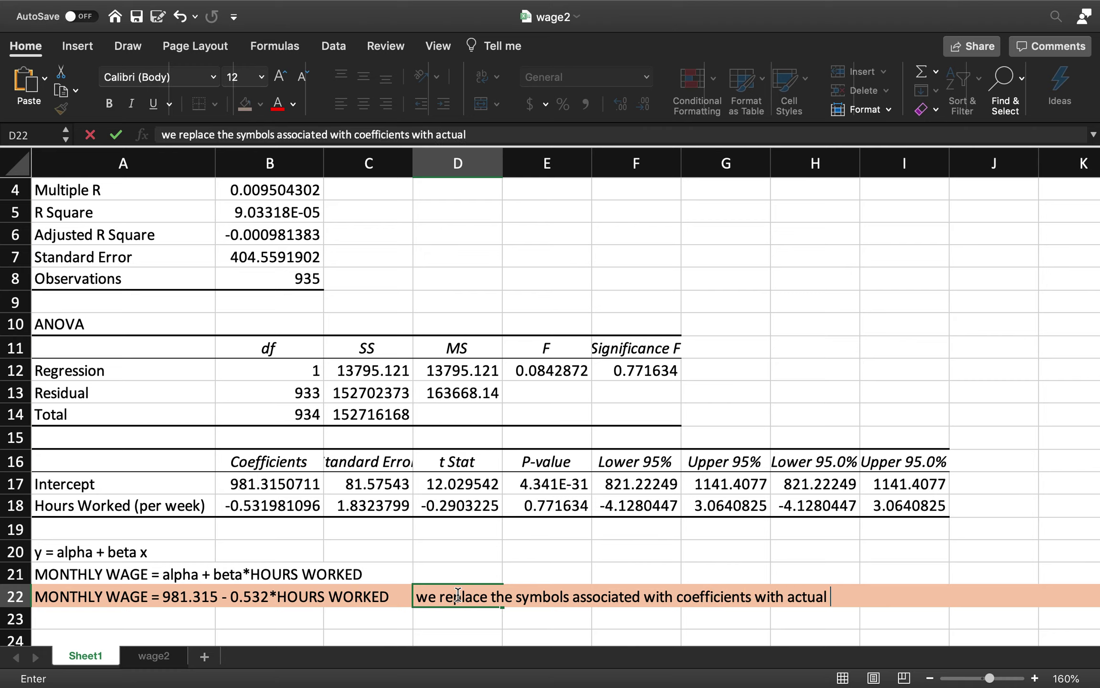
text(numeric estimates)
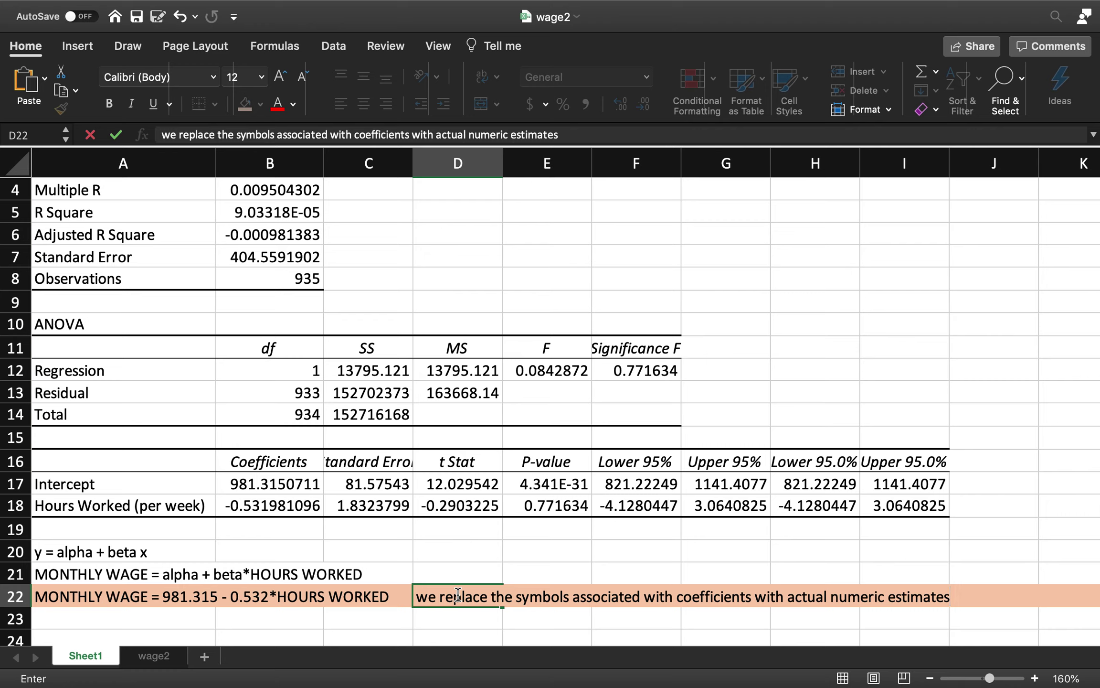
text(, those are)
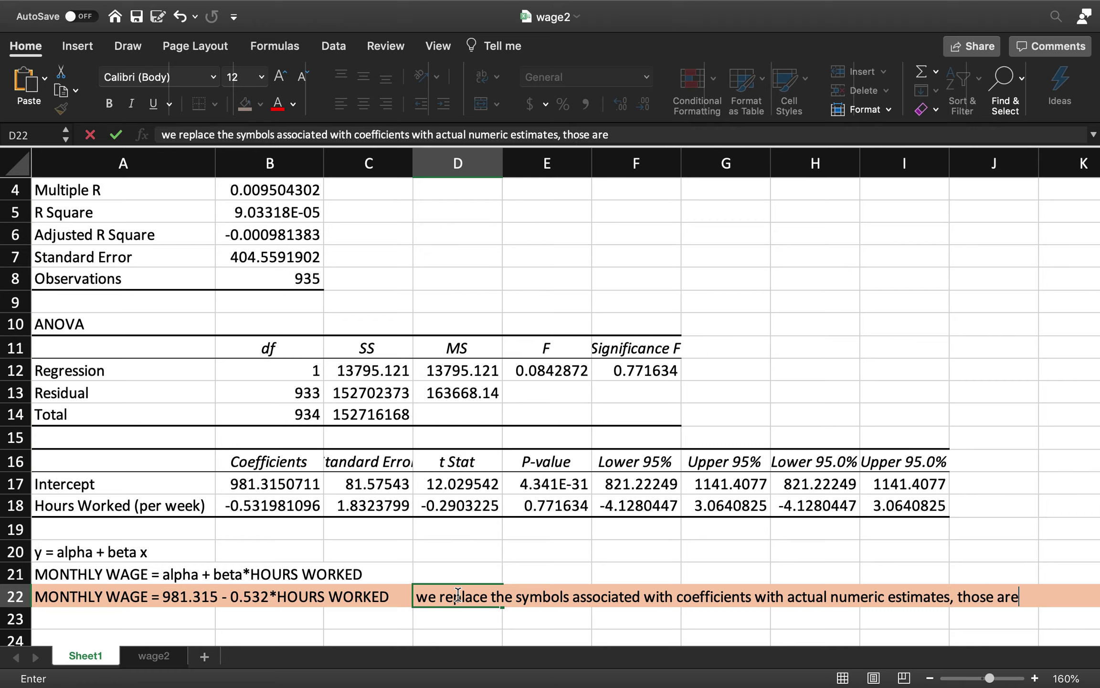
text( located in B)
key(Return)
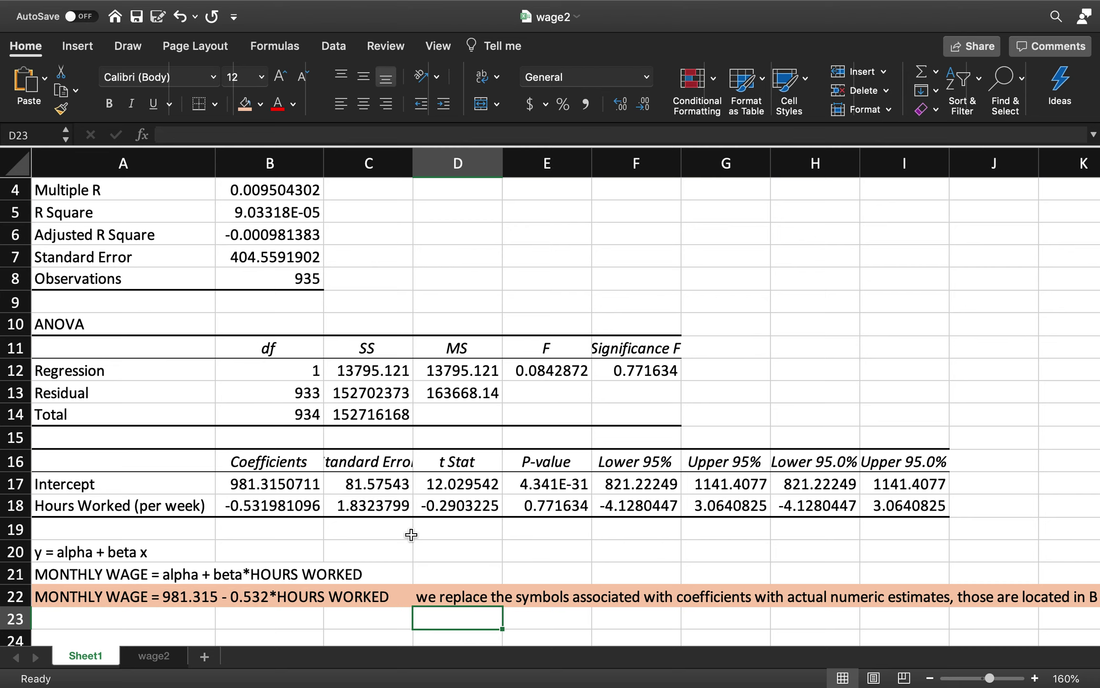
Fit the width of column C to its contents so the Standard Error heading fits.
scroll(412, 534, right, 1)
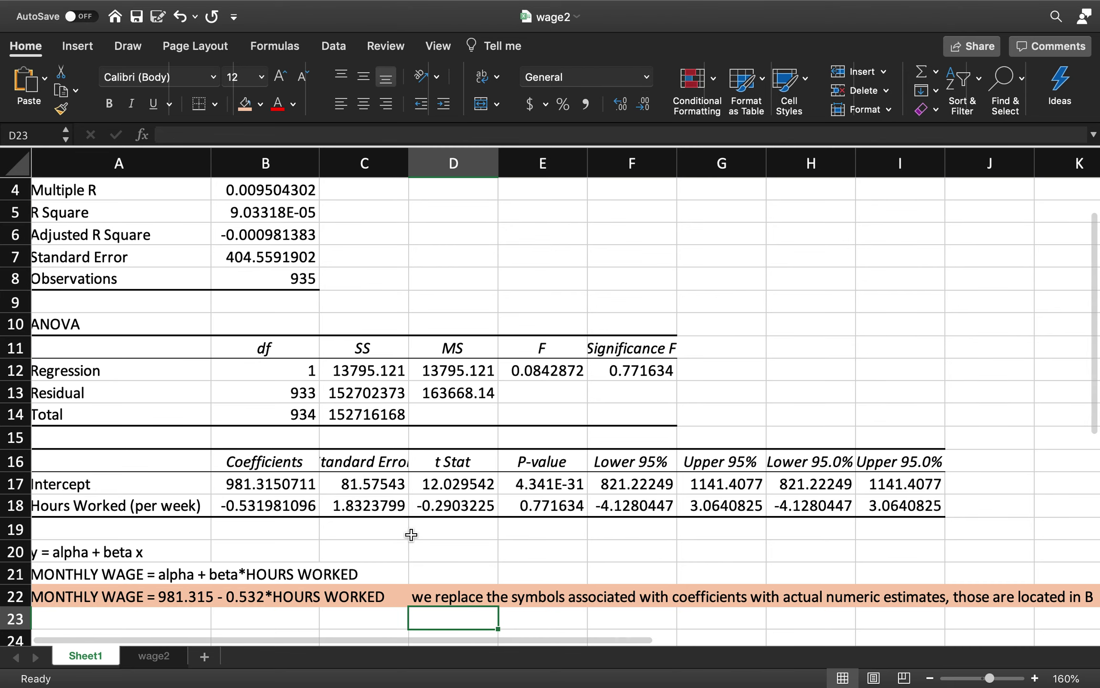
click(929, 677)
click(929, 678)
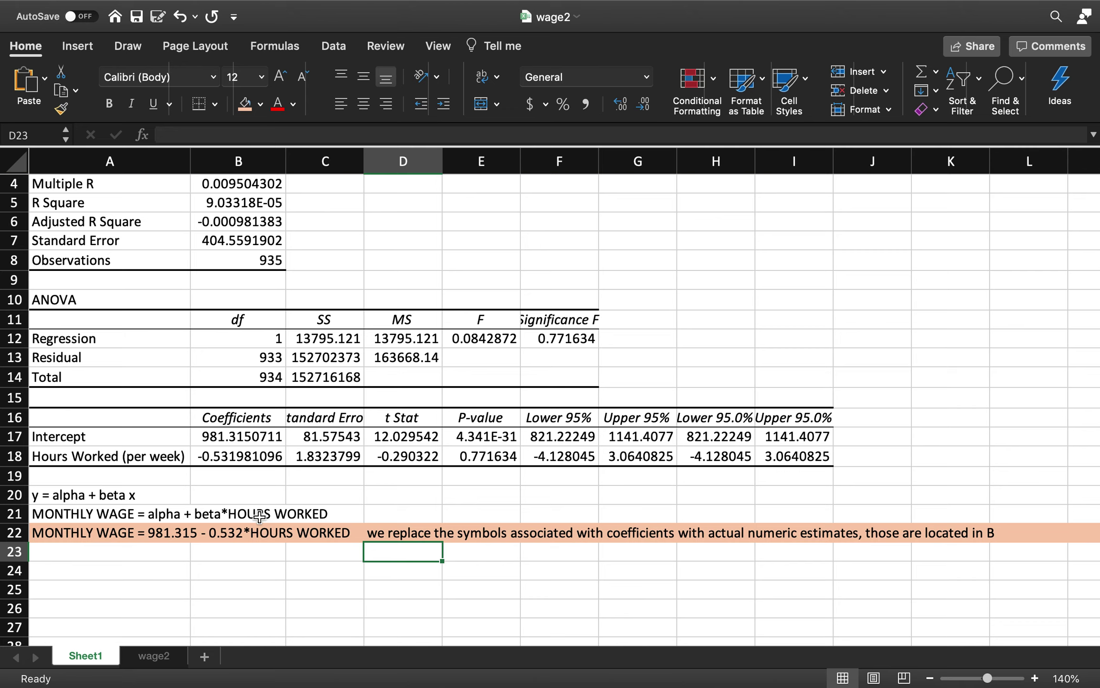
drag(365, 162, 365, 163)
click(360, 158)
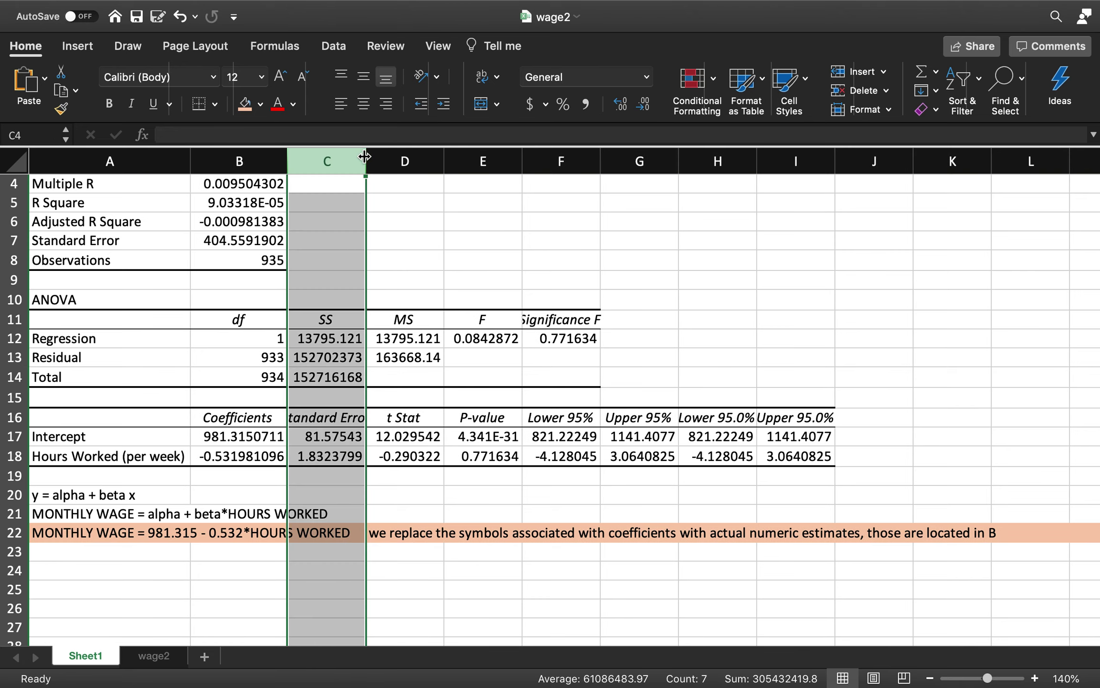
double_click(365, 158)
click(455, 293)
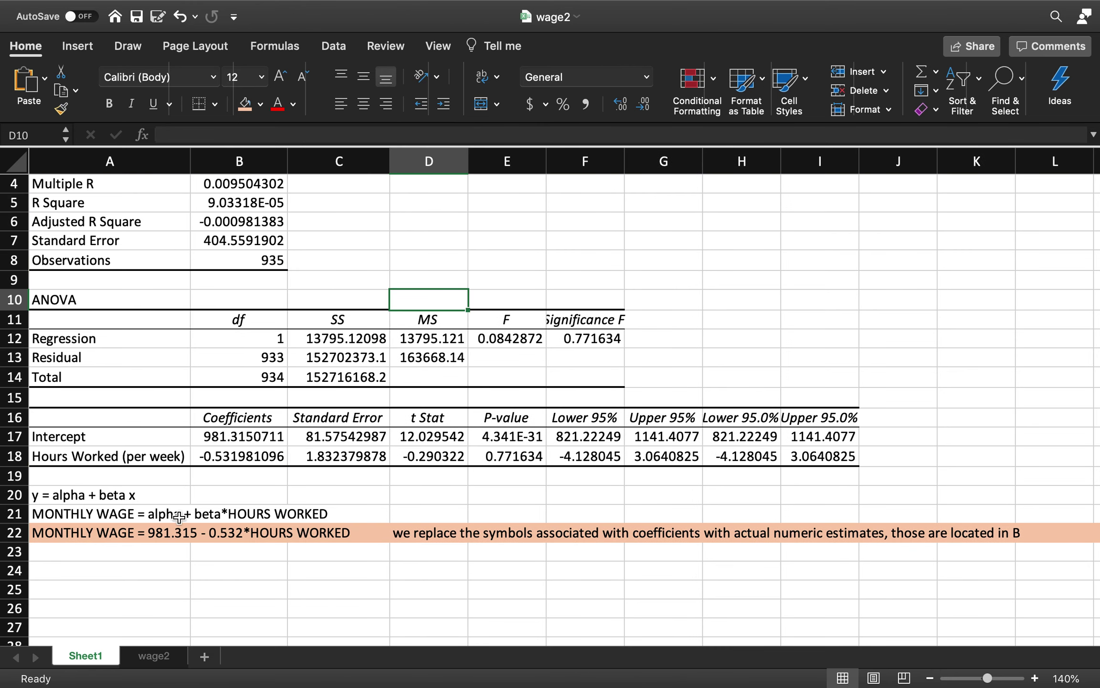
Enter the note "Excel automatically tests the hypothesis that beta = 0, i.e., x and y are not related" in cell A23.
click(74, 550)
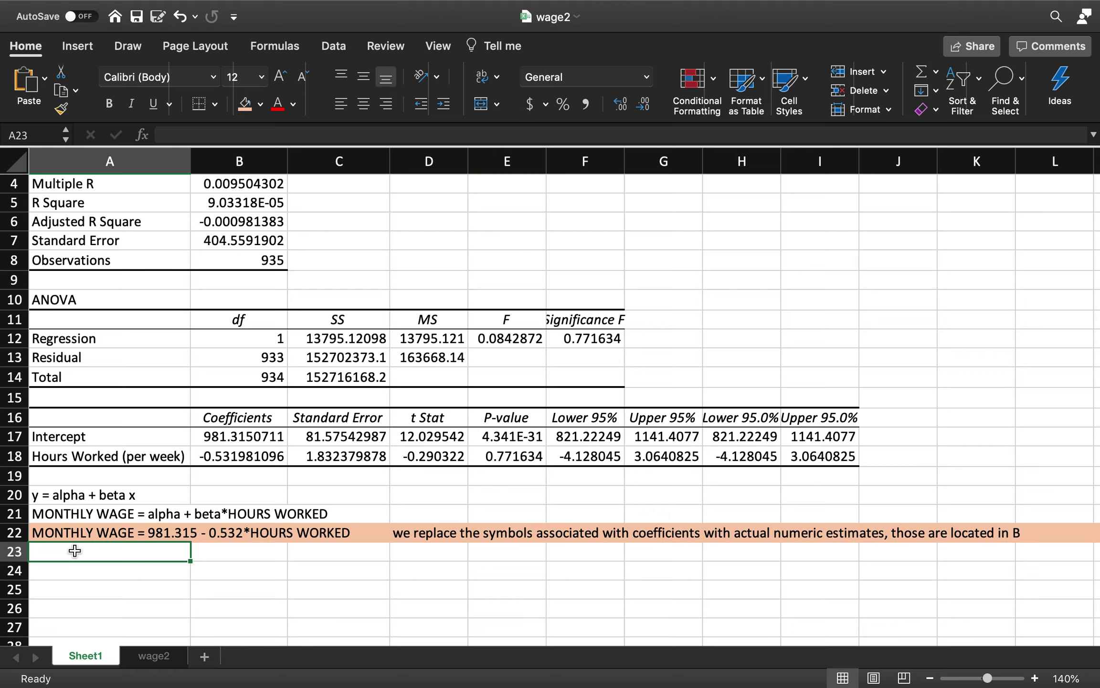
text(Excel )
text(automatically)
text( tests the hypo)
text(tehsi)
key(BackSpace)
key(BackSpace)
key(BackSpace)
key(BackSpace)
text(hesis that B)
key(BackSpace)
text(beta = )
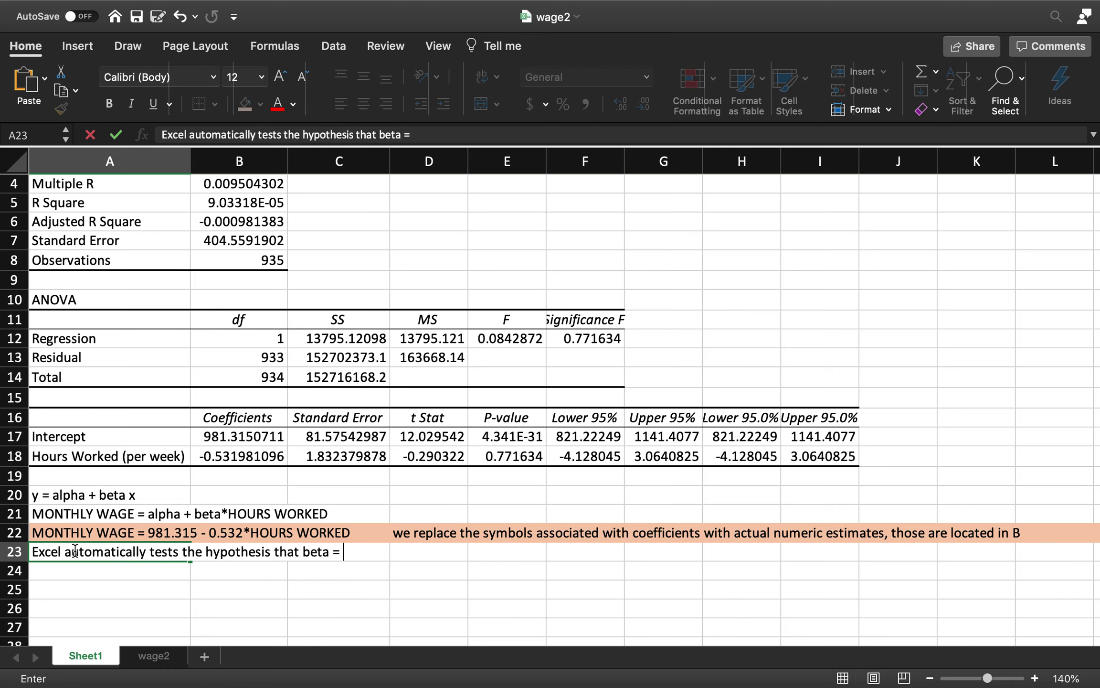
text(0)
key(BackSpace)
text(0, i.e., x and y are not related)
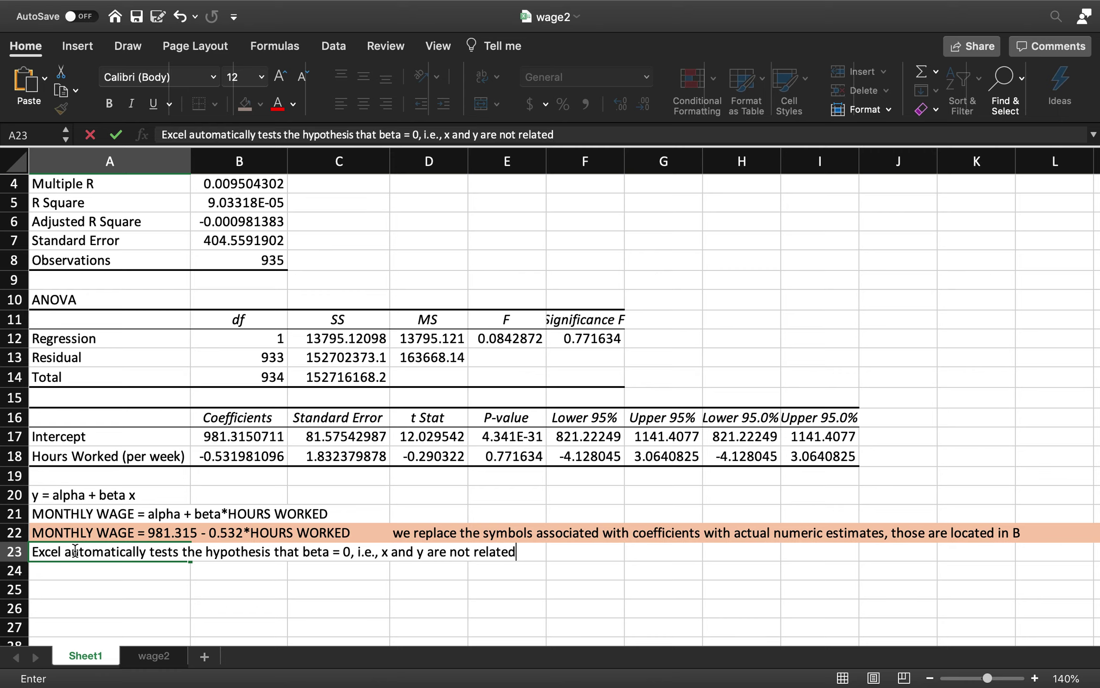
key(Return)
Enter the note "Our estimated relationship is that as you work one more hour, your monthly wage goes down by $.532" in cell A24.
text(Our )
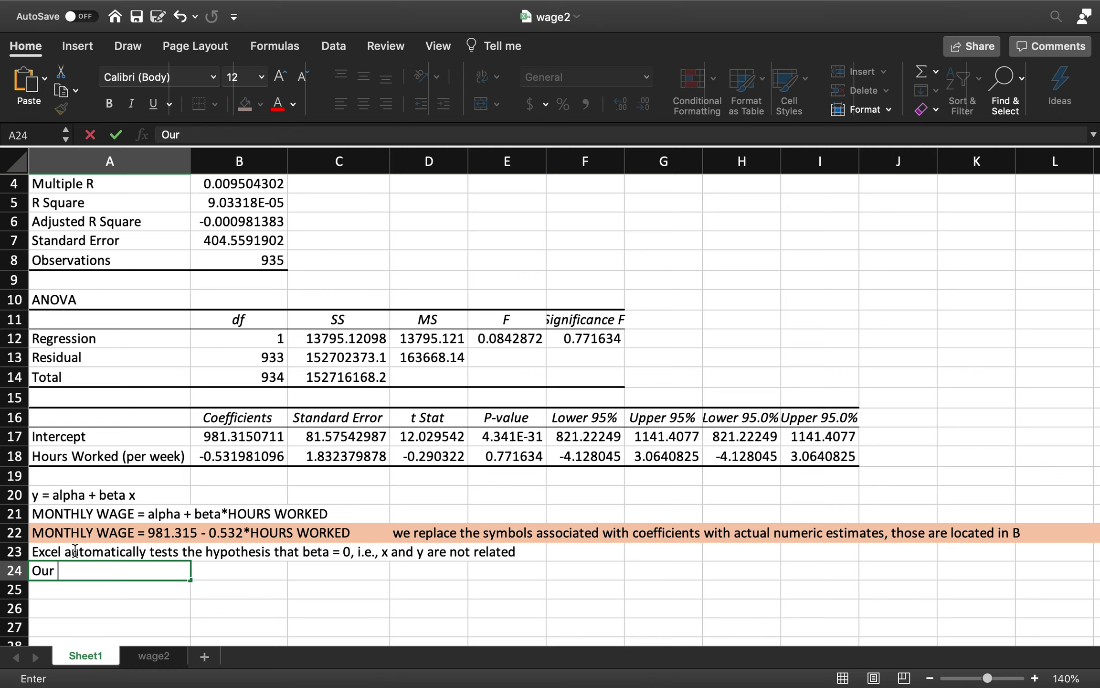
text(estimated relation)
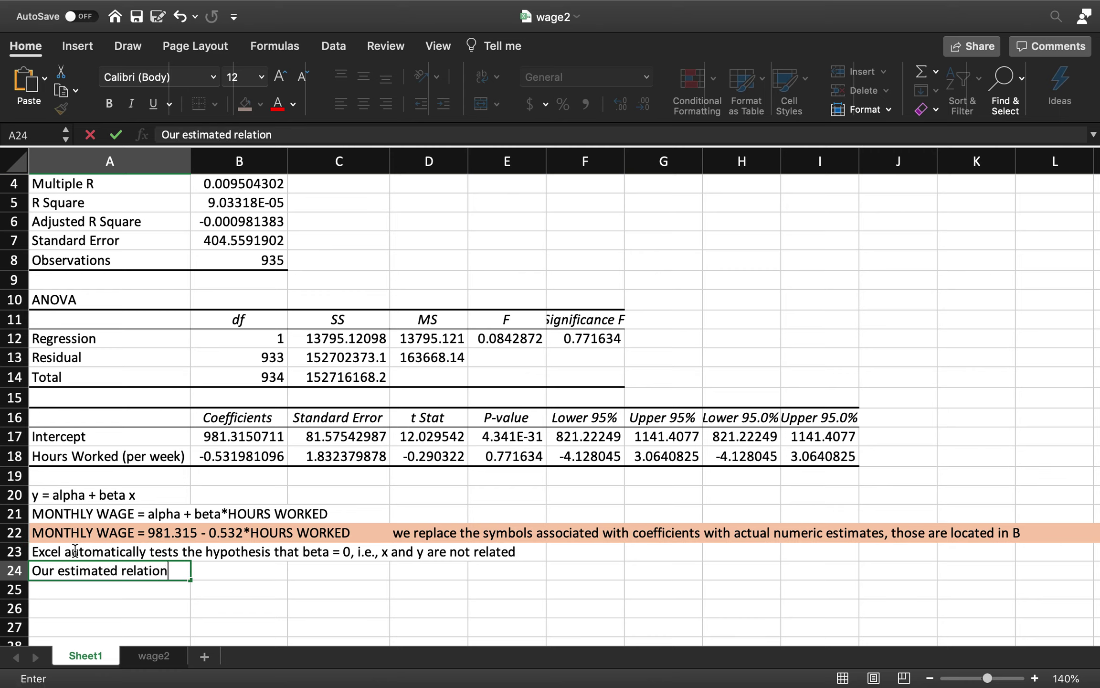
text(ship is that )
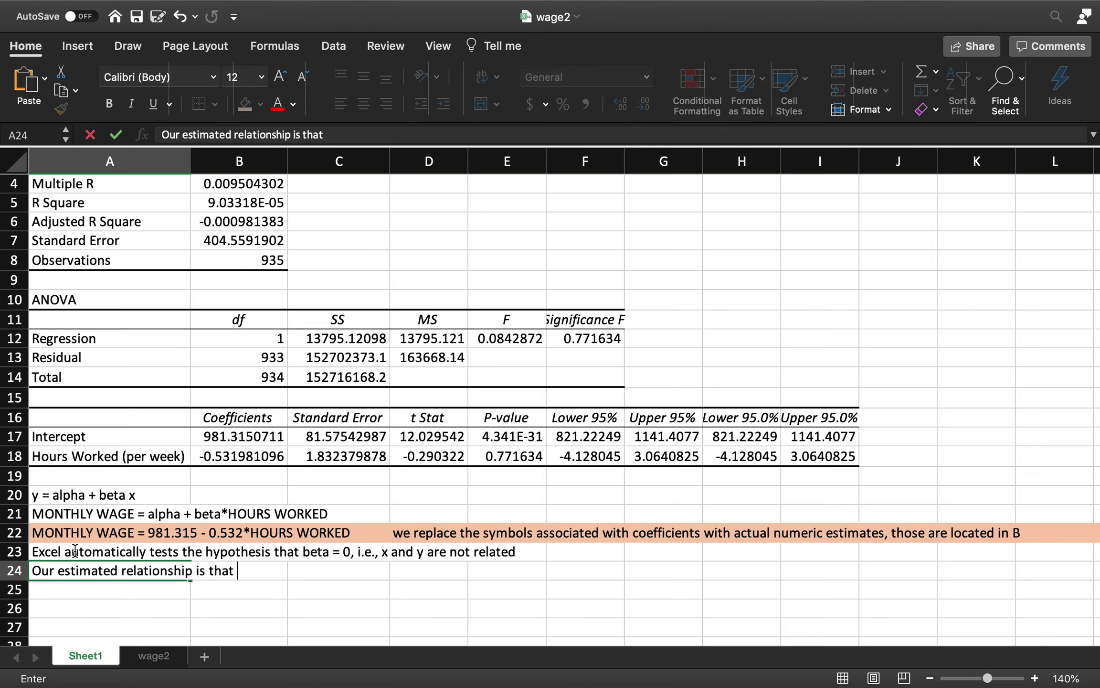
text(as you work )
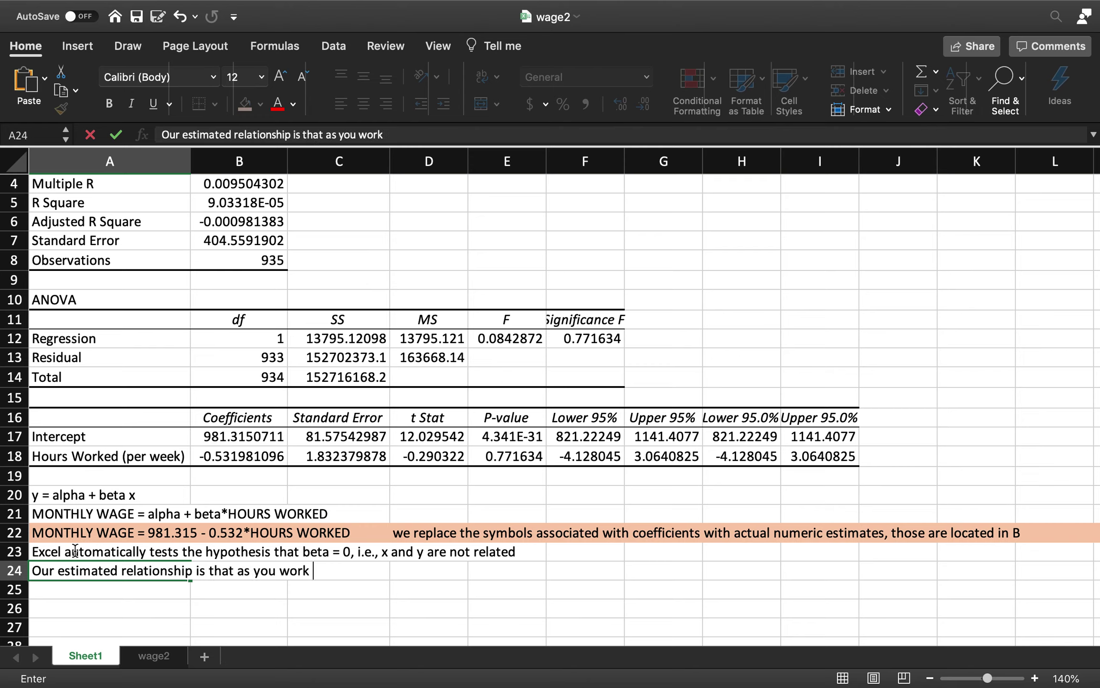
text(one more hour, you monthly)
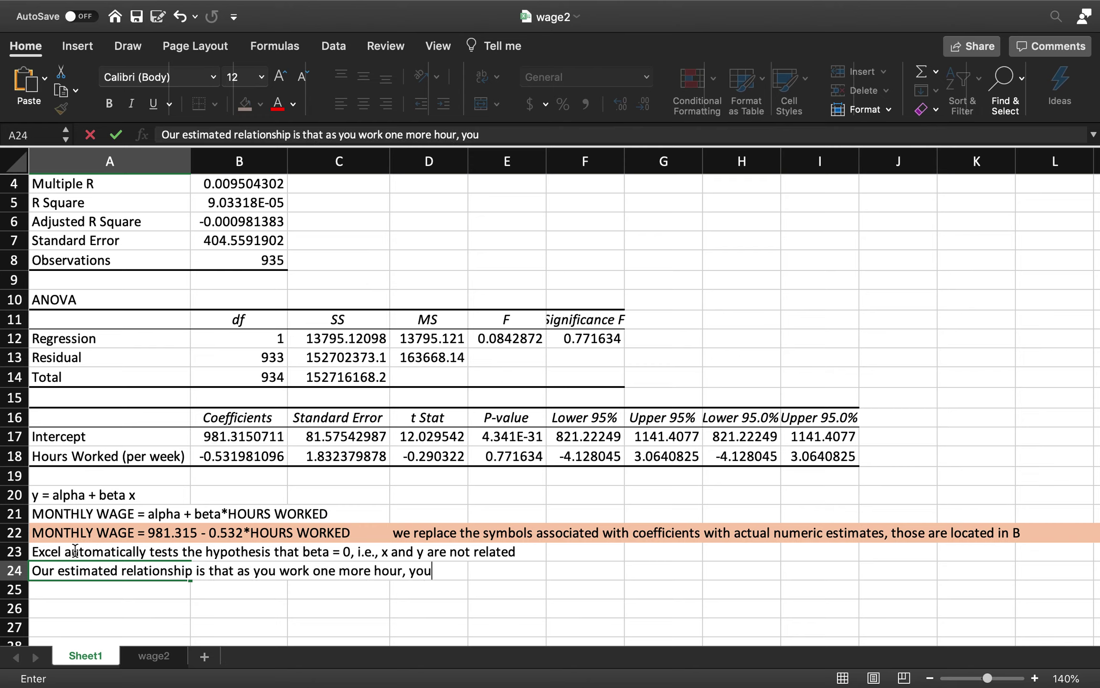
key(BackSpace)
key(BackSpace)
key(BackSpace)
key(BackSpace)
key(BackSpace)
key(BackSpace)
key(BackSpace)
key(BackSpace)
text(r month)
key(BackSpace)
key(BackSpace)
text(thly wage go)
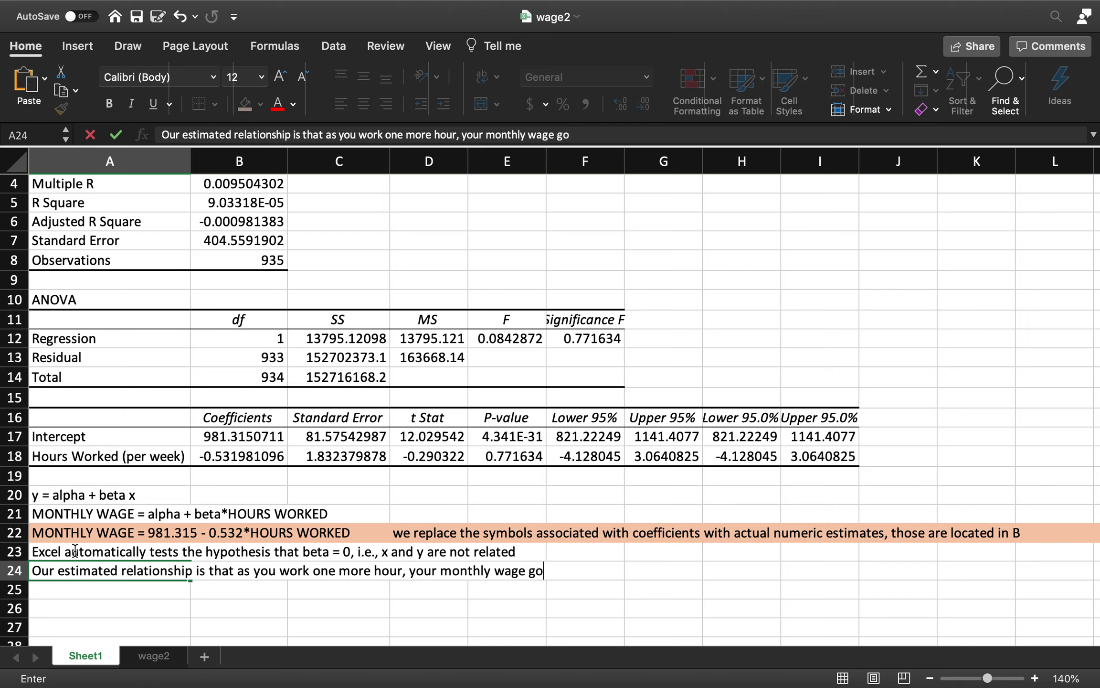
text(es down by )
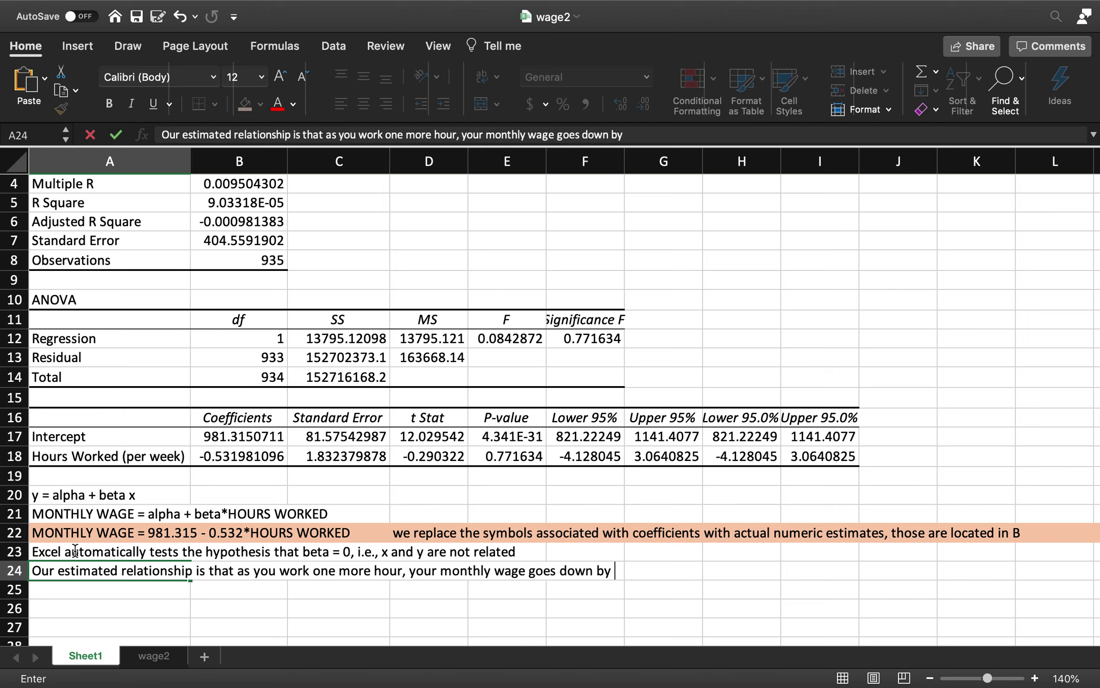
text($.532)
key(Return)
click(52, 576)
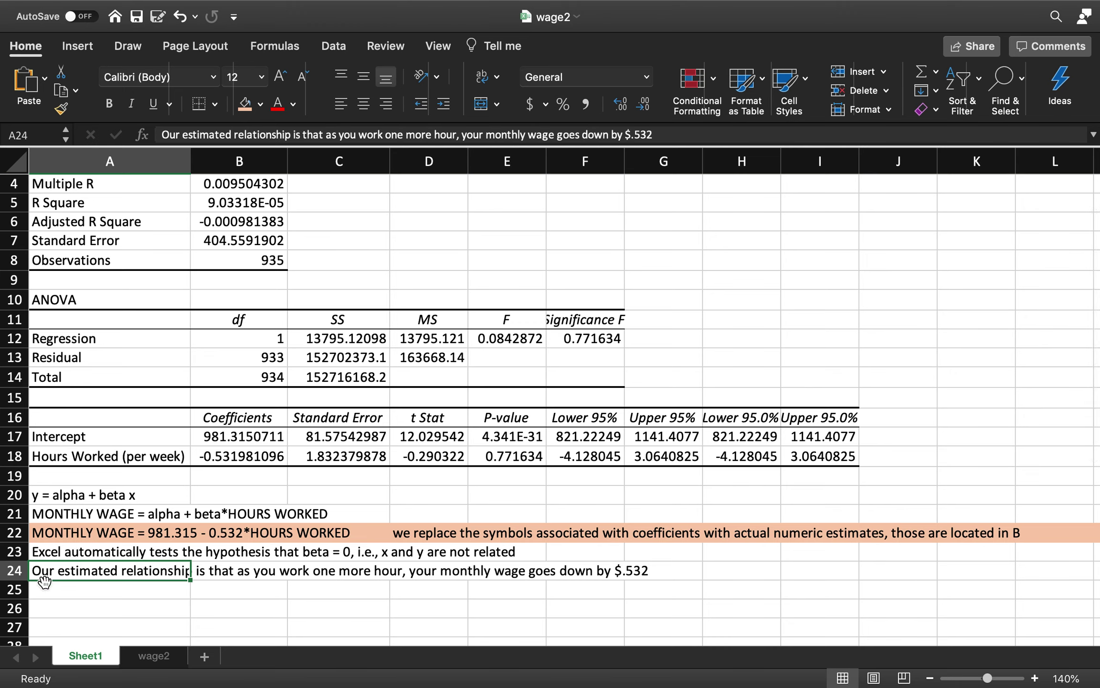
Enter the note "The sign is negative, the magnitude is -.532" in cell A25.
click(56, 594)
text(The sign is negative, the magni)
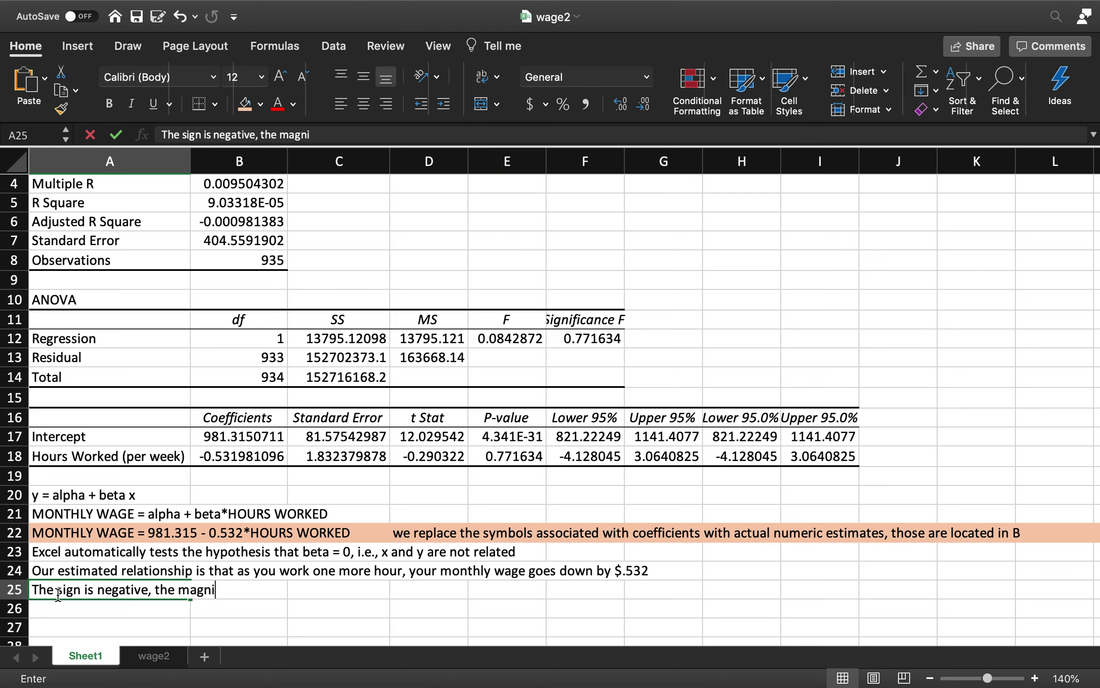
text(tude is -)
text(.523)
key(BackSpace)
key(BackSpace)
text(32)
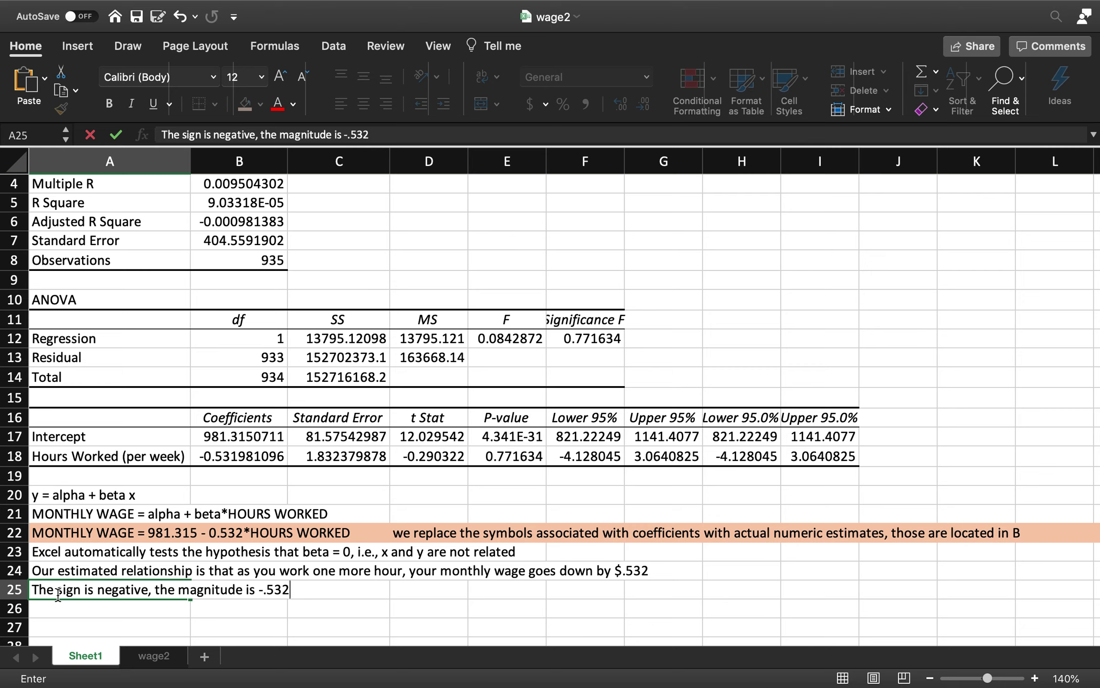
key(Up)
key(Up)
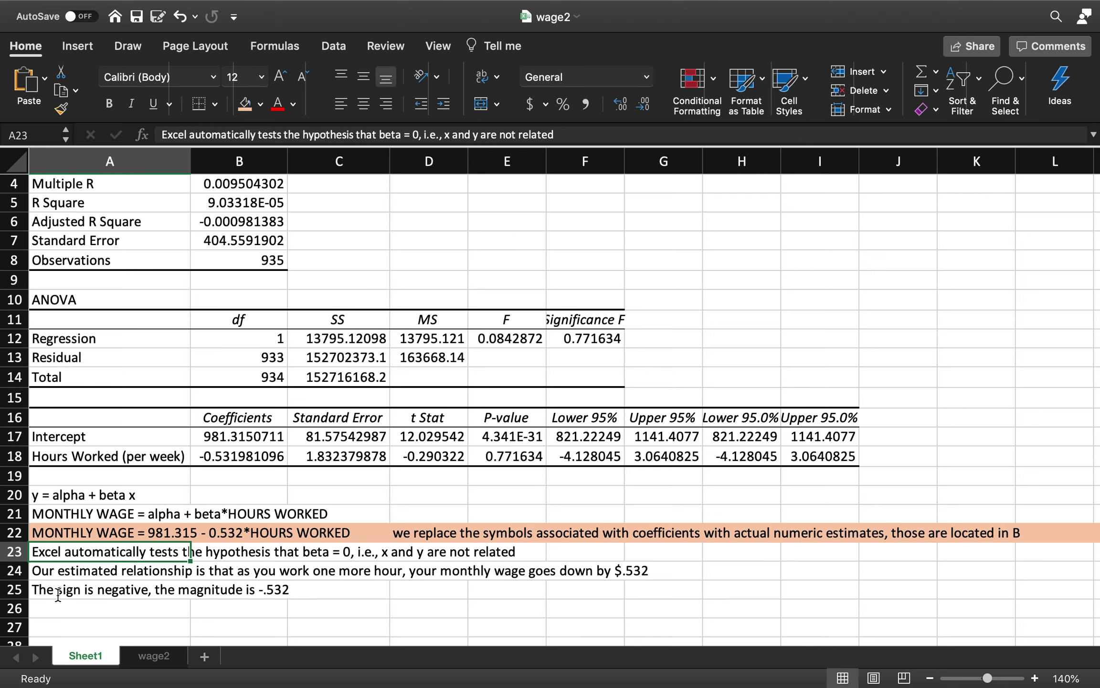
Enter the note "Excel makes a t-stat for us: t = (beta hat - 0)/(beta standard error)" in cell A26.
click(62, 605)
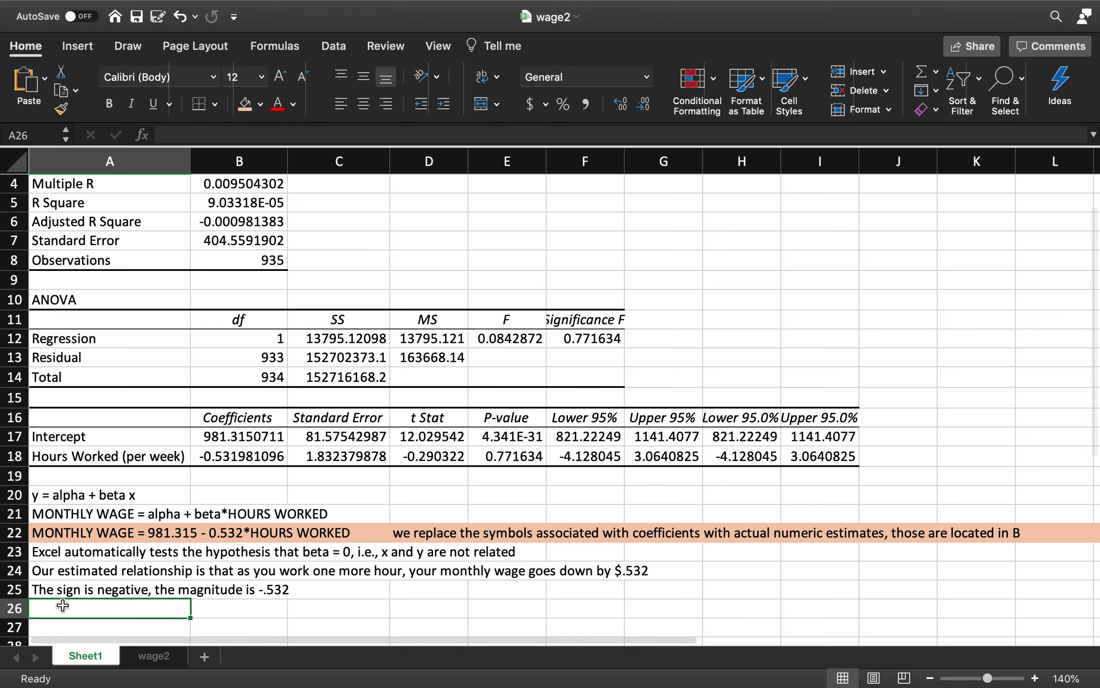
text(Excel)
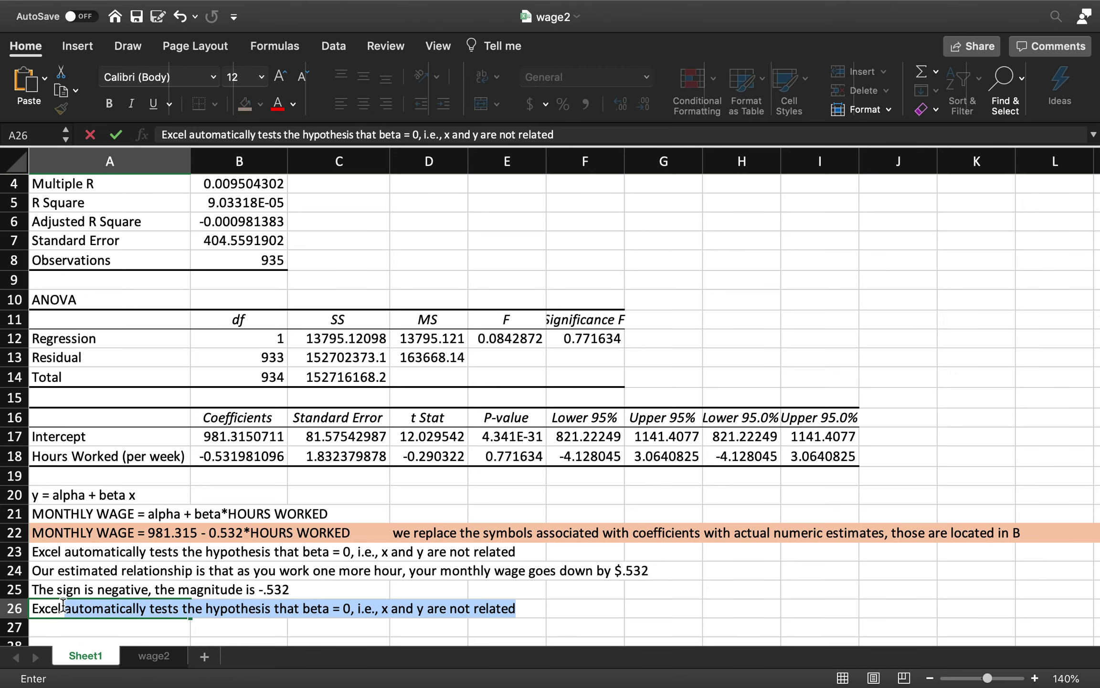
key(BackSpace)
text(makes a t-stat )
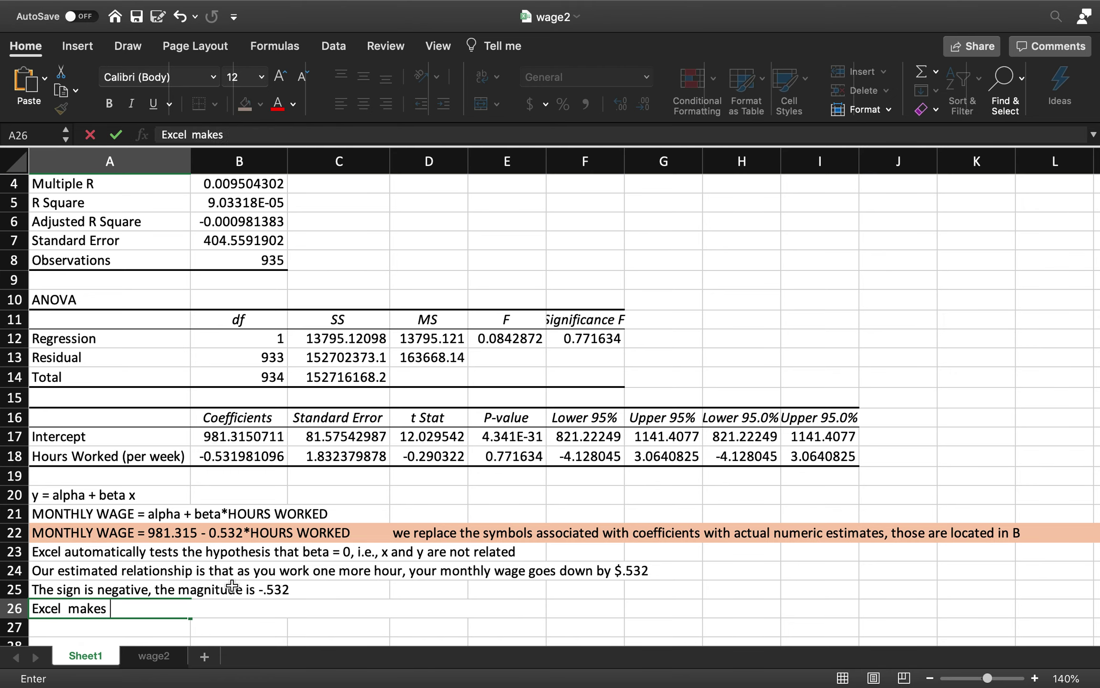
text(for u)
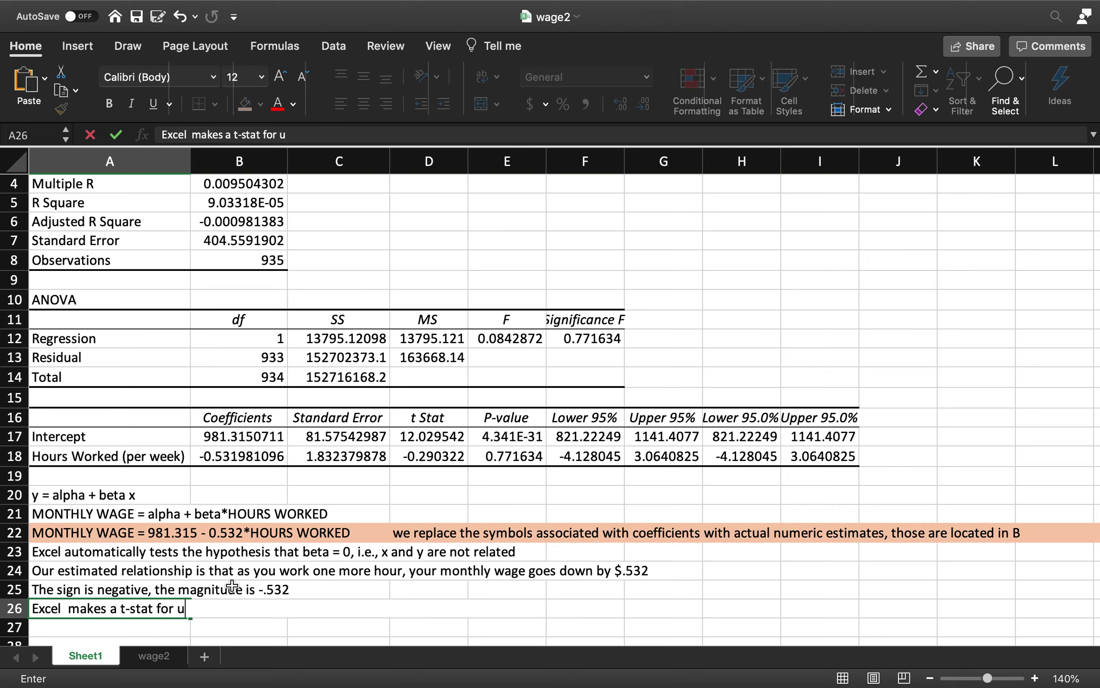
text(s: t = (beta hat - 0)/()
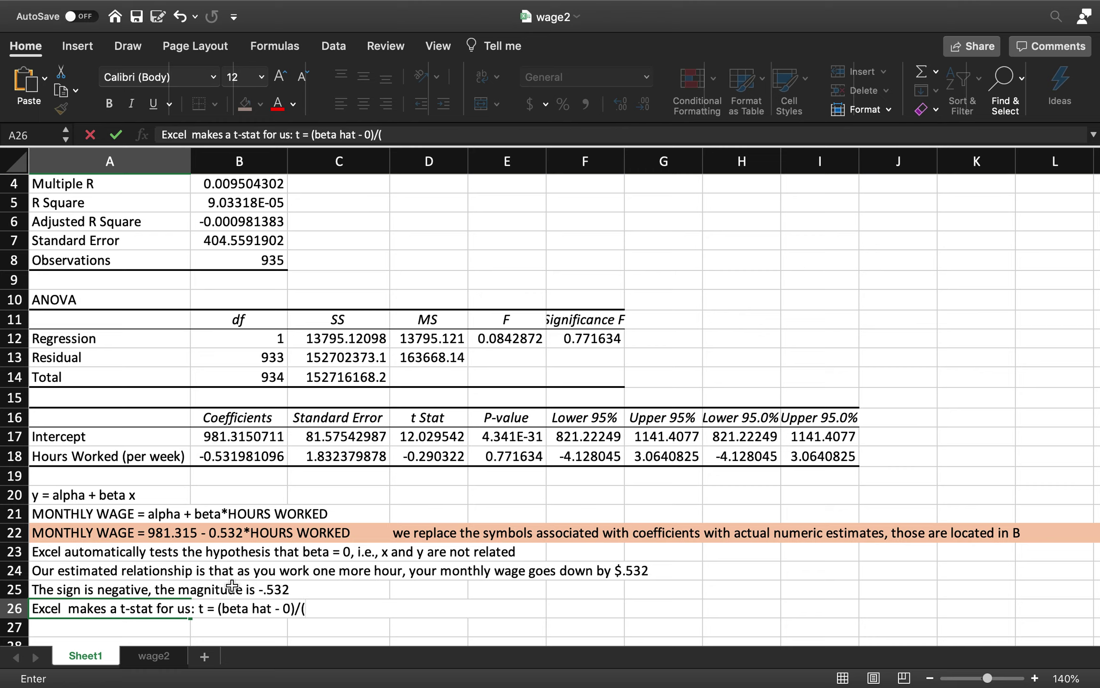
text(ta standard error))
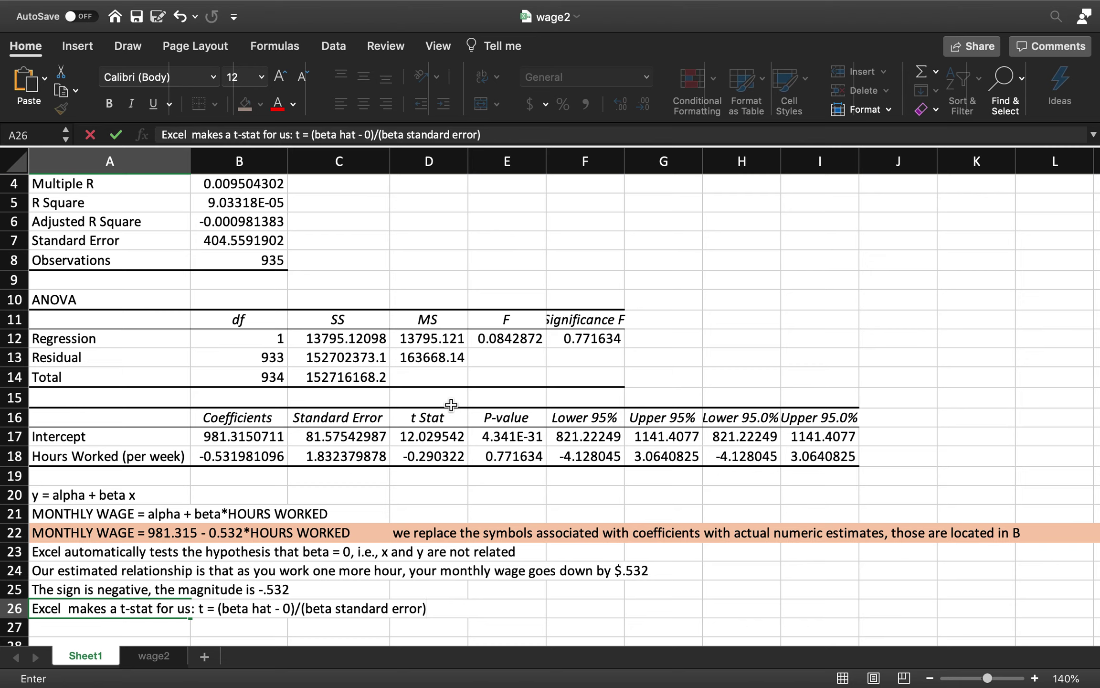
key(Return)
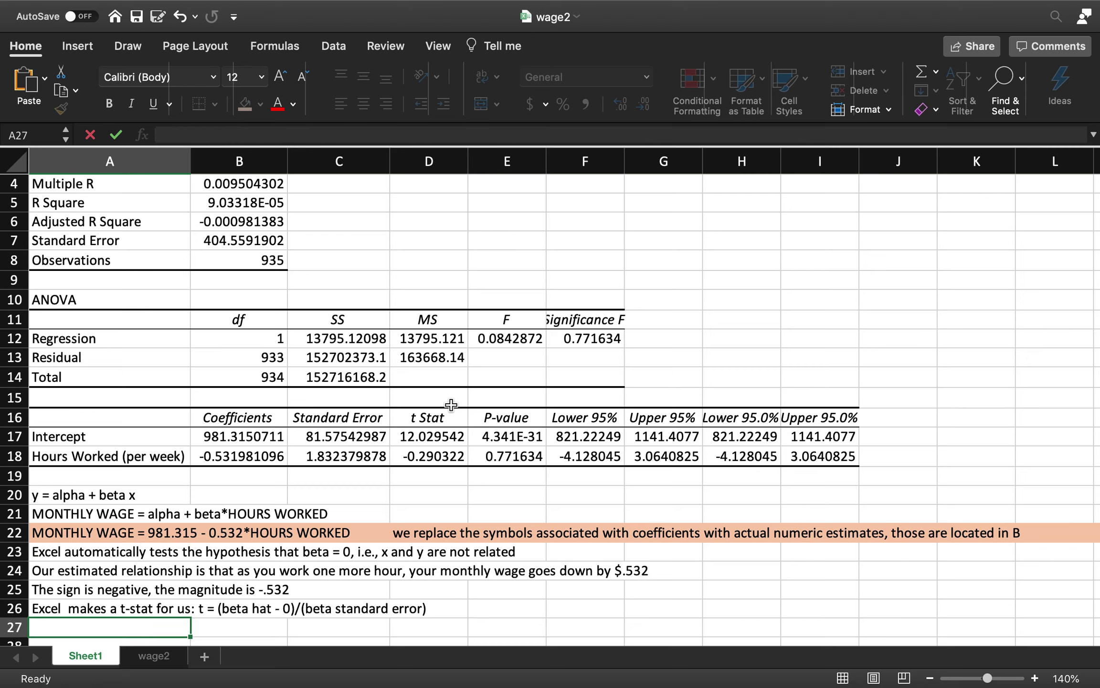
Enter the note "Column C is the denominator of the t-stat" in cell A27.
text(Column C is t)
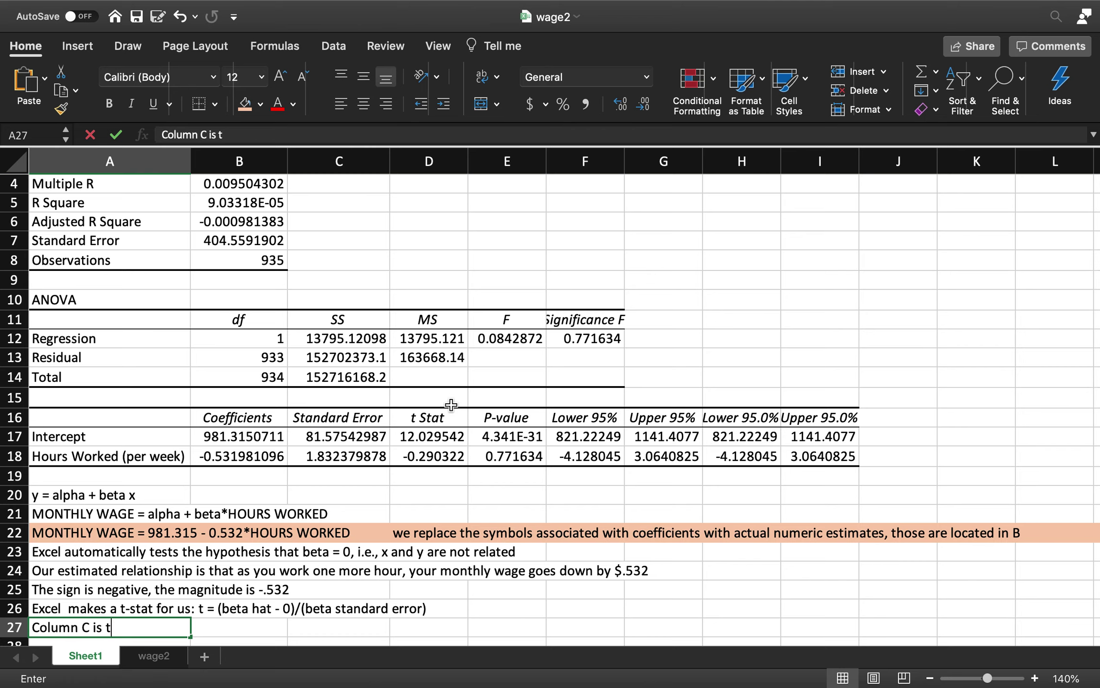
text(he denominator)
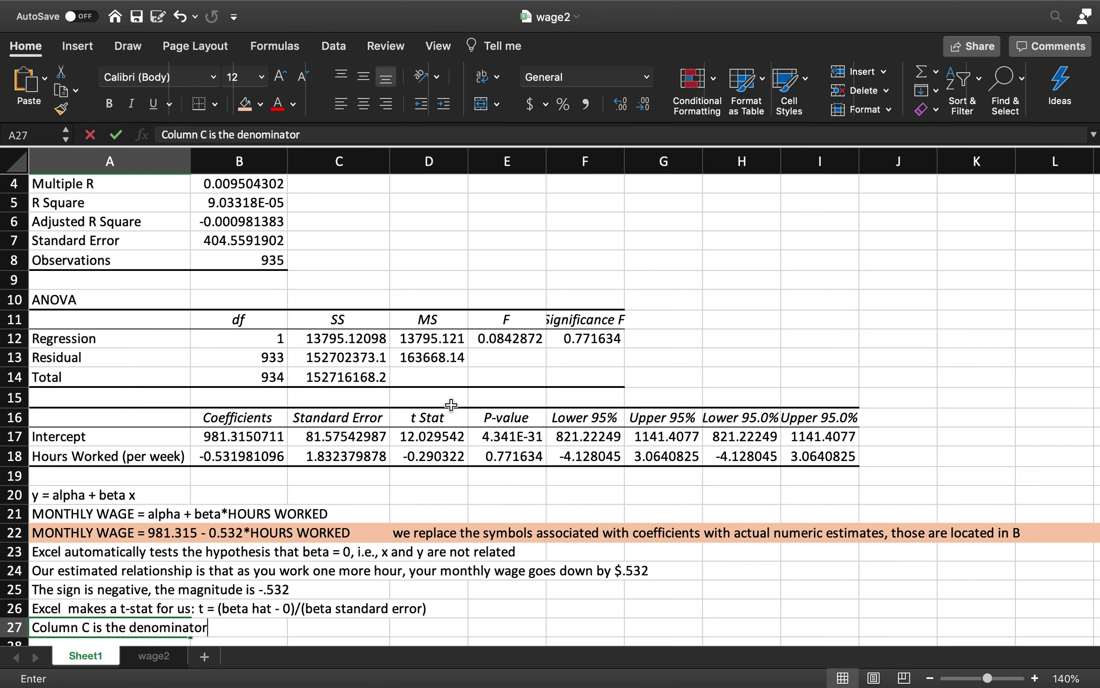
text( of the t-stat)
scroll(451, 405, down, 4)
key(Return)
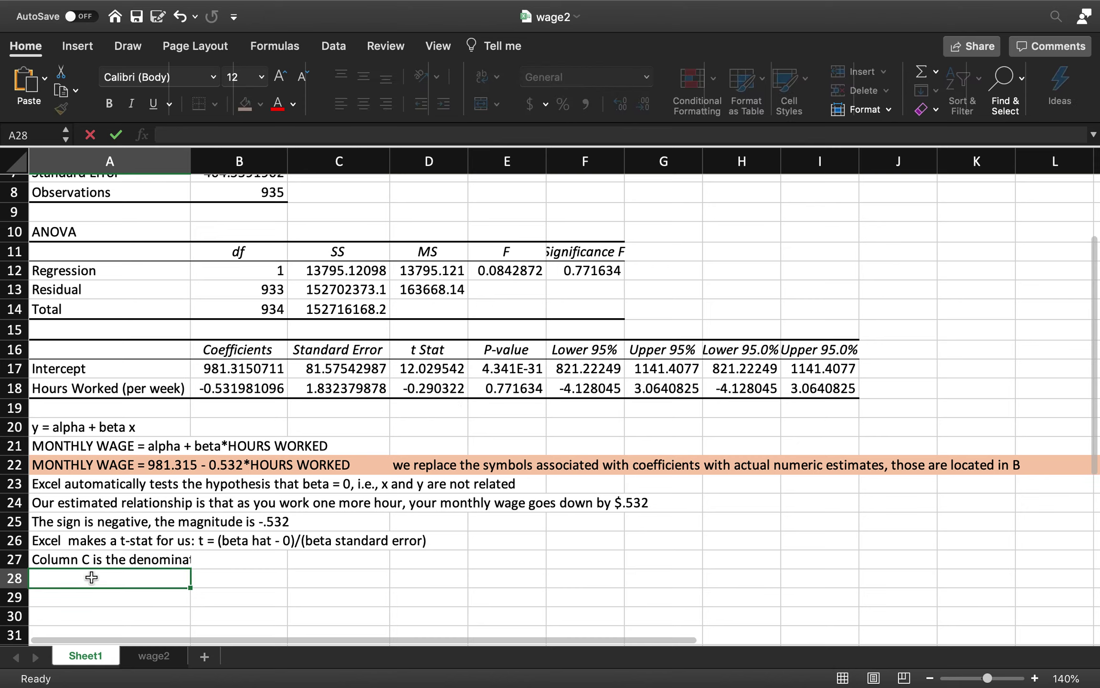
Enter the label "T-stat: (-.532/(1.832))" in cell A28.
text(T-stat: ()
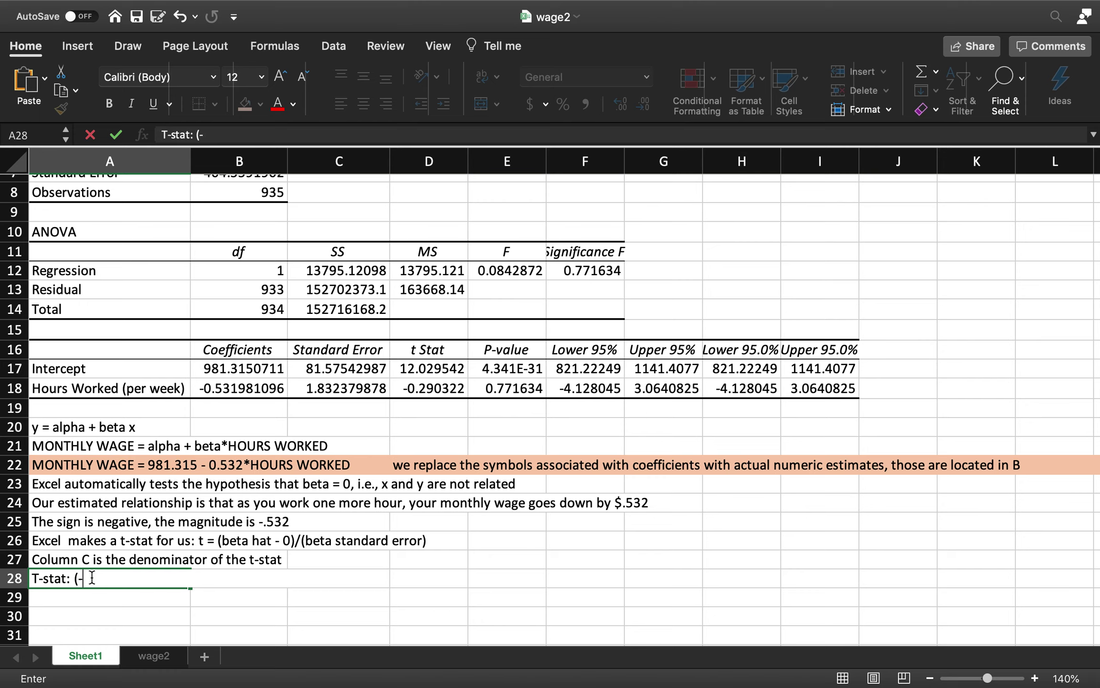
text(-.532)
key(BackSpace)
text(32/(1.832)))
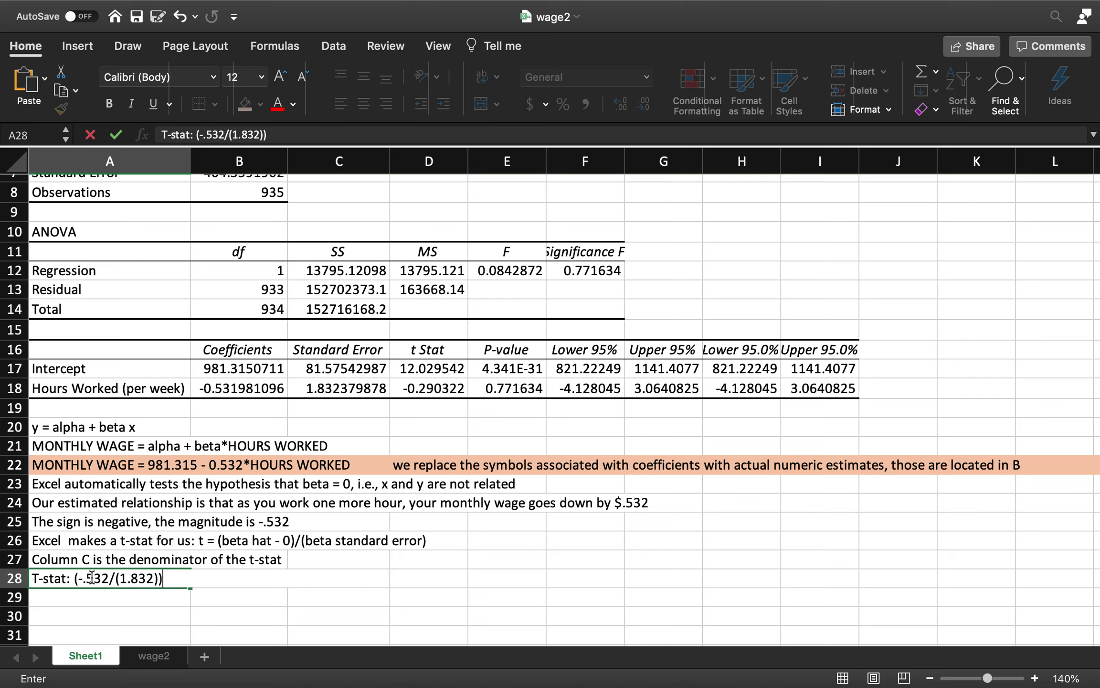
key(Tab)
Calculate the t-stat in cell B28 with the formula =B18/C18, dividing the hours-worked coefficient by its standard error.
text(=)
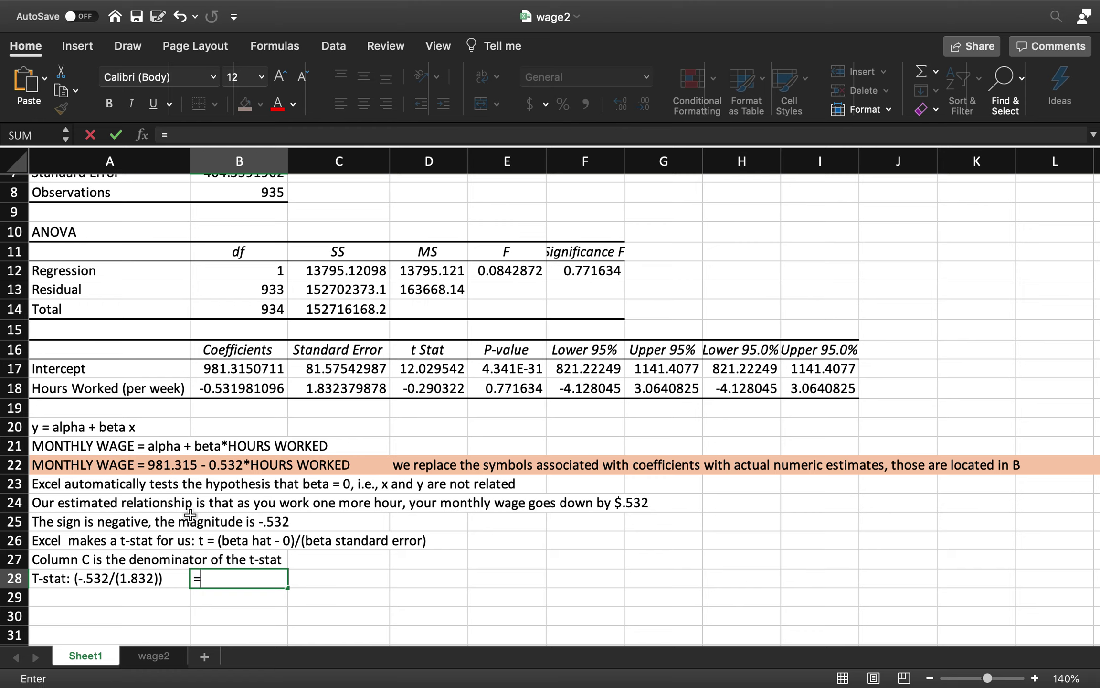
text(-.5)
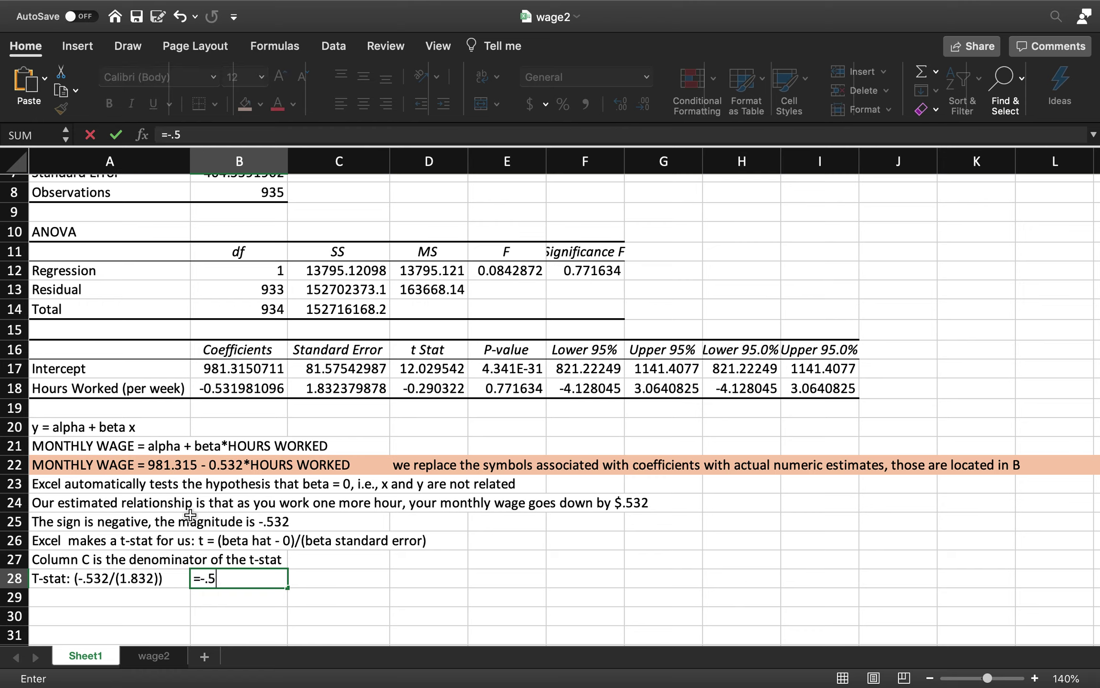
key(BackSpace)
key(BackSpace)
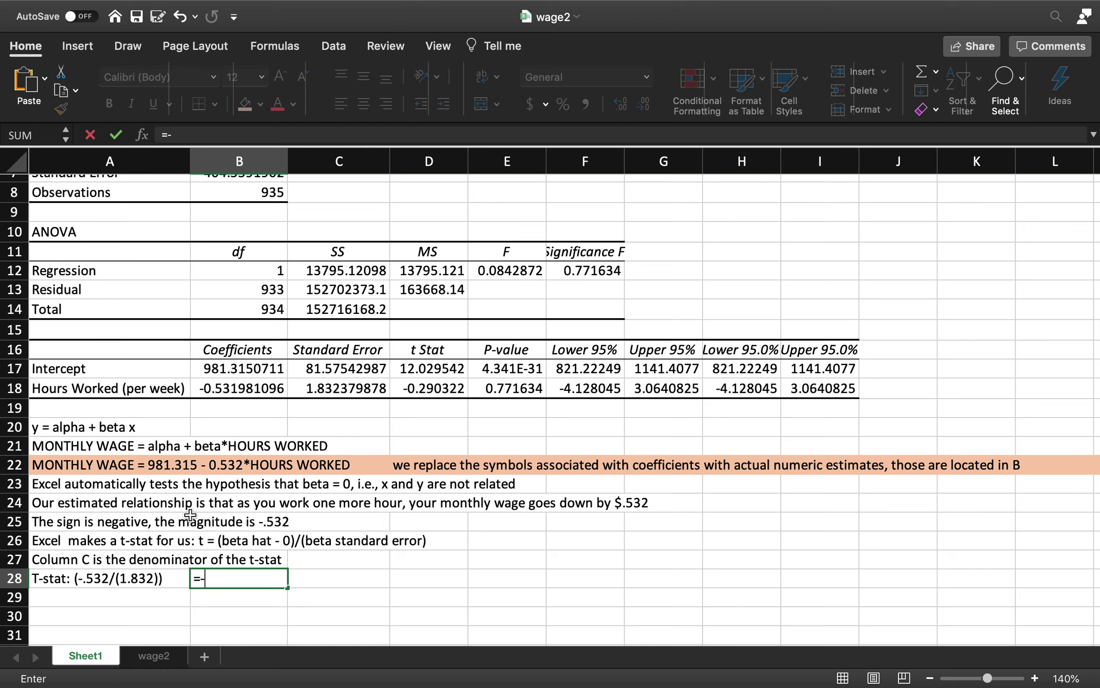
click(247, 386)
key(BackSpace)
key(BackSpace)
key(BackSpace)
key(BackSpace)
click(246, 386)
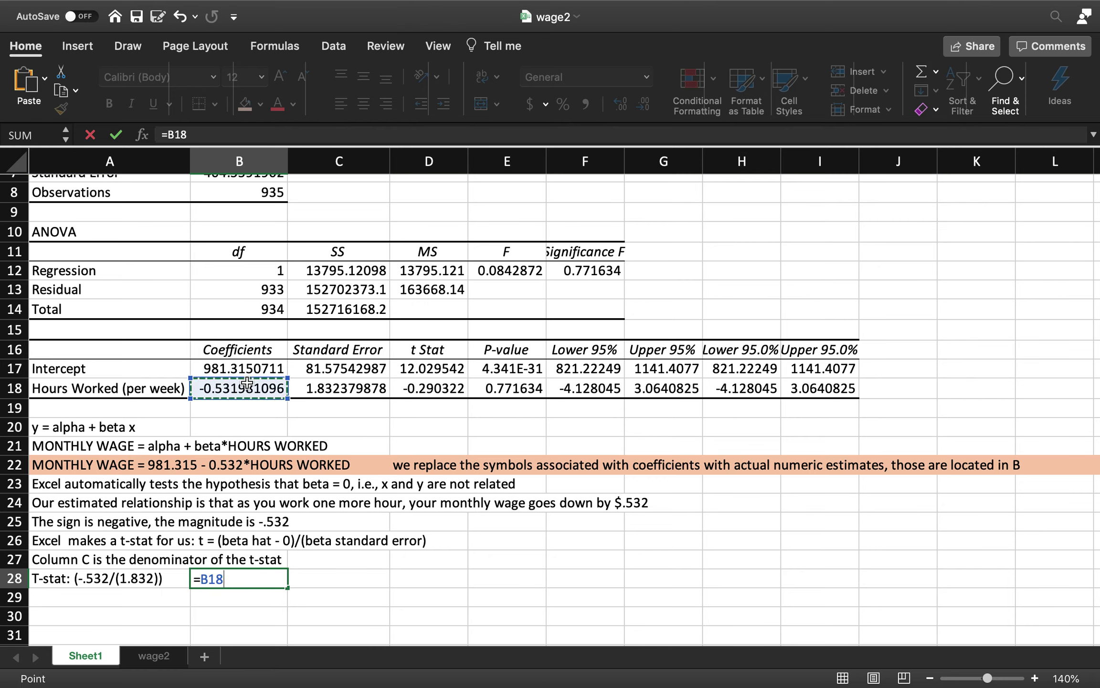
text(/)
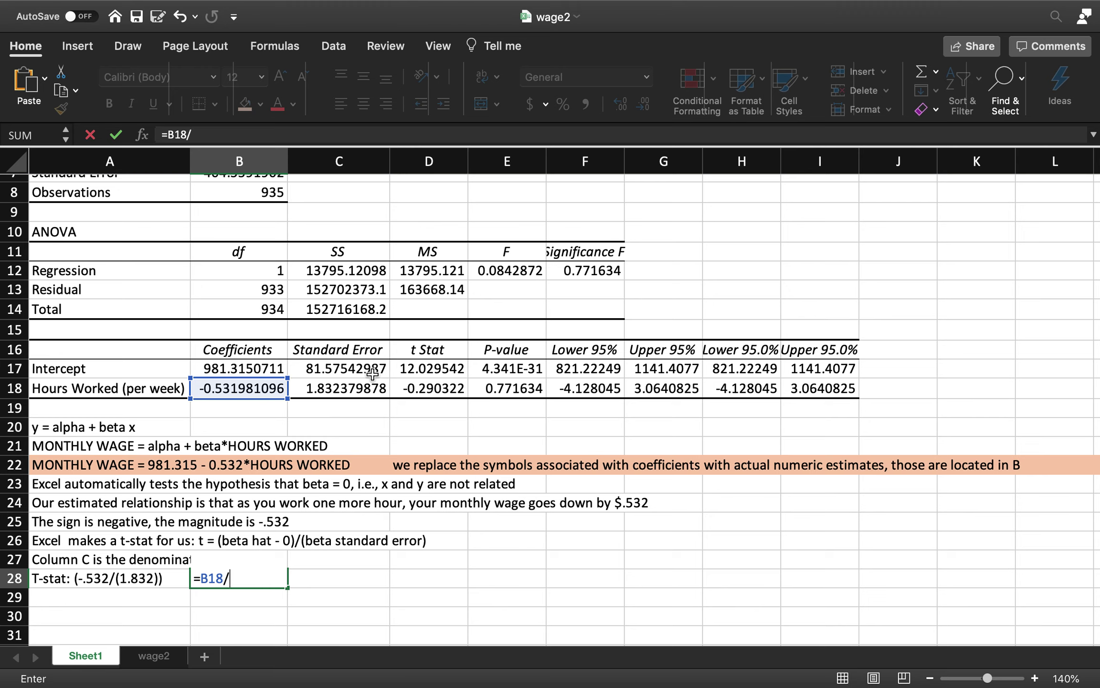
click(354, 385)
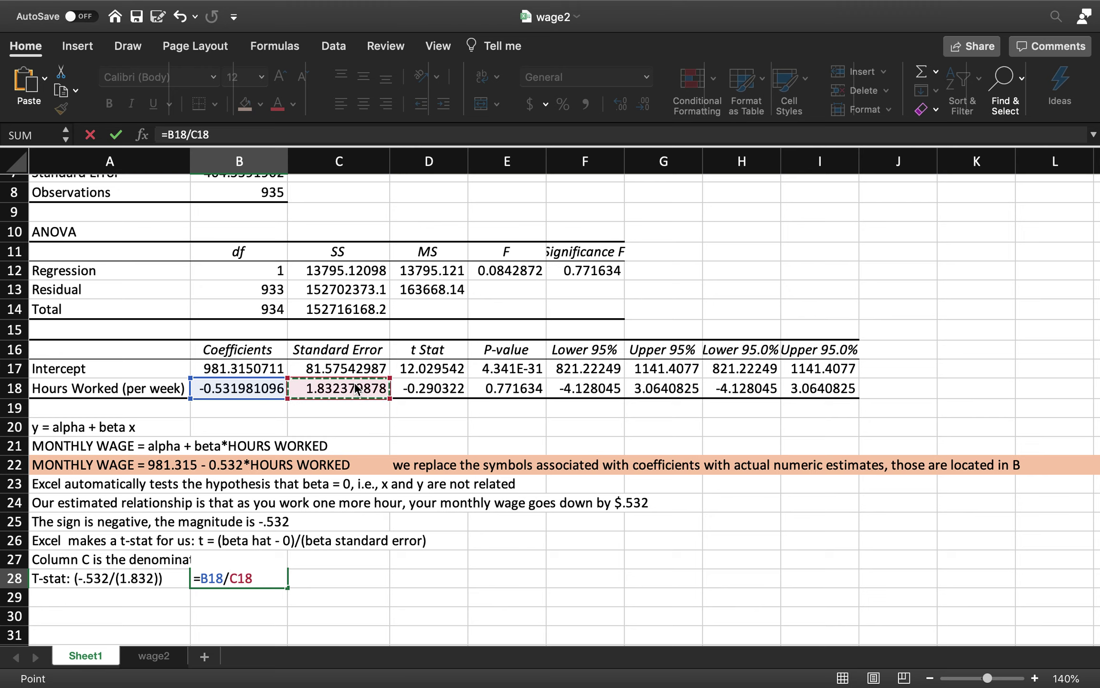
key(Return)
Highlight the calculated t-stat in B28 and the hours-worked t Stat in D18 with the lightest green fill color.
click(242, 576)
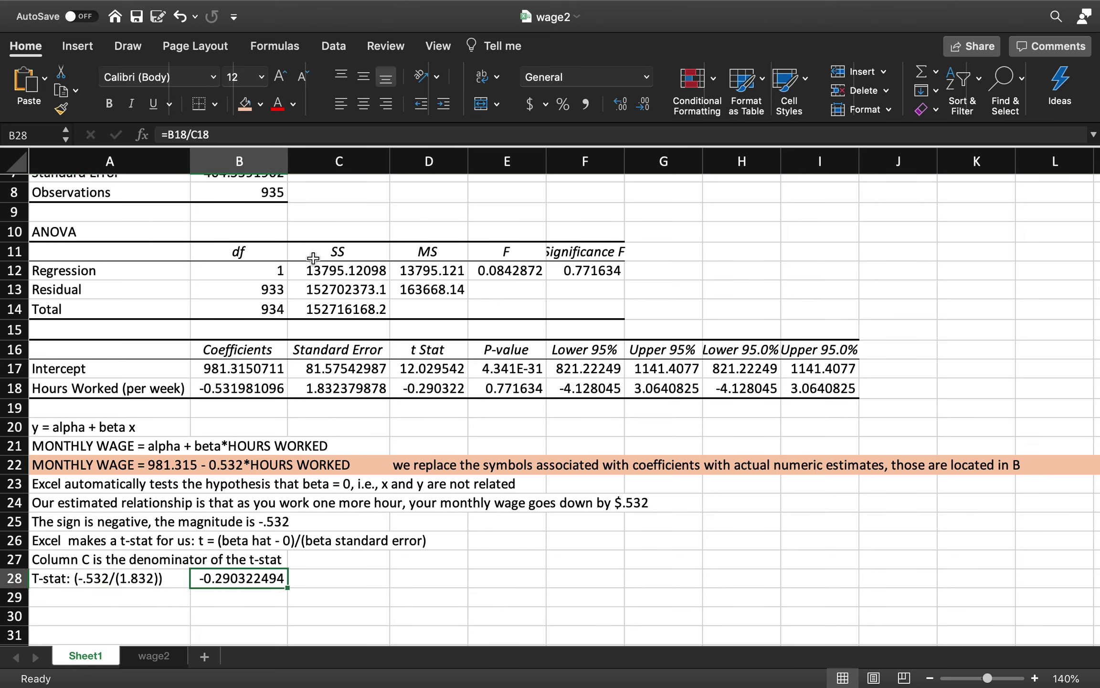
click(261, 105)
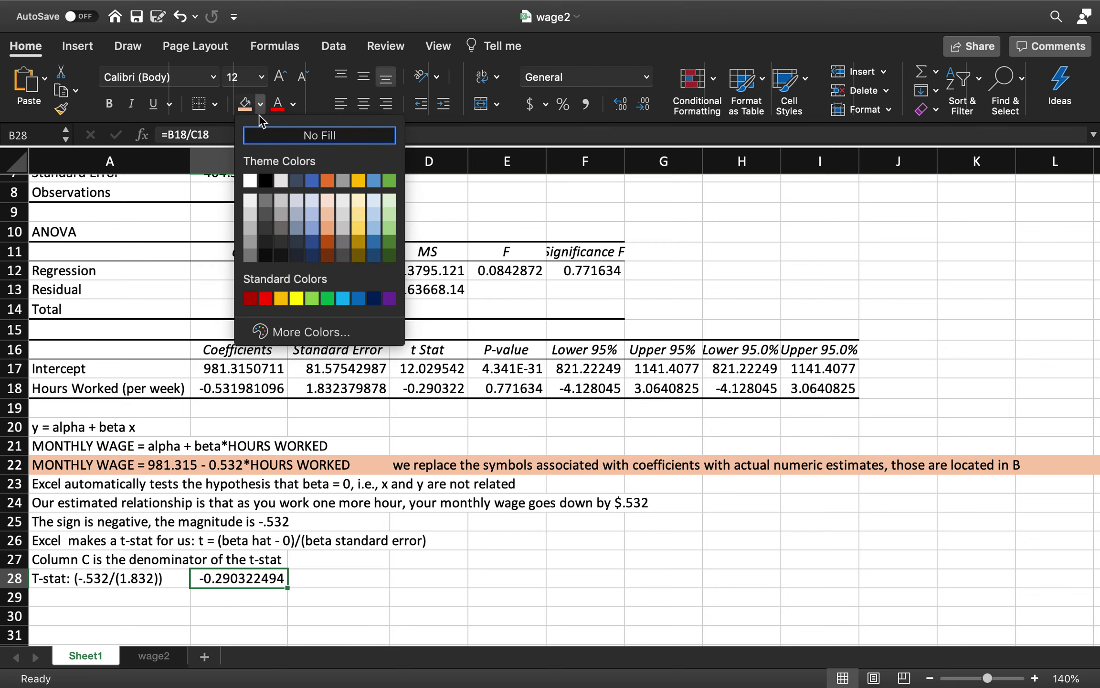
click(386, 200)
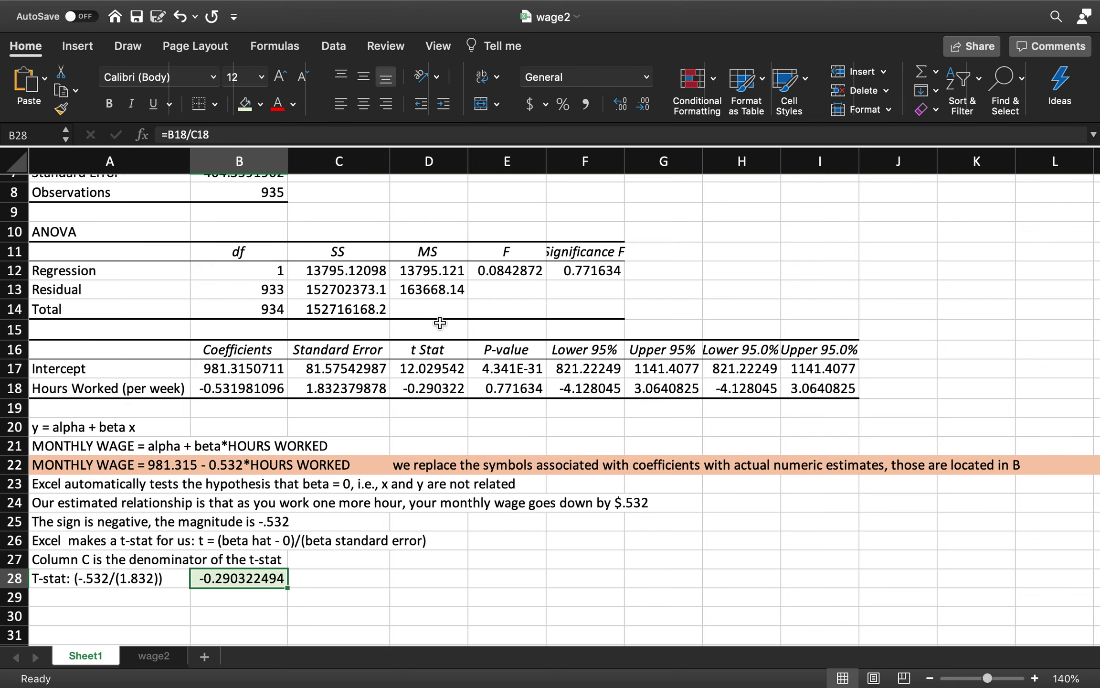
click(428, 388)
click(245, 103)
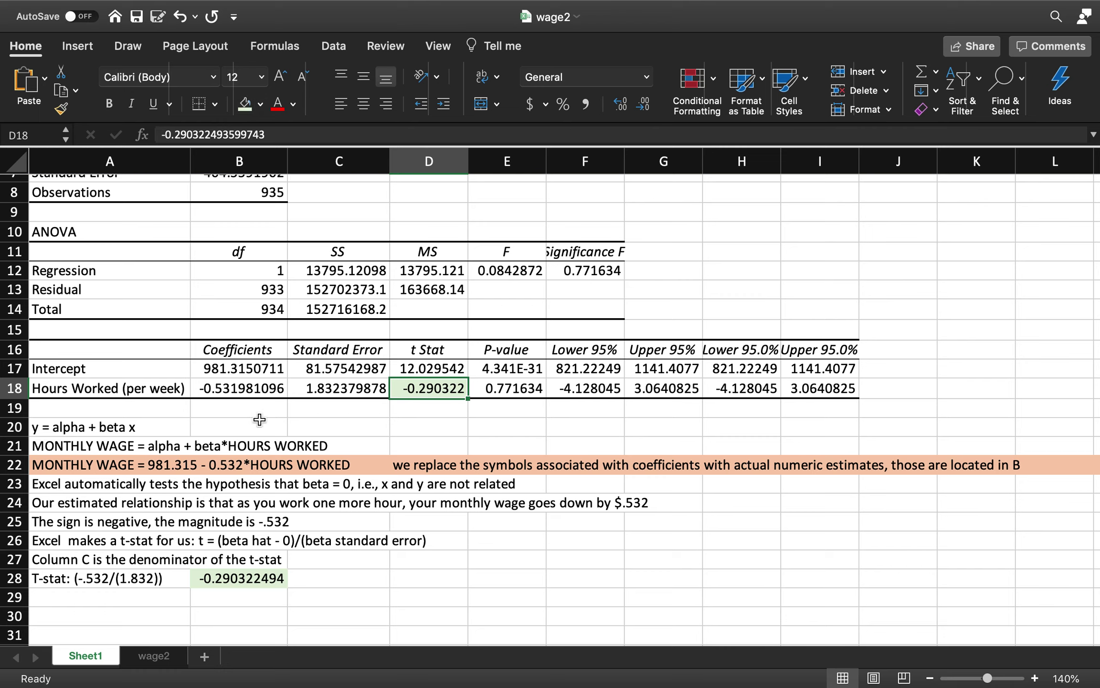
Enter the note "Column D produces the test statistic needed to test the hypothesis" in cell C28.
click(356, 578)
text(Colu)
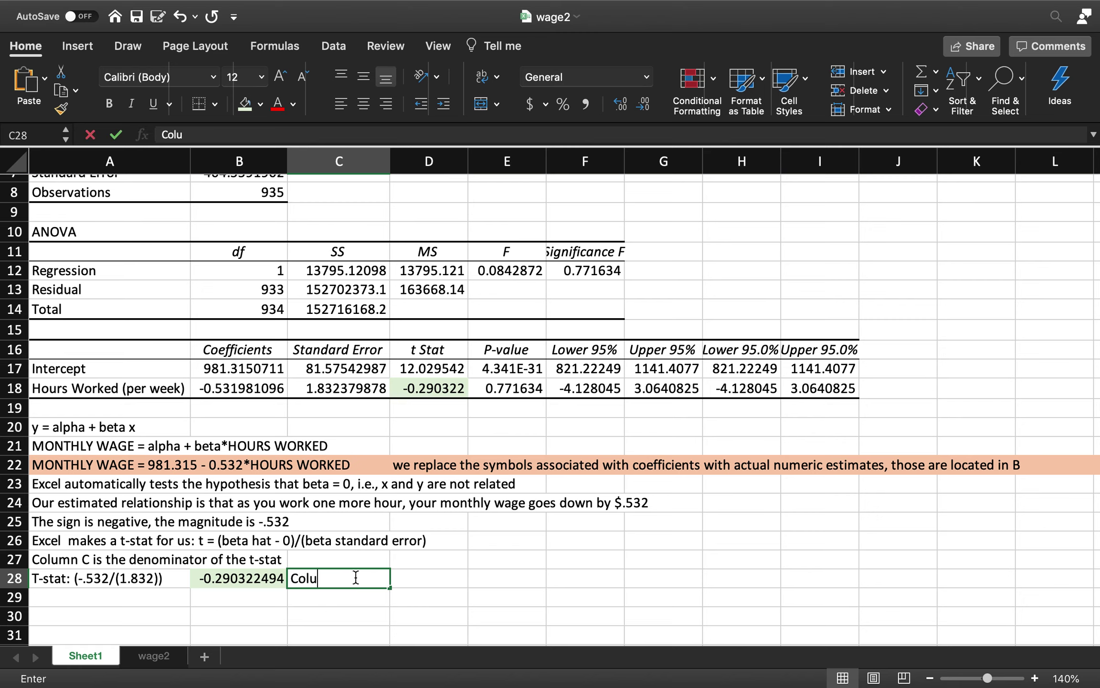
text(mn D produc)
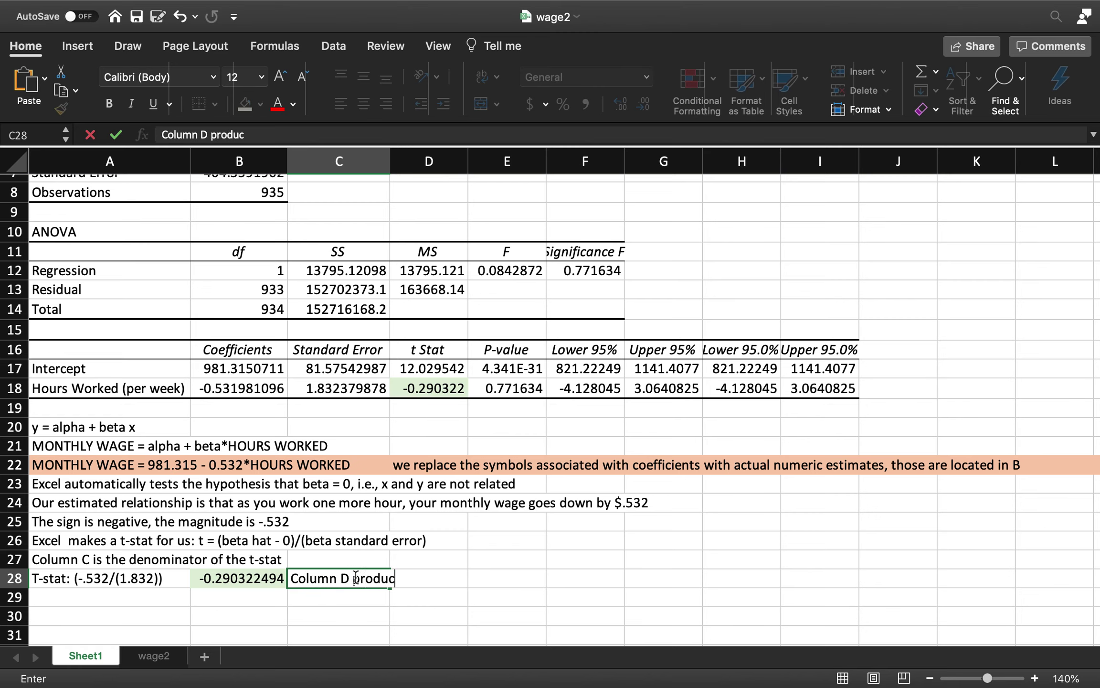
text(es the test st)
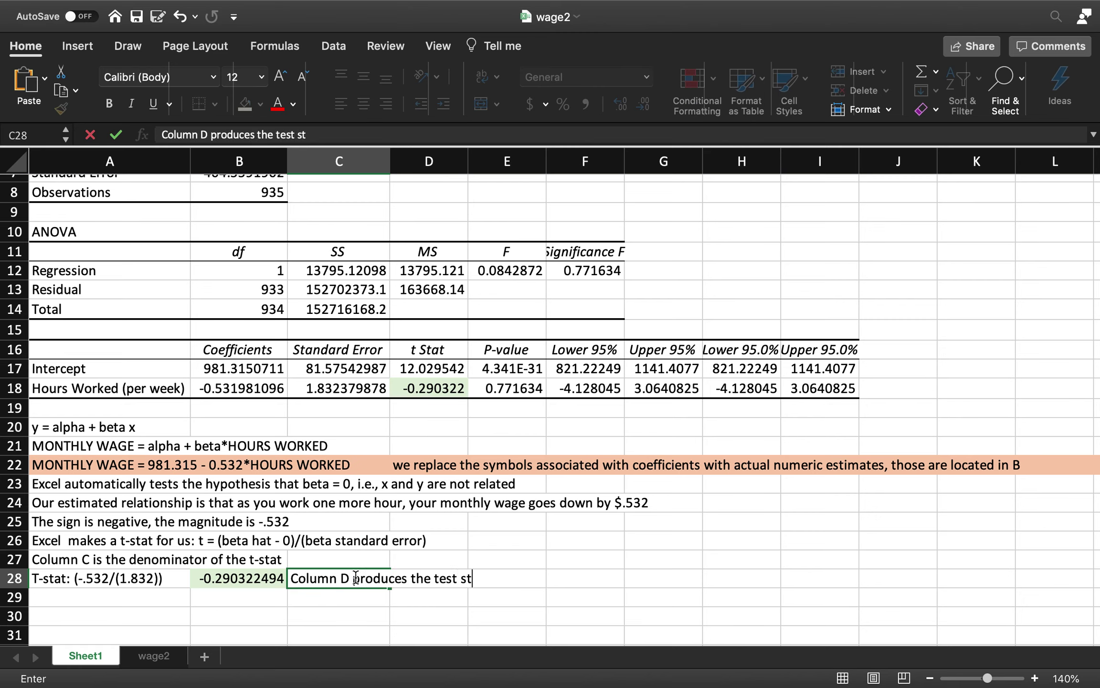
text(atistic neede)
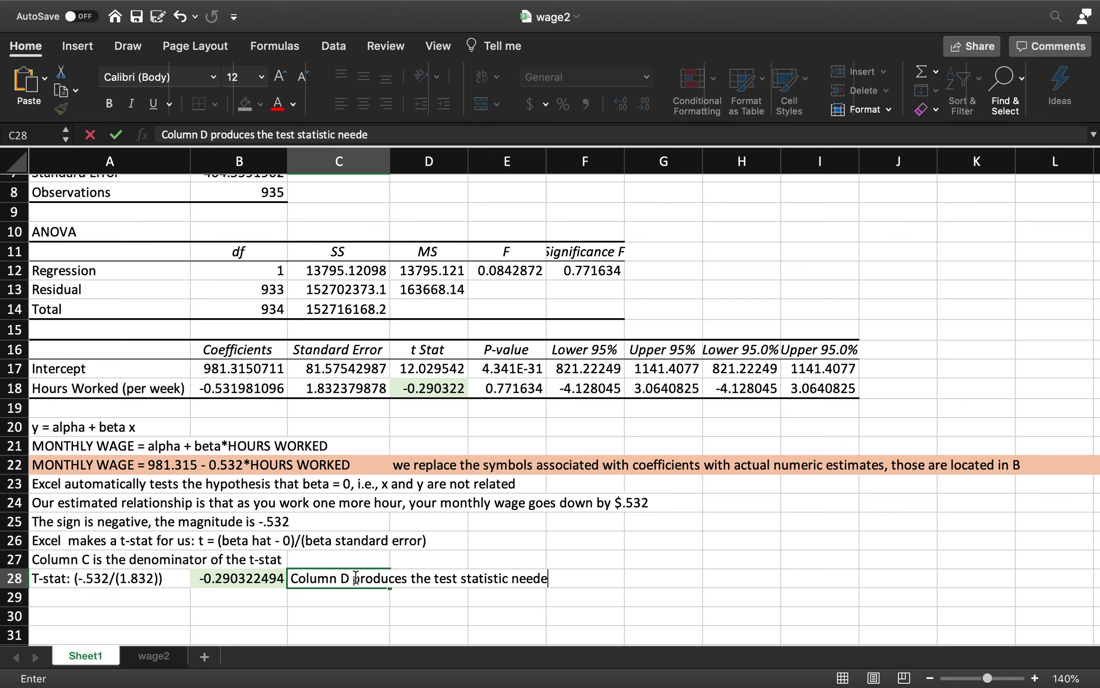
text(d to test the hypothess)
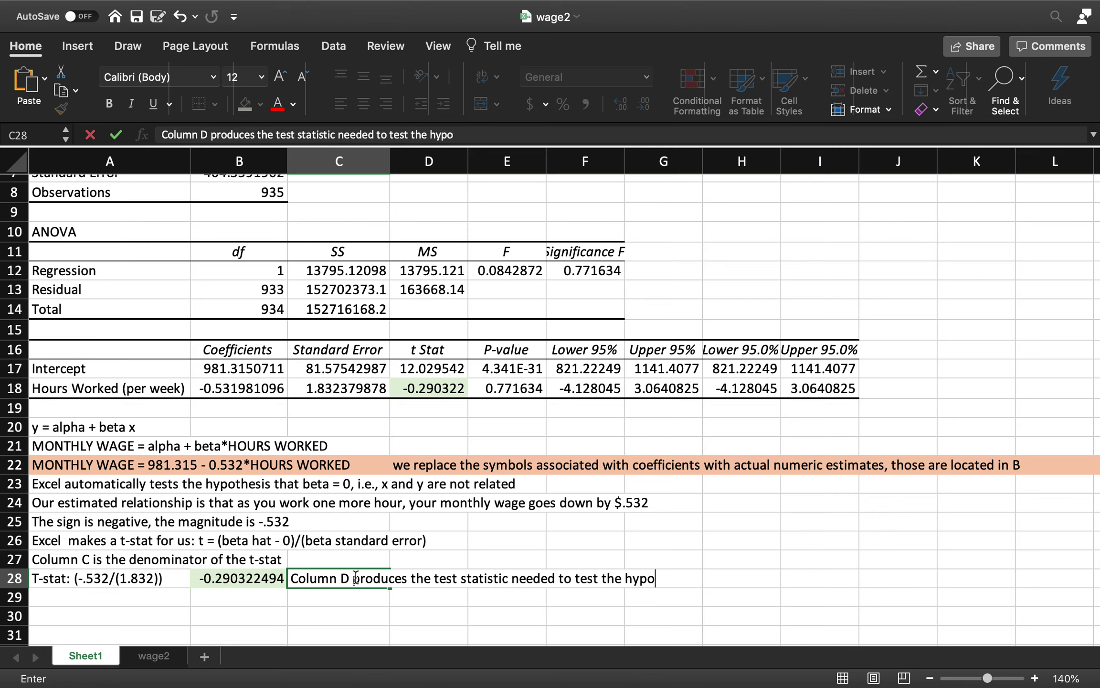
key(Return)
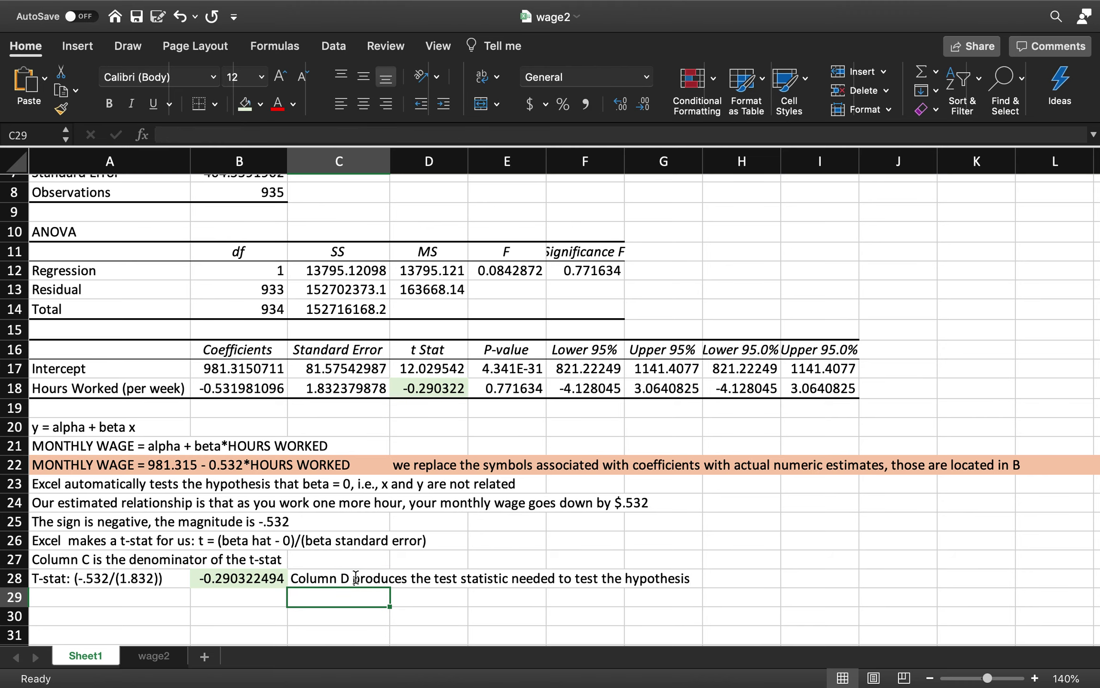
Enter in A29 "Excel produces a p-value for us: p-value is the probability that we would observe our data if the null were true".
key(Left)
key(Left)
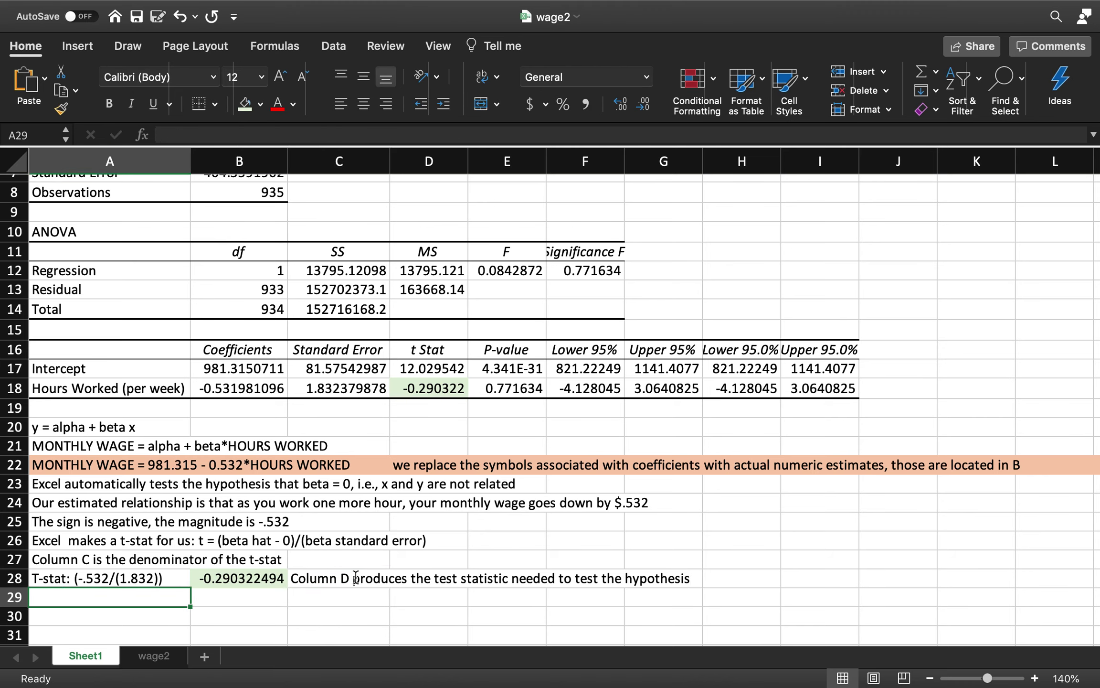
text(Ecel)
key(BackSpace)
key(BackSpace)
key(BackSpace)
text(x)
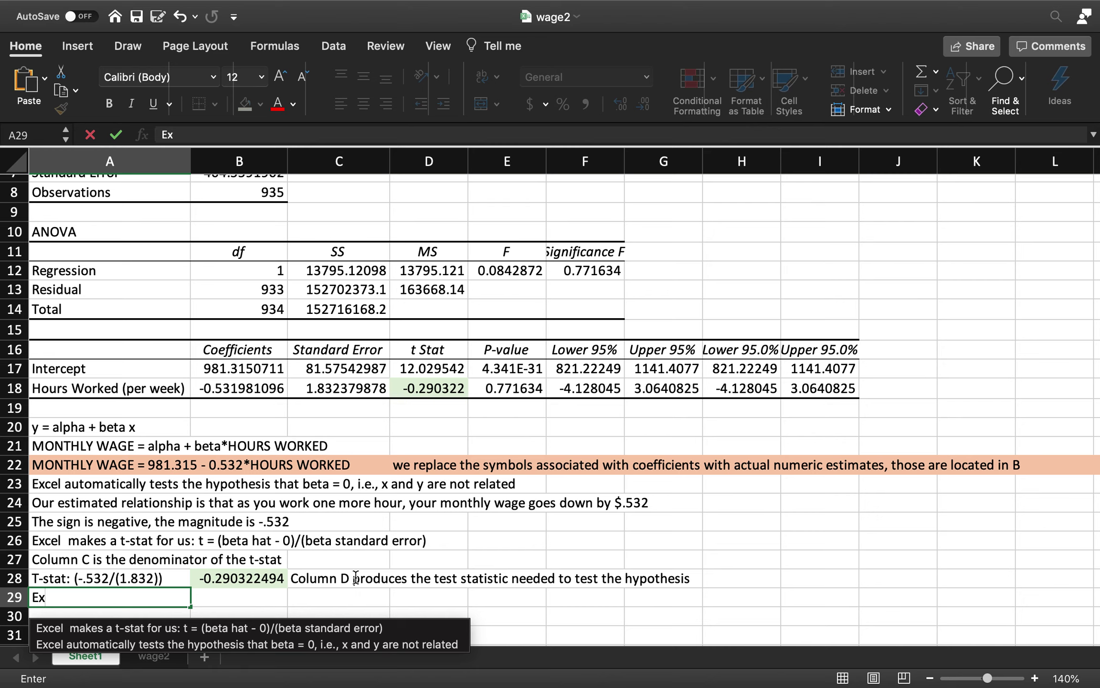
text(cel pro)
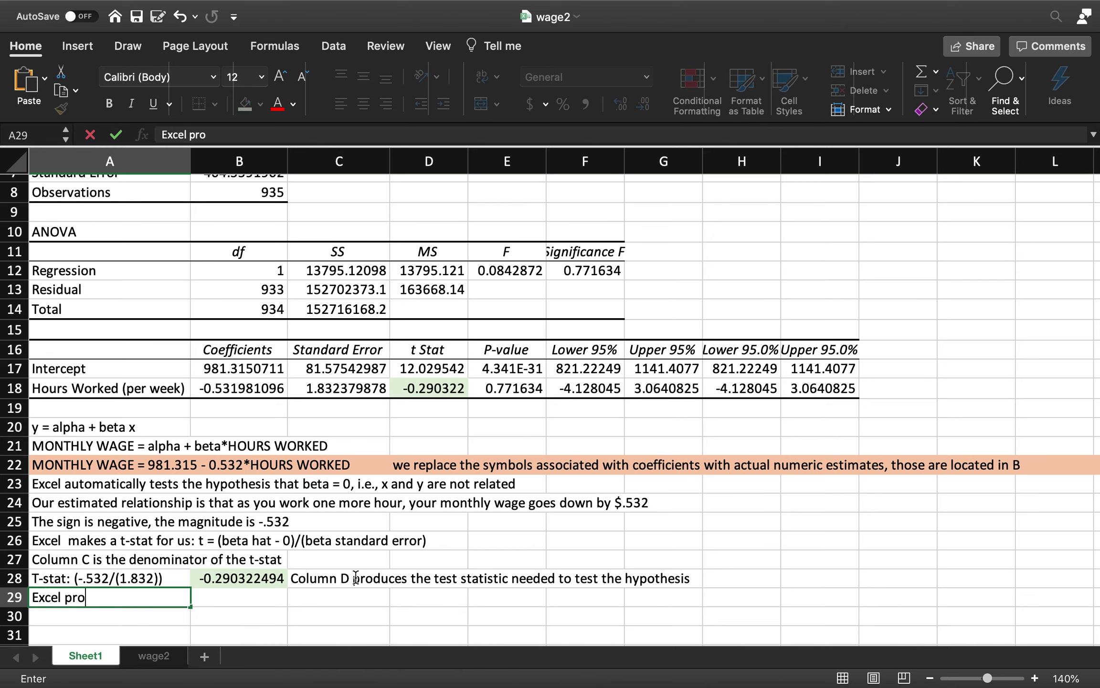
text(duces a p-value for us:)
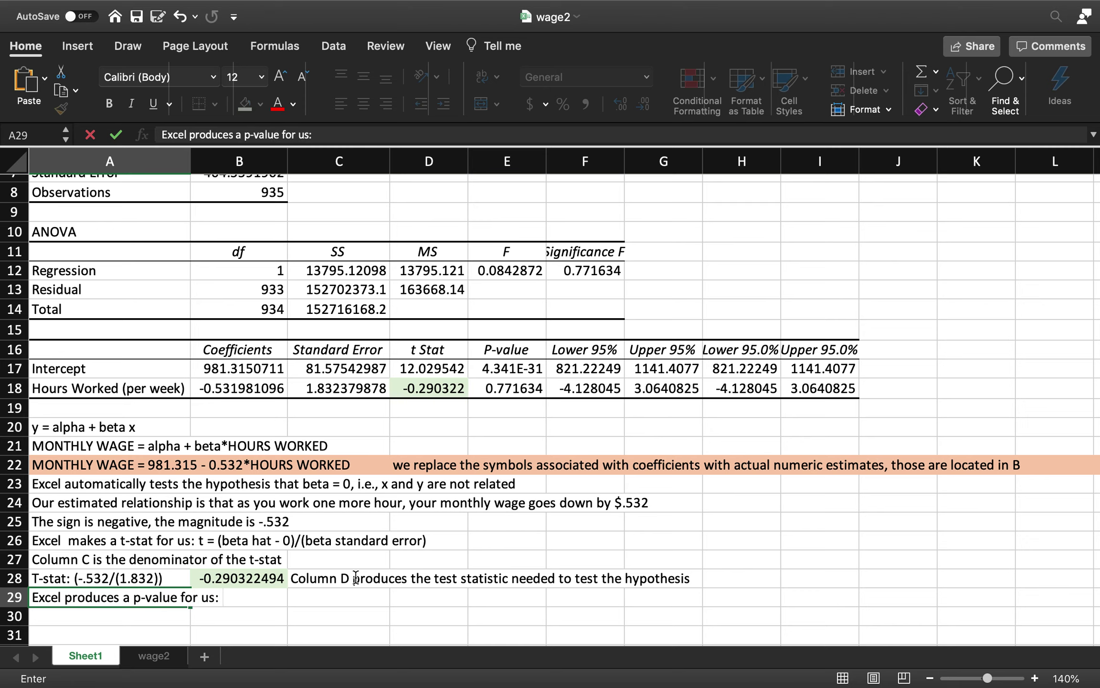
text( p-value is)
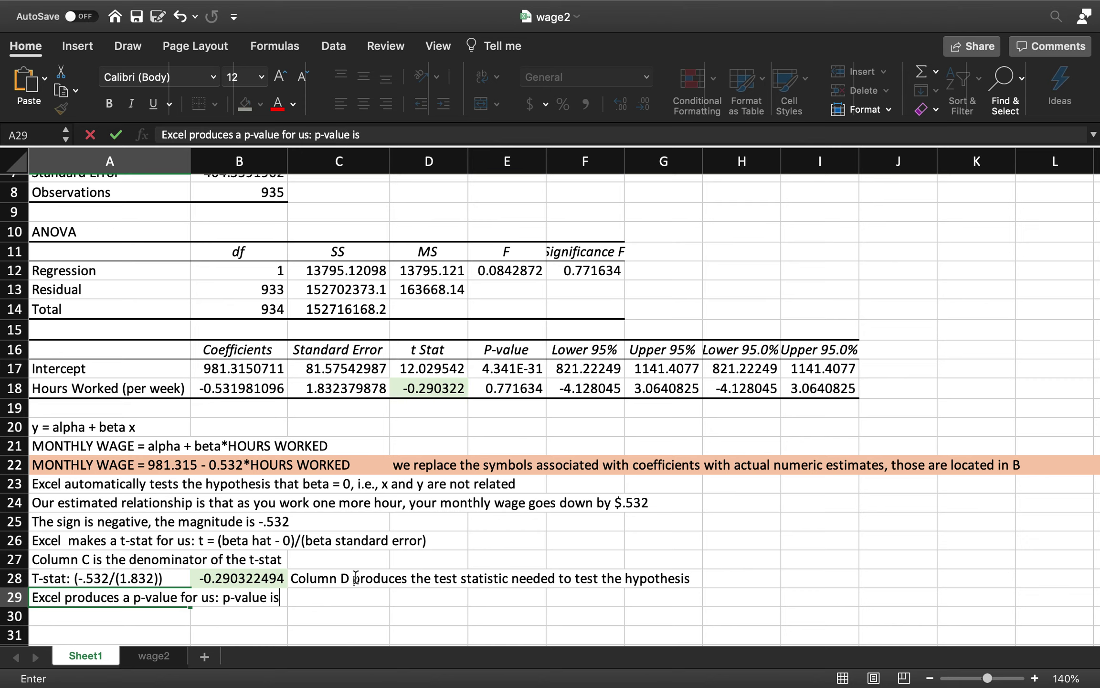
text( the probability that we would o)
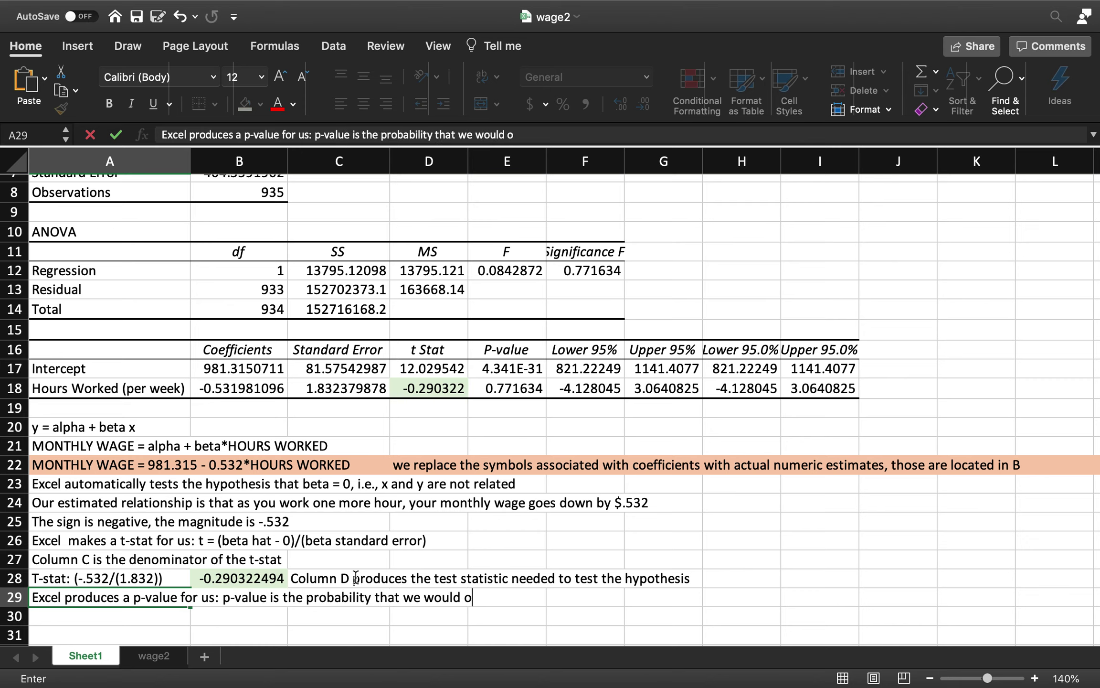
text(bserve)
text( our data i)
text(the)
key(BackSpace)
key(BackSpace)
key(BackSpace)
key(BackSpace)
text(f)
key(BackSpace)
key(BackSpace)
key(BackSpace)
text(i)
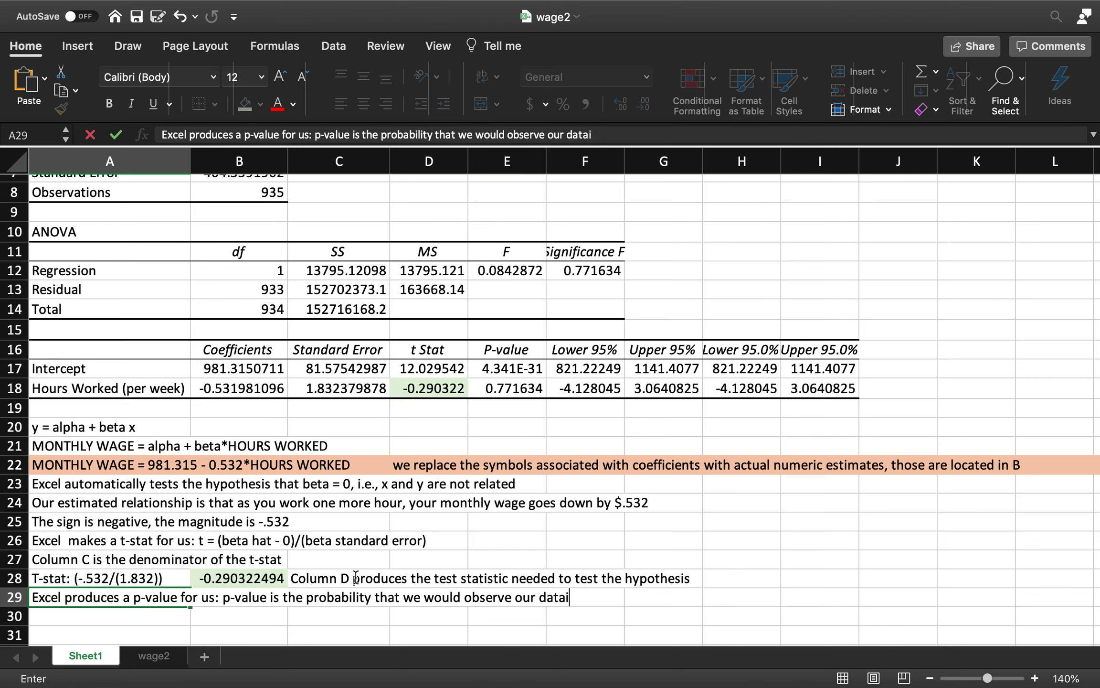
key(BackSpace)
text(if the null were true)
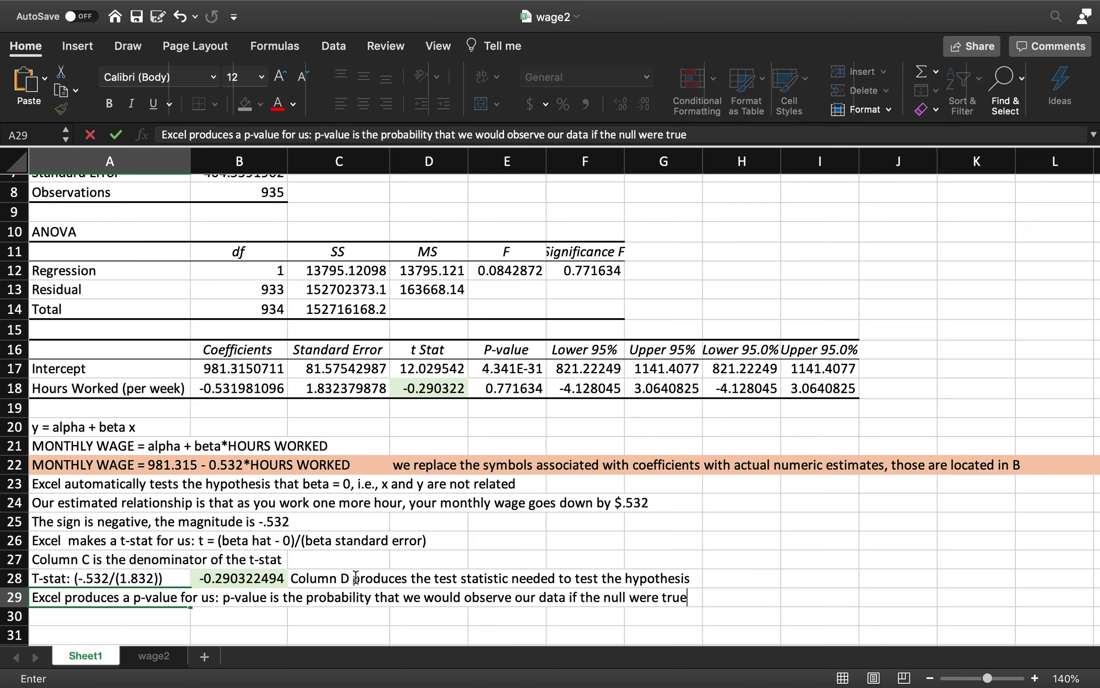
Complete the p-value note in A29 with ": high p-values, less likely to reject the null".
text(: high p-values, le)
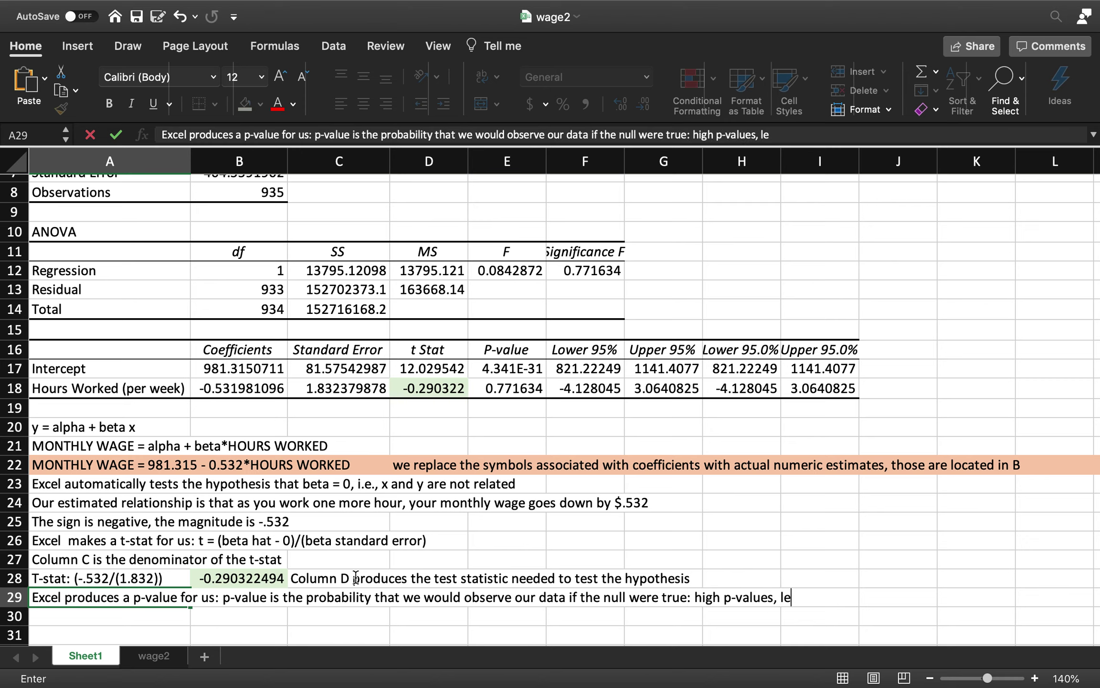
text(ss likely to reject the null)
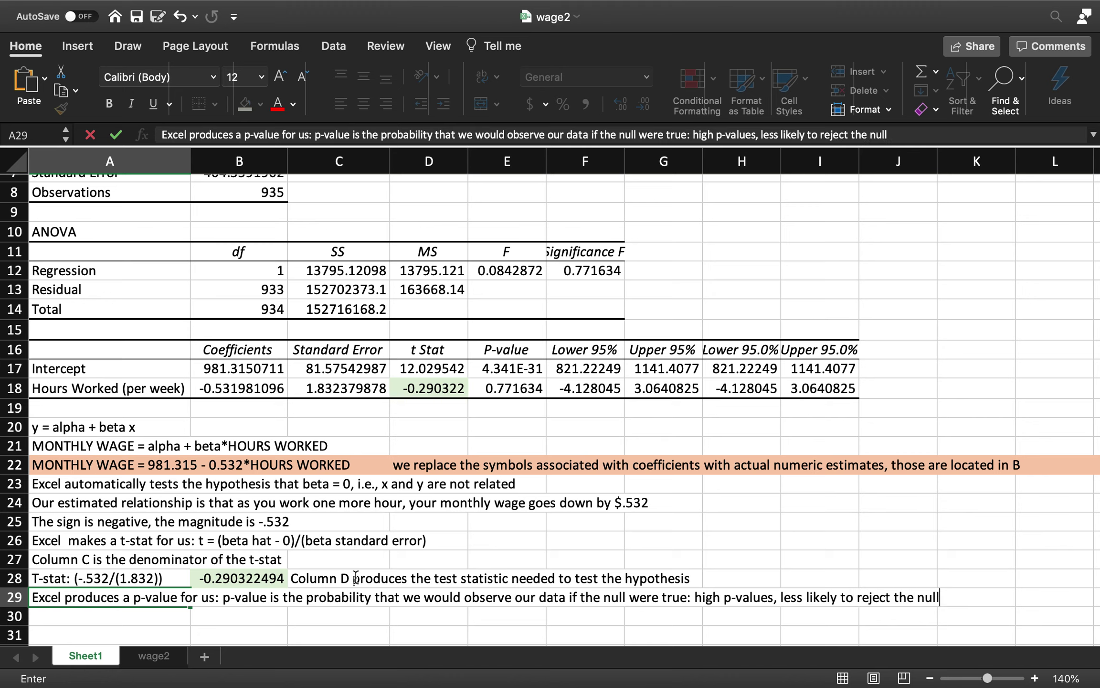
key(Return)
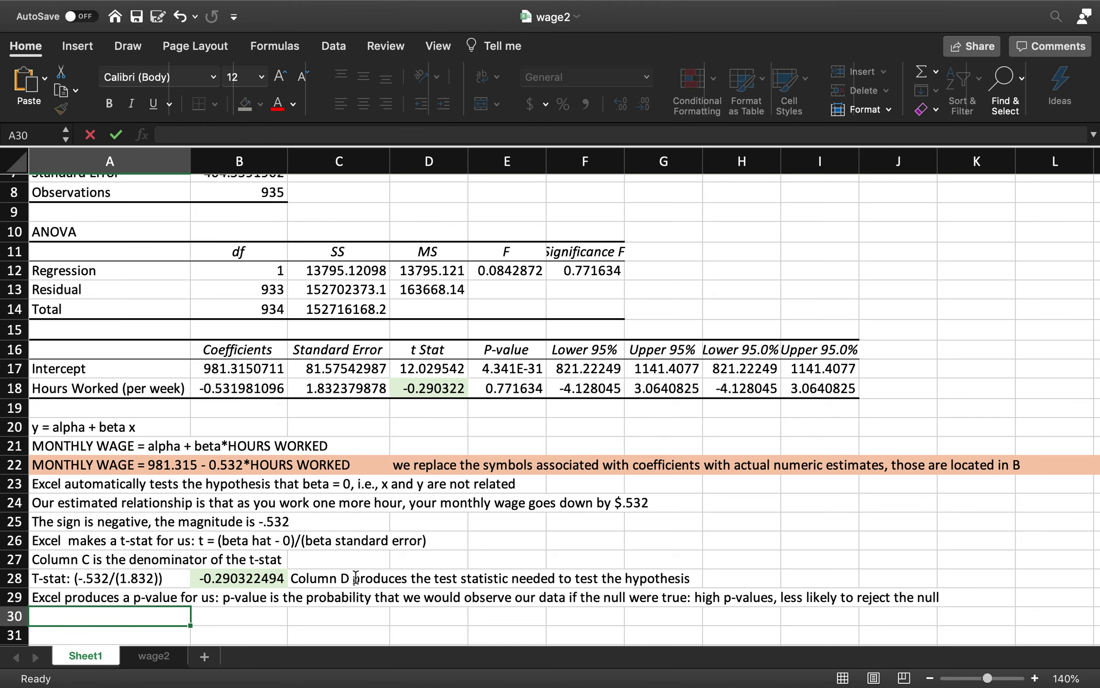
Enter in A30 "If p-value is <.1, reject at 90% level; if <.05, we reject at the 95% level, and if <.01, we reject at the 99% level".
text(If p)
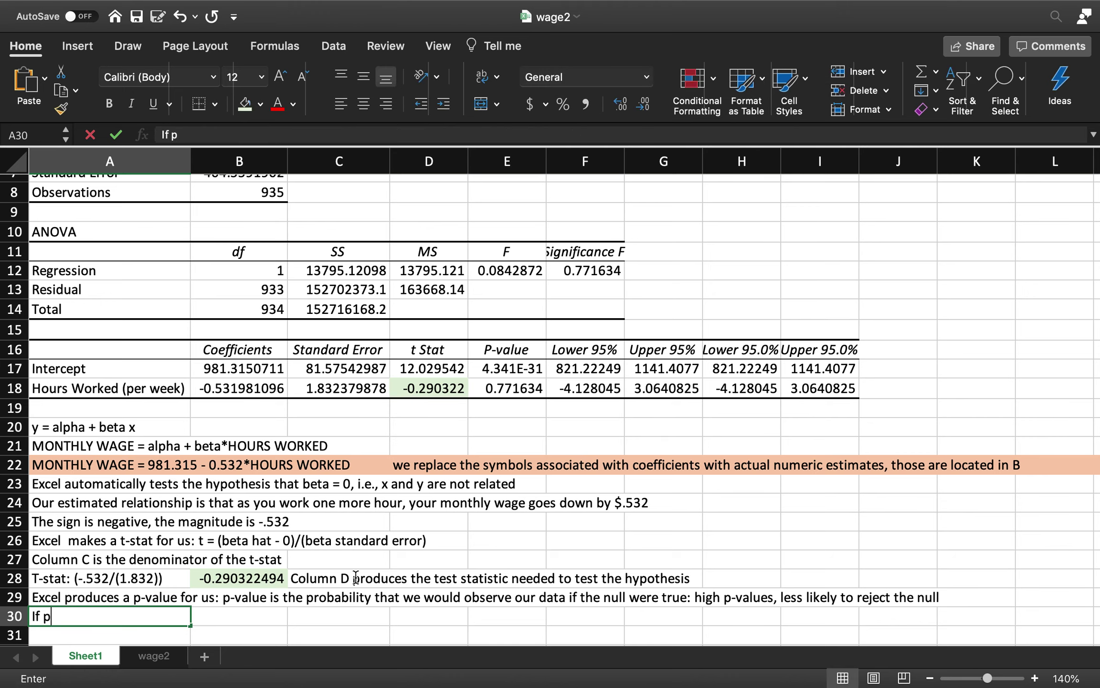
text(-value is <.1, rejec)
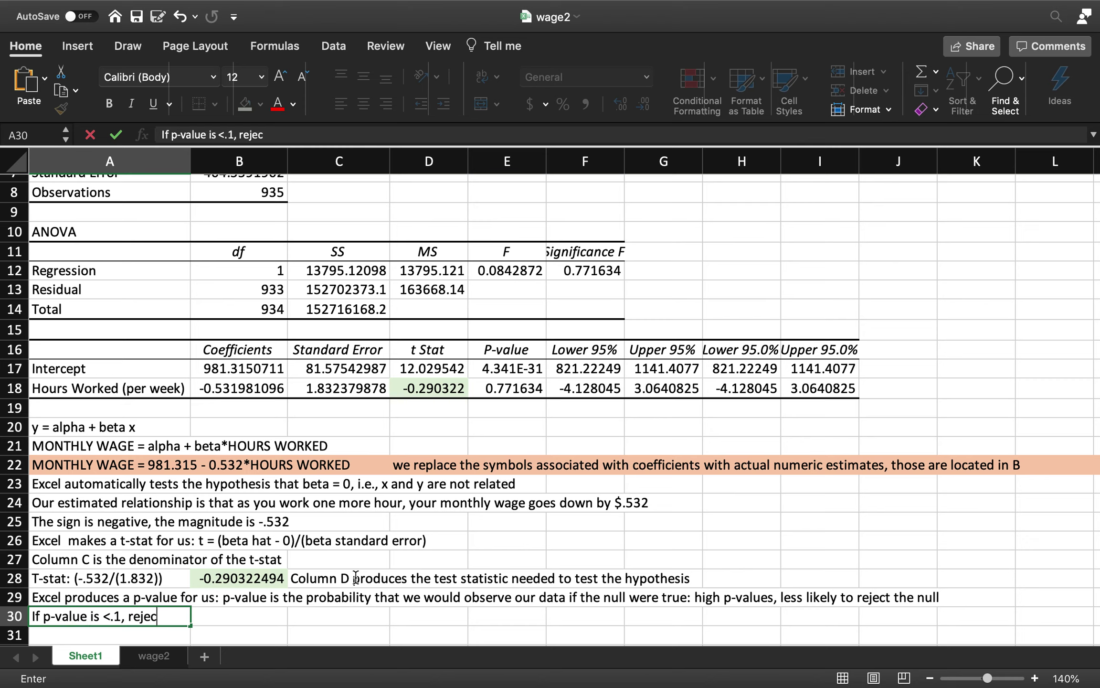
text(t at 90% level; if <.05)
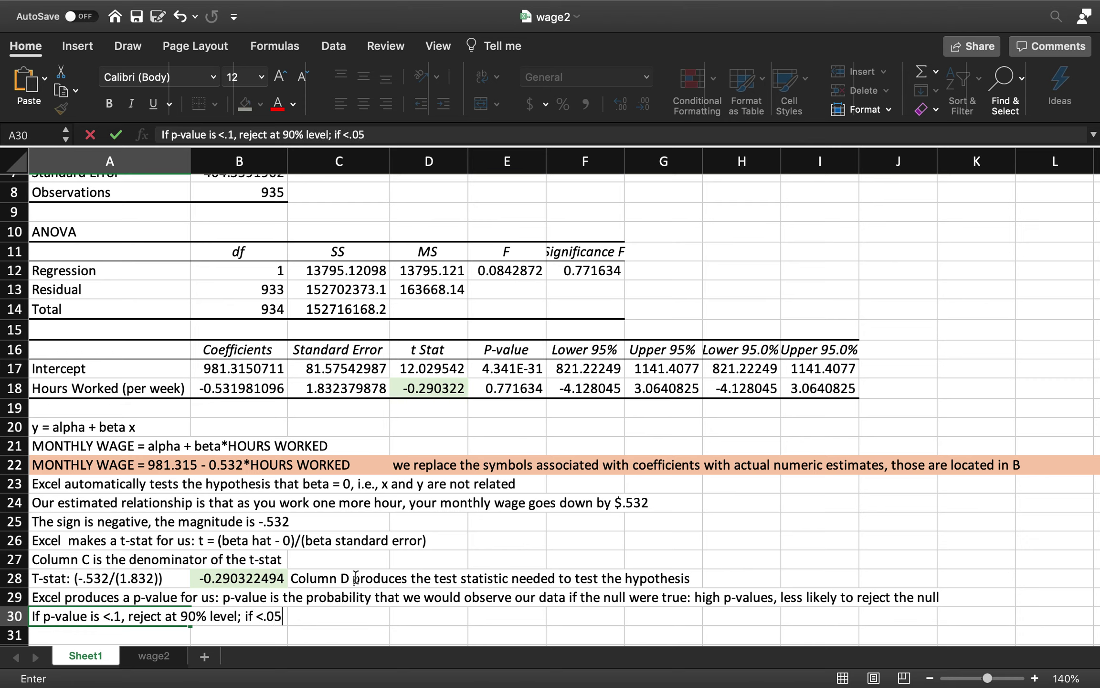
text(, we rejce)
key(BackSpace)
key(BackSpace)
text(rejce)
key(BackSpace)
key(BackSpace)
text(ect at h)
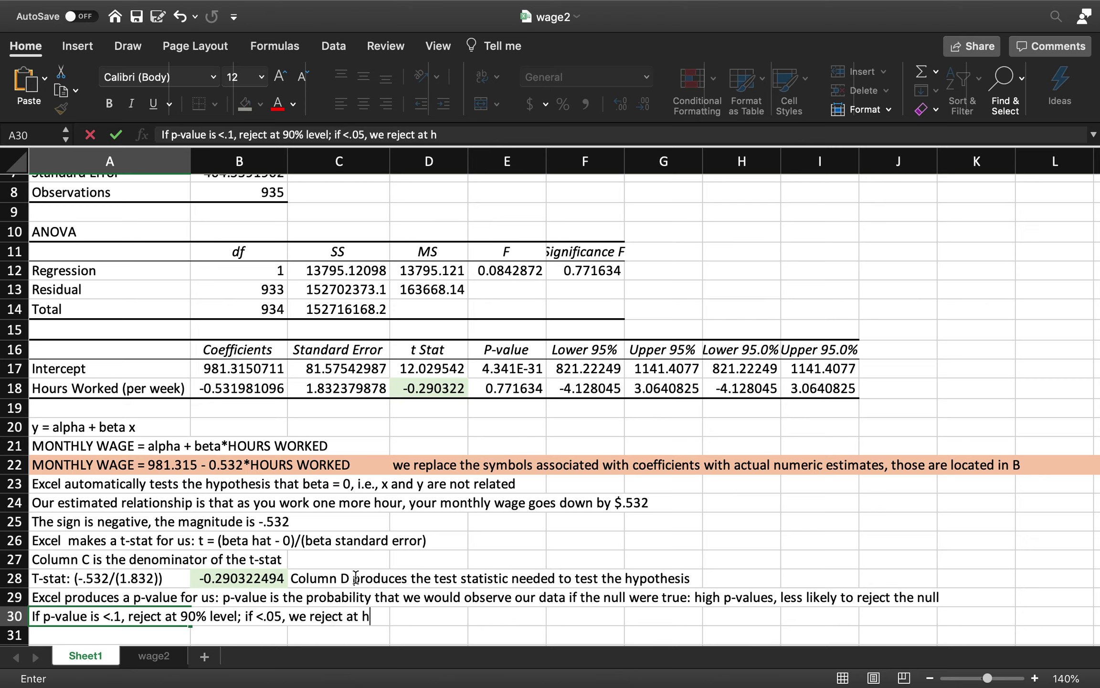
key(BackSpace)
text(the 95% l)
text(evel, a)
text(nd if )
text(<.01)
text(, we reject at)
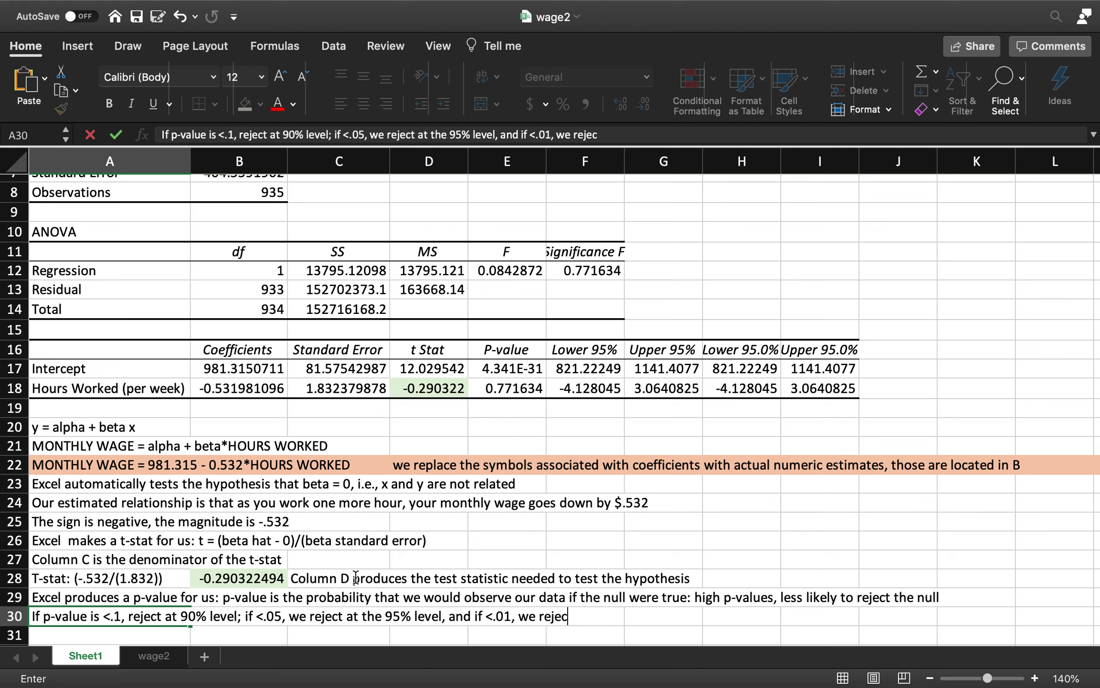
text( the 99%)
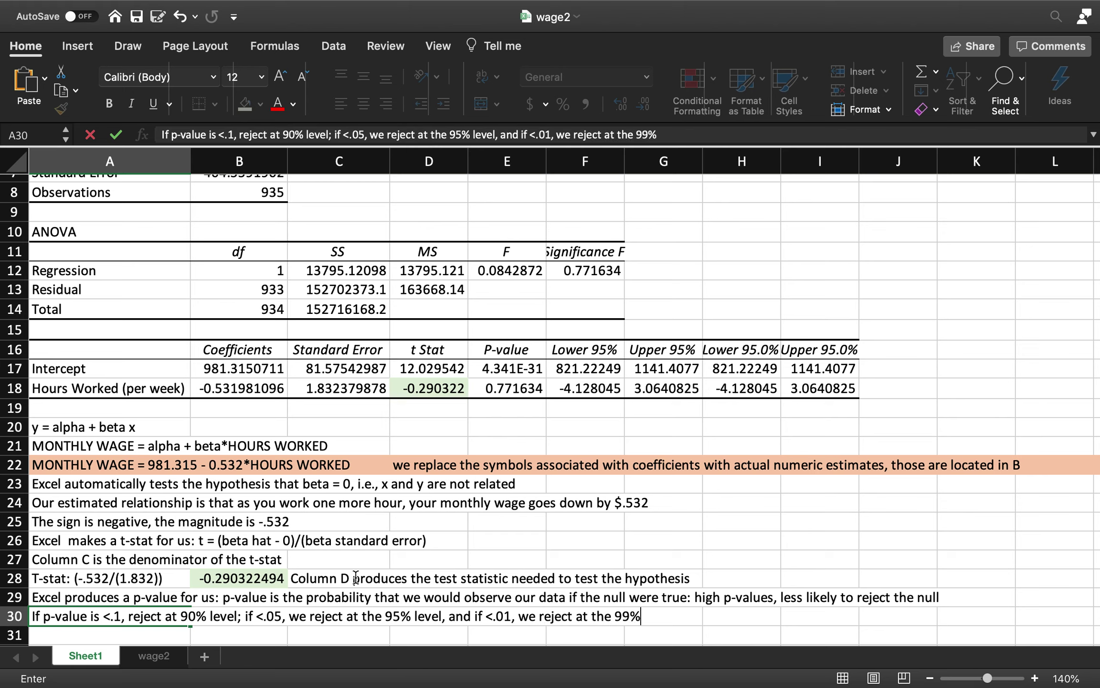
text( level)
key(Return)
Enter in A31 "Comment: if you see E- whatever, that's less than .01, it represents scientific notation".
text(Comme)
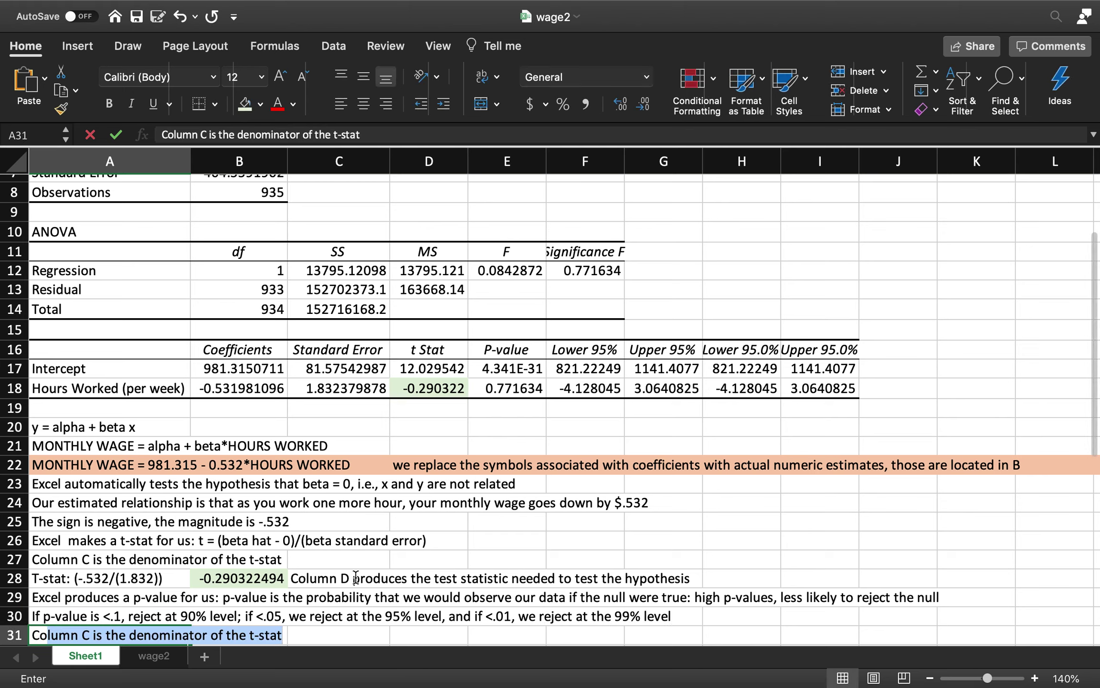
text(nt: if)
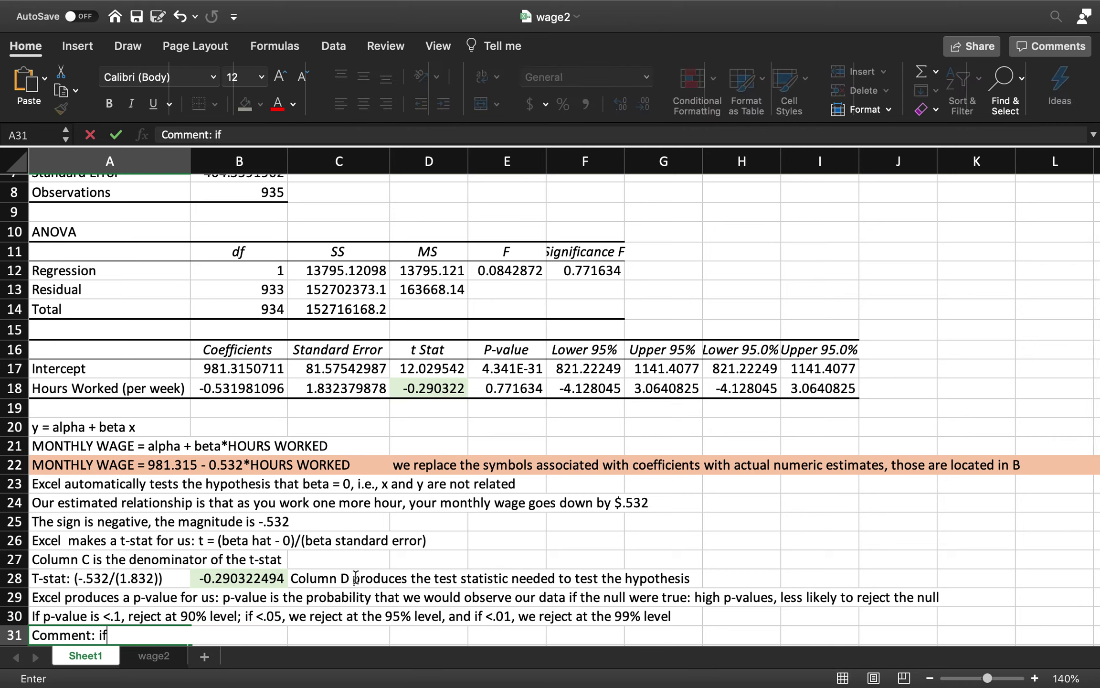
text( you see E)
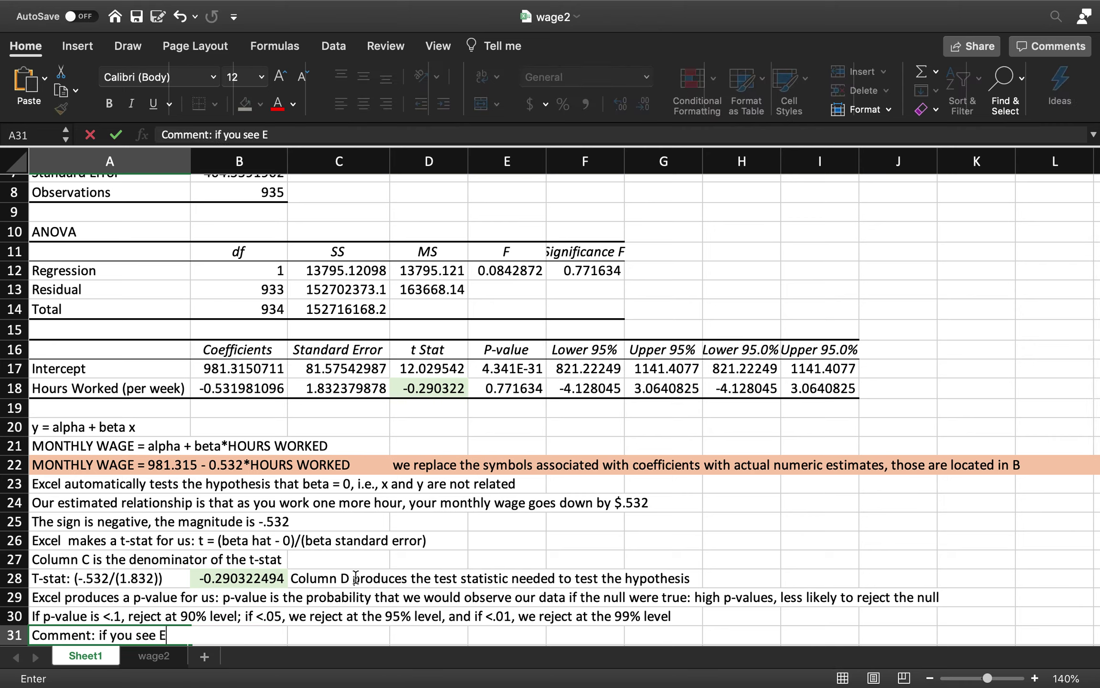
text(- whatever, that's les)
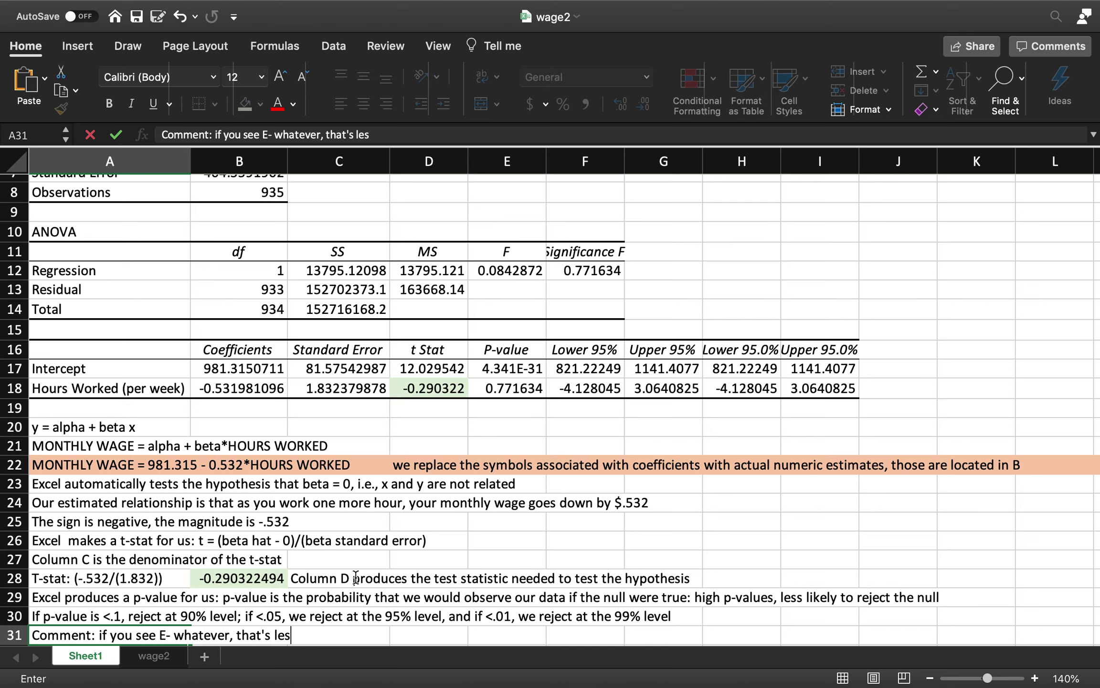
text(s than .01)
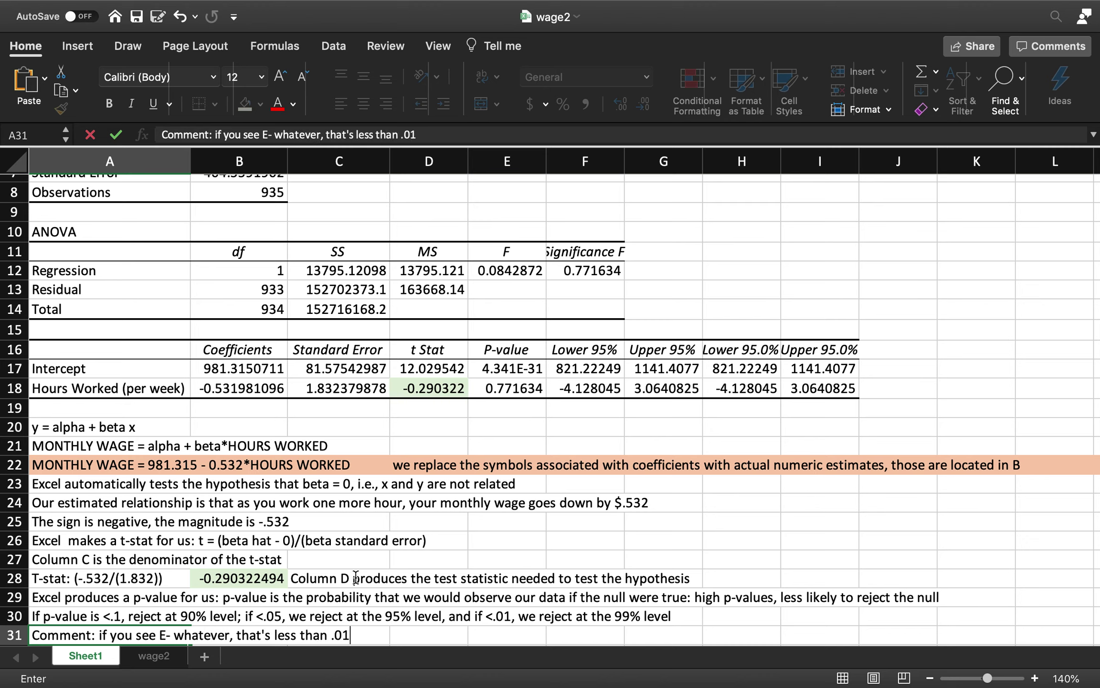
text(, it reprse)
key(BackSpace)
text(rse)
key(BackSpace)
key(BackSpace)
key(BackSpace)
text(resent)
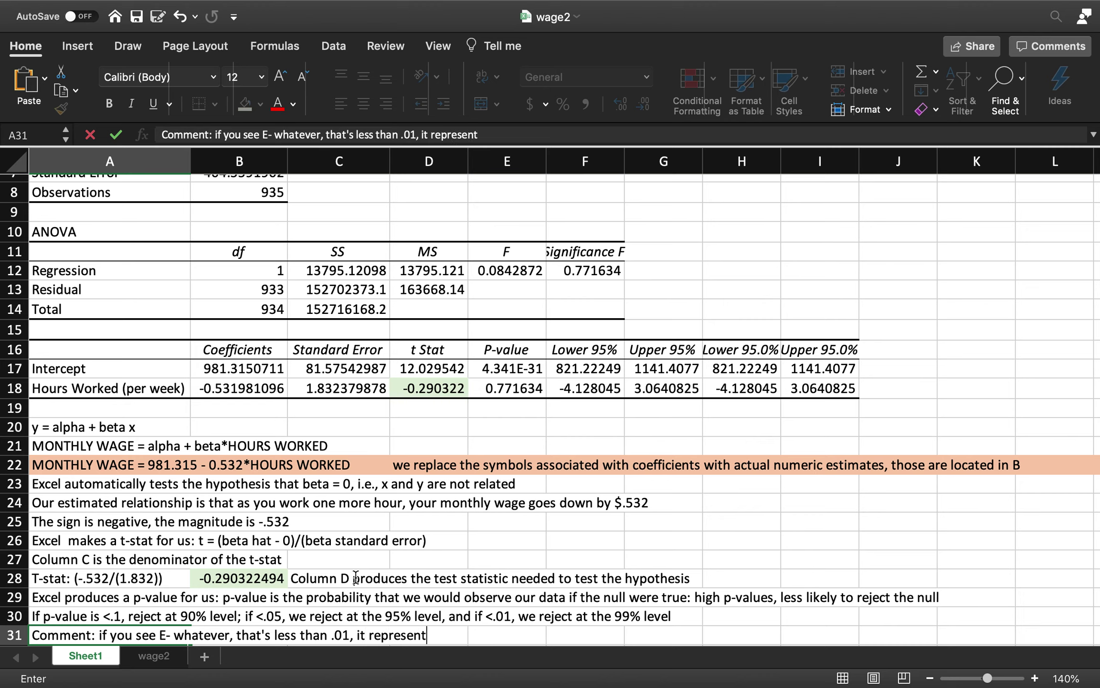
text(s scienfi)
key(BackSpace)
key(BackSpace)
text(ienfiific notation)
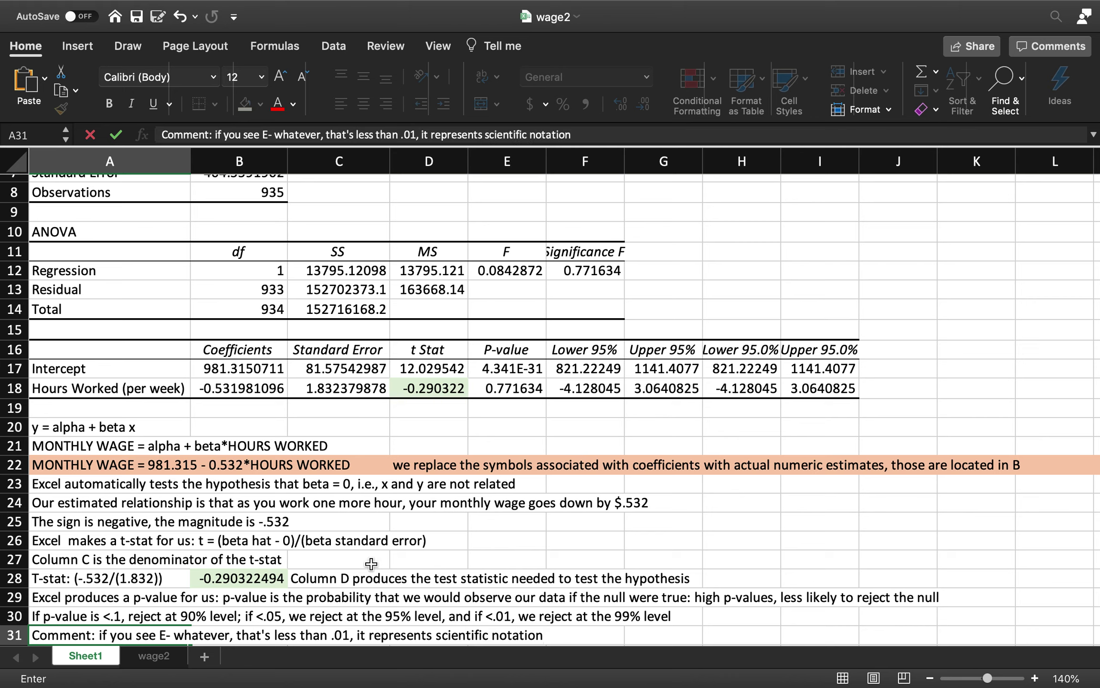
Fill the hours-worked P-value in E18 with a medium blue theme color and enter "don't reject Ho" beneath it in E19.
click(492, 389)
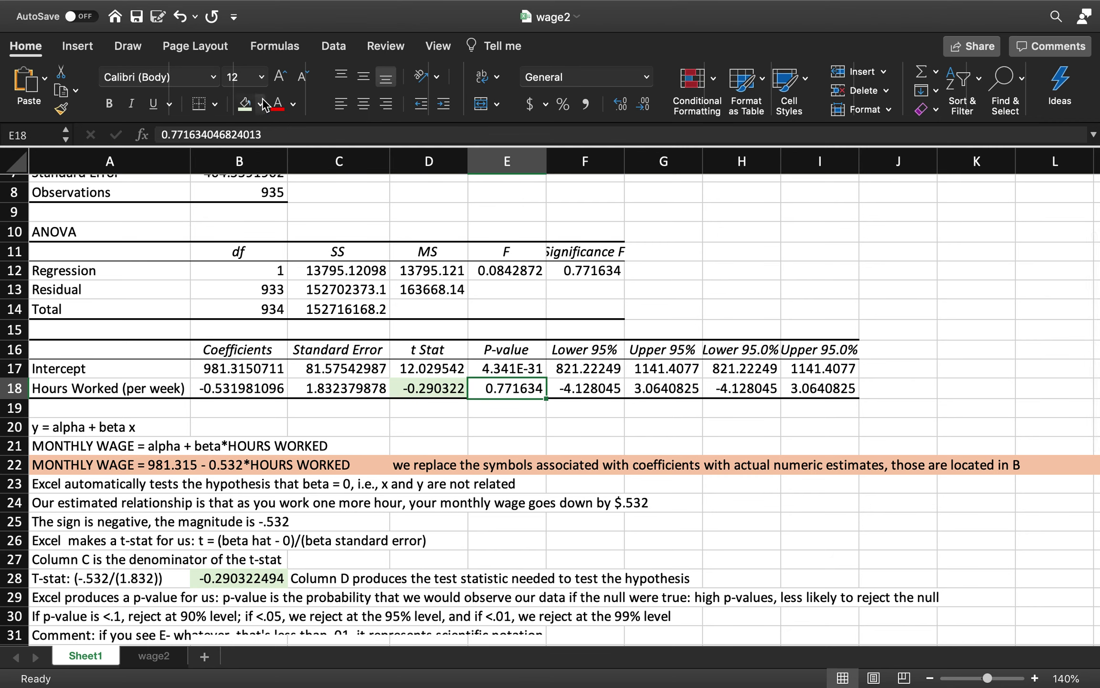
click(261, 104)
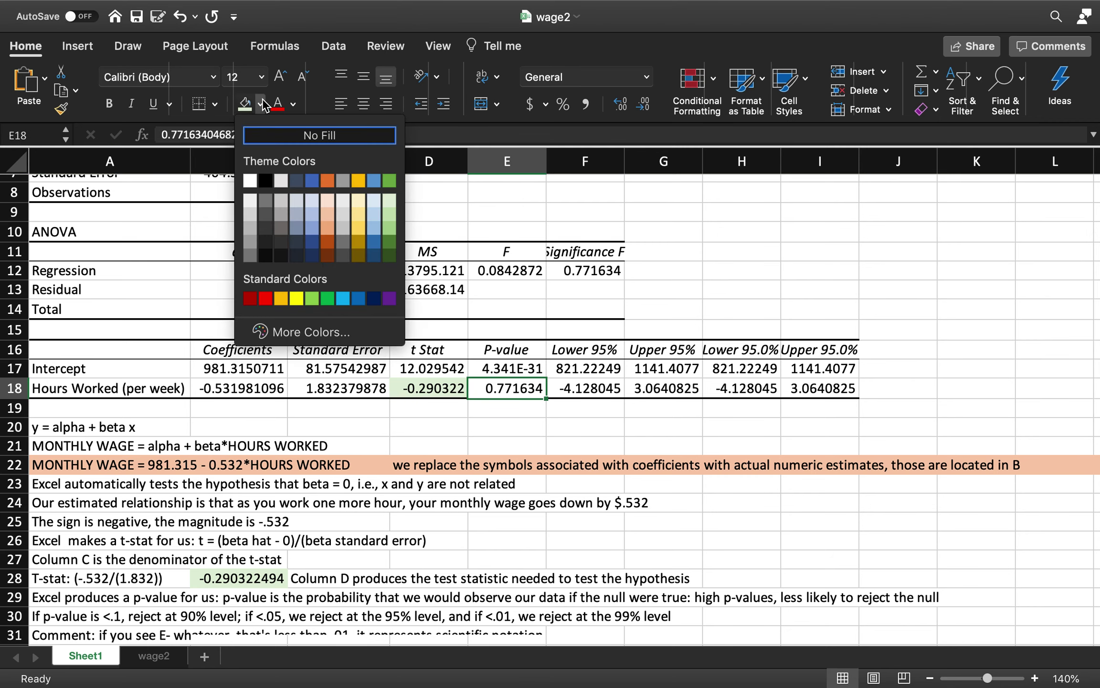
click(312, 228)
click(491, 408)
text(don't reject Ho)
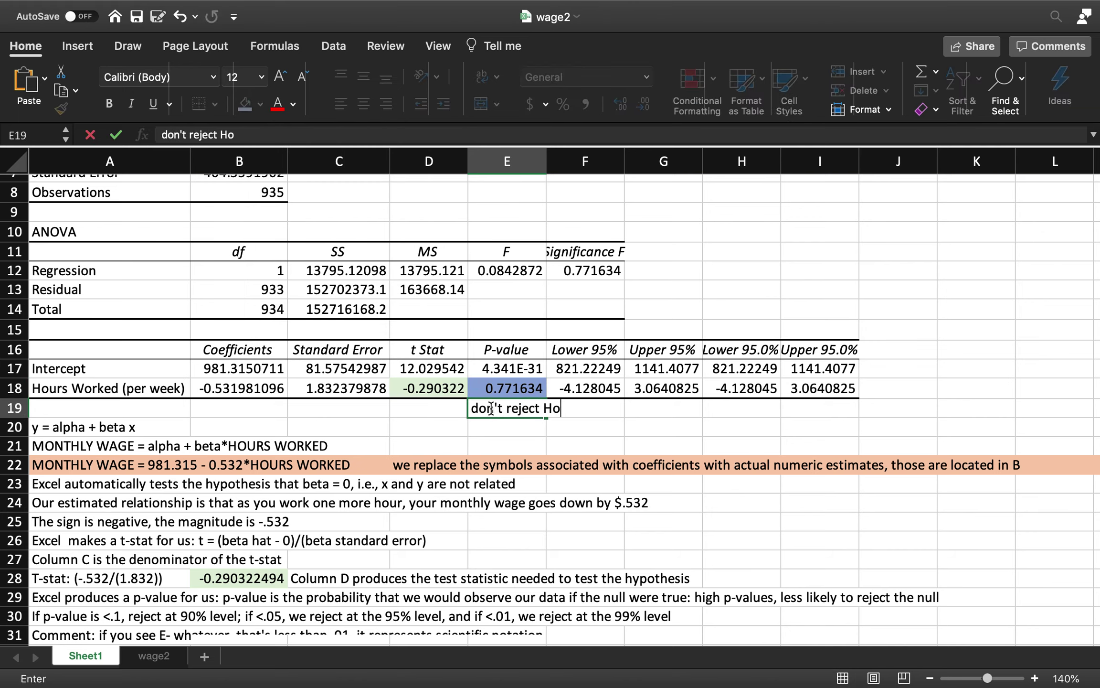
Enter the column headings "Values" in K16 and "Predictions" in L16 beside the coefficient table.
click(990, 339)
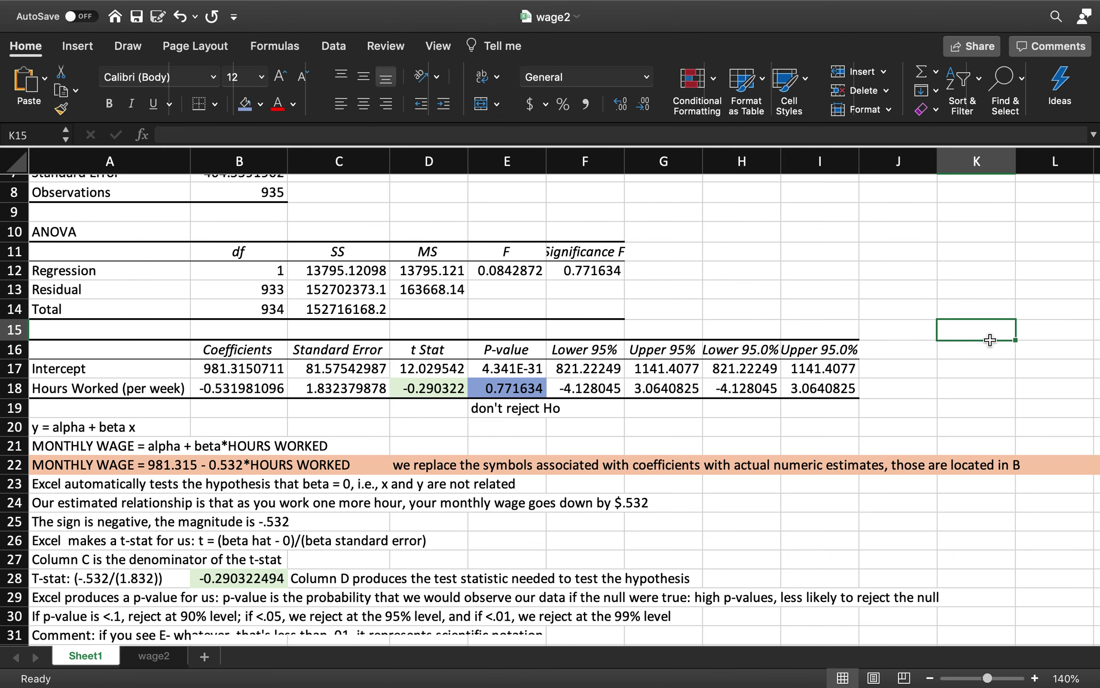
key(Down)
text(Values)
key(Tab)
text(Predictions)
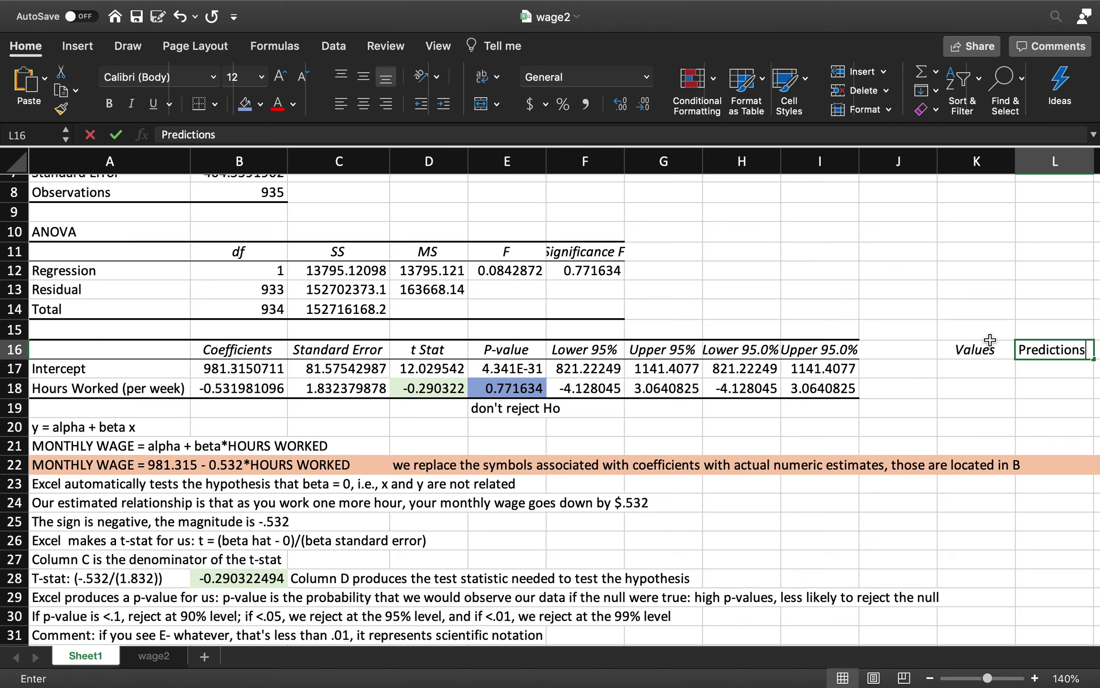
Enter the note "Suppose we wanted to make a prediction for x = 30" in J12 above the prediction table.
key(Return)
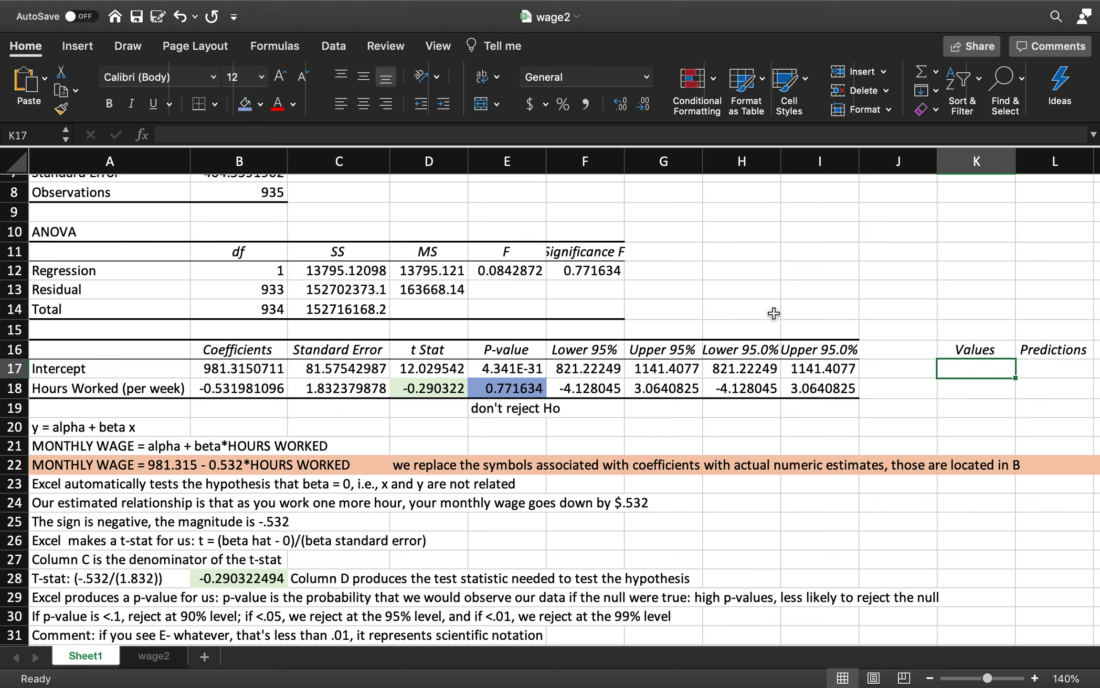
click(926, 268)
text(Suppo)
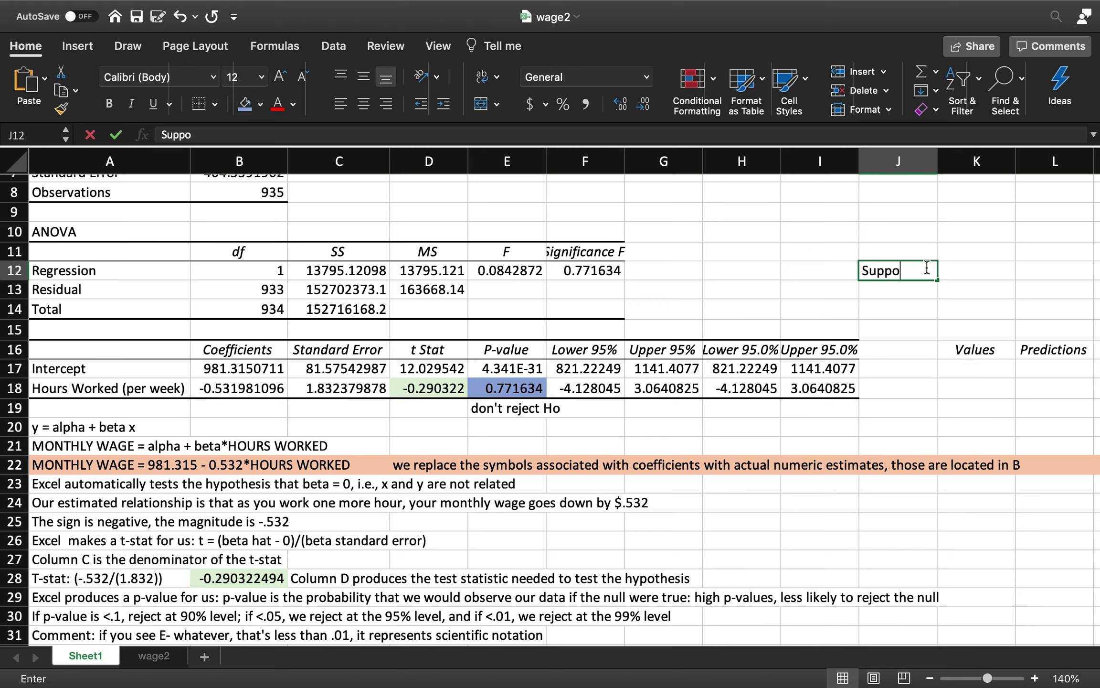
text(se we wanted t)
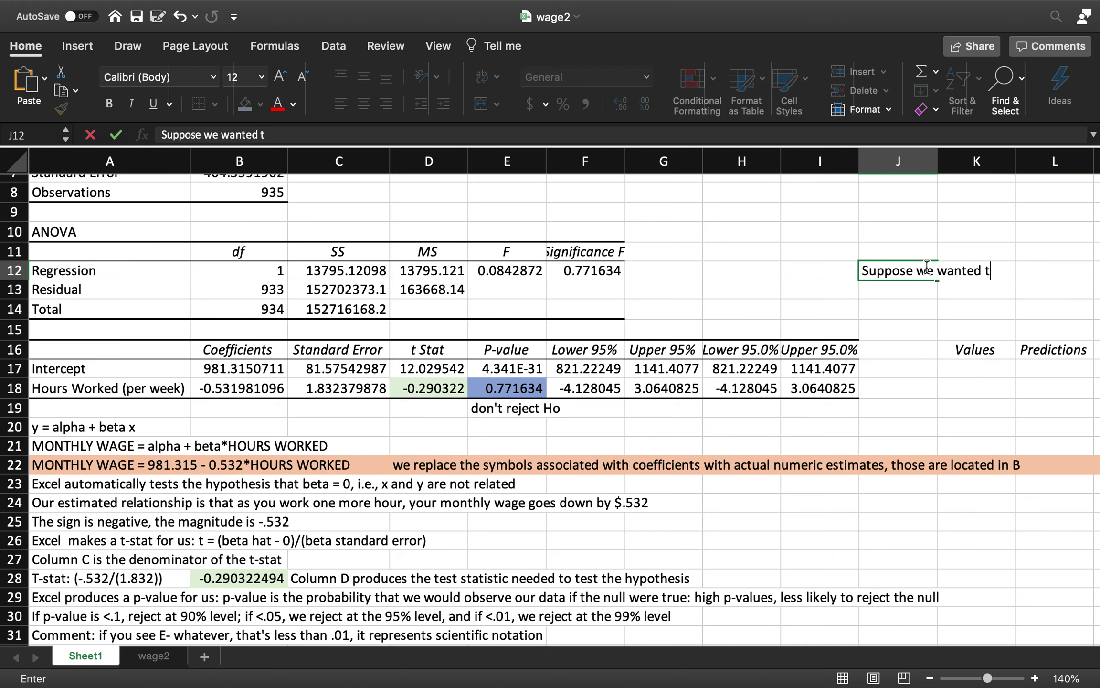
text(o make a preidc)
key(BackSpace)
key(BackSpace)
key(BackSpace)
text(diction for )
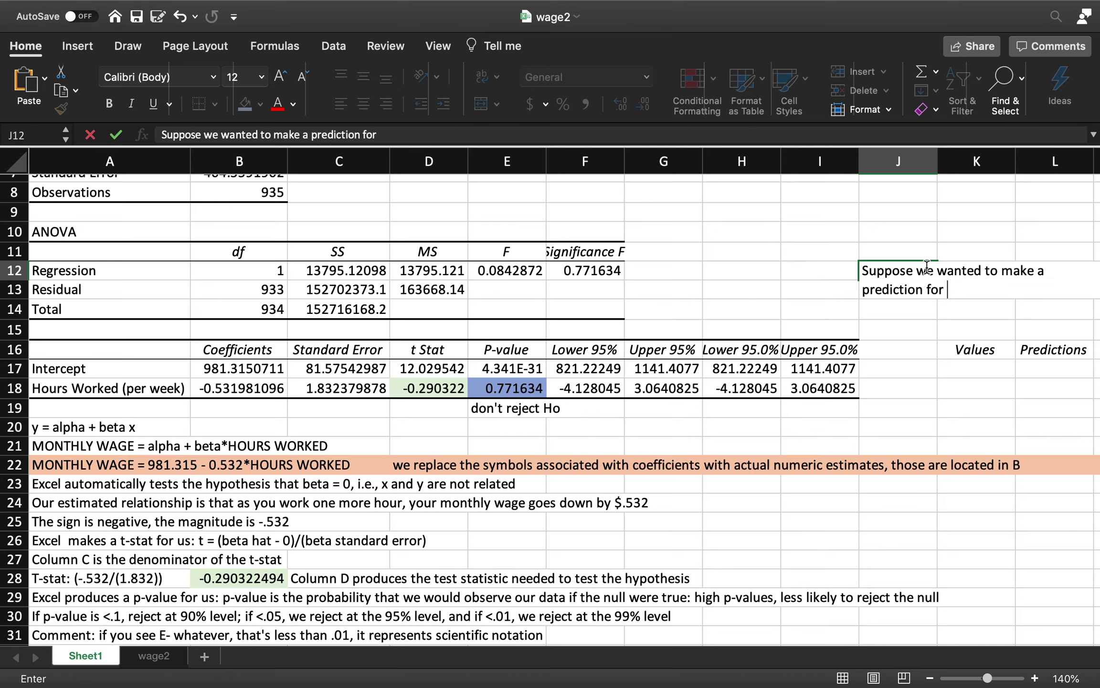
text(x = 30)
key(Return)
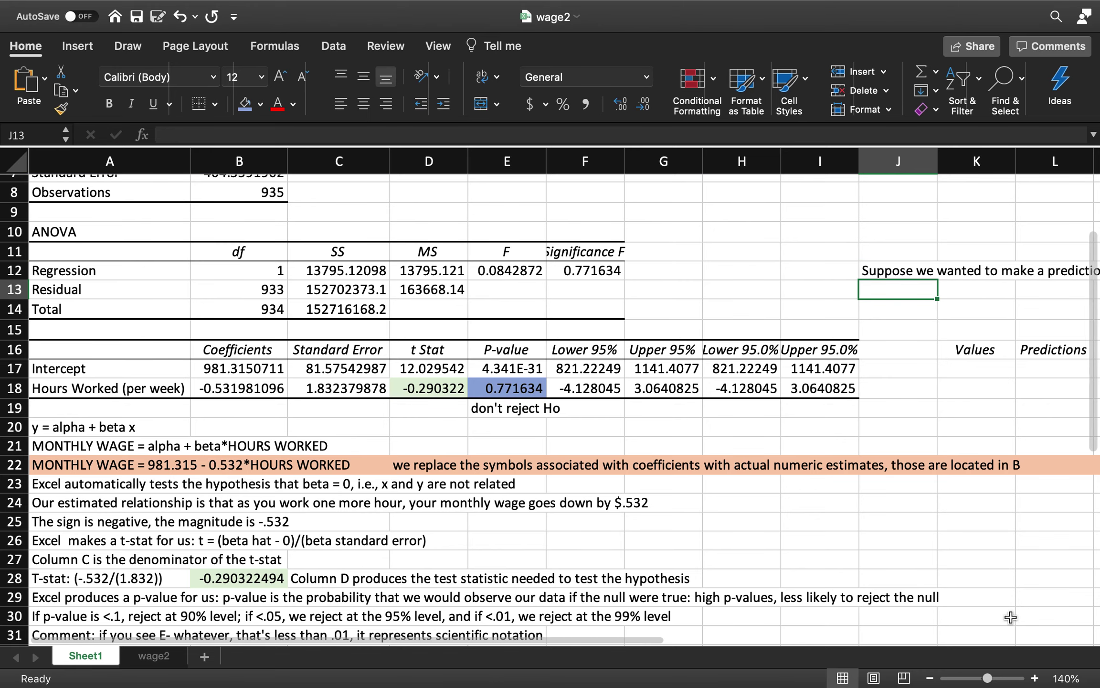
Enter the prediction inputs in the Values column: 1 for the intercept in K17 and 30 for hours worked in K18.
click(929, 678)
click(930, 679)
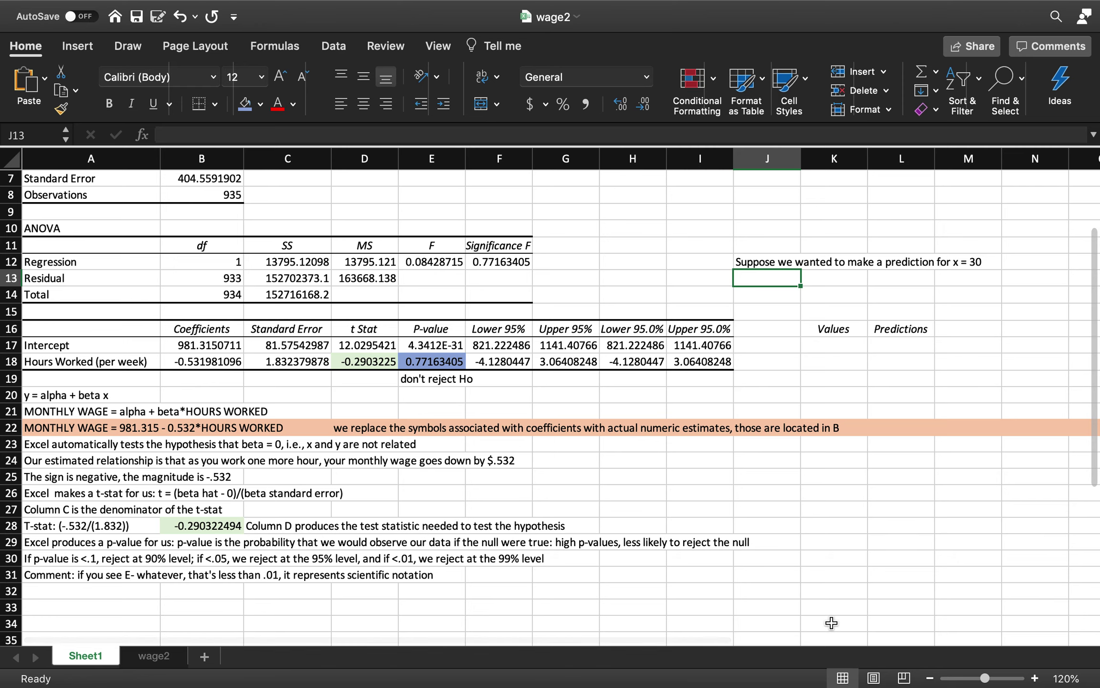
scroll(773, 547, up, 3)
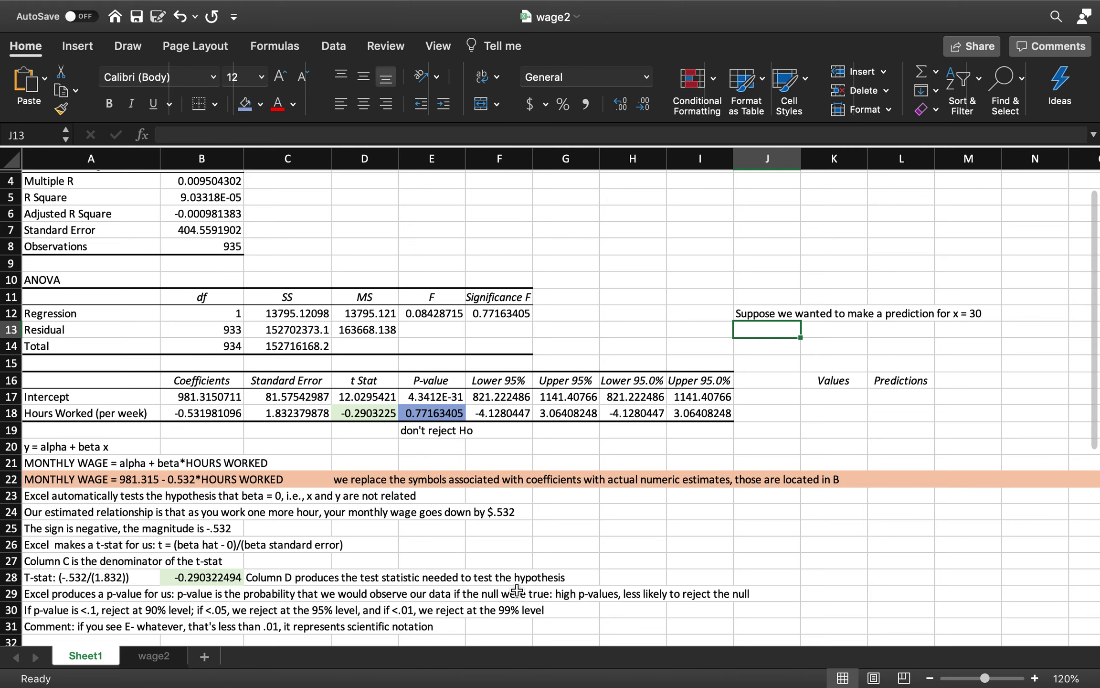
click(839, 396)
text(1)
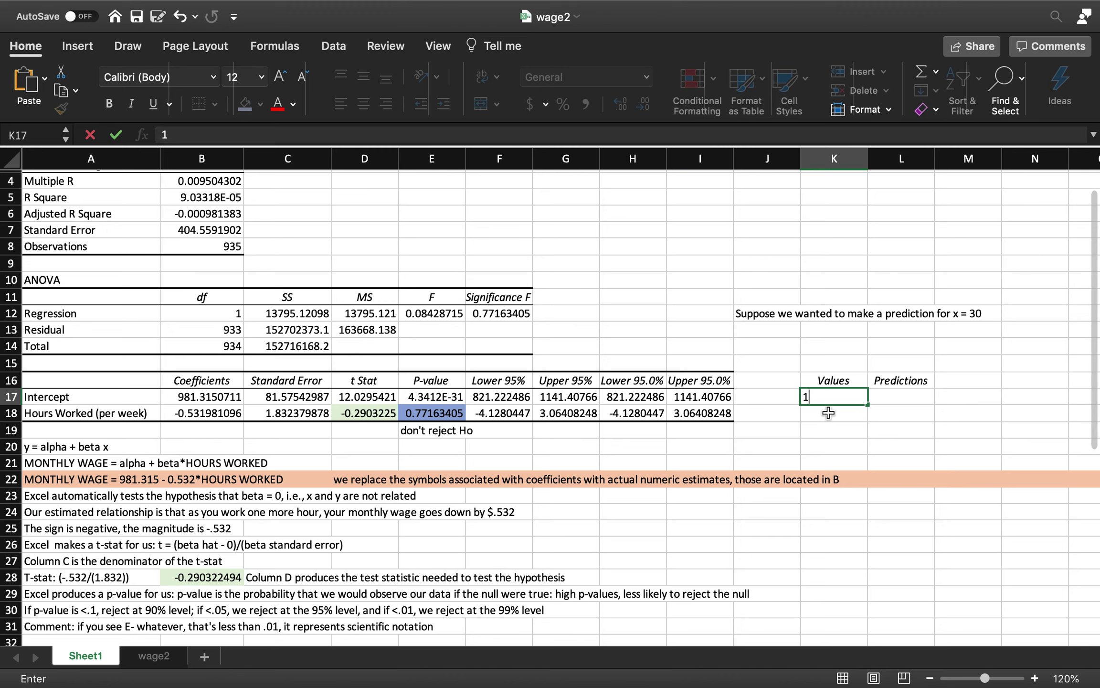
key(Return)
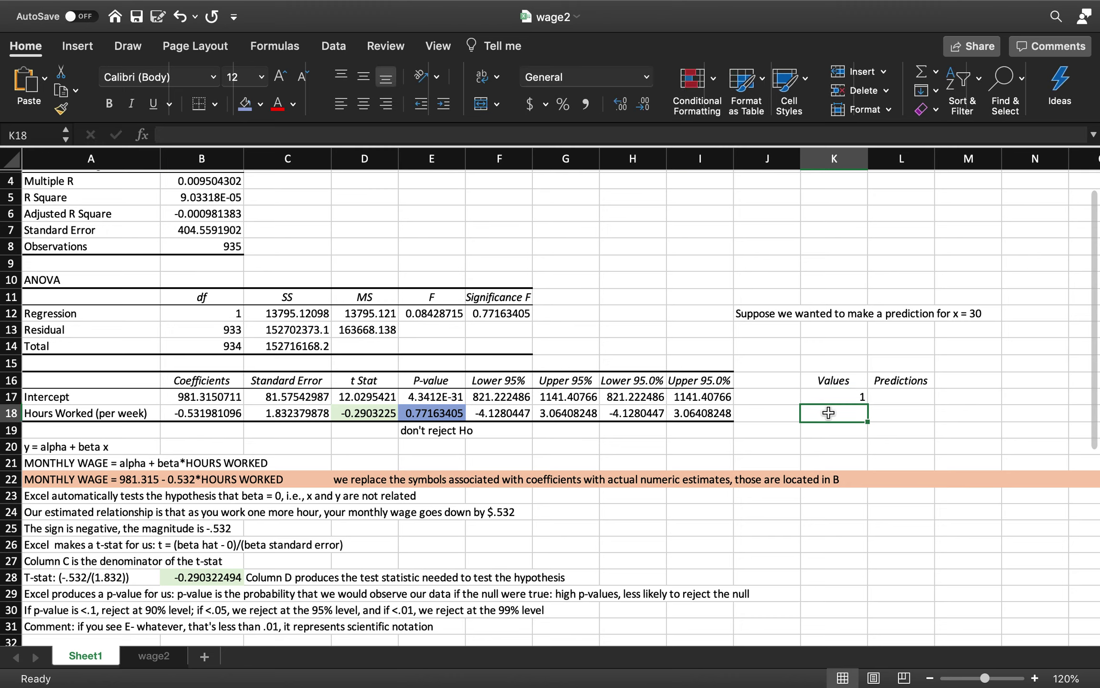
text(30)
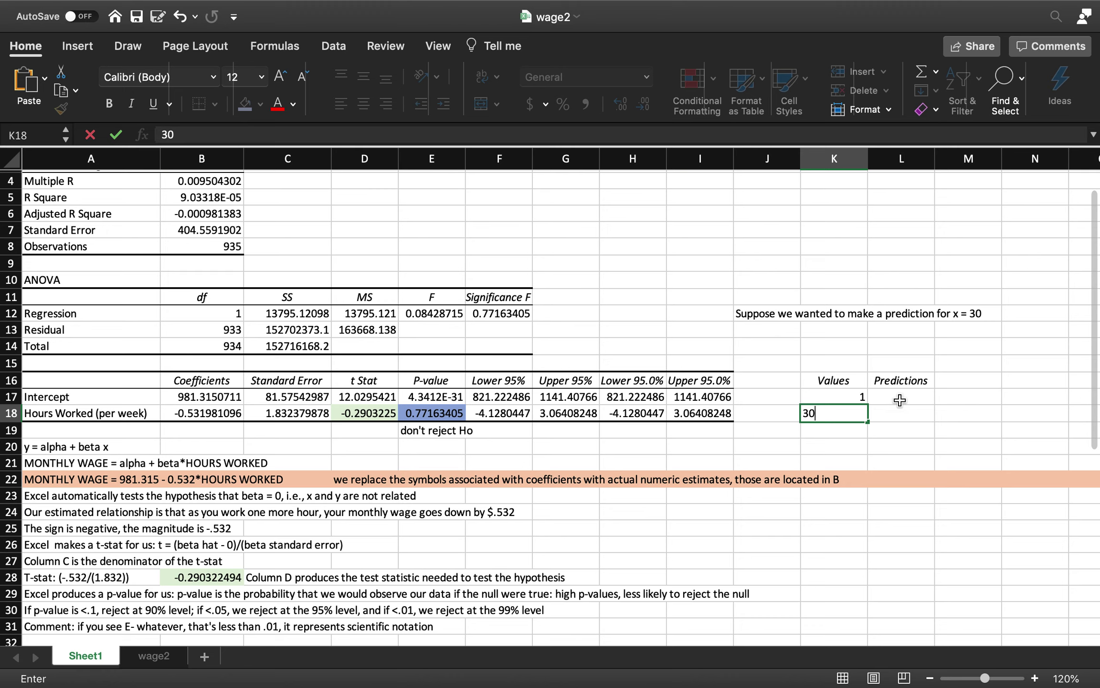
Multiply each coefficient by its value in the Predictions column, using =B17*K17 in L17 and =B18*K18 in L18.
click(899, 399)
text(=)
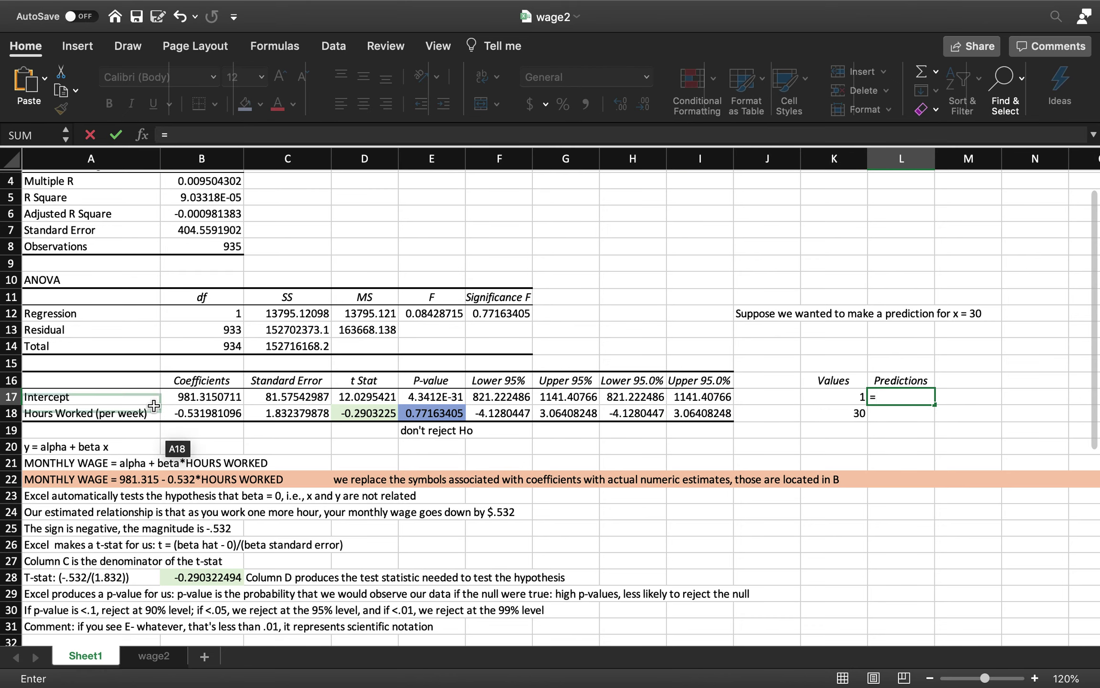
click(183, 400)
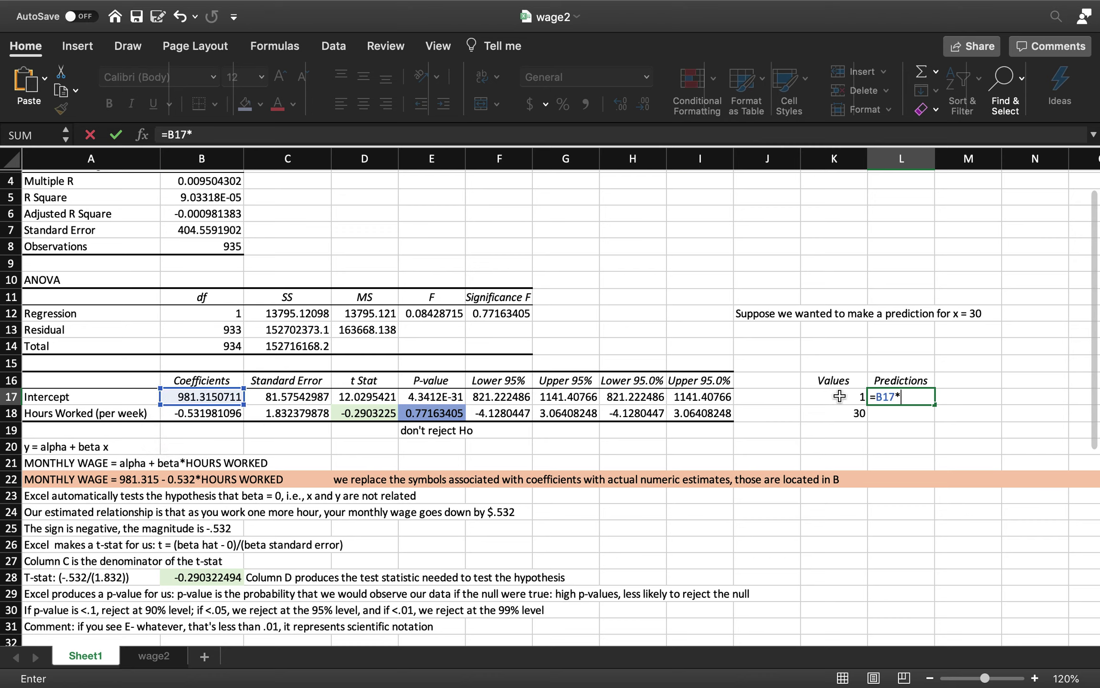
key(Return)
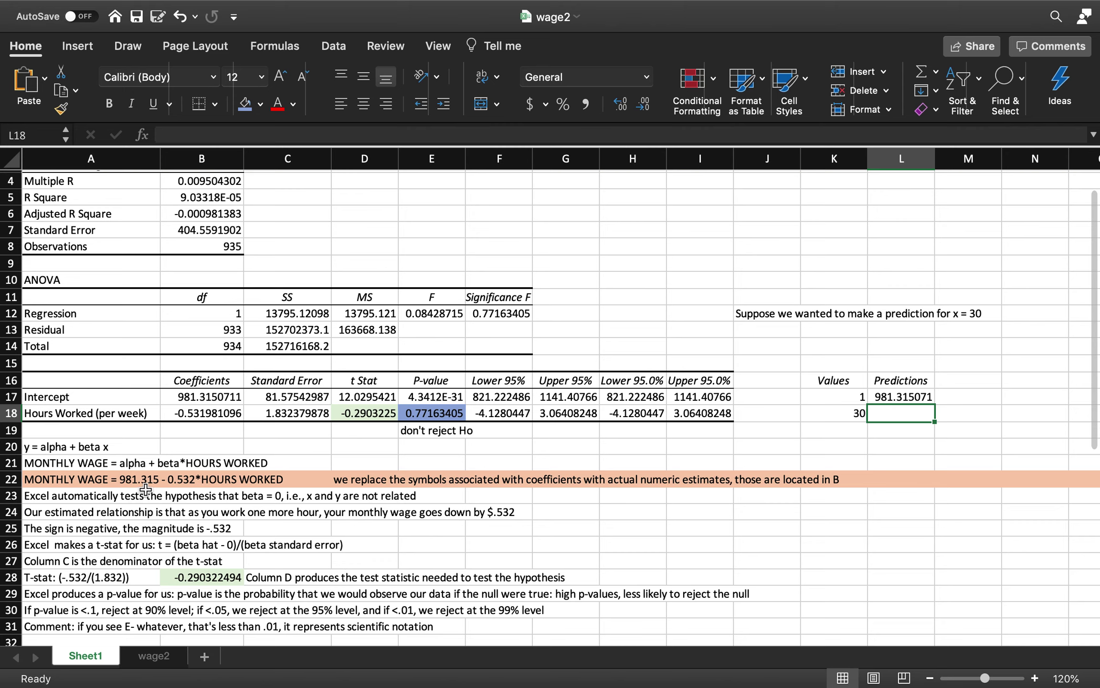
text(=)
click(198, 413)
text(*)
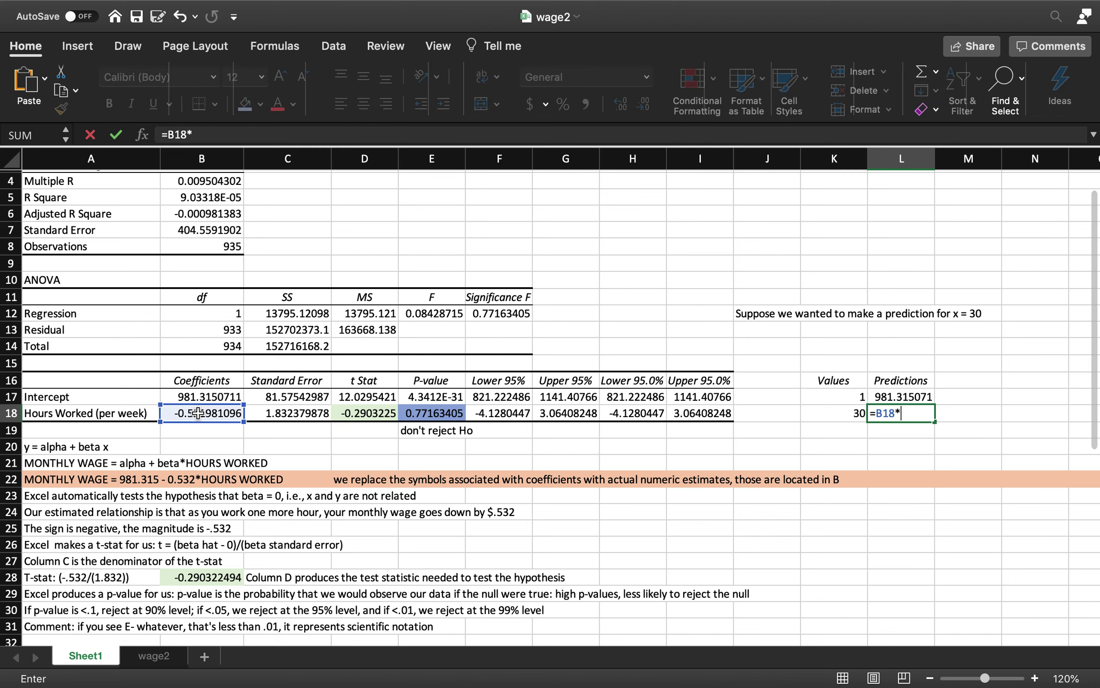
click(830, 411)
key(Return)
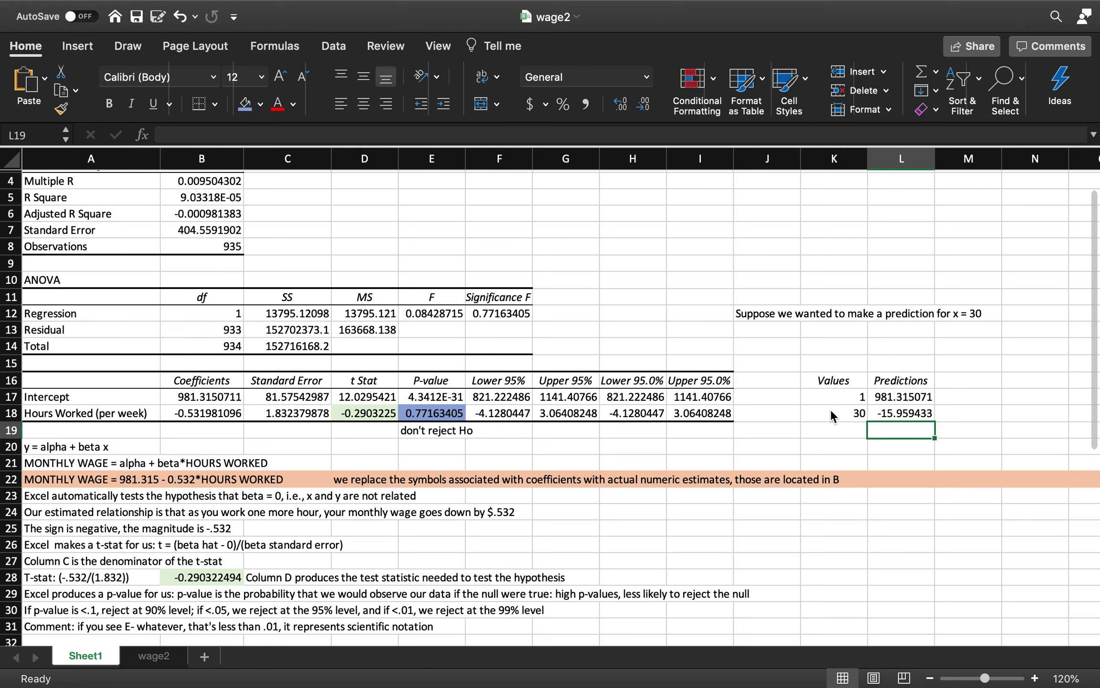
Total the two prediction components in L19 with =SUM(L17:L18).
text(=sum()
drag(894, 401, 918, 414)
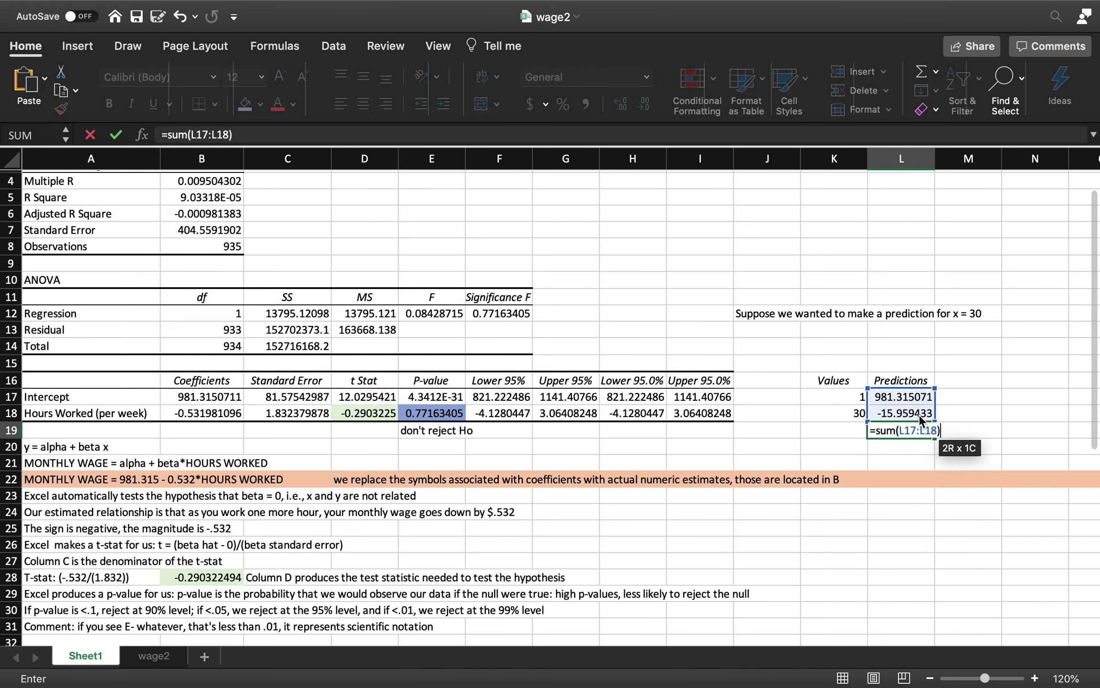
key(Return)
click(911, 427)
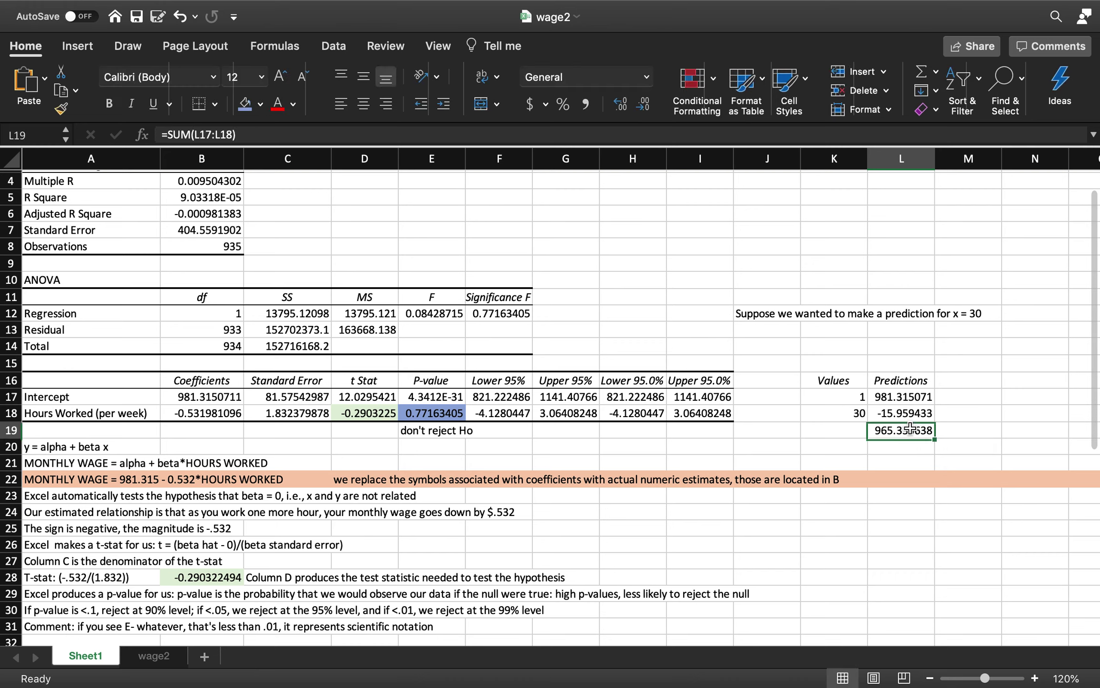
Enter the label "prediction" in M19 beside the summed prediction.
click(989, 434)
text(predic)
text(tion)
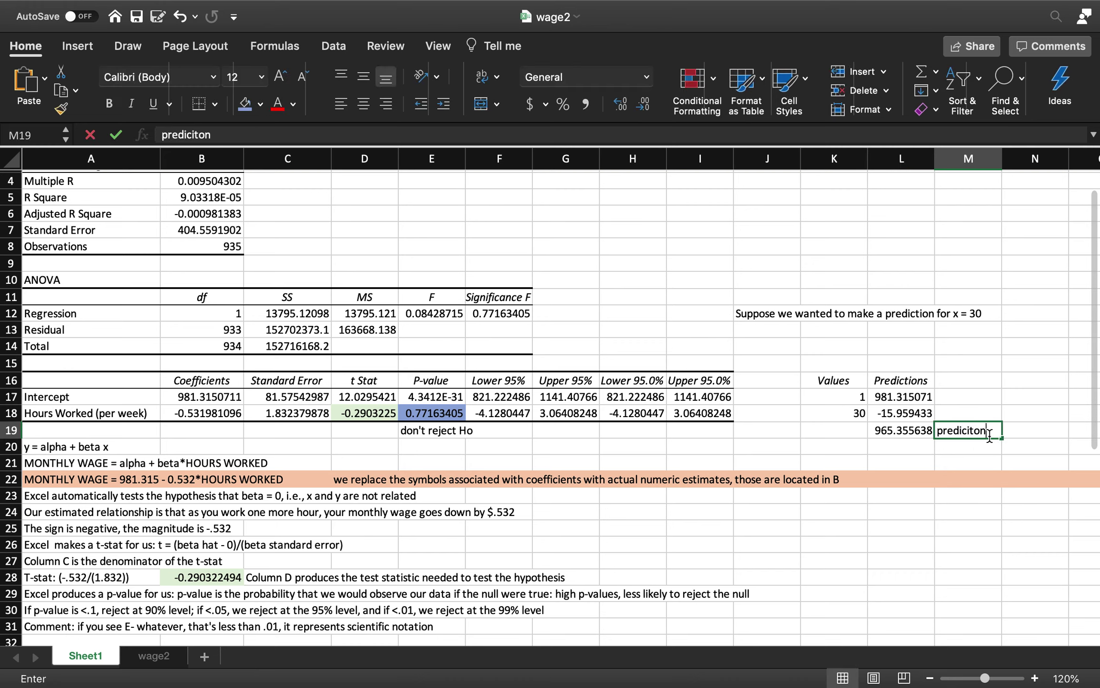
key(BackSpace)
key(BackSpace)
key(BackSpace)
key(BackSpace)
key(BackSpace)
text(ction)
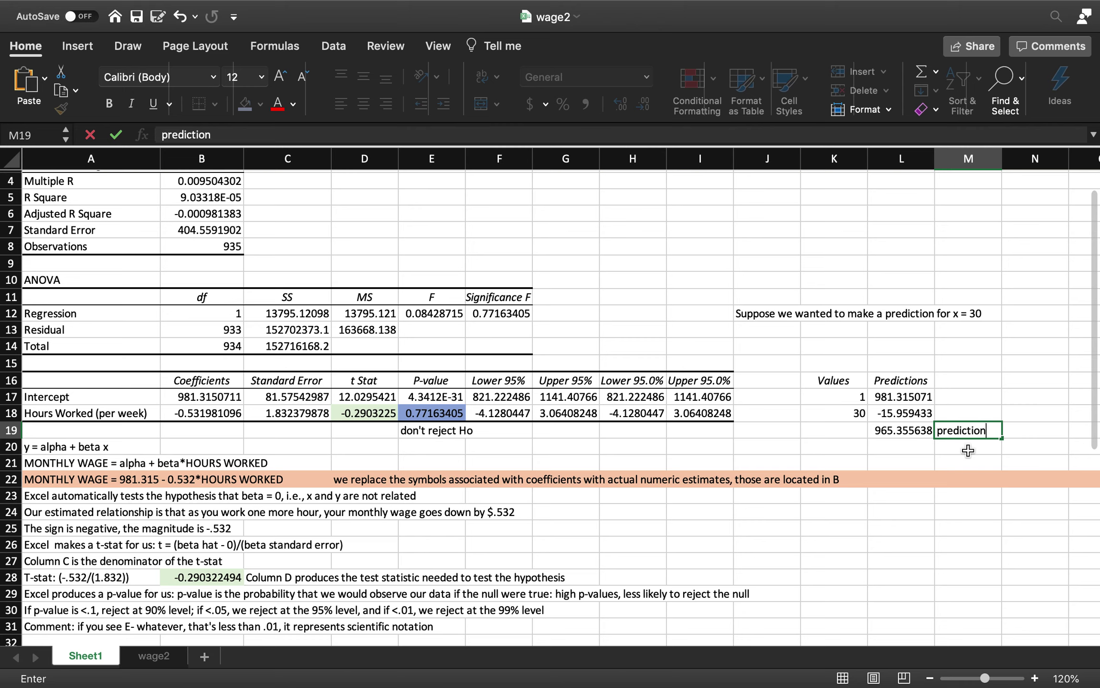
Fill the summed prediction and its label in L19:M19 with the same medium blue used for the hours-worked P-value.
click(910, 430)
shift+click(954, 430)
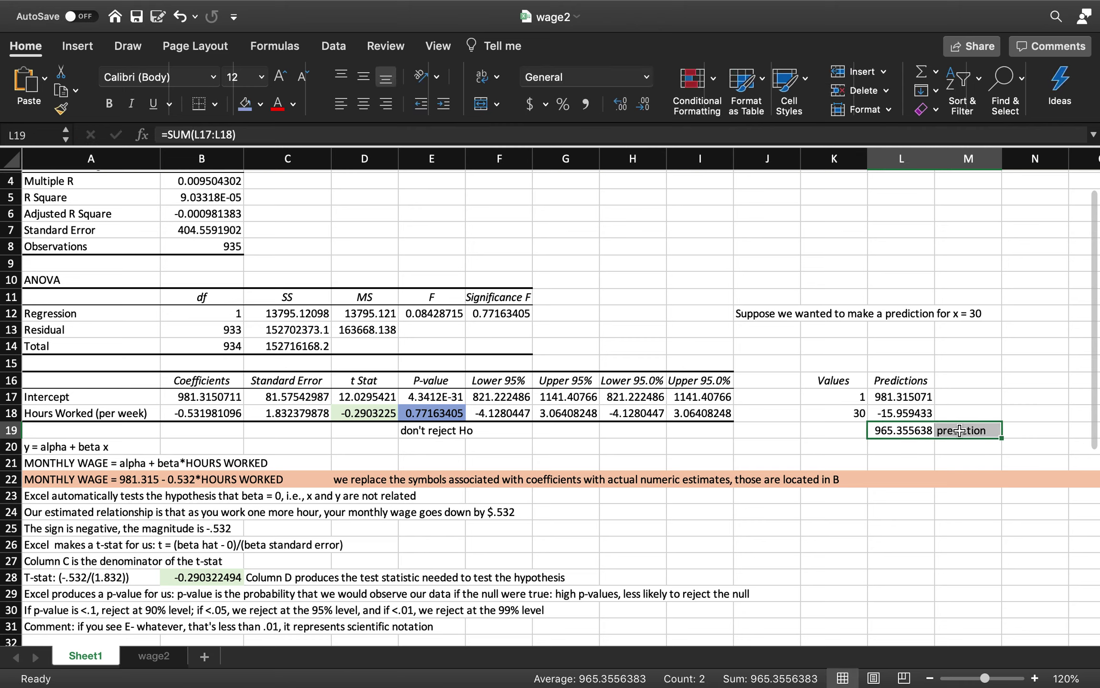
click(245, 102)
click(311, 288)
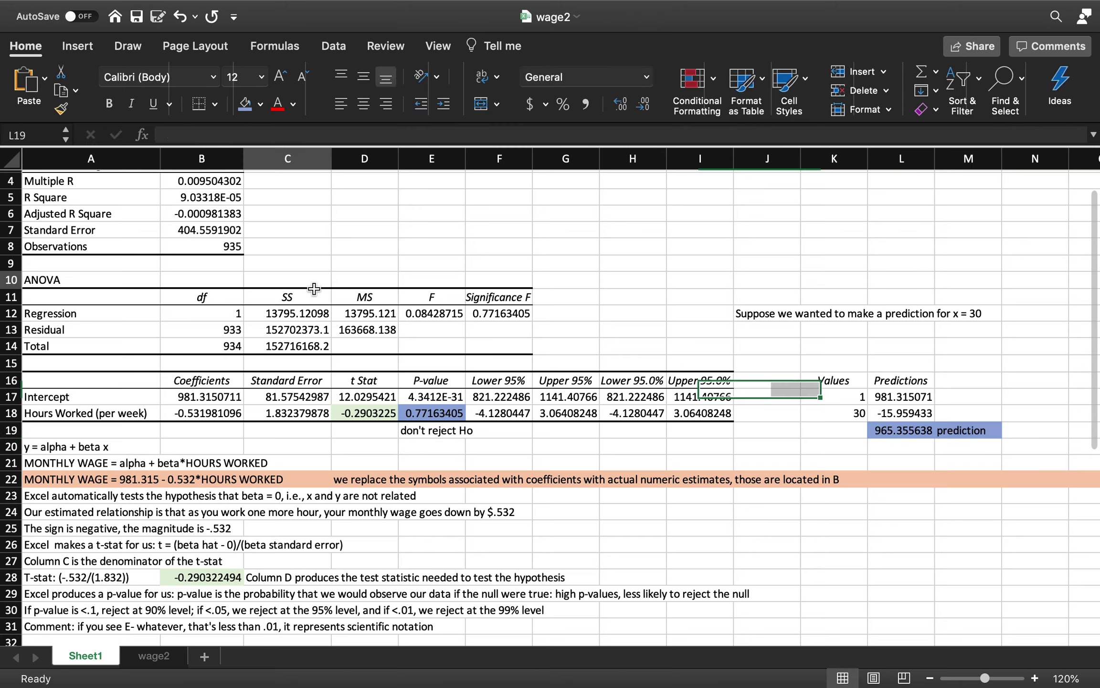
Enter in C5 beside R Square "percent of the variation in y that is explained by x: and almost no variation is explained".
click(204, 193)
click(276, 194)
text(percent of the variaion)
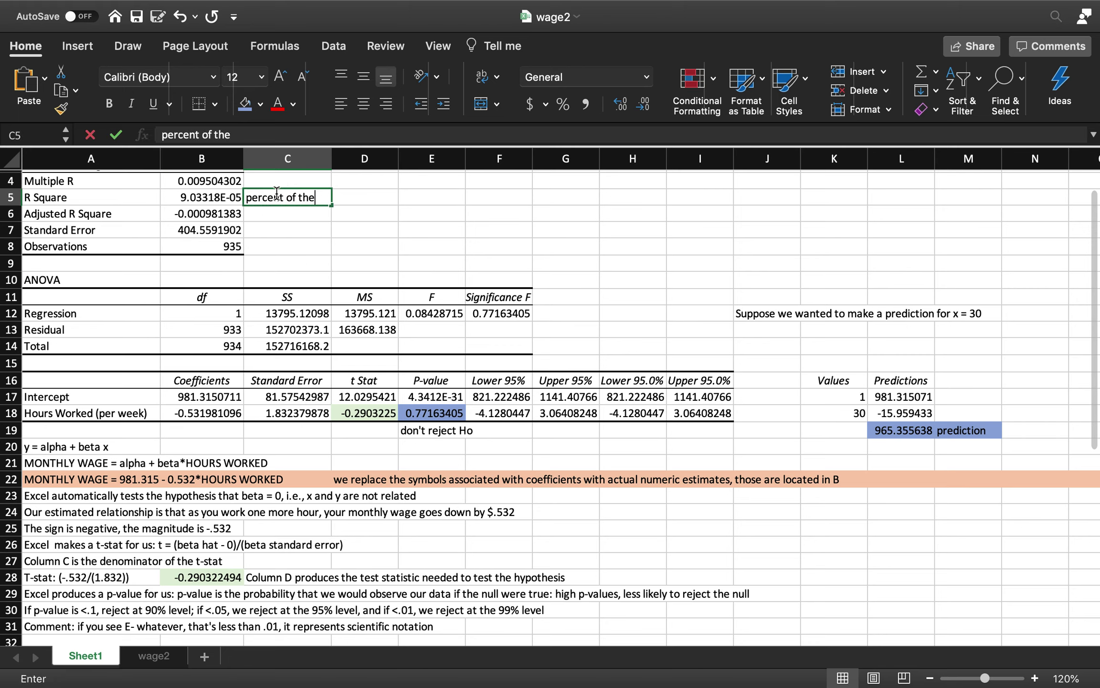
key(BackSpace)
key(BackSpace)
key(BackSpace)
text(t)
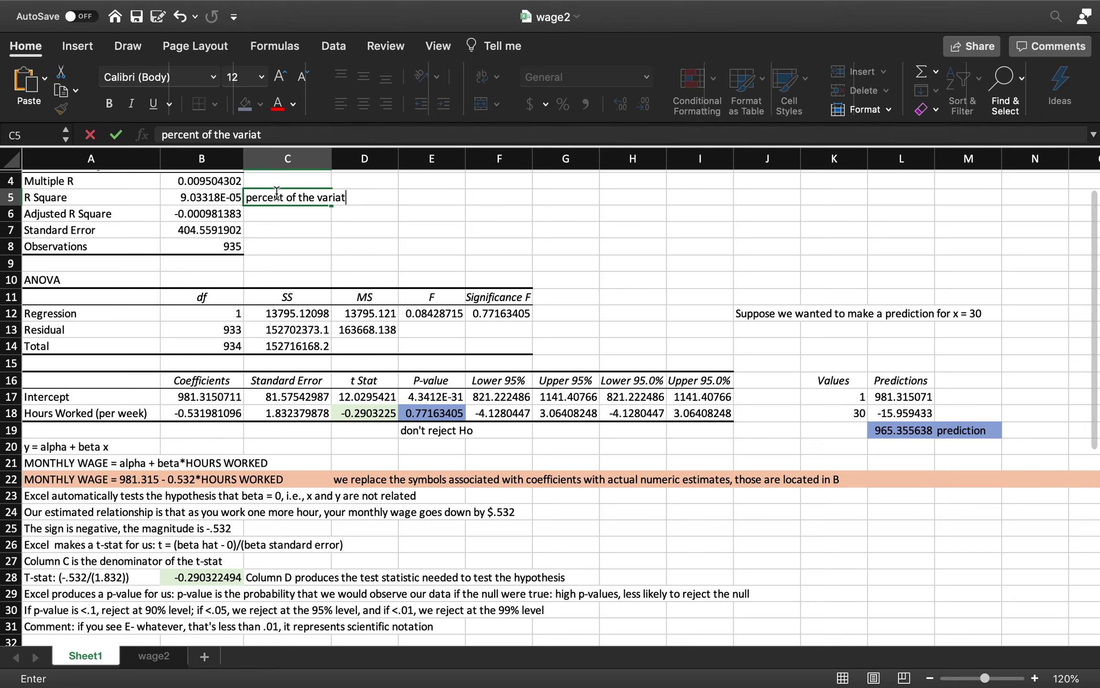
text(ion in y that )
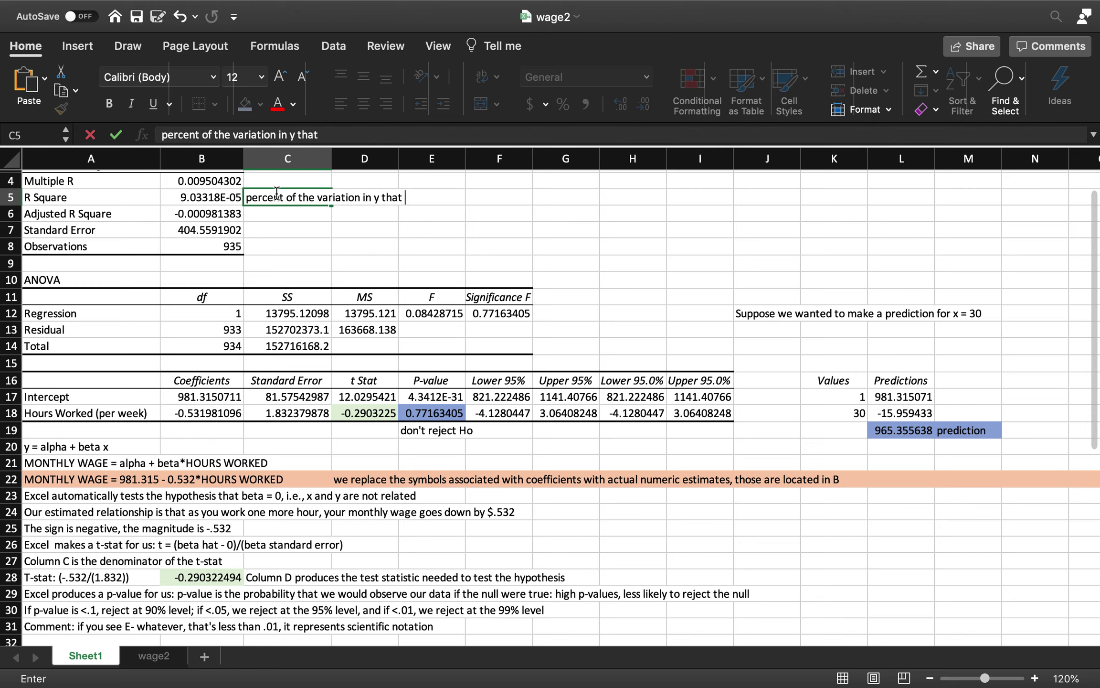
text(is explained)
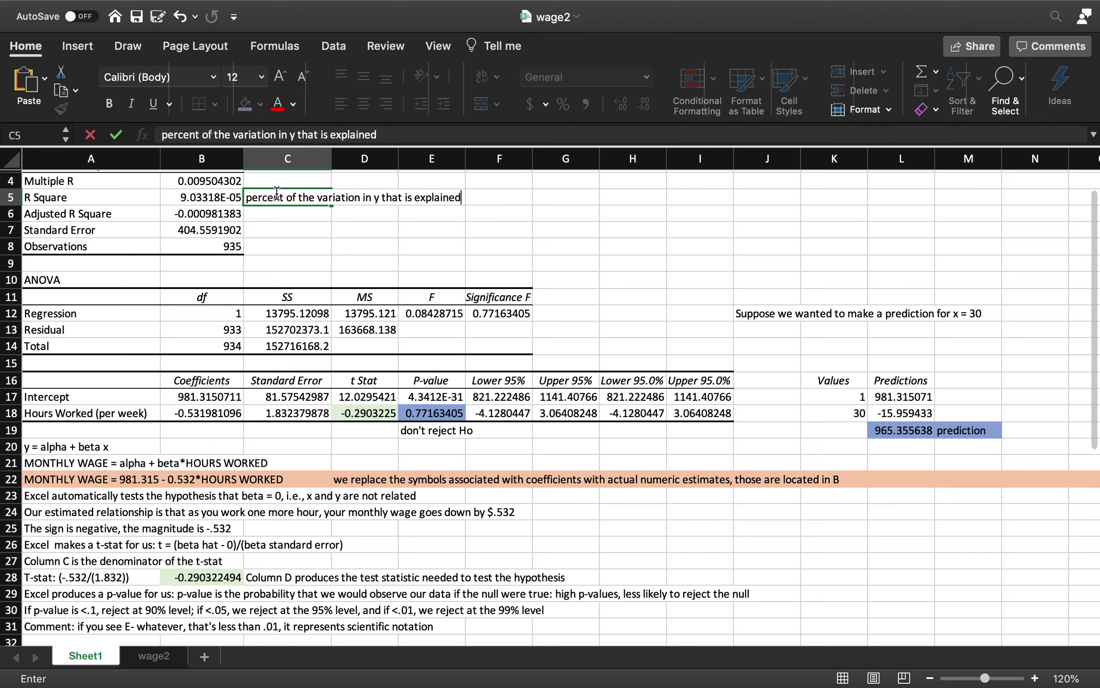
text( by x: and almost no var)
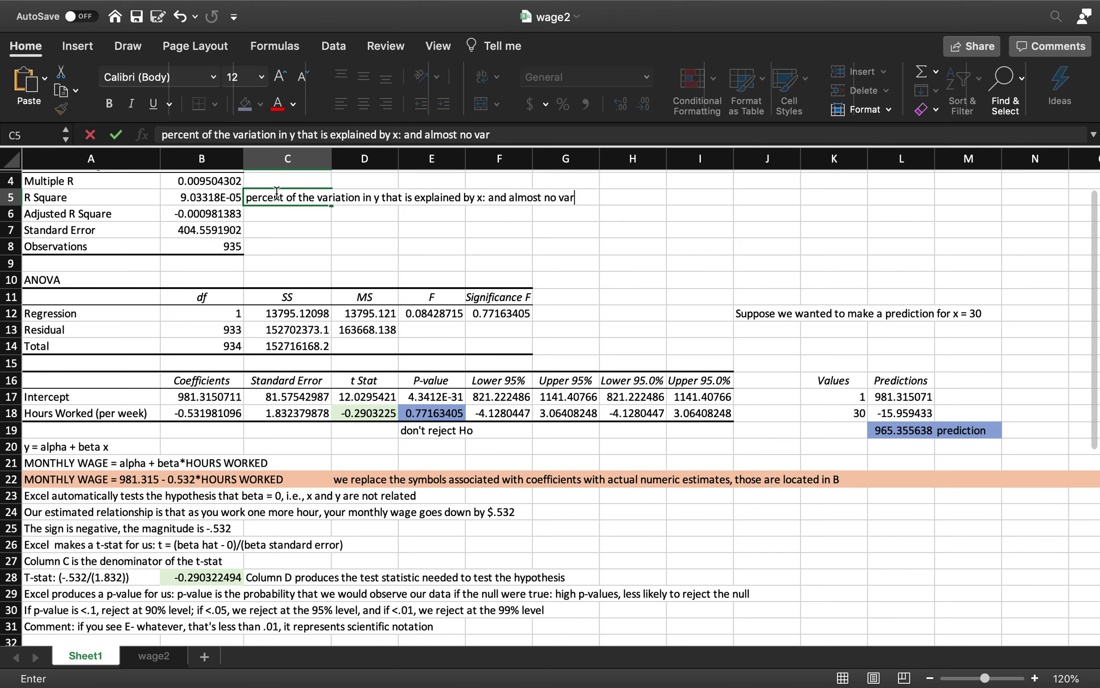
text(iation is explained)
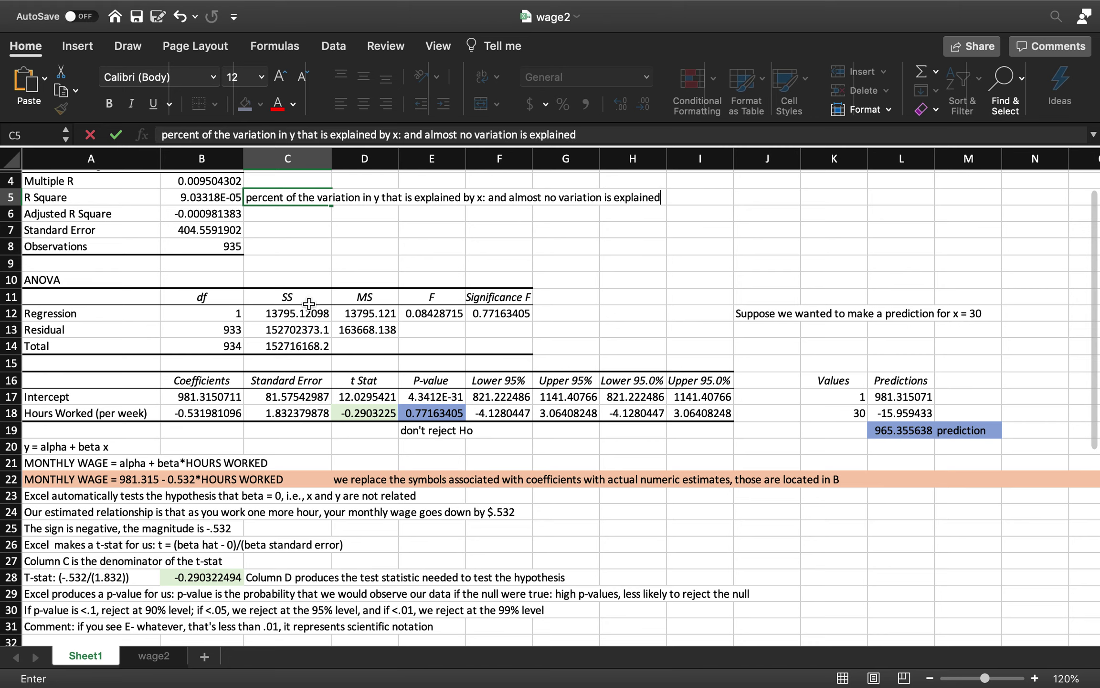
click(325, 314)
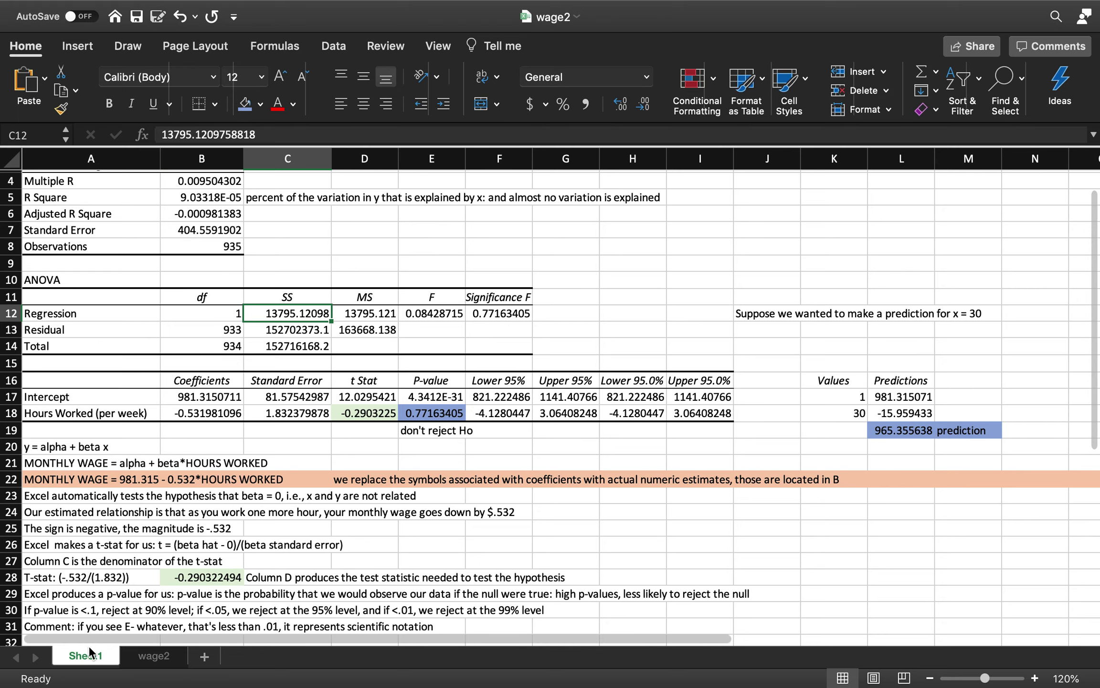
Rename the regression output sheet Sheet1 as "One Variable in the Regression".
double_click(82, 661)
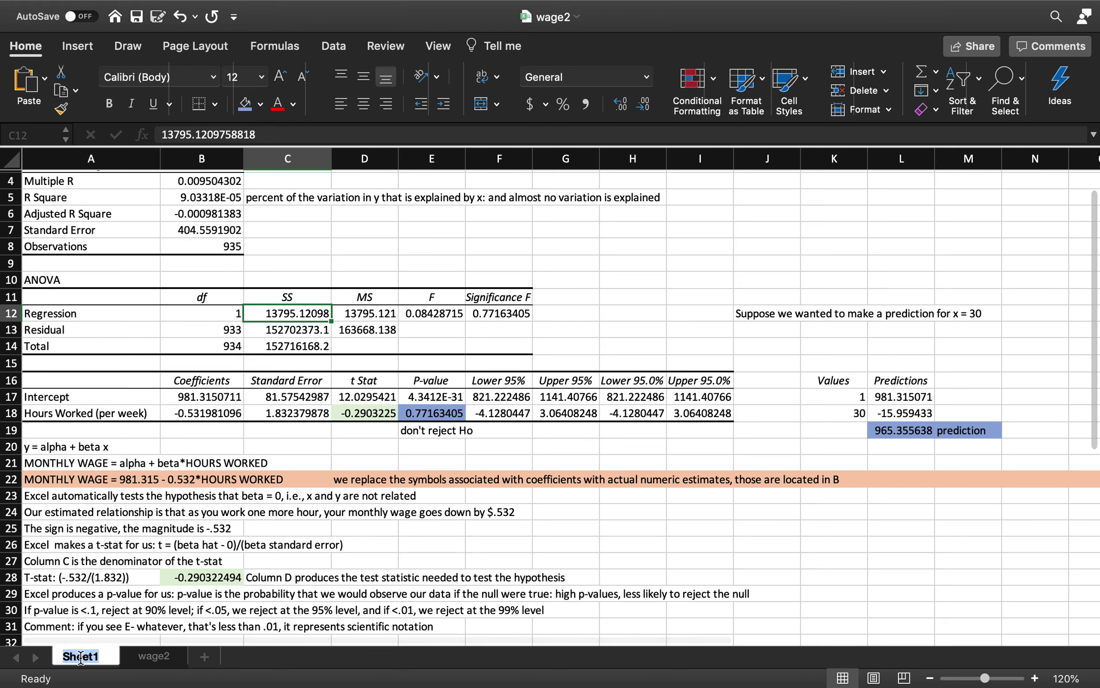
text(One Variable )
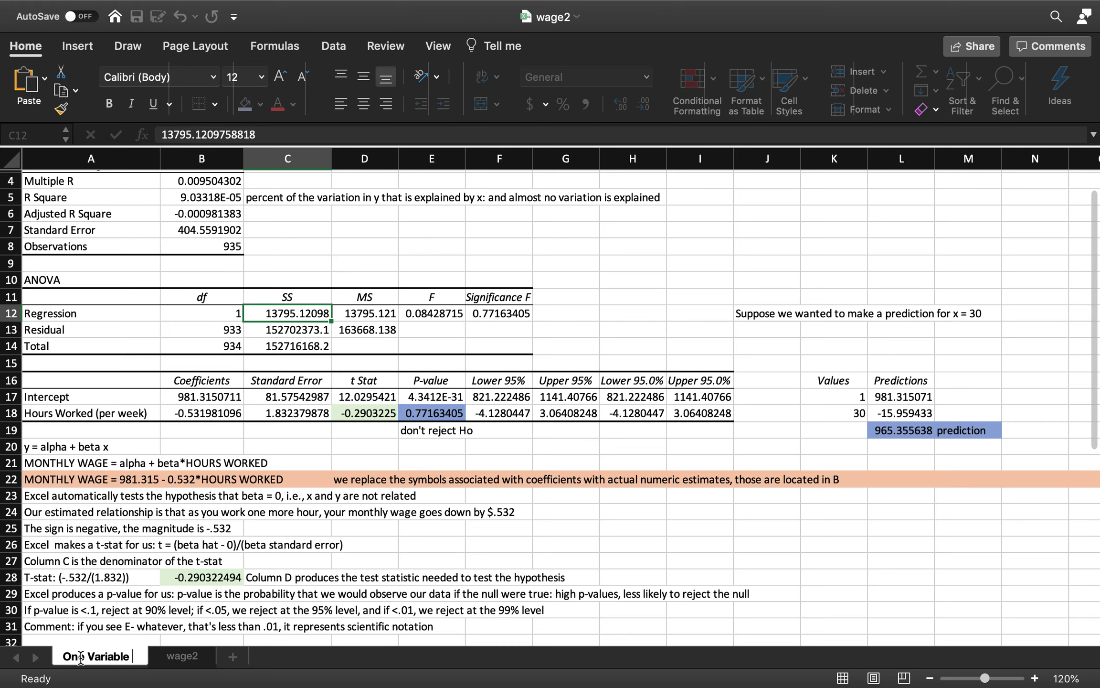
text(in the Regression)
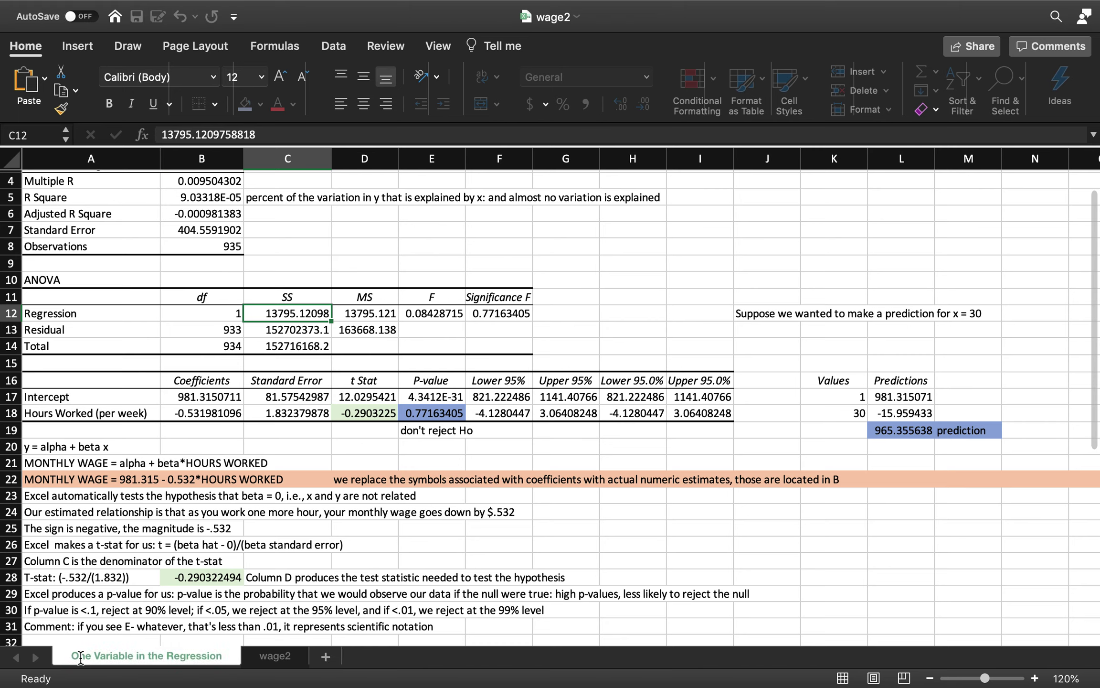
key(Return)
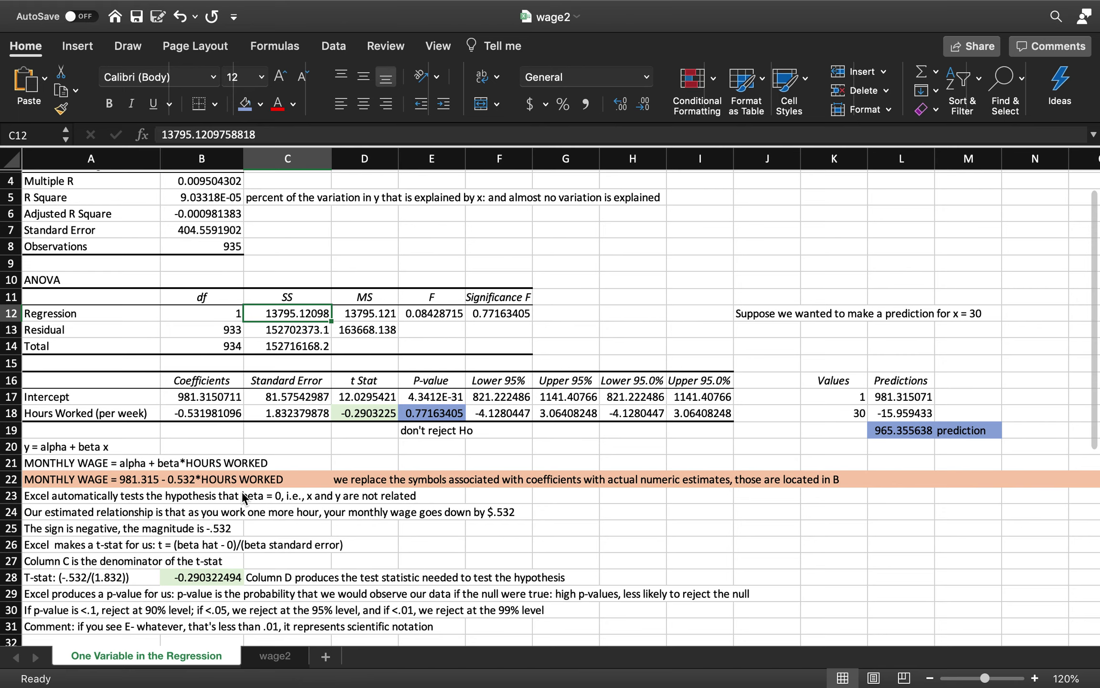
Open the Data Analysis Regression tool for the data on the wage2 sheet.
key(ctrl+Page_Down)
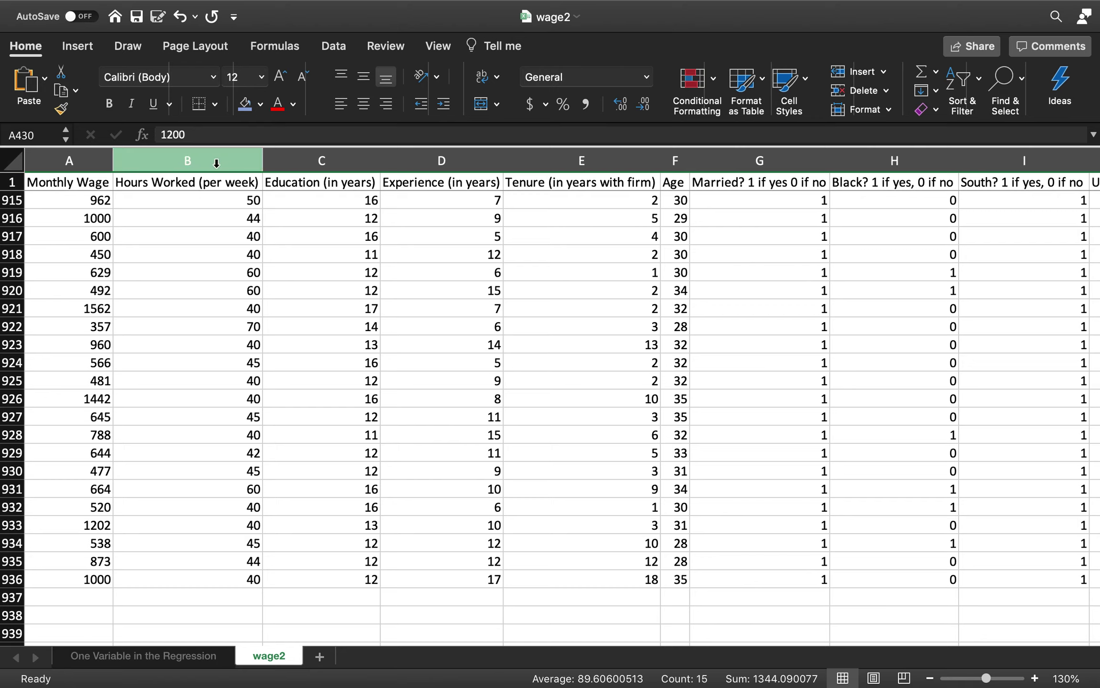
click(337, 50)
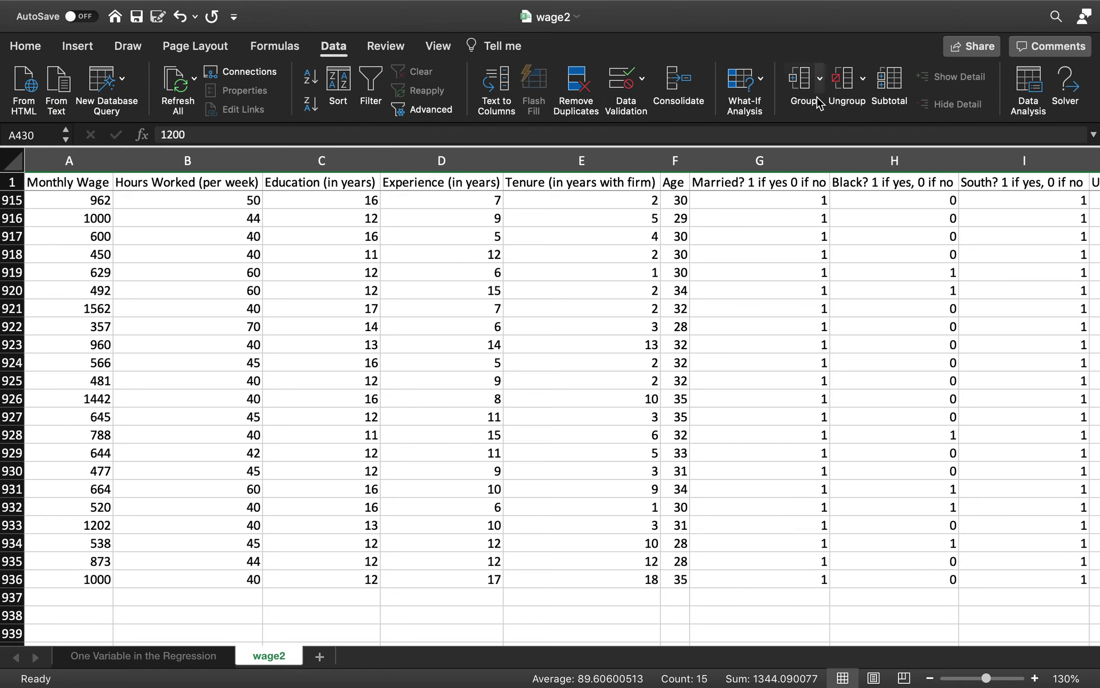
click(1028, 79)
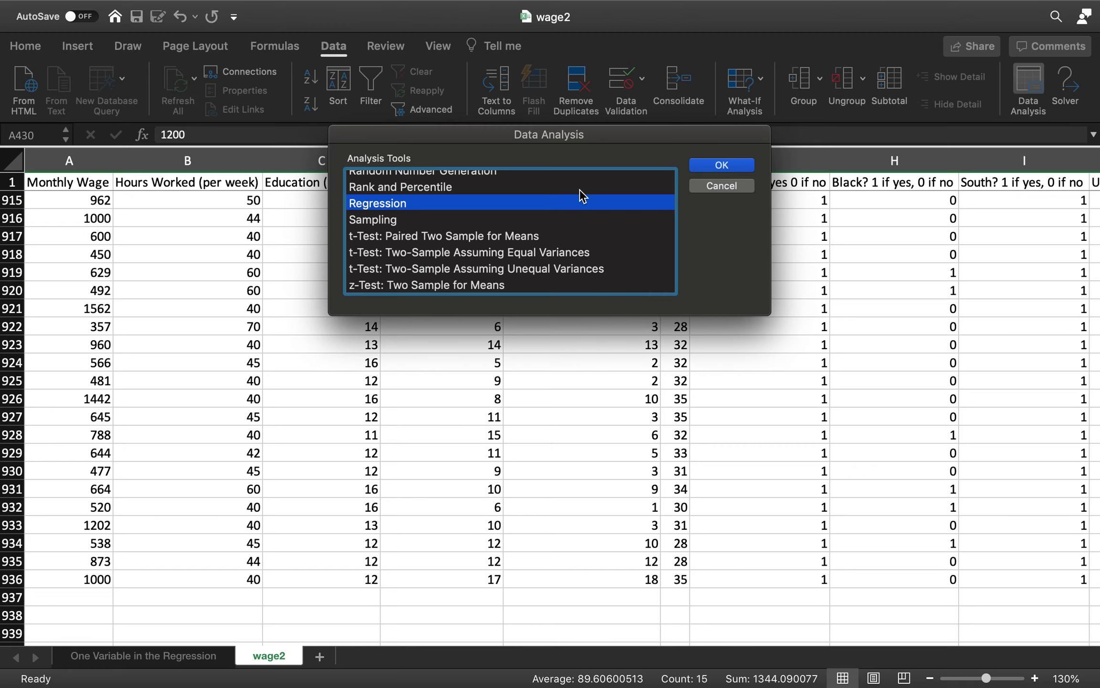
click(708, 165)
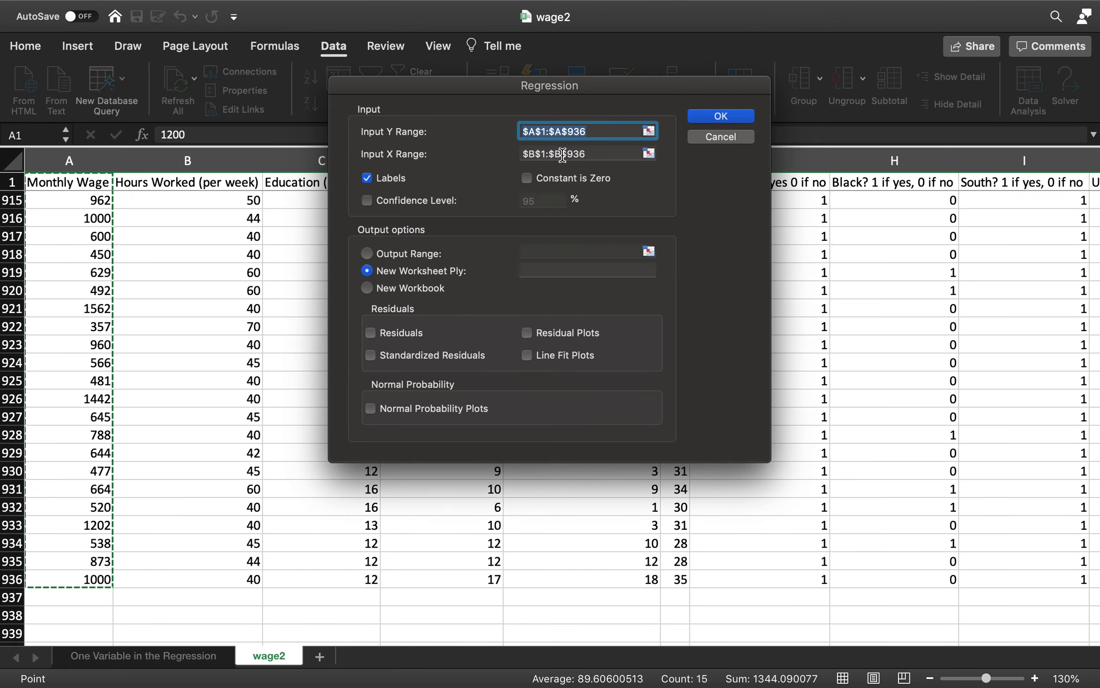
drag(535, 84, 612, 112)
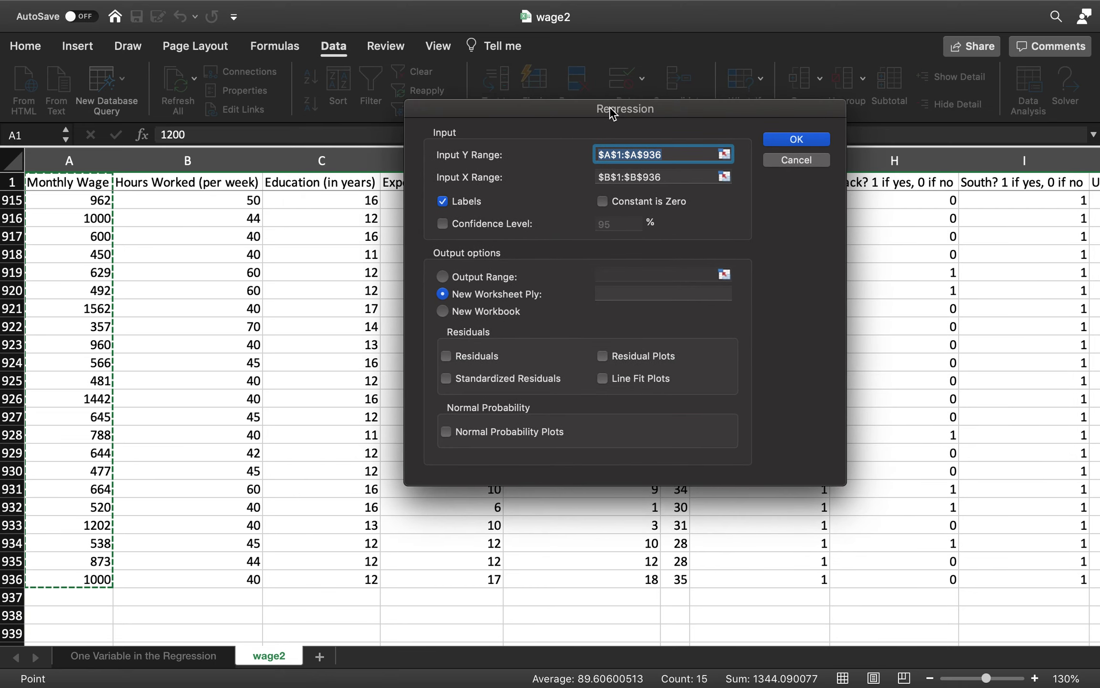
Set the regression's X range to $B$1:$D$936, covering hours worked, education and experience, and run it to a new worksheet.
click(724, 177)
scroll(284, 338, up, 20)
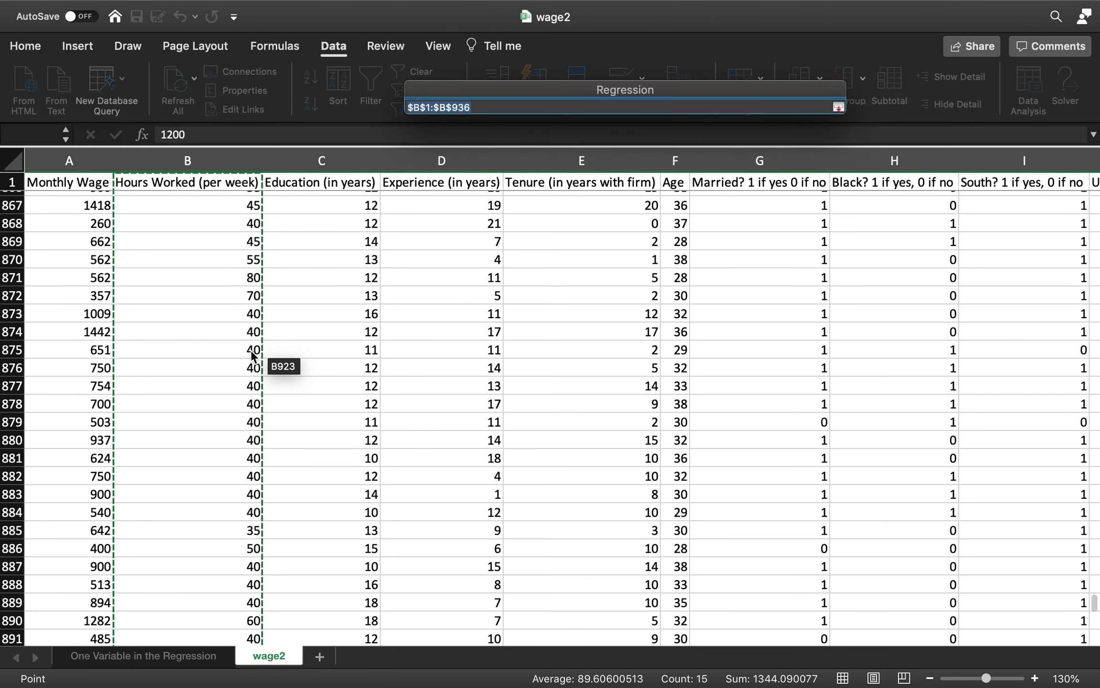
scroll(252, 356, up, 20)
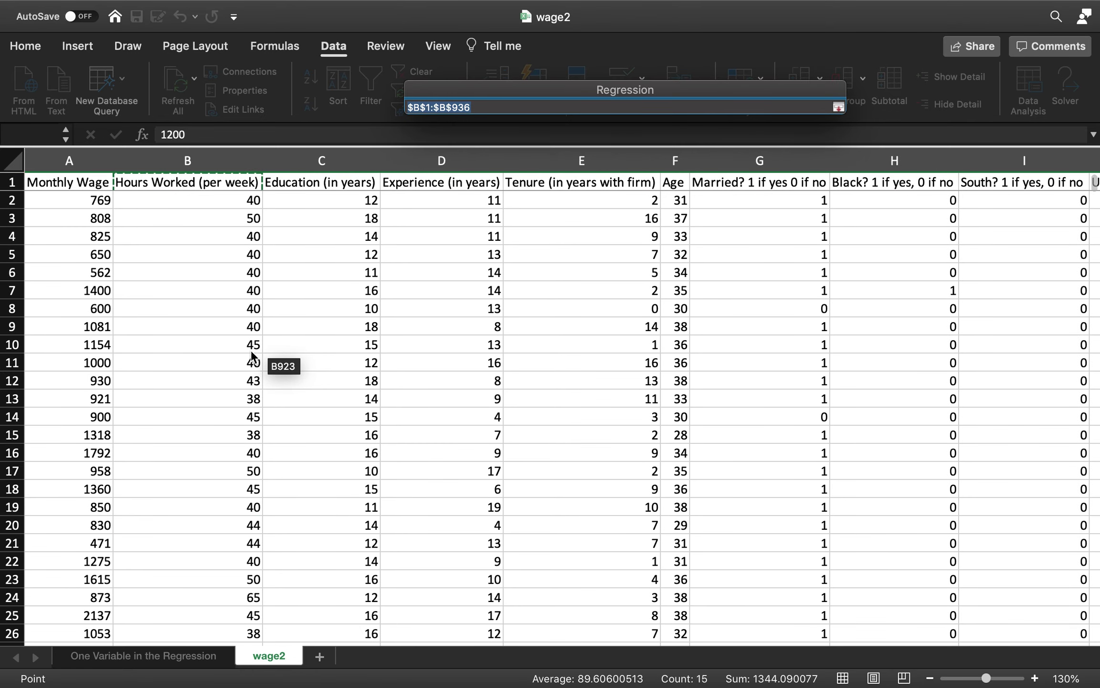
drag(184, 176, 403, 178)
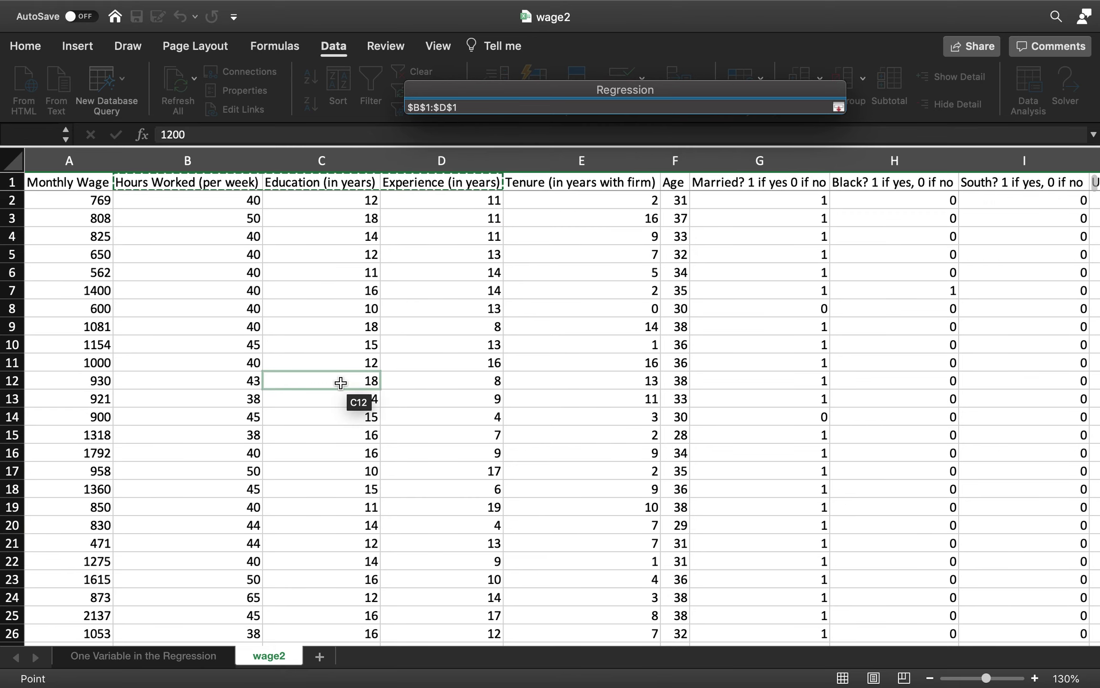
scroll(340, 382, down, 20)
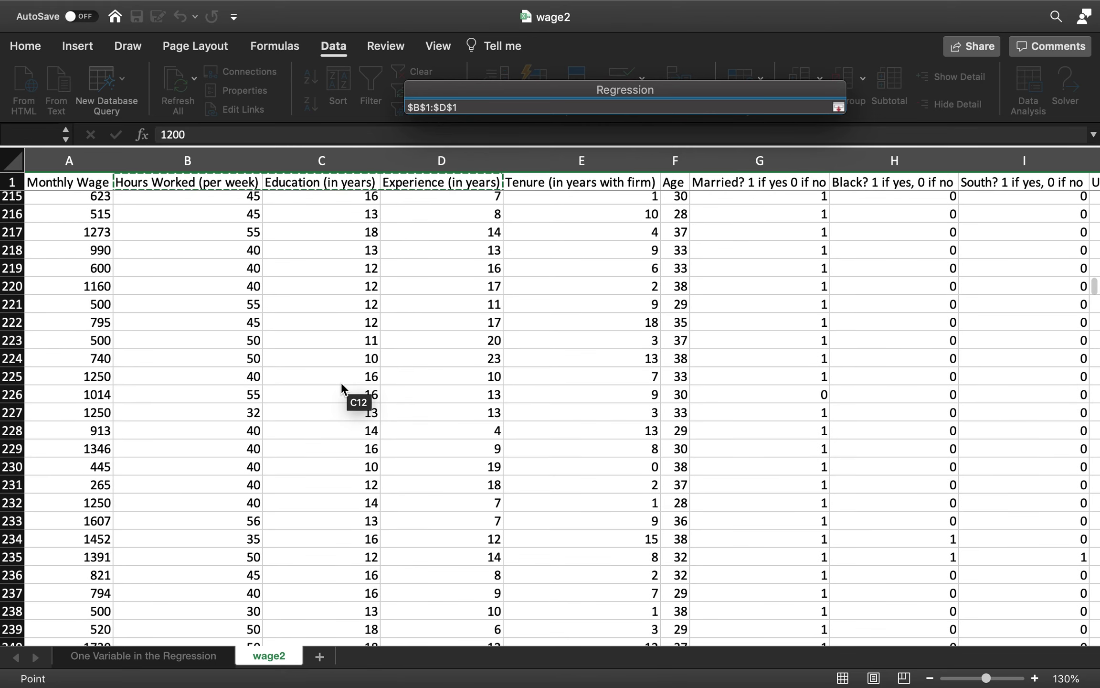
scroll(342, 384, down, 20)
scroll(342, 382, down, 20)
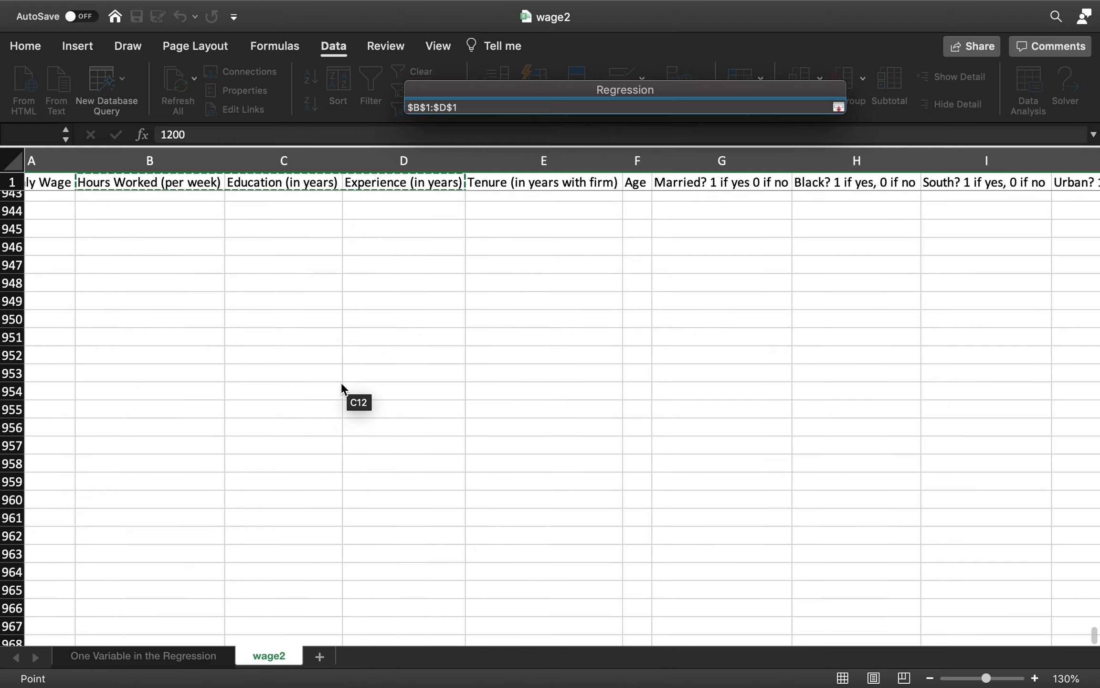
scroll(341, 382, up, 15)
scroll(342, 385, up, 10)
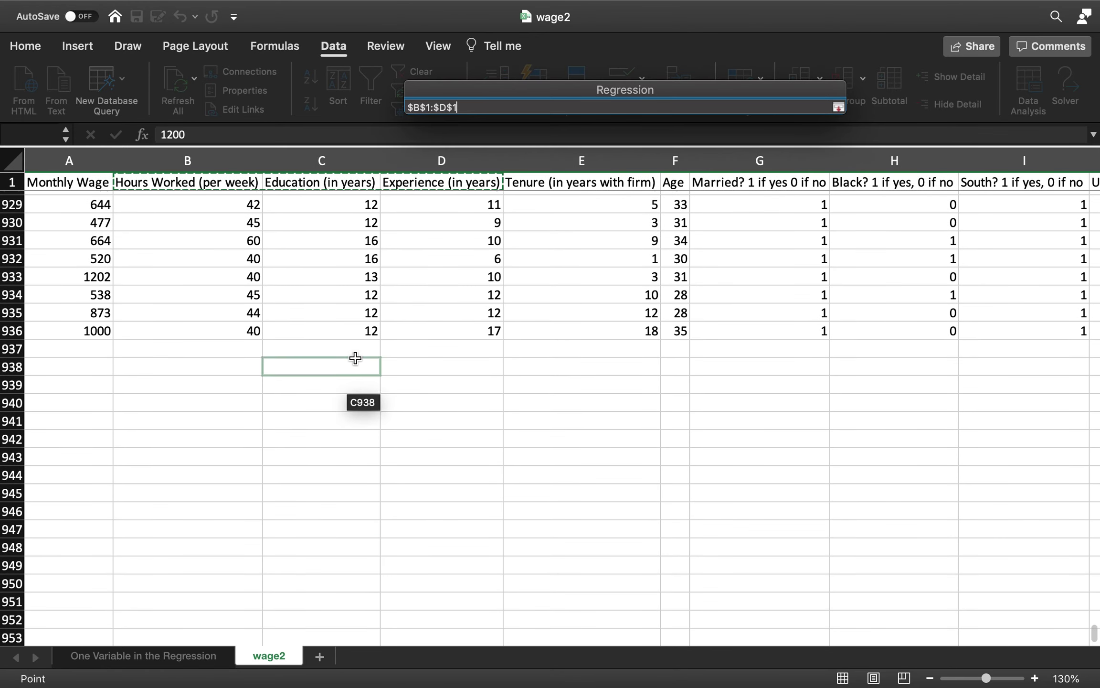
shift+click(474, 333)
key(Return)
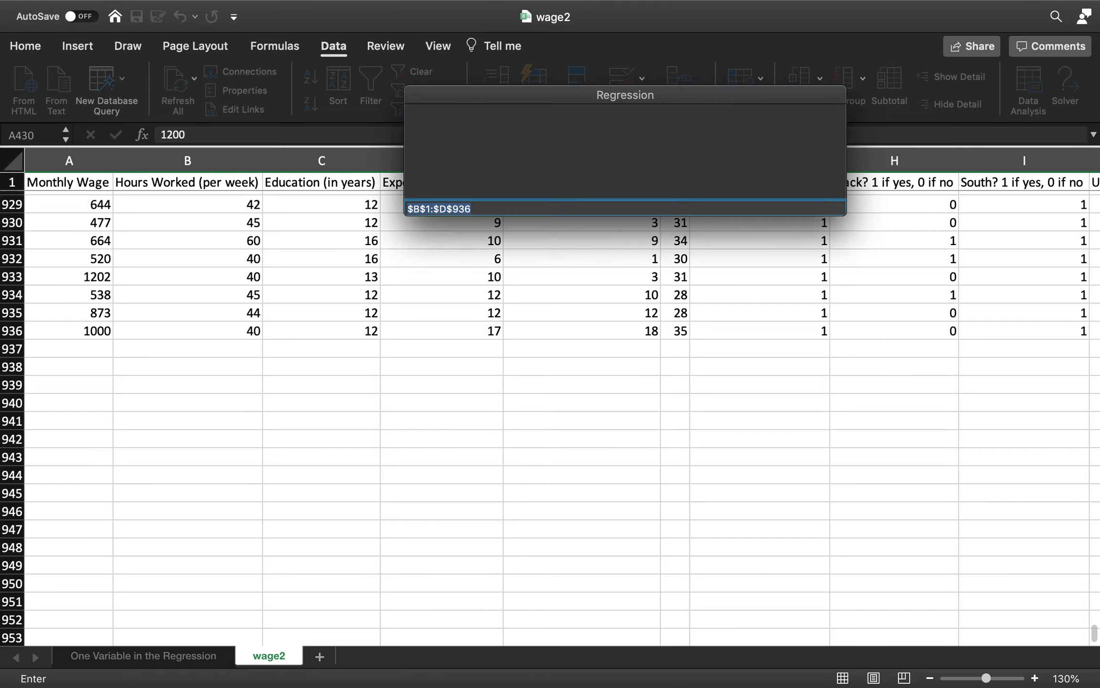
key(Return)
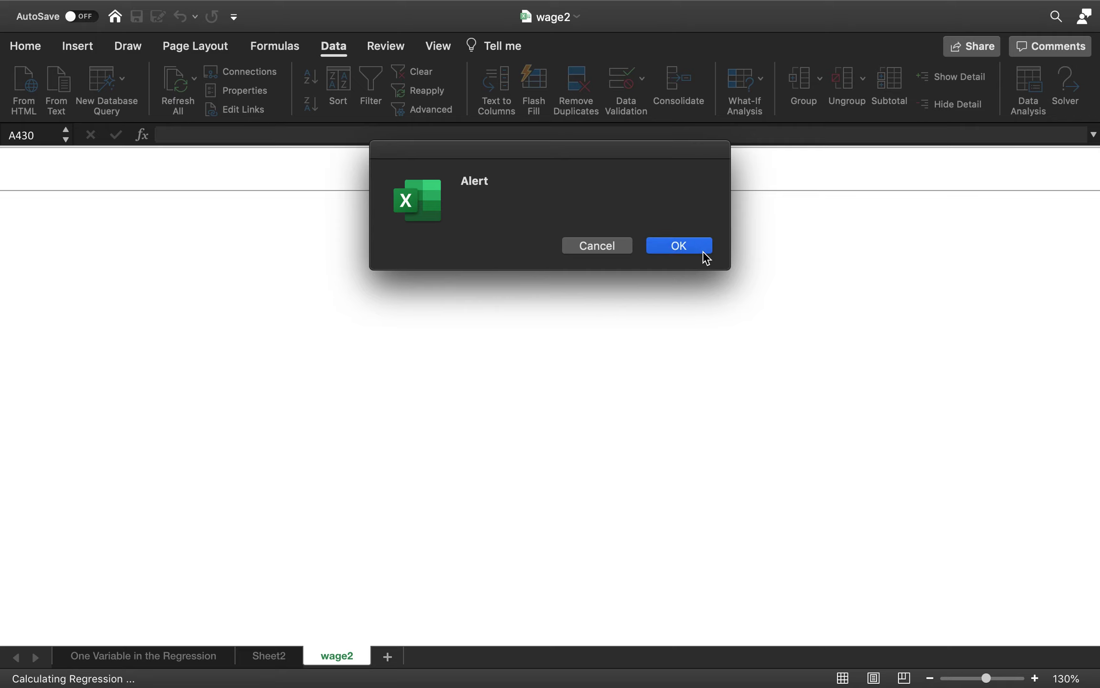
click(704, 253)
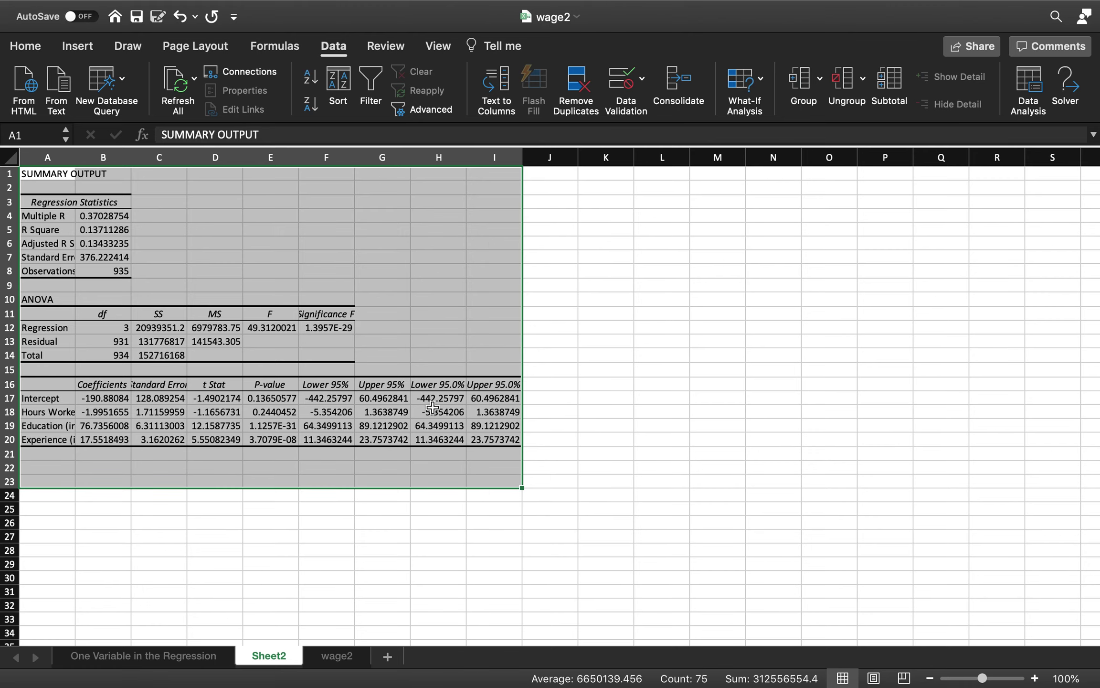
Autofit the widths of columns A and B on the new regression output sheet.
click(1034, 678)
click(1034, 678)
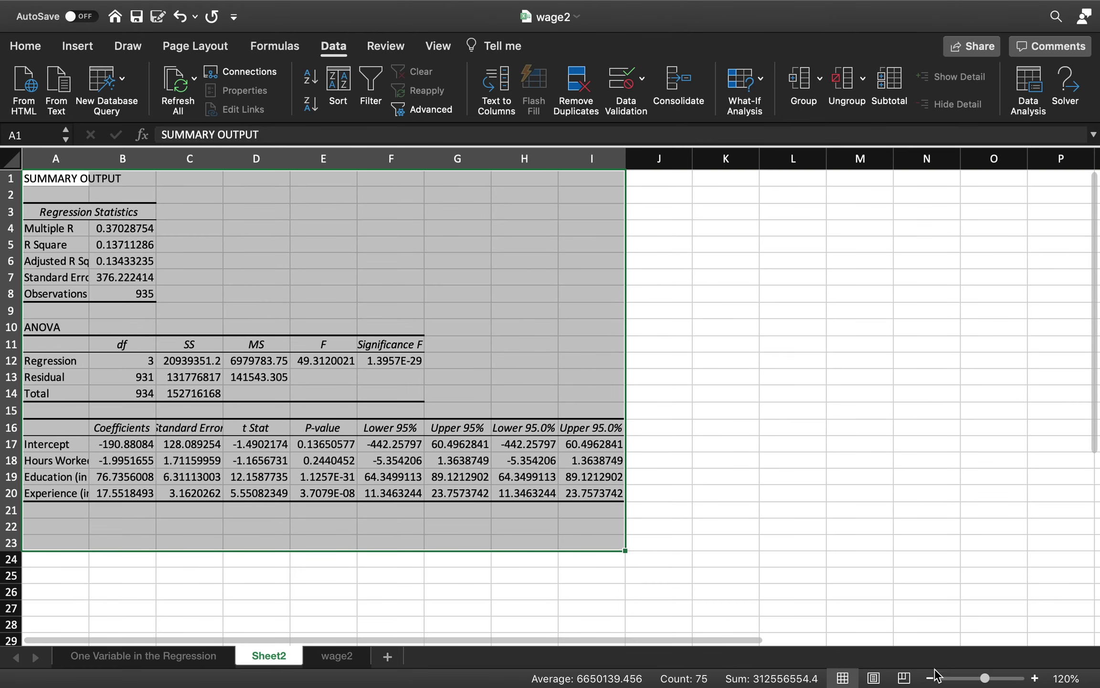
click(562, 604)
click(119, 656)
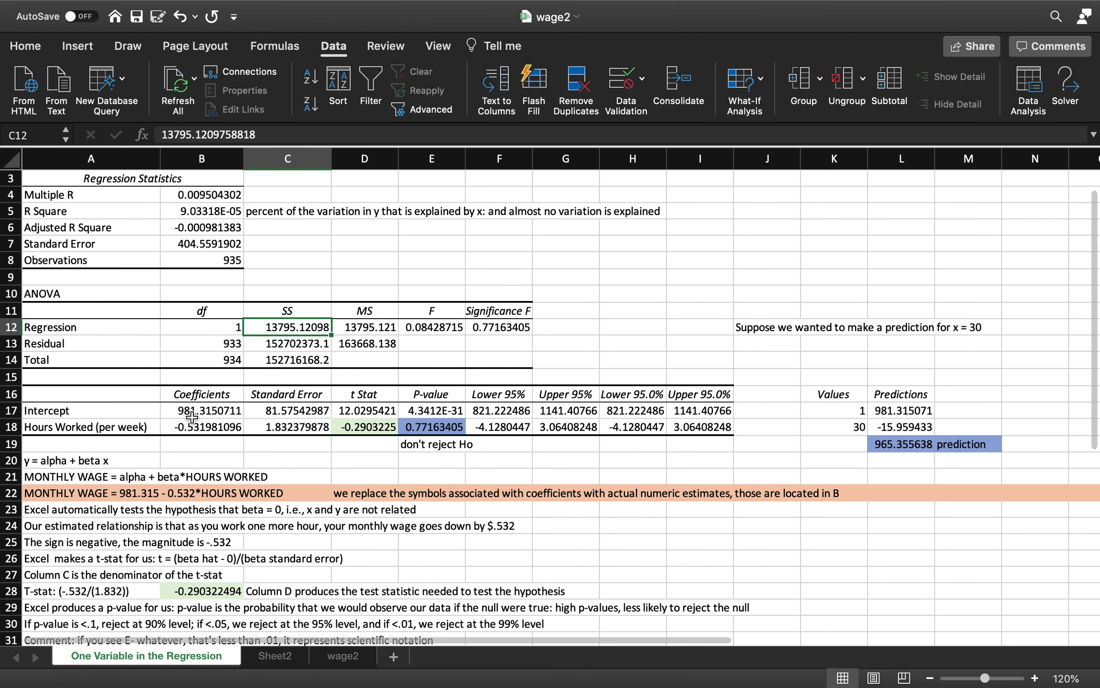
click(279, 658)
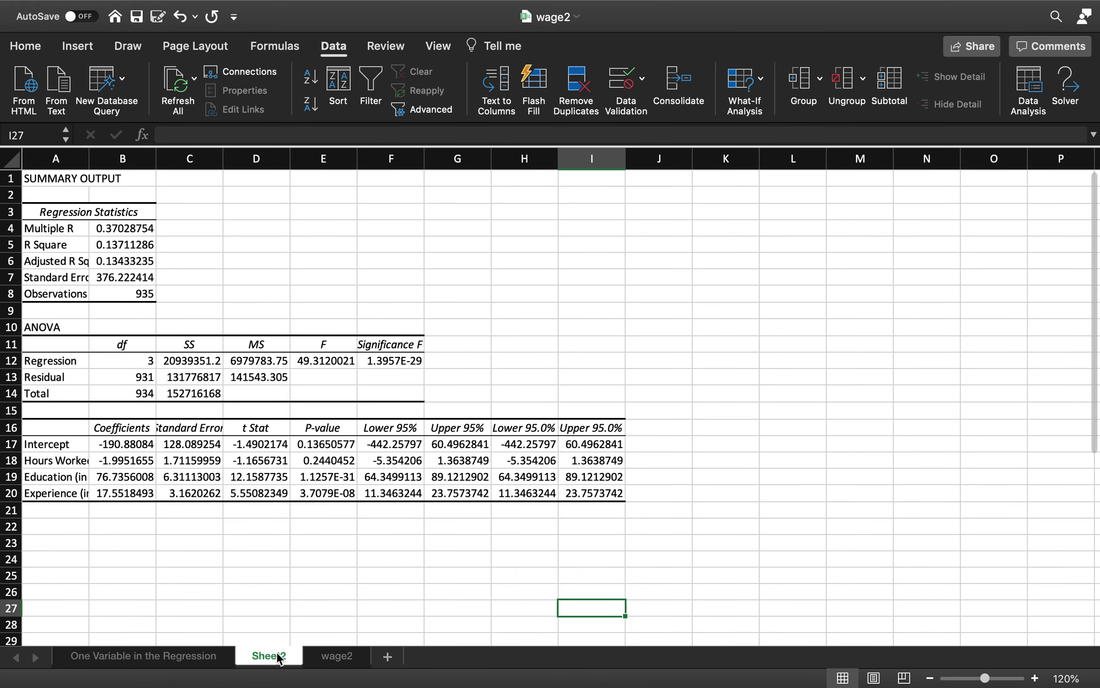
drag(155, 165, 155, 164)
double_click(155, 165)
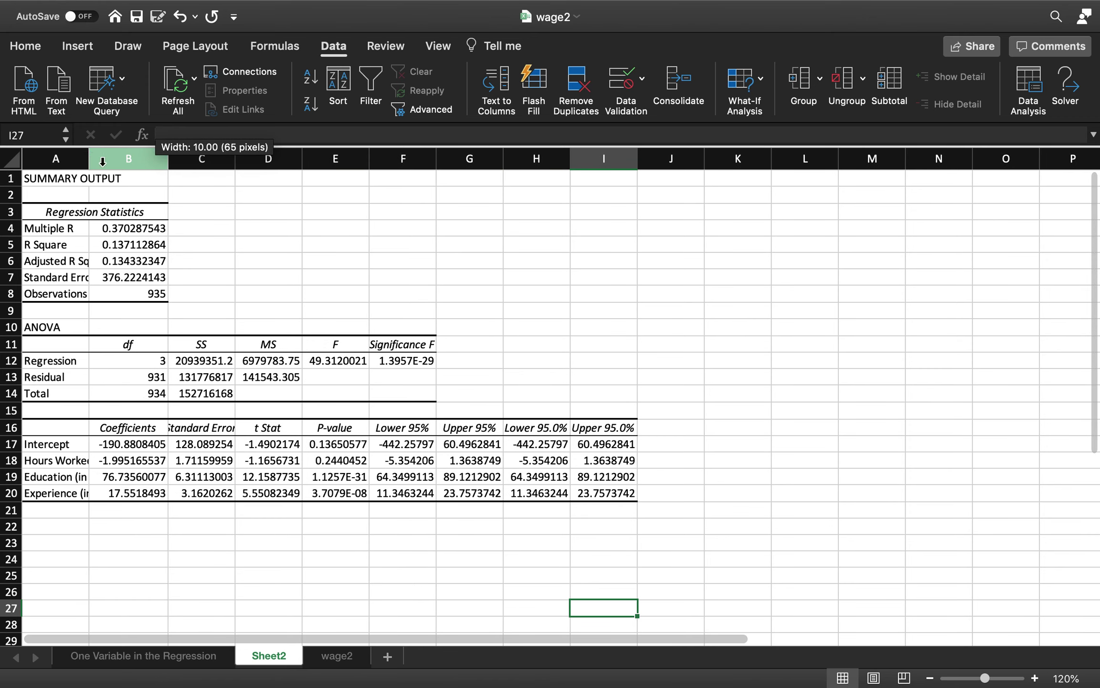
double_click(89, 158)
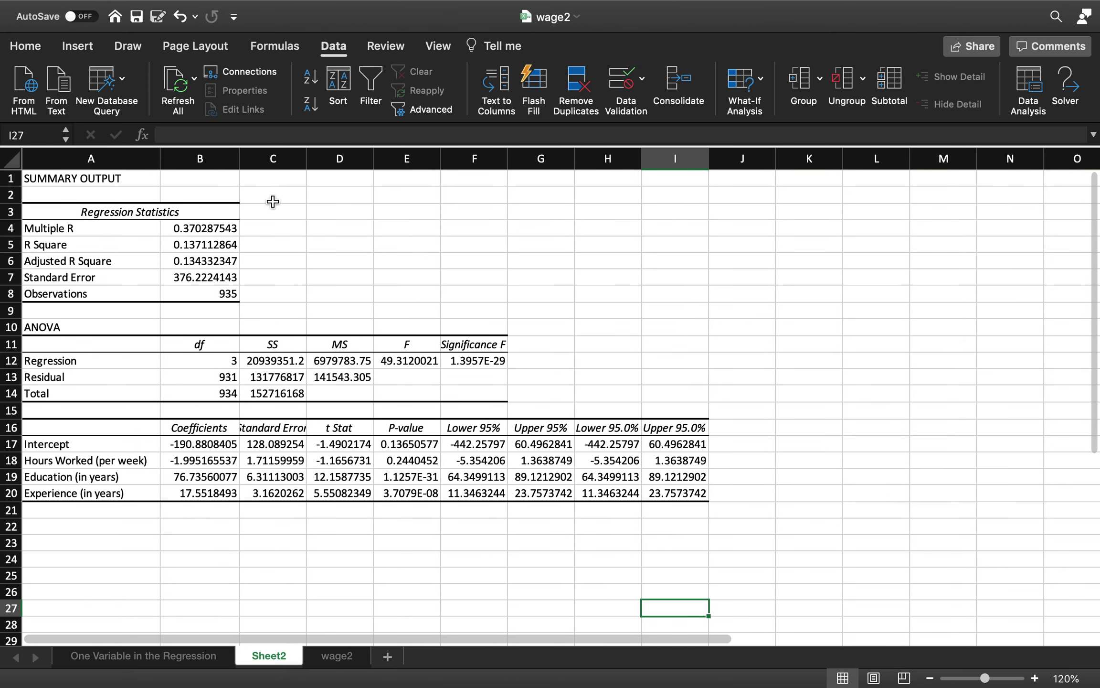
click(239, 158)
Enter the model equation "We estimated yhat = b0 + b1*x1 + b2*x2 + b3*x3" in A22.
click(96, 524)
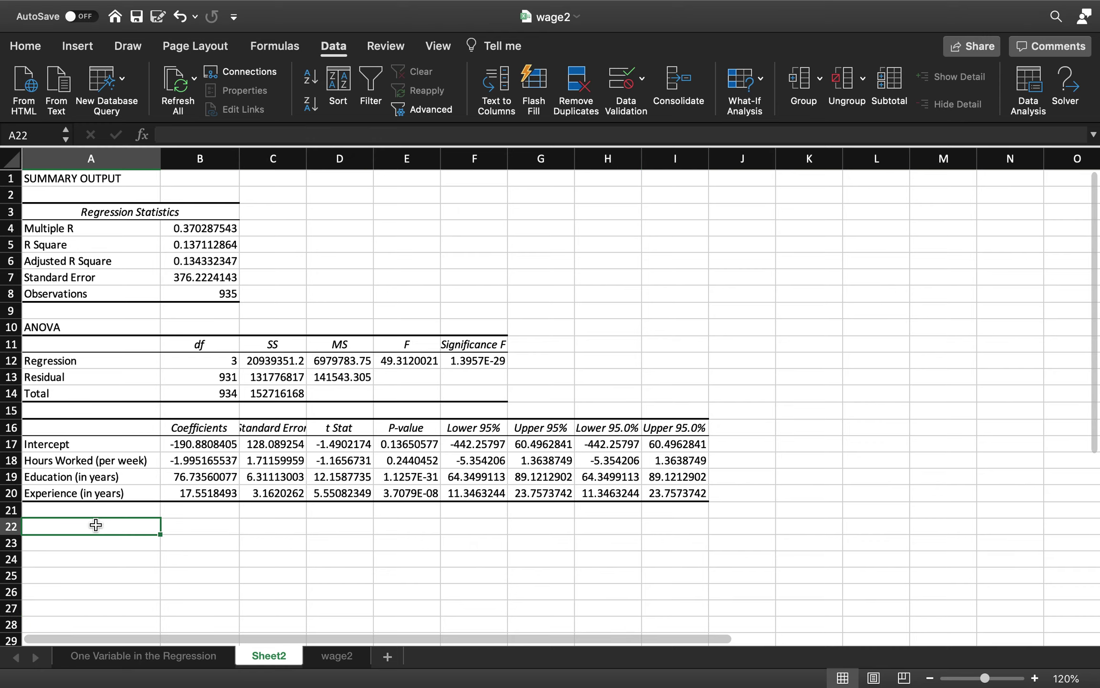
text(We estimated y)
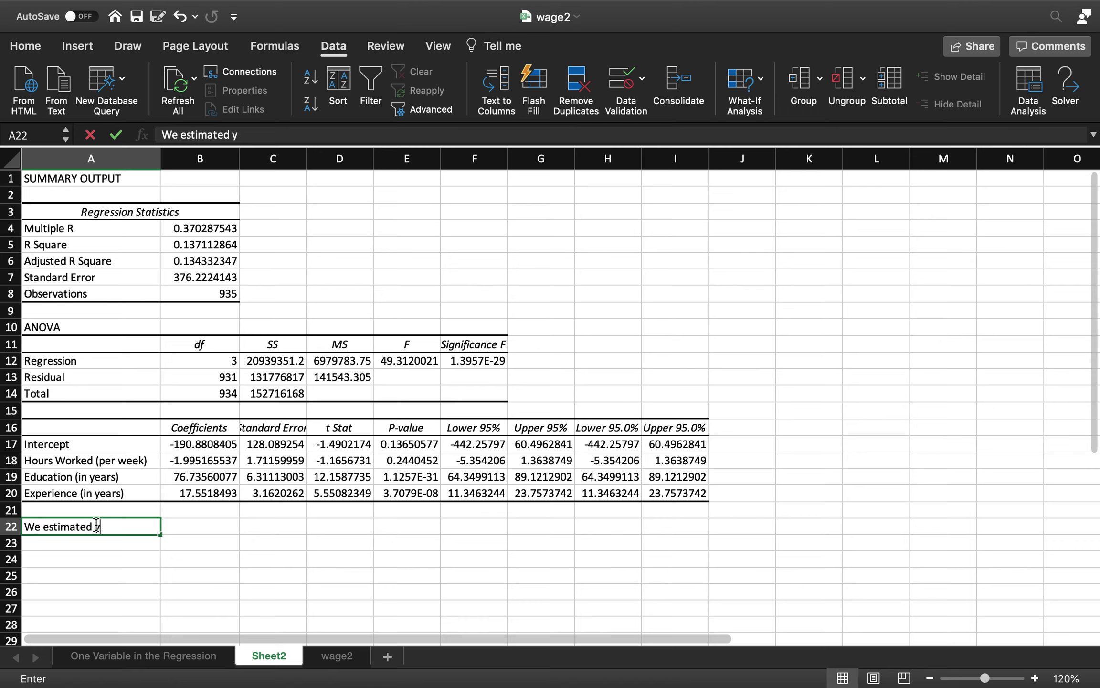
text(hat =)
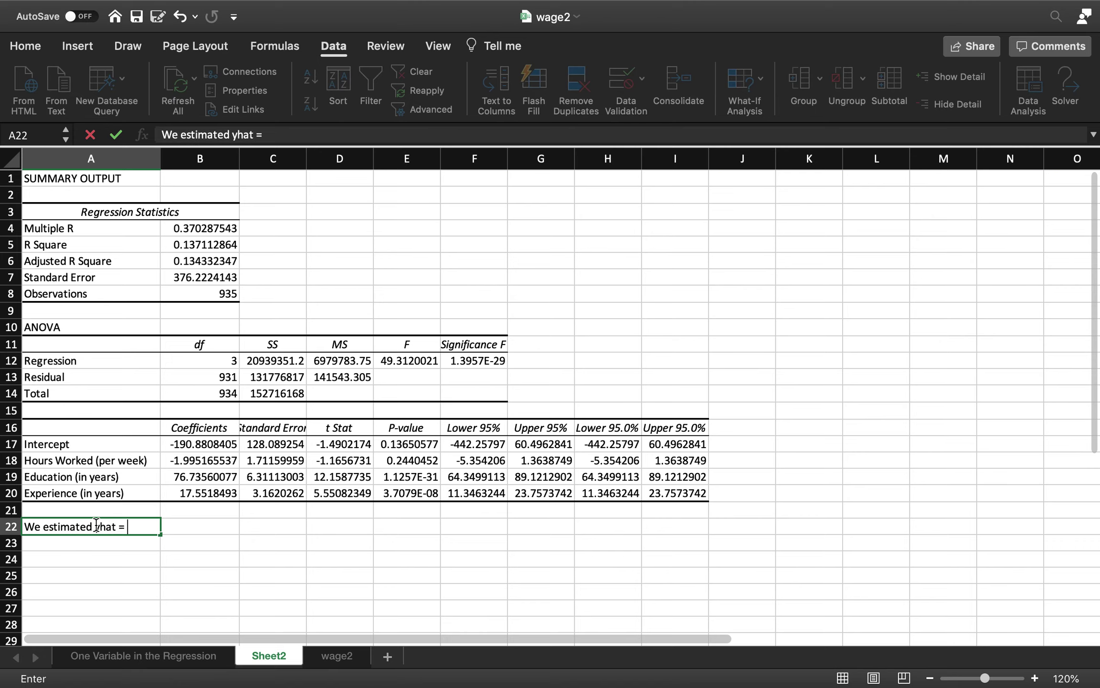
text( b0 + b1*x1 + b2)
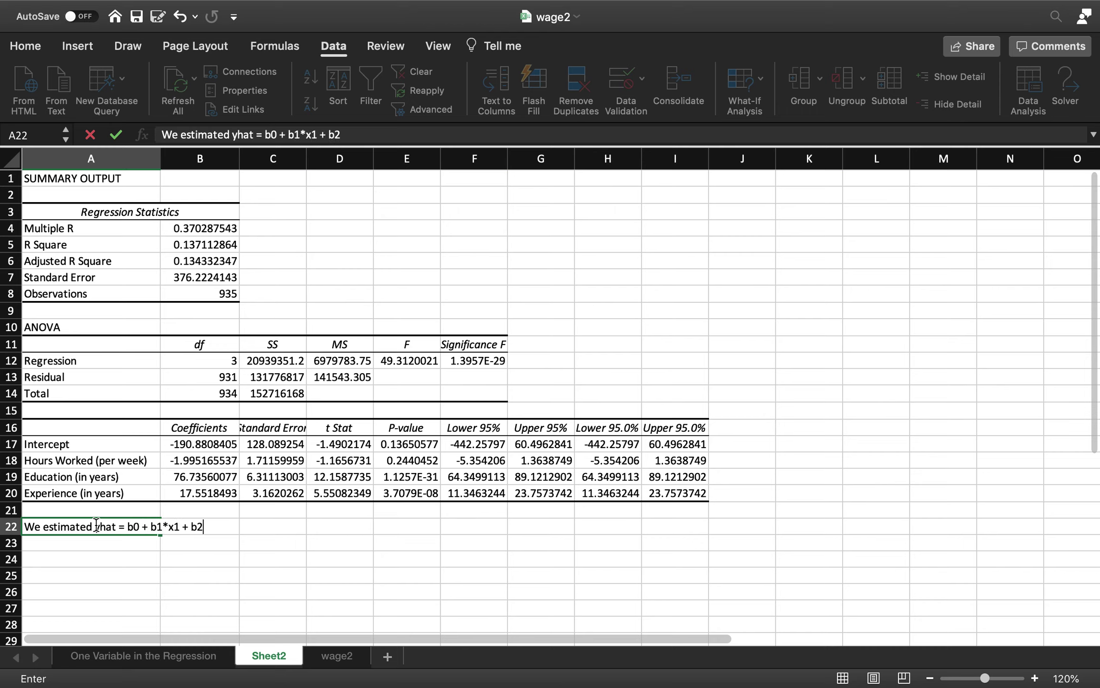
text(*x2 + b3*x3)
key(Return)
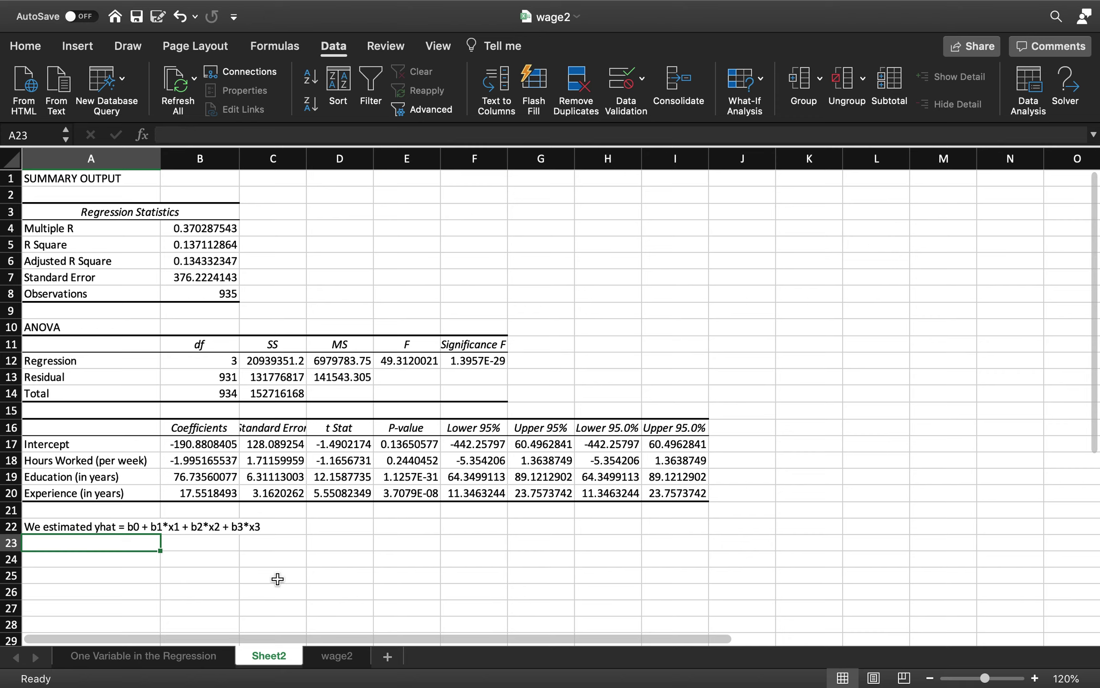
Enter "b0: intercept" in A23 and "b1: measures how a one-unit change in variable x1 impacts y" in A24.
text(b0: intercept)
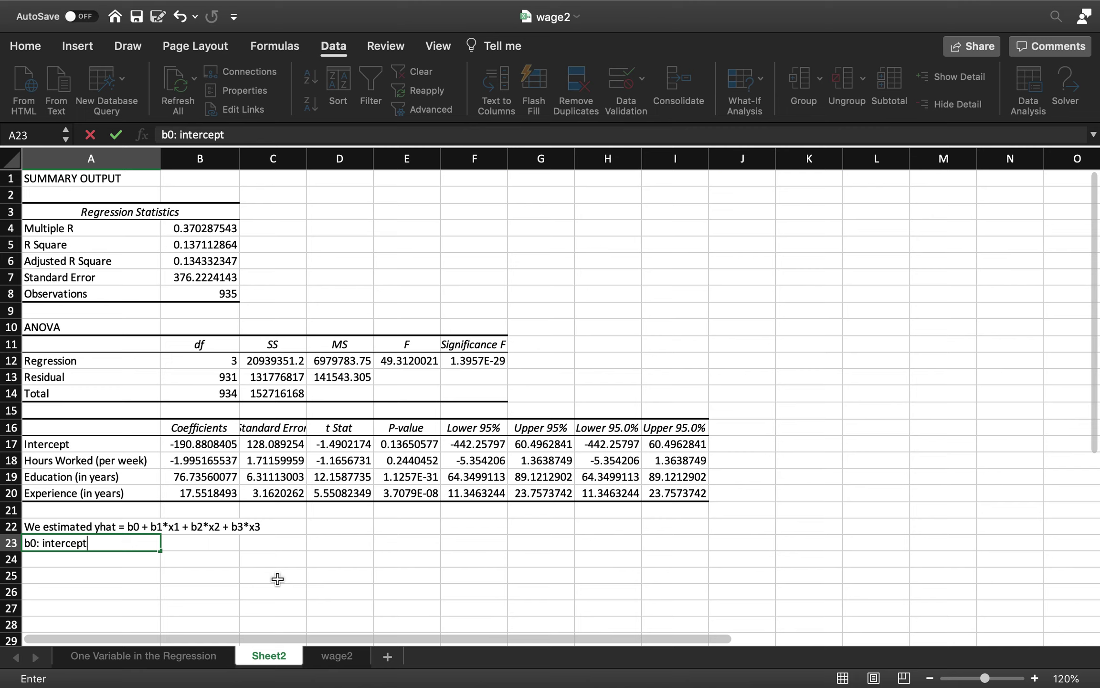
key(Return)
text(b1: measures how a)
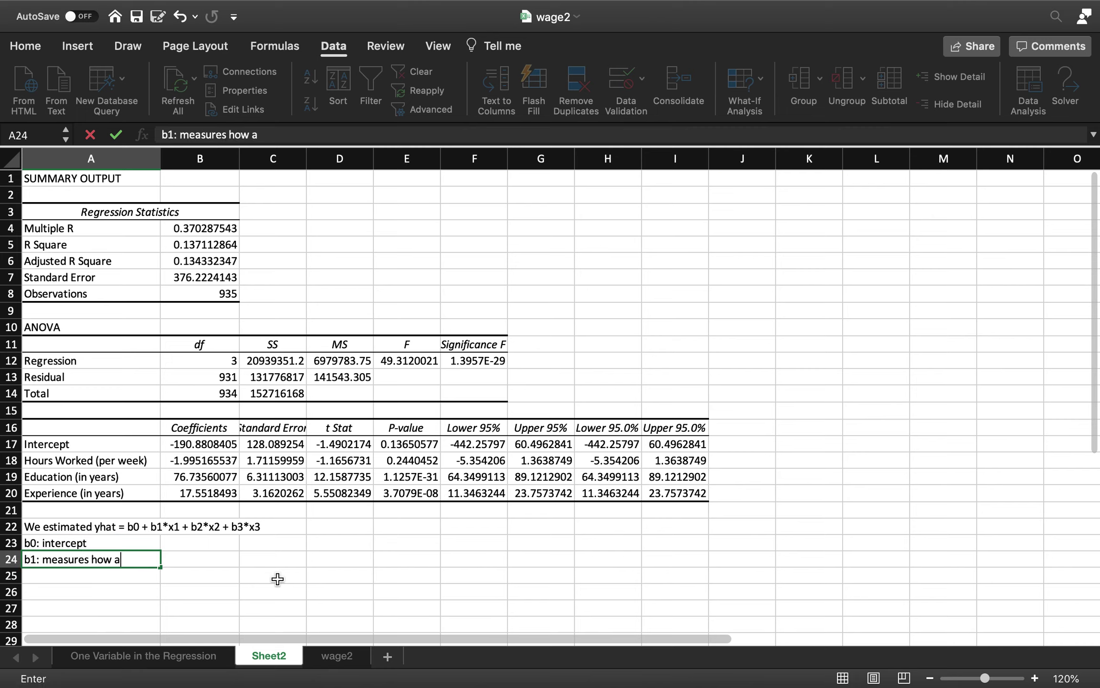
text( one-unit cha)
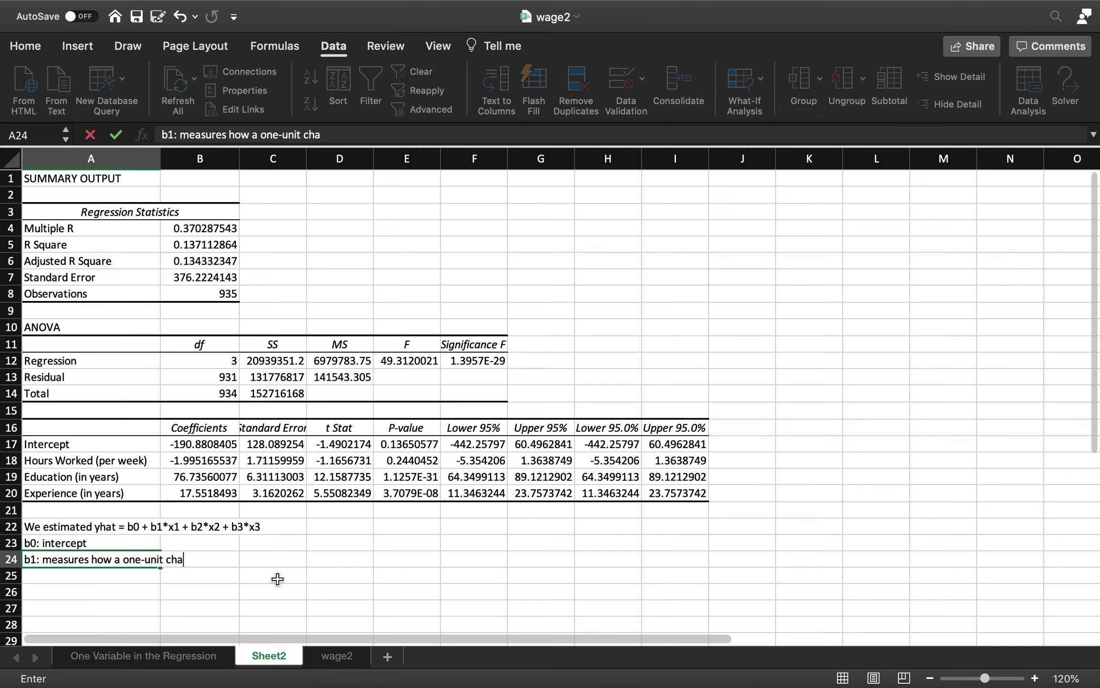
text(nge in variable x)
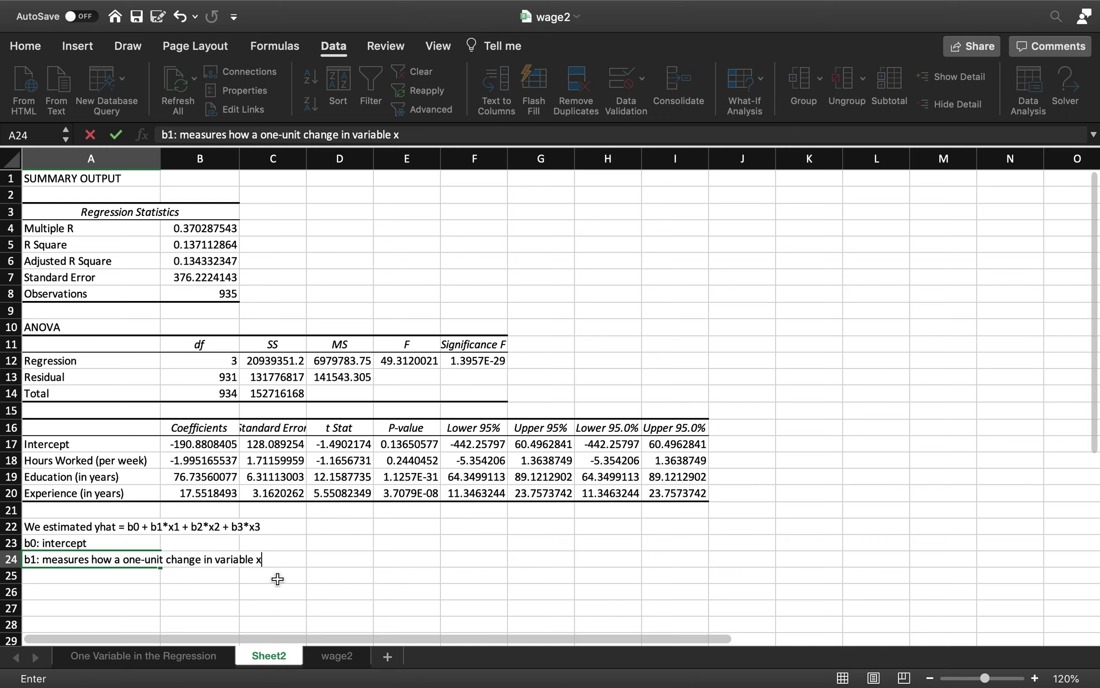
text(1 impacts y)
key(Return)
Enter "b2: measures how a one-unit change in variable x2 impacts y" in A25.
text(b2: me)
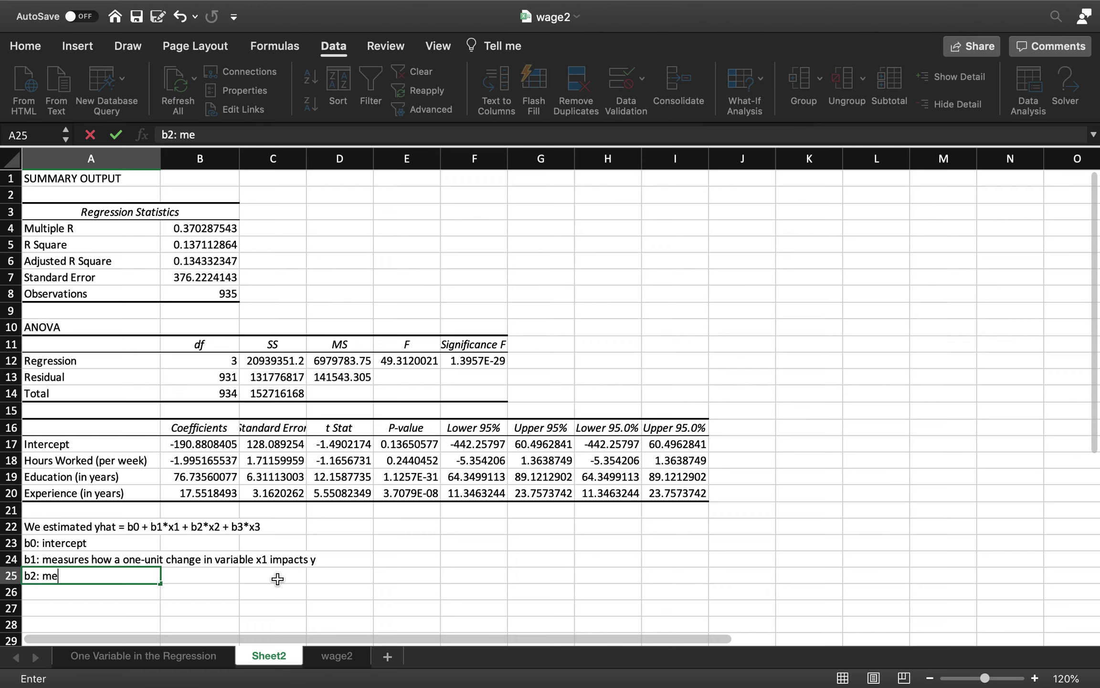
text(asures how a one)
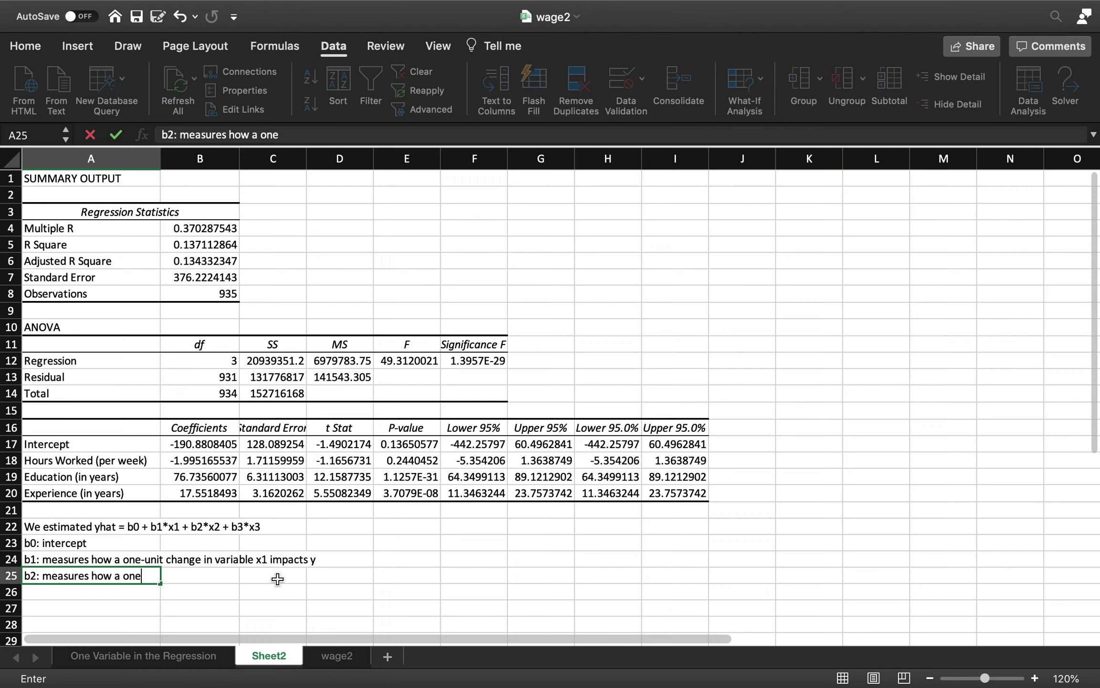
text(-unit change in )
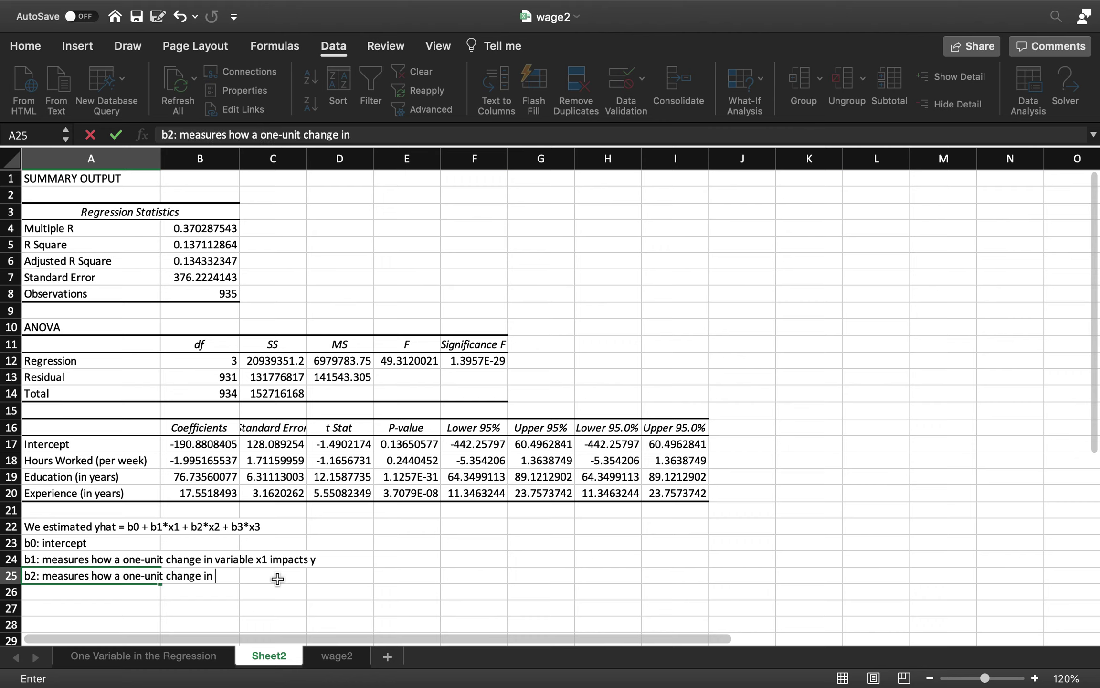
text(variable x2 impact)
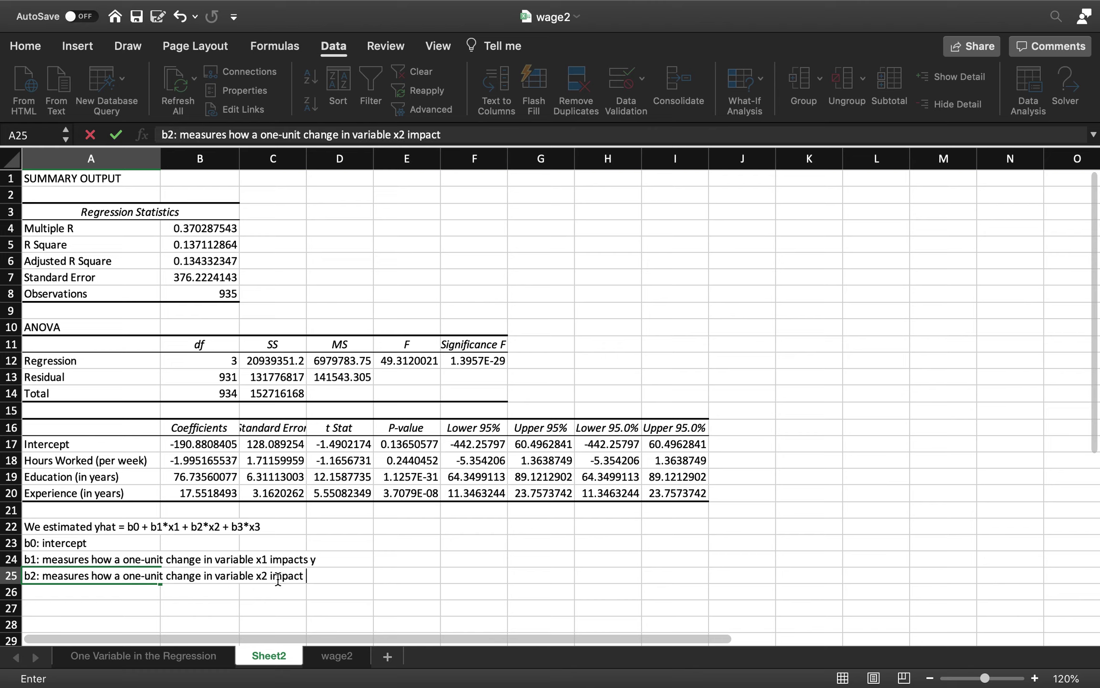
key(BackSpace)
text(s y)
key(Return)
Enter "b3: measures how a one-unit change in variable x3 impacts y" in A26.
text(b23)
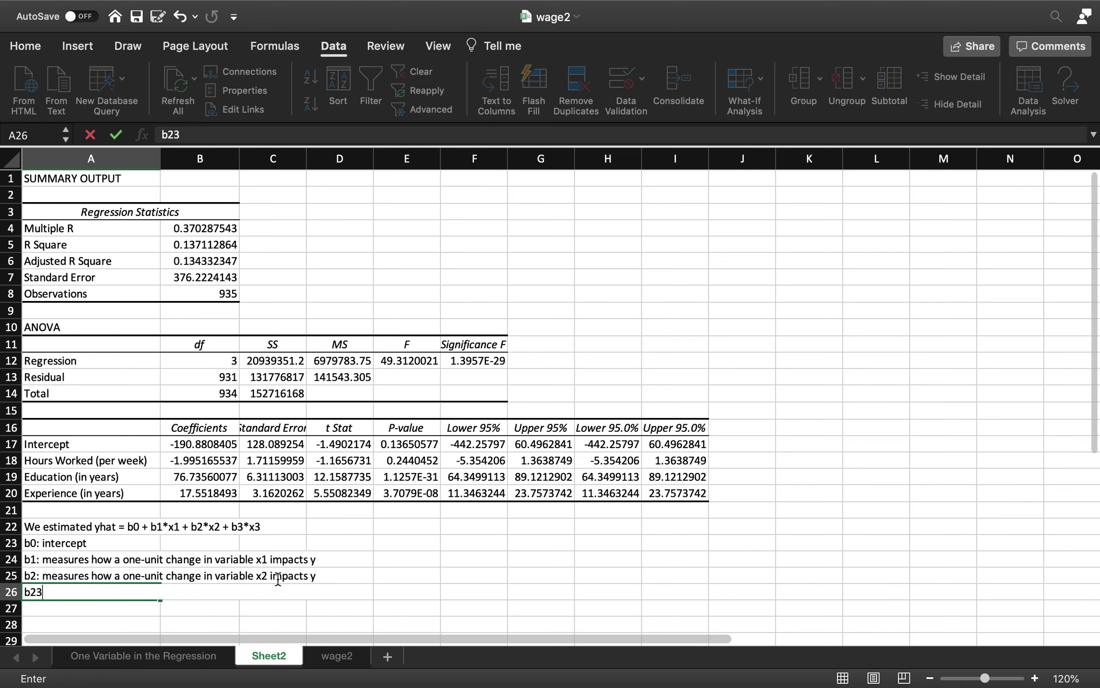
key(BackSpace)
key(BackSpace)
text(3: measures how a one-)
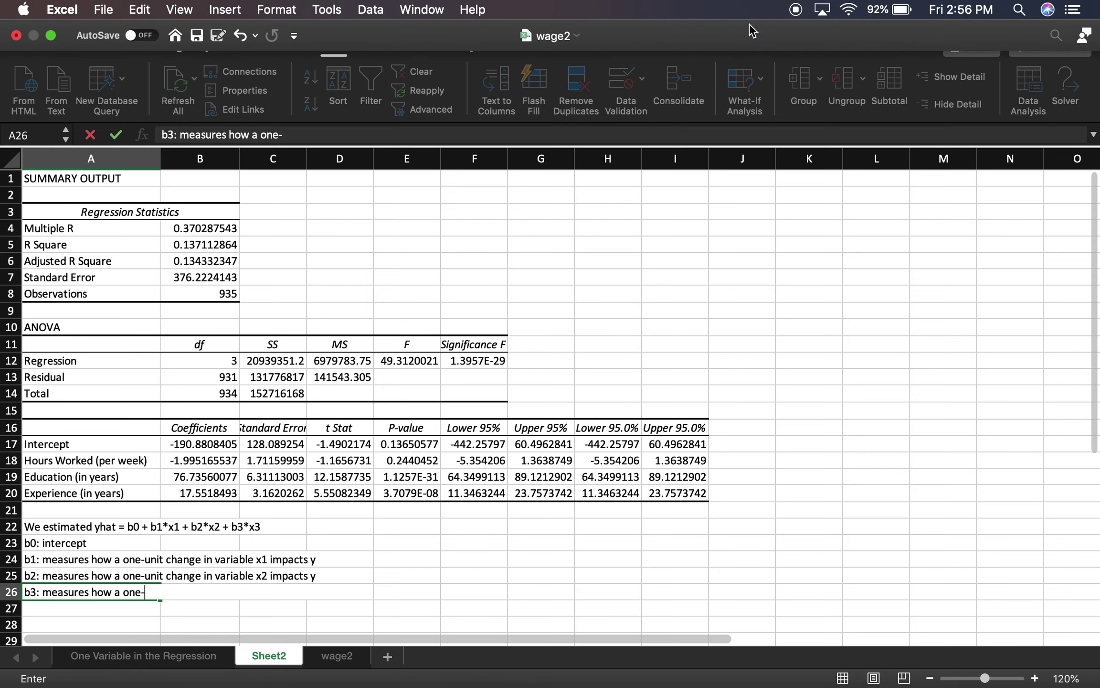
text(unit c)
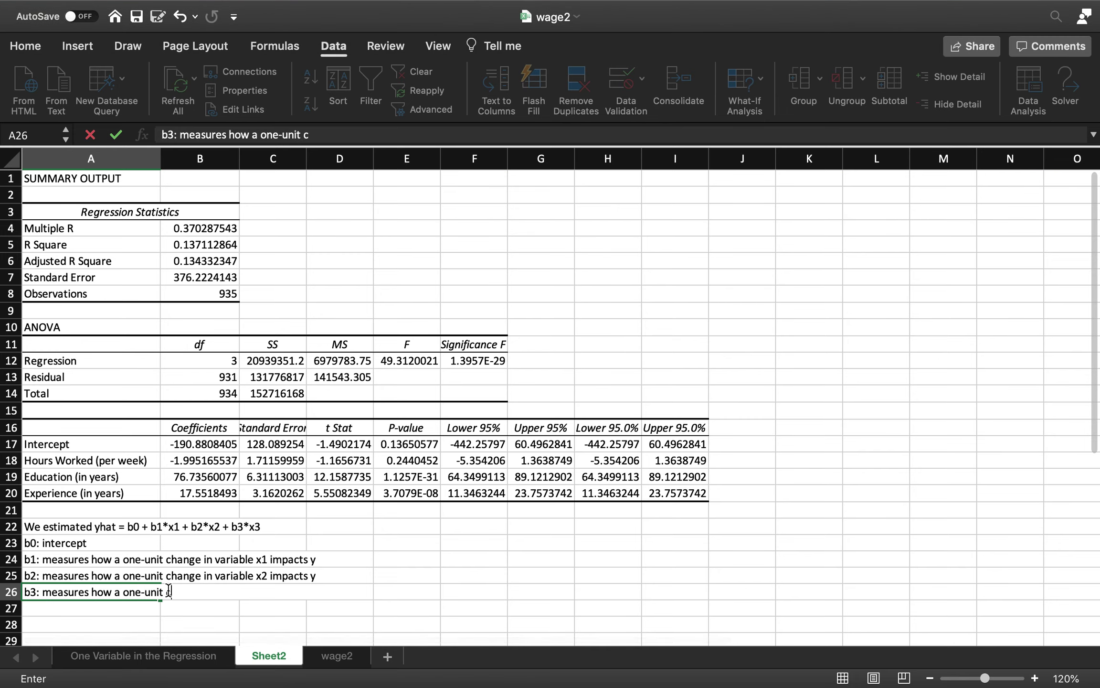
text(hange in variable x3)
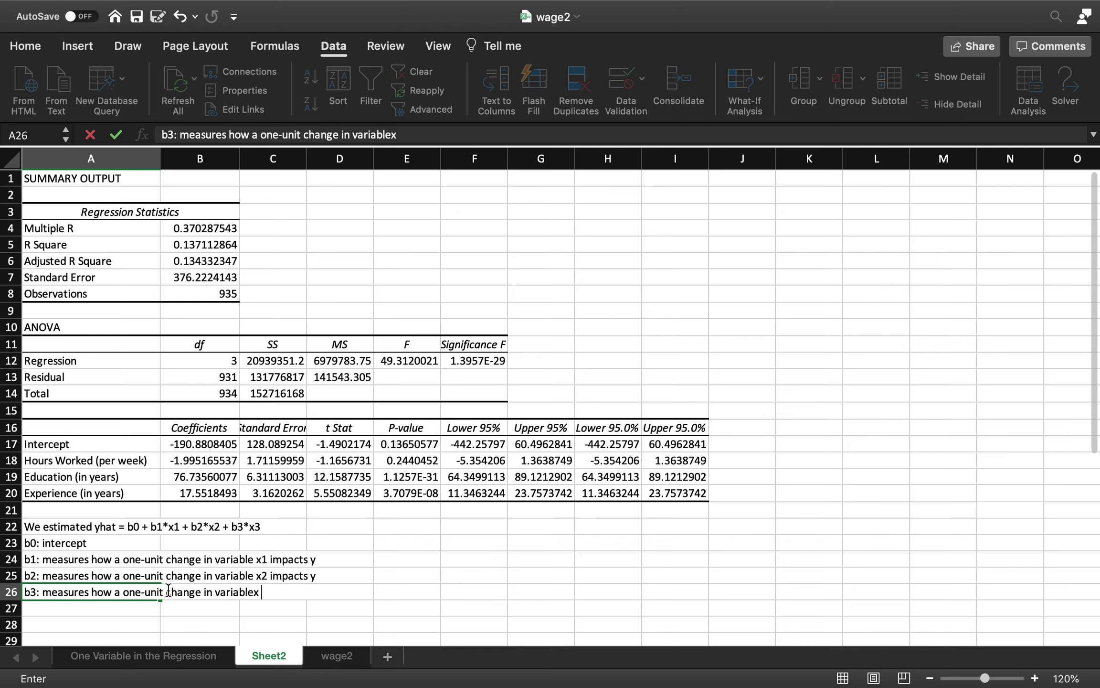
text( impacts y)
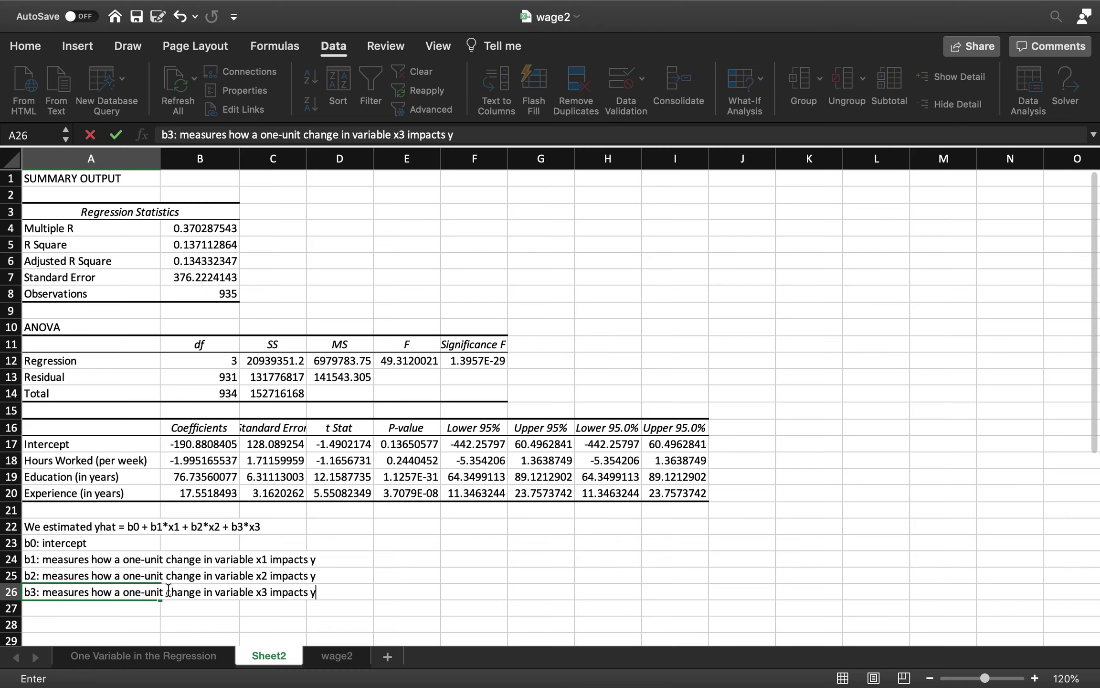
Widen column A so the coefficient notes in rows 22 to 26 fit inside it.
click(201, 159)
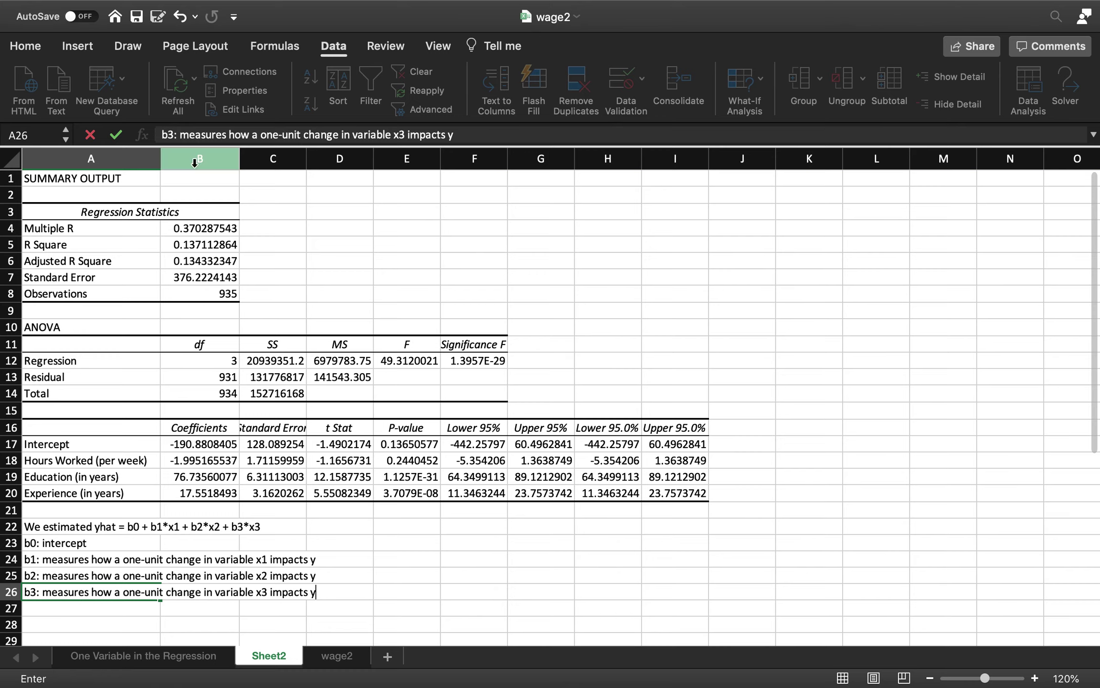
drag(161, 167, 345, 167)
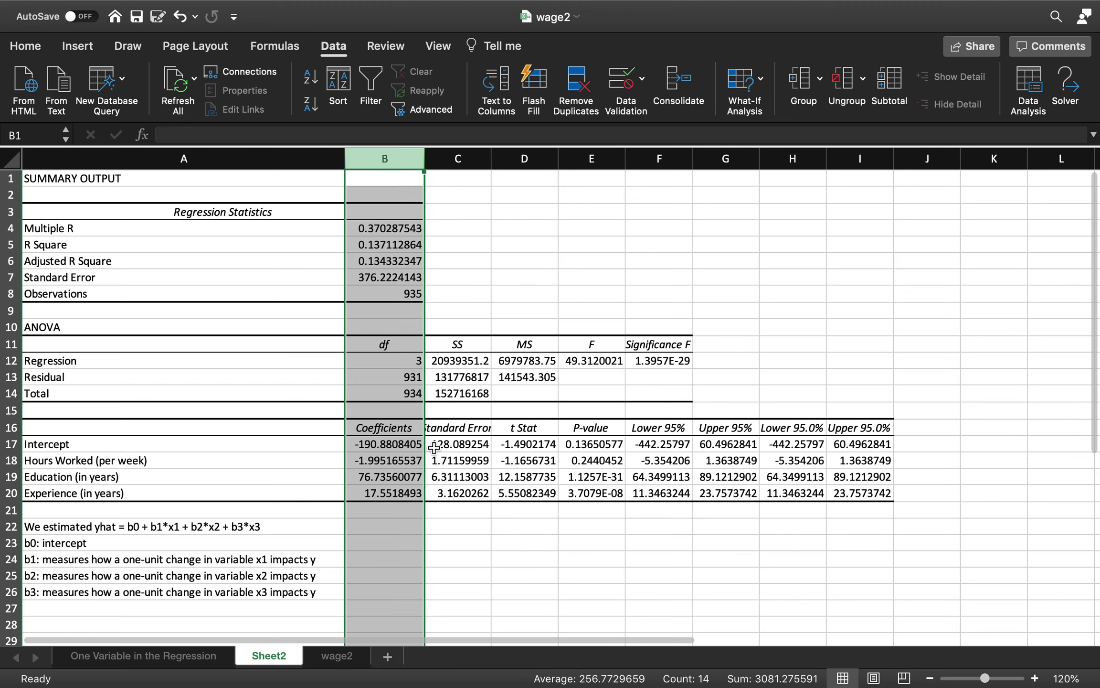
click(376, 546)
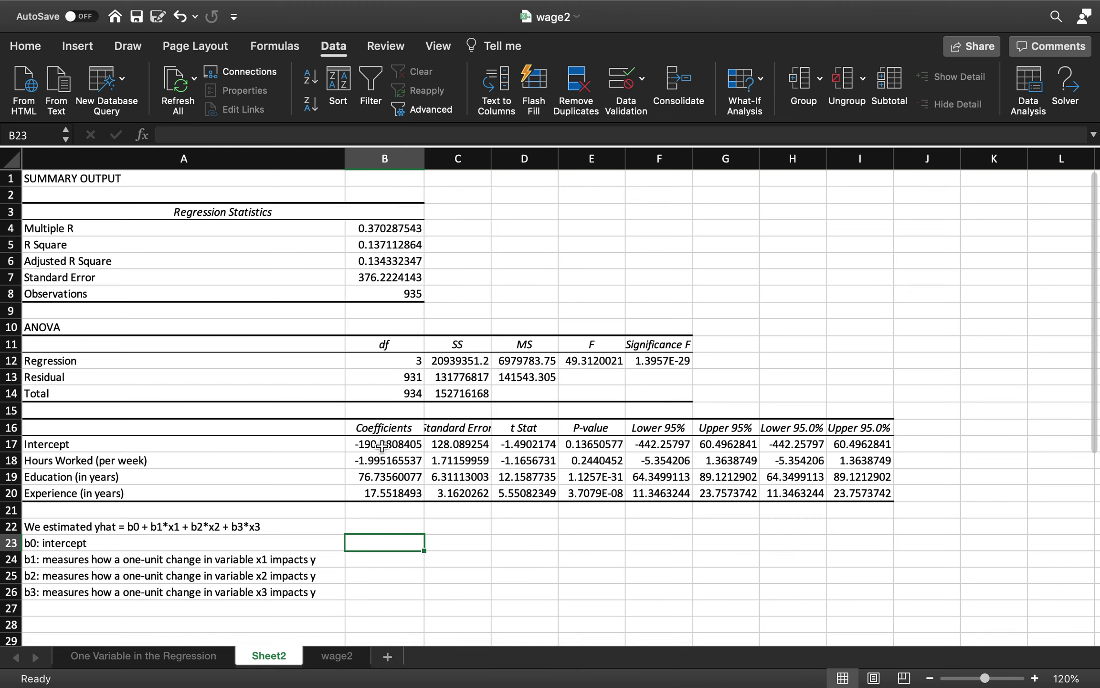
Label the variables beside the notes: "x1: hours worked" in B24, "x2: education" in B25 and "x3: experience" in B26.
click(369, 562)
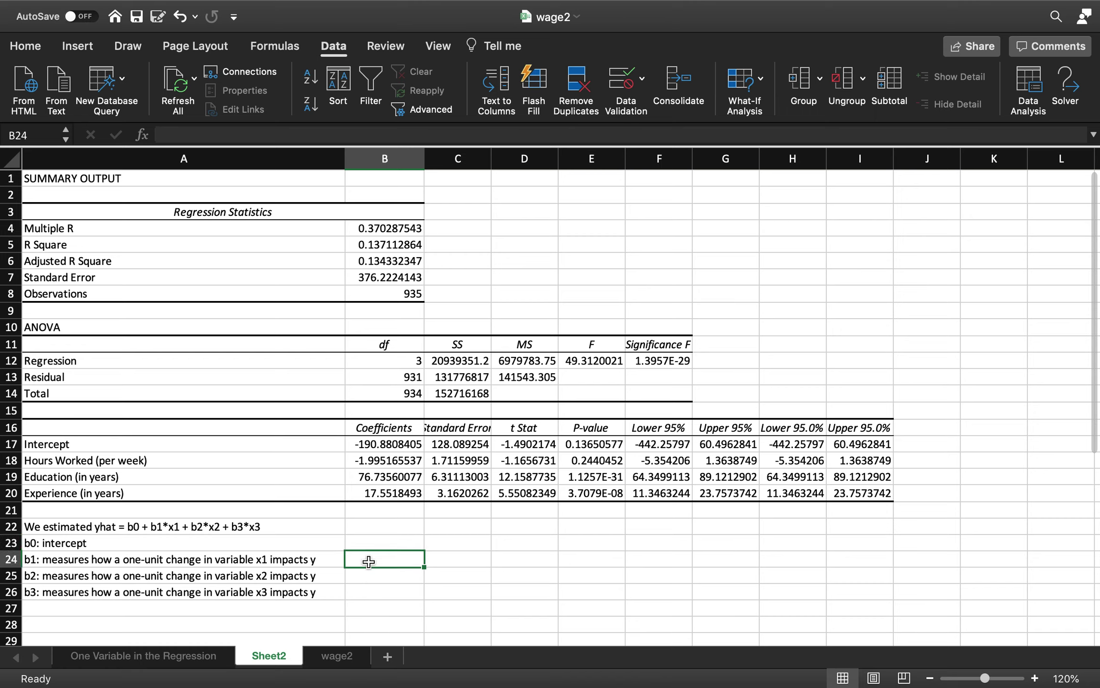
text(x1: hours worked)
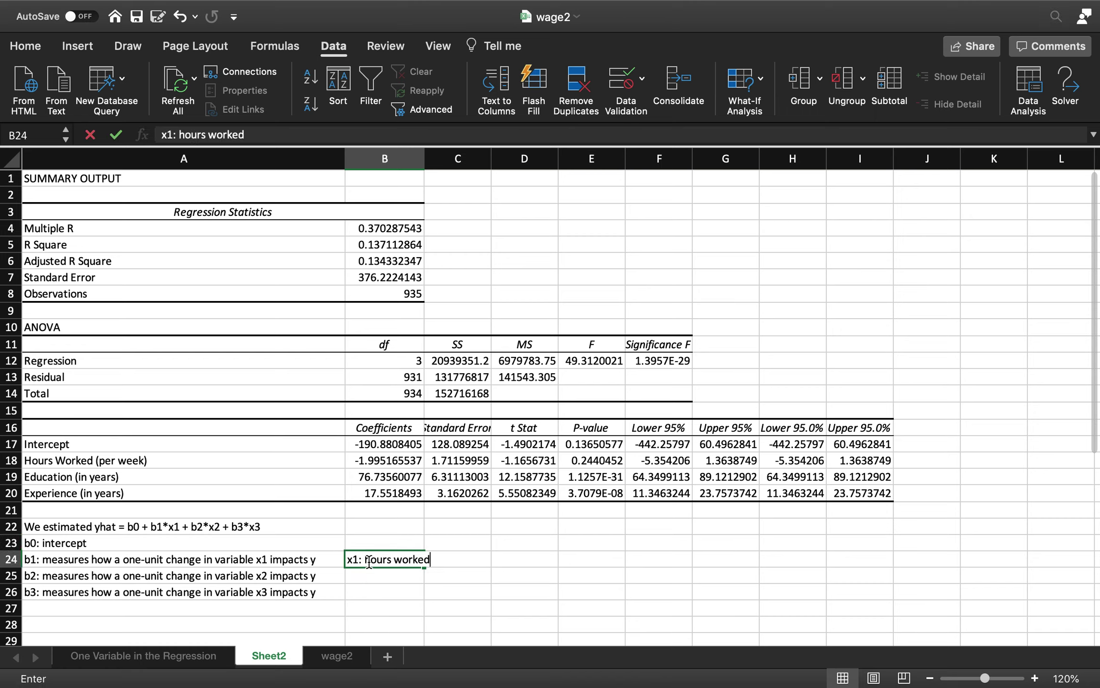
key(Return)
text(x2)
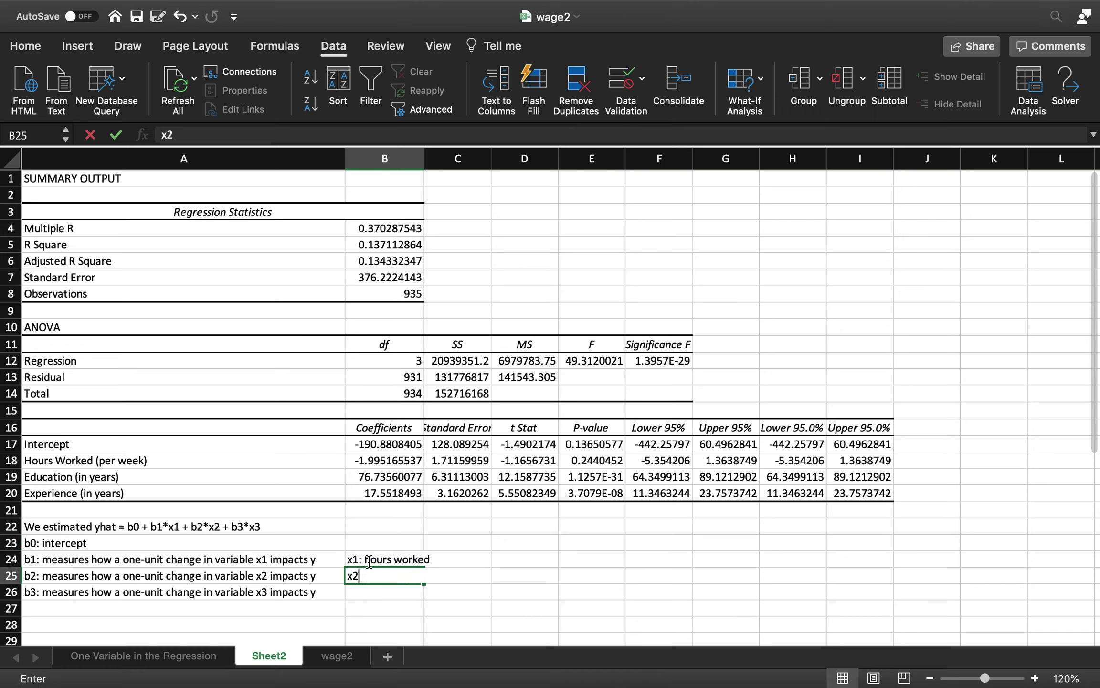
text(: education)
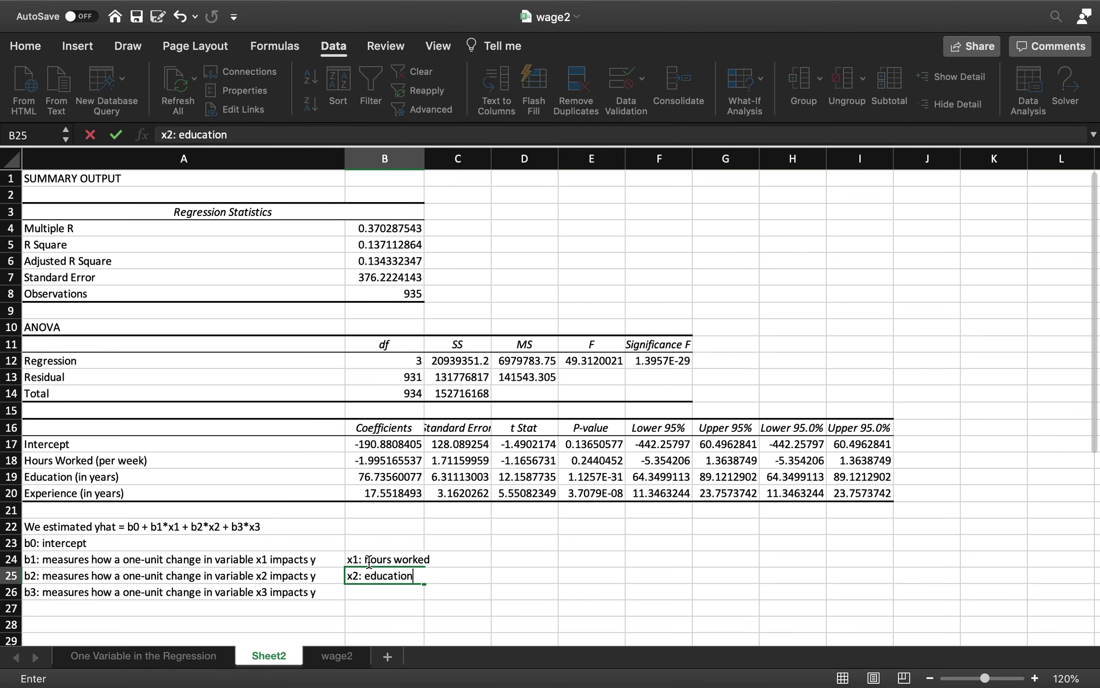
key(Return)
text(x3: e)
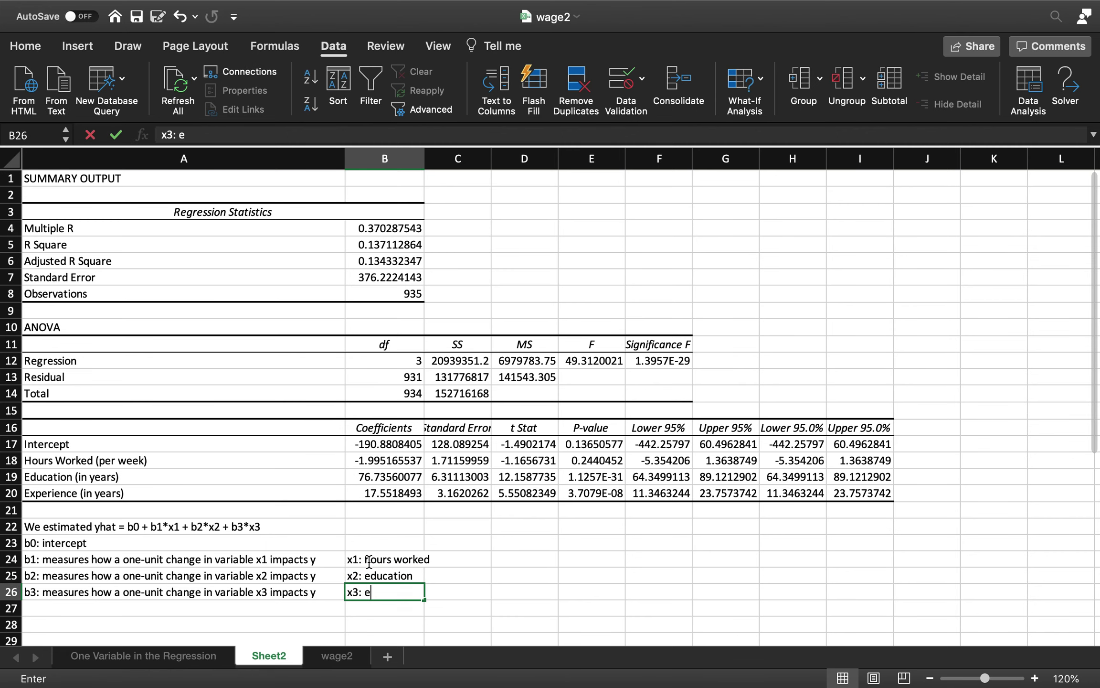
text(xperience)
key(Return)
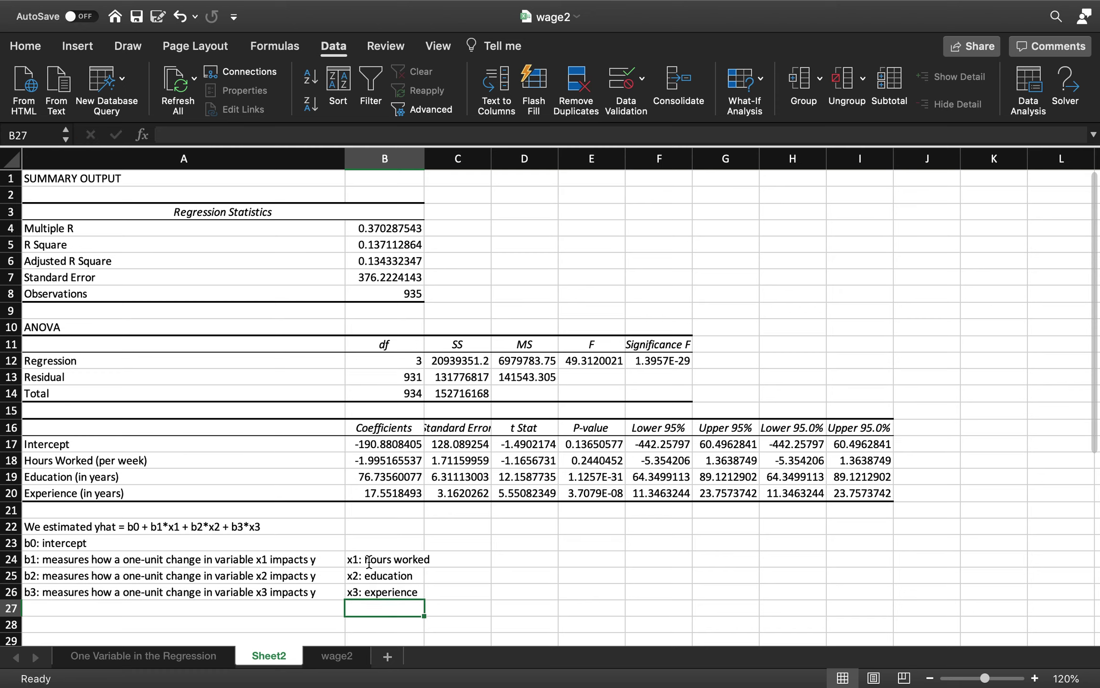
Enter "MONTHLY WAGE = b0 + b1*HOURS WORKED + b2*EDUCATION + b3*EXPERIENCE" in A27.
click(56, 607)
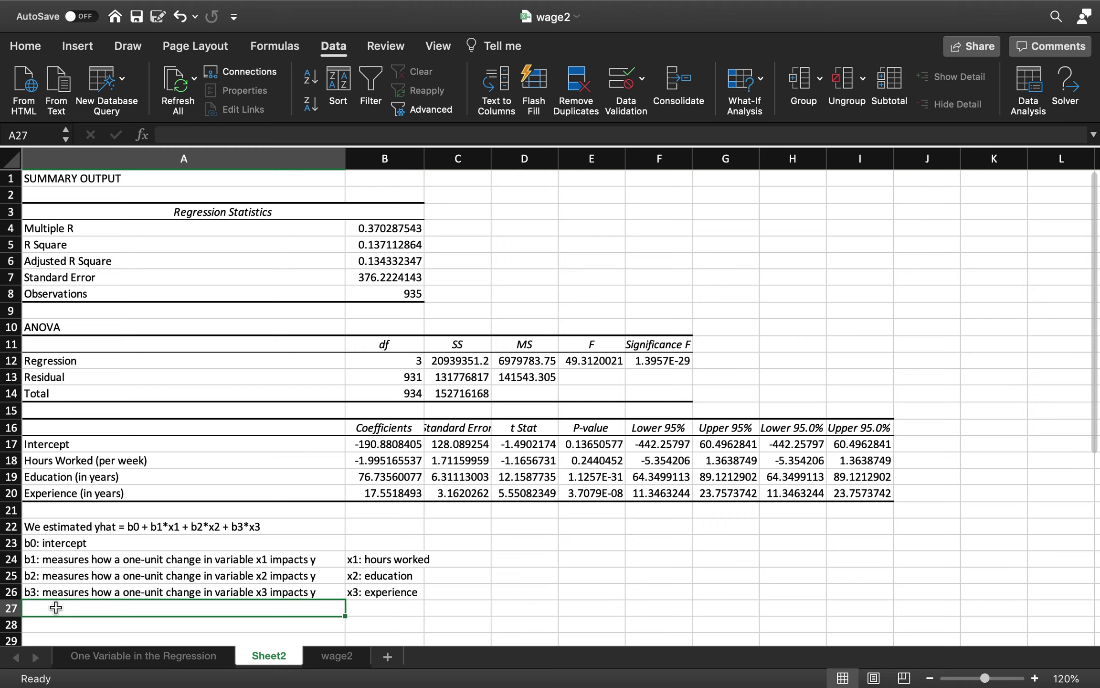
text(MONT)
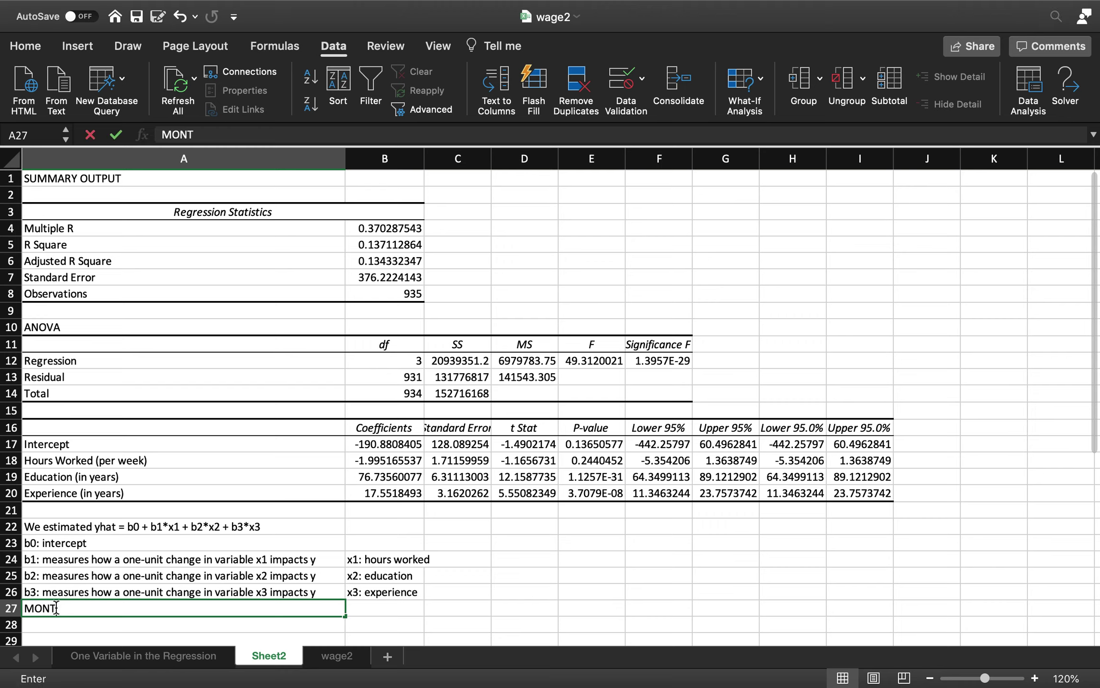
text(HLY WAGE)
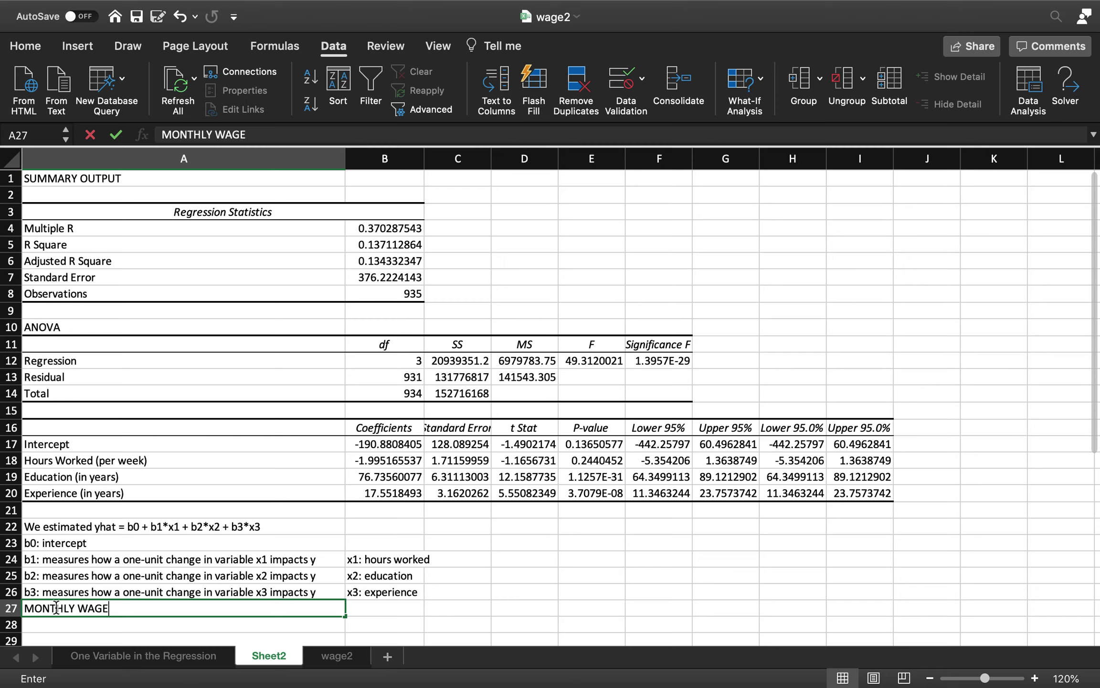
text( = )
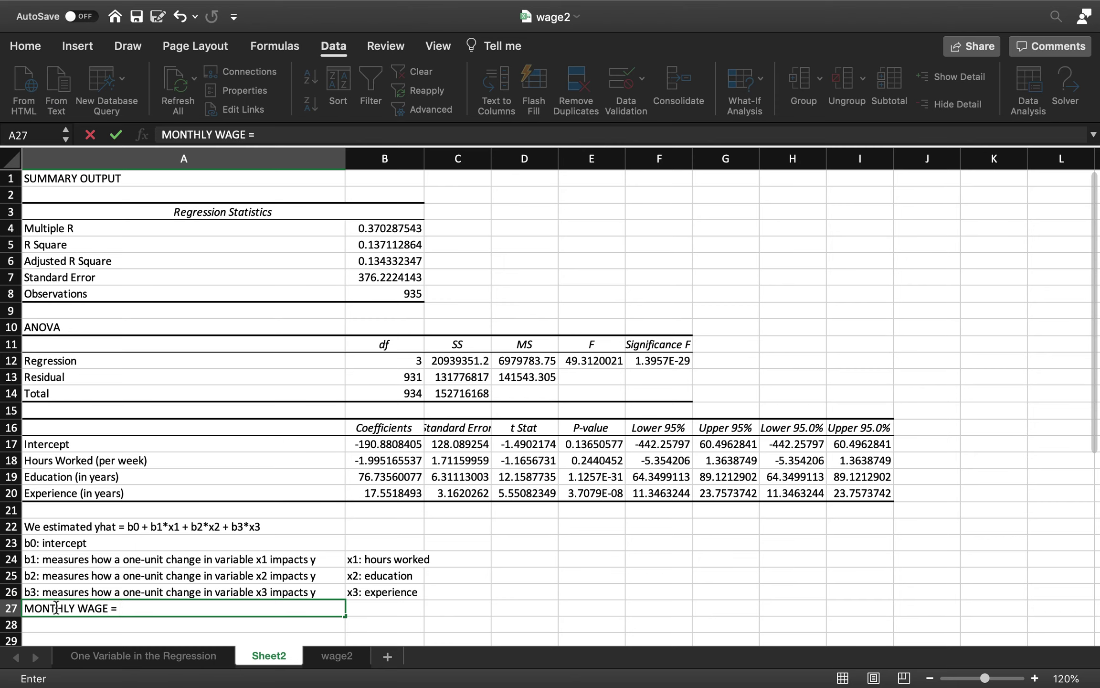
text(b0 + b1*HOURS WORKED + )
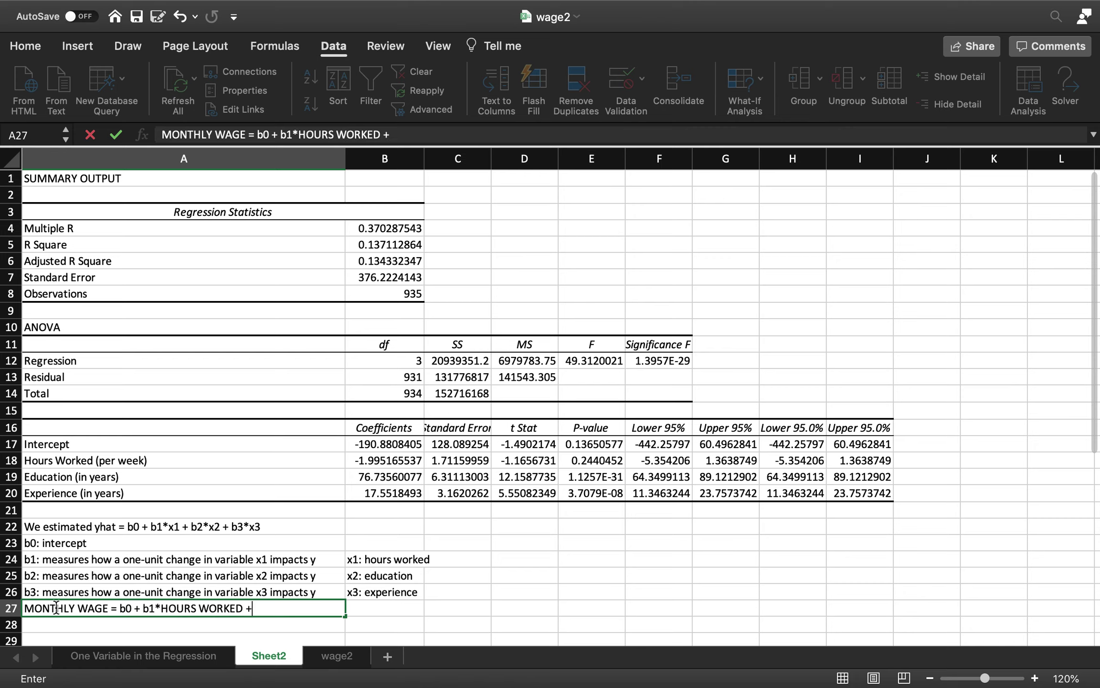
text(b2*EDUC)
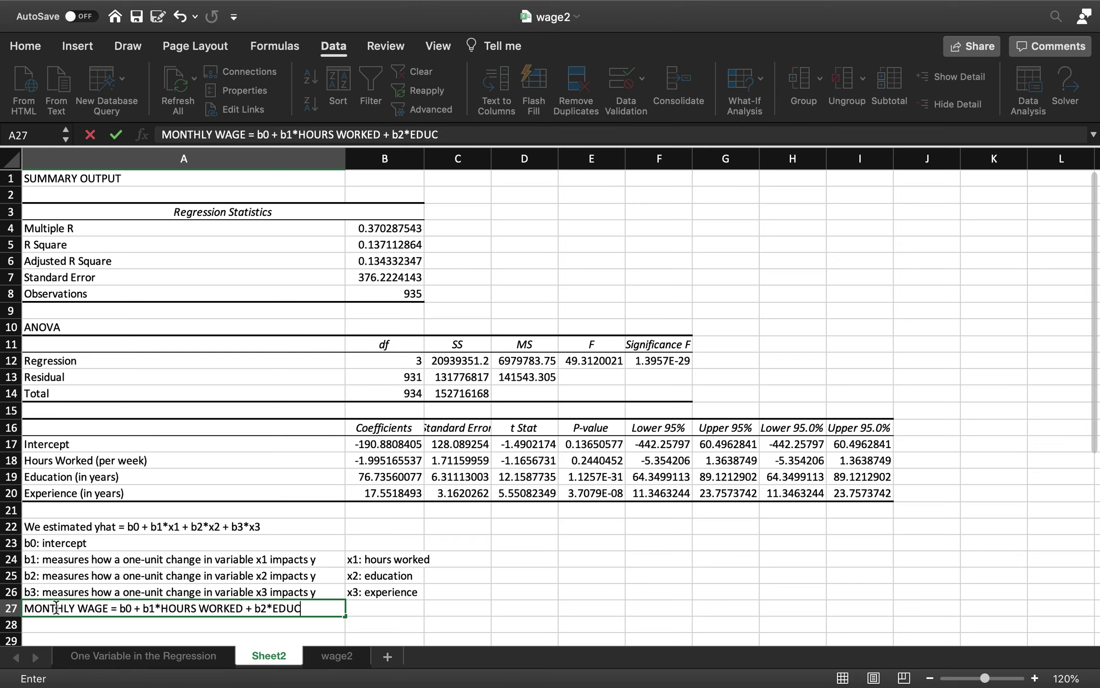
text(ATION + b3*EXPERIENCE)
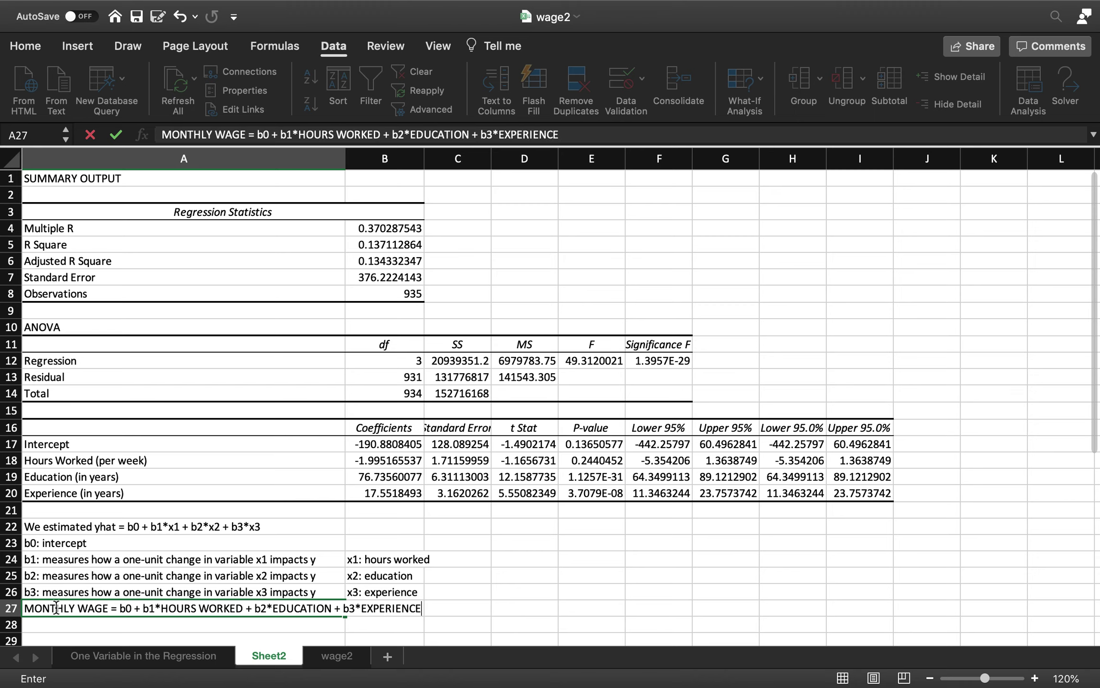
key(Return)
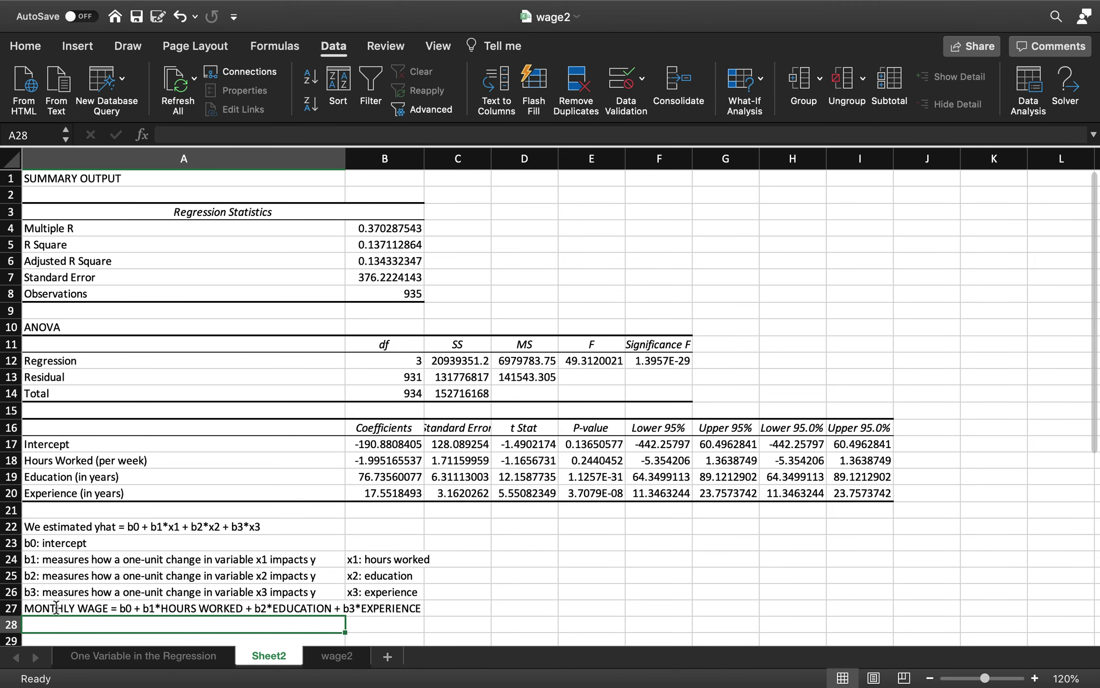
Enter the estimated equation "MONTHLY WAGE = -190.881 - 1.995*HOURS WORKED + 76.736*EDUCATION + 17.552*EXPERIENCE" in A28.
text(M)
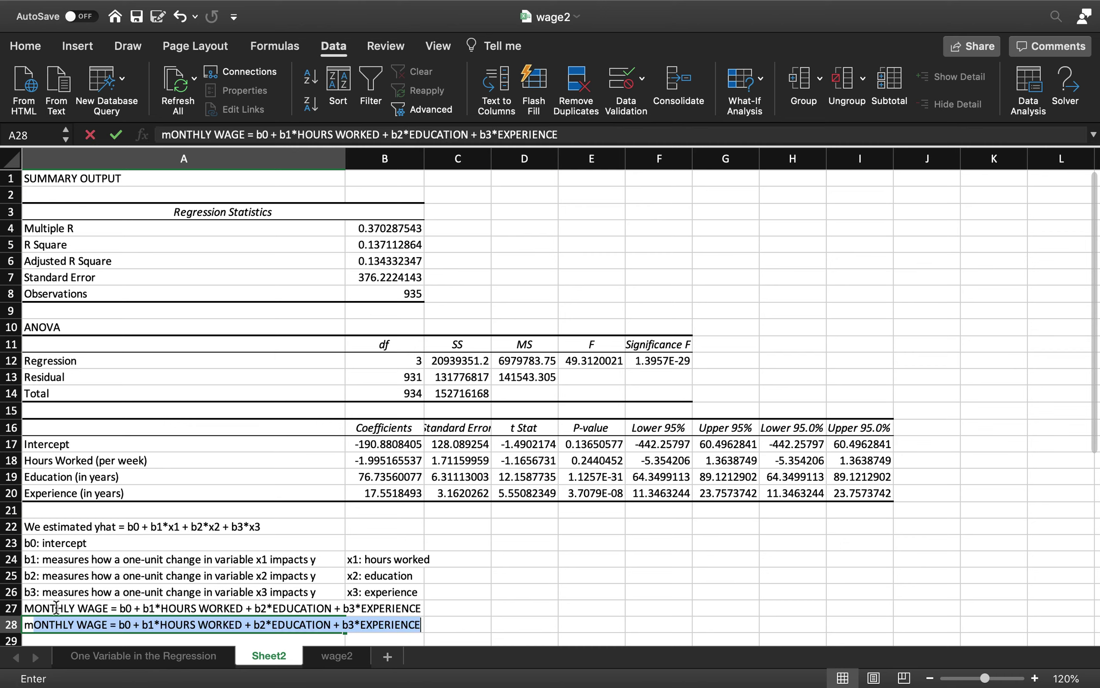
text(ONTHLY WAGE )
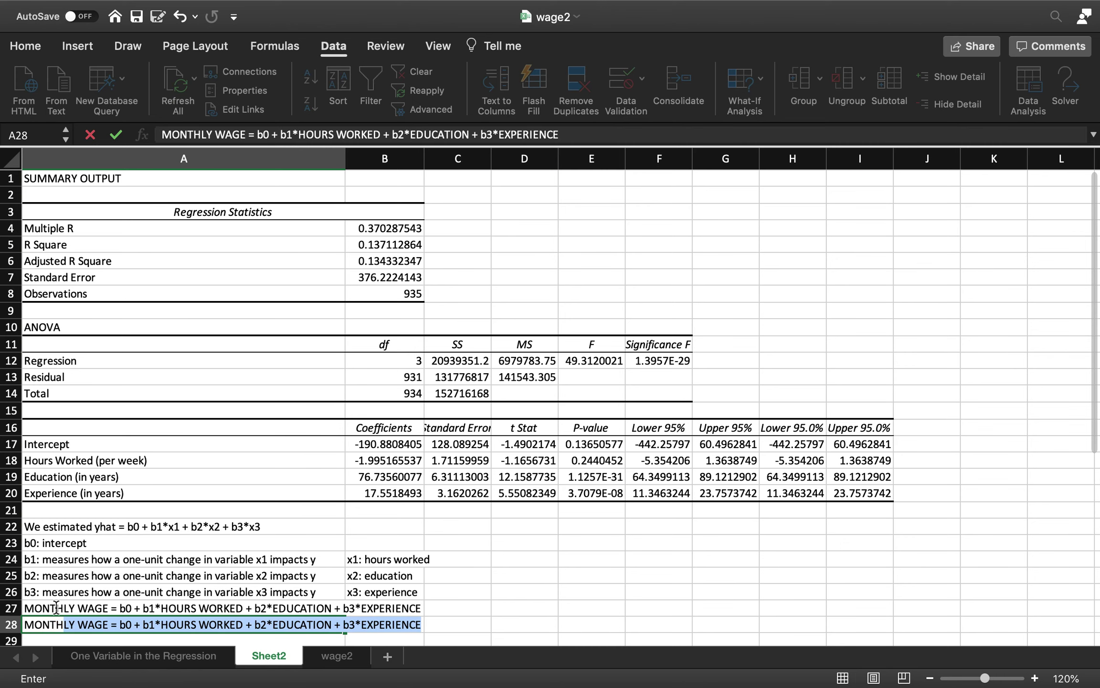
text(=)
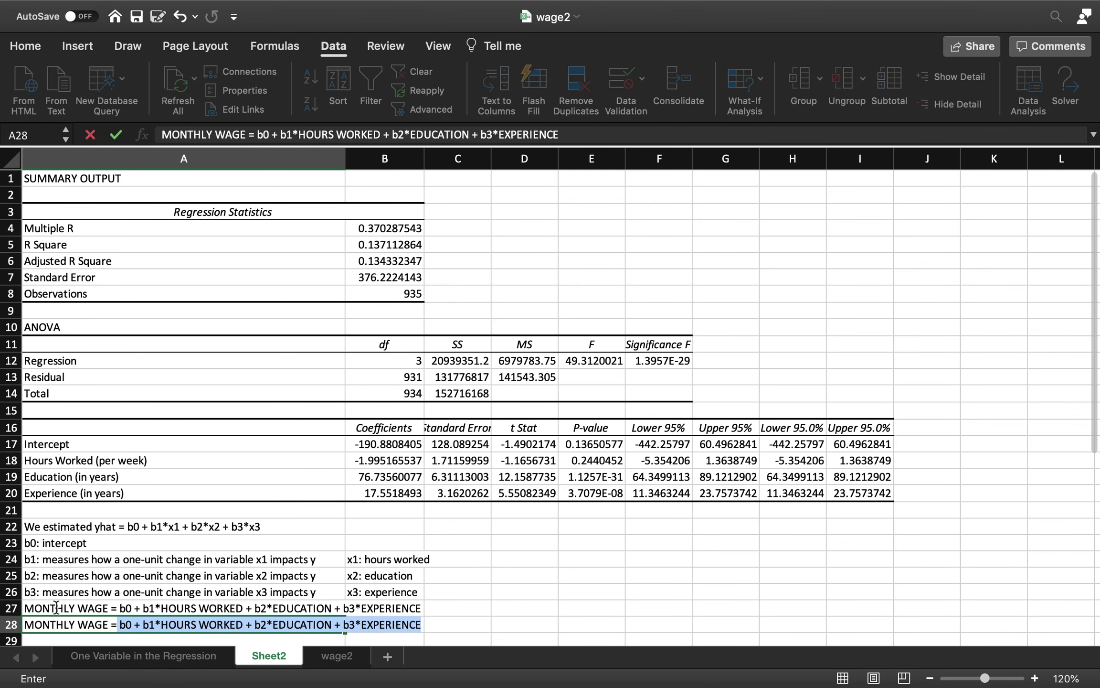
text( -1)
text(90.99)
key(BackSpace)
key(BackSpace)
text(881)
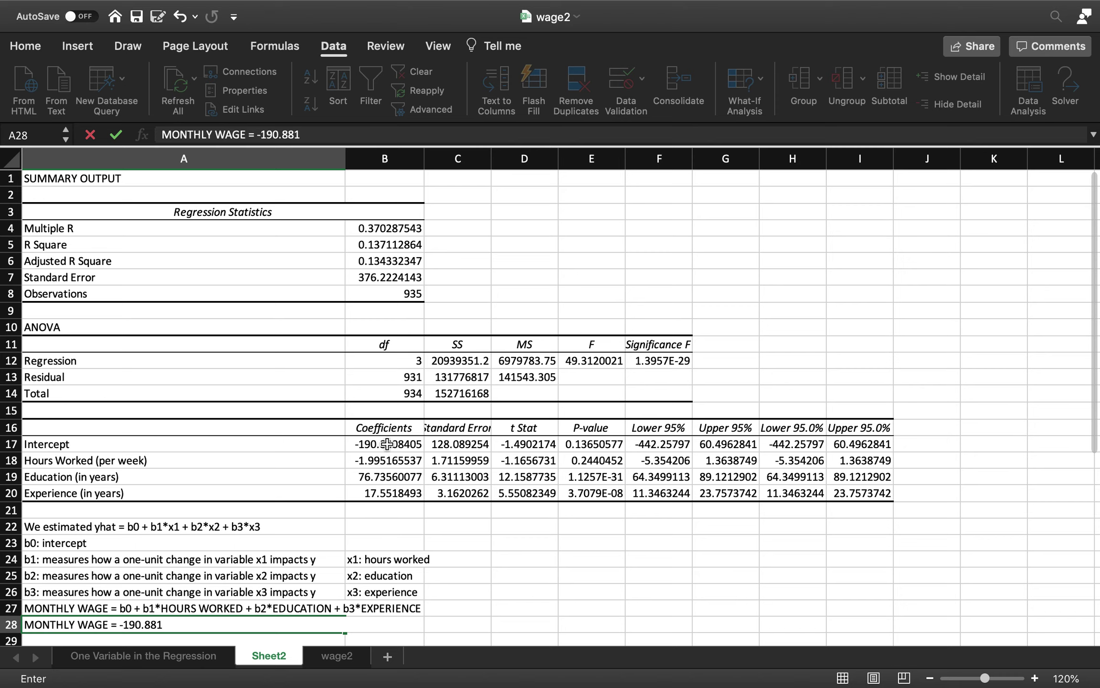
text( - 1.995*HO)
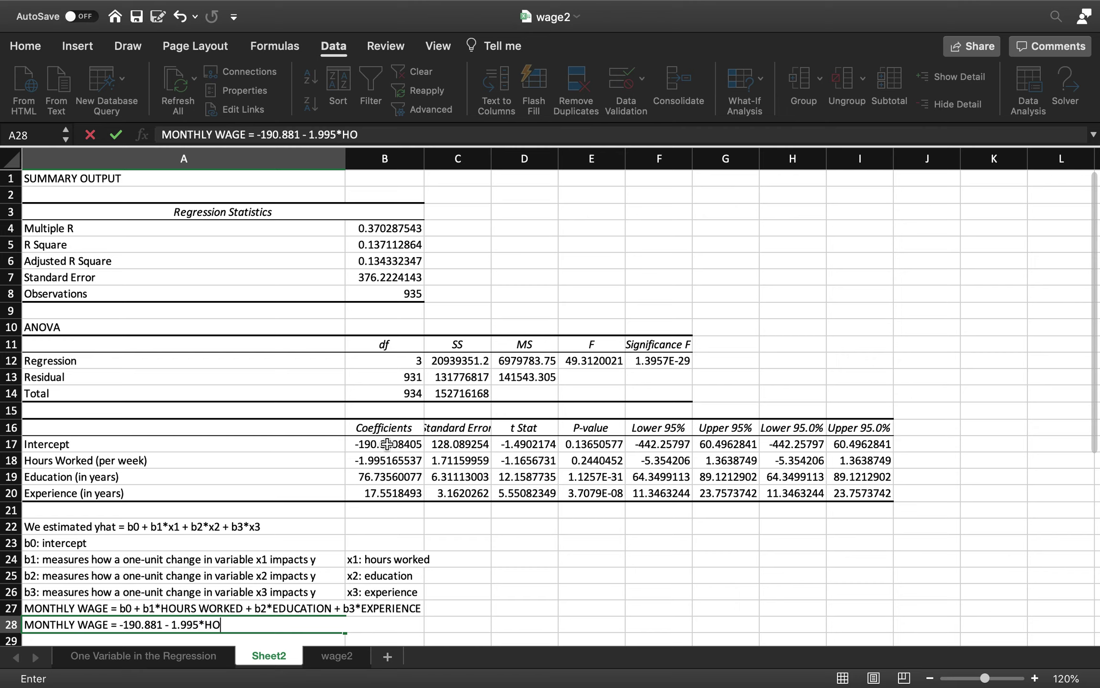
text(URS WORKED)
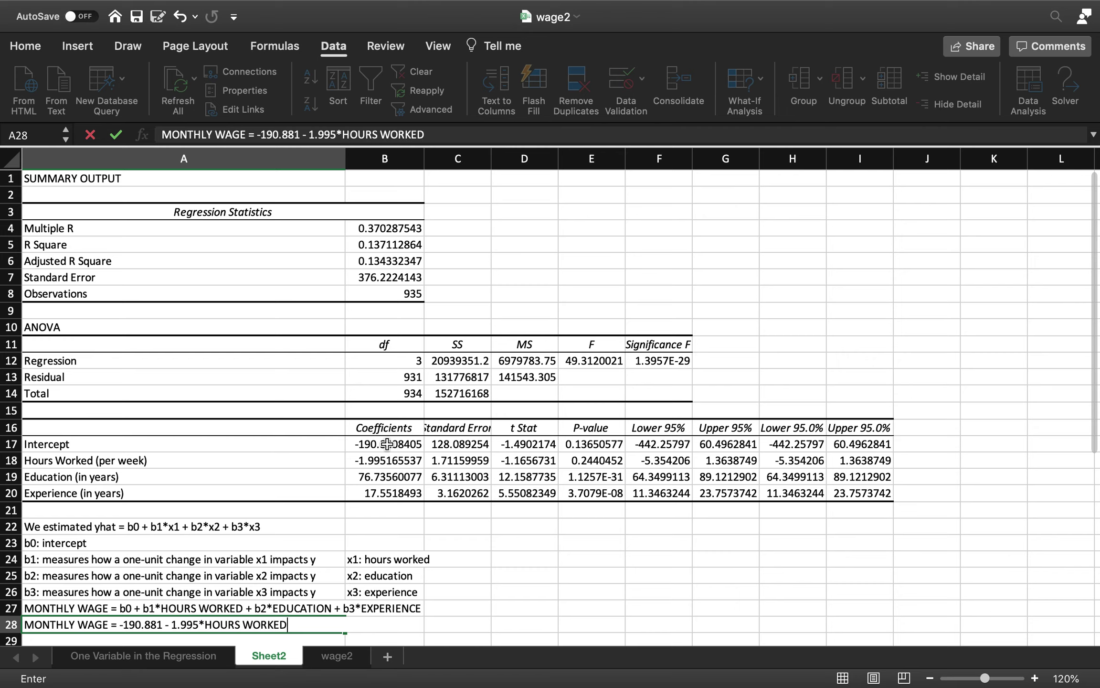
text( + 76.736*EDCU)
key(BackSpace)
key(BackSpace)
text(UC)
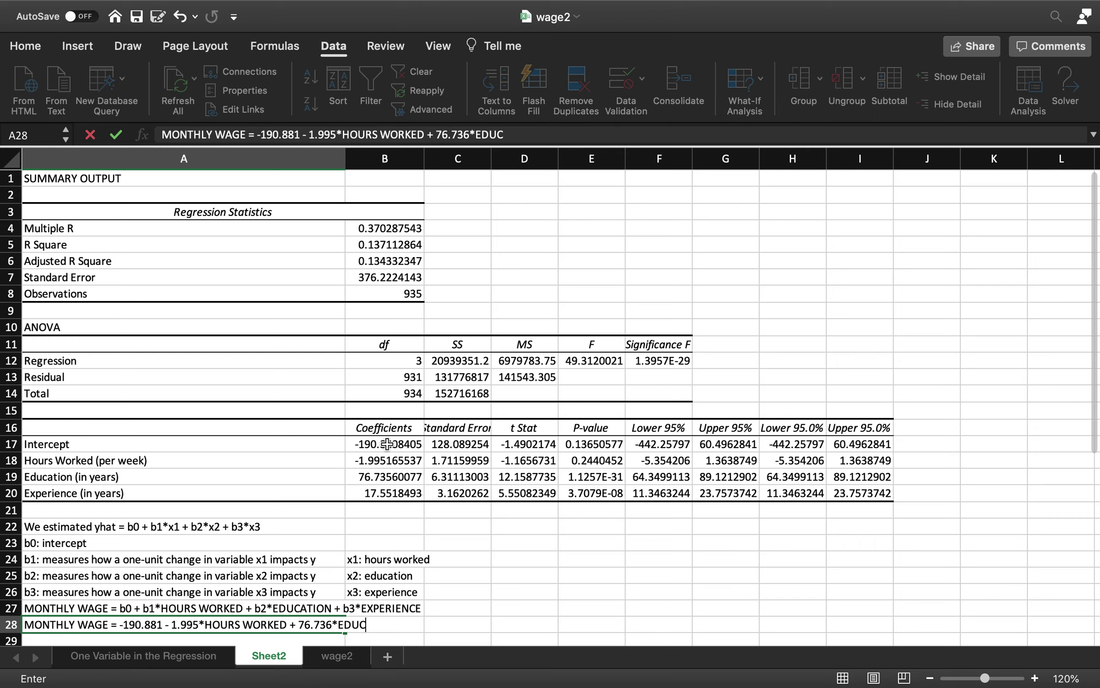
text(ATION + 17.552*EXPERIENCE)
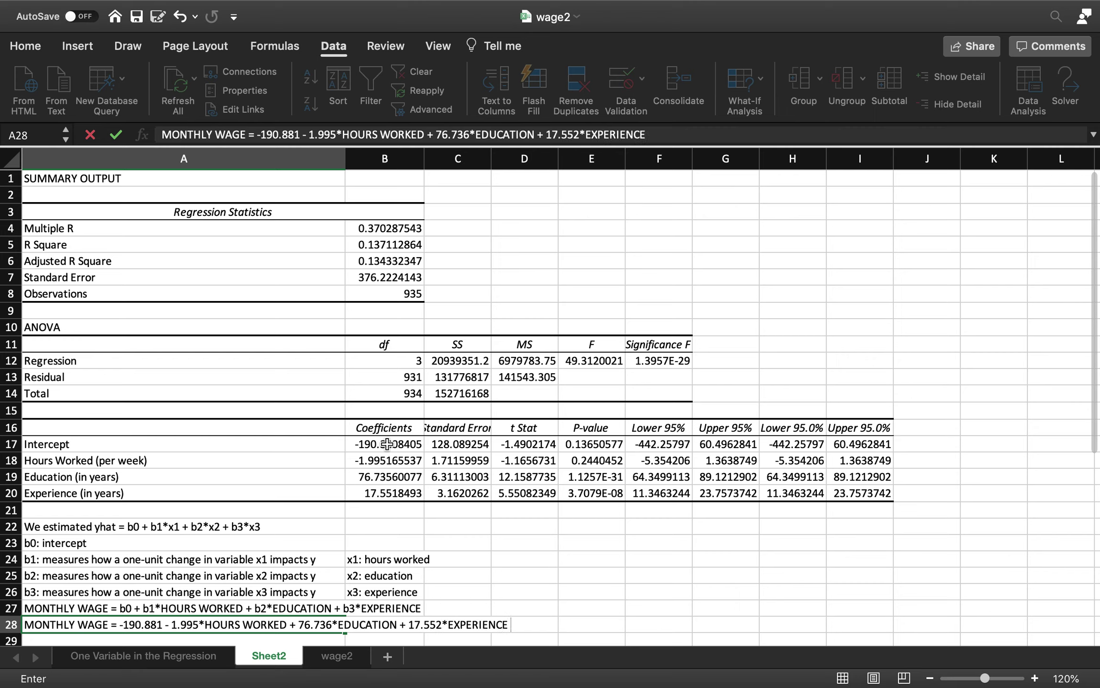
key(Tab)
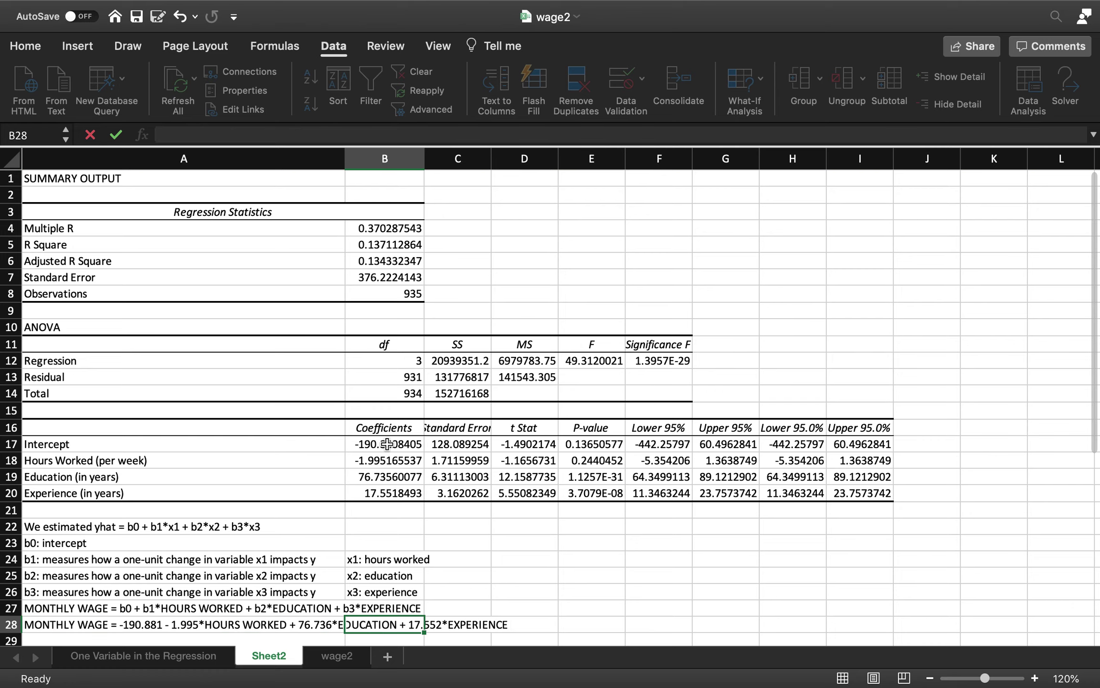
Fill the Coefficients column, from its header in B16 through B20, with a custom bright magenta colour.
click(1035, 678)
click(1035, 678)
click(1035, 678)
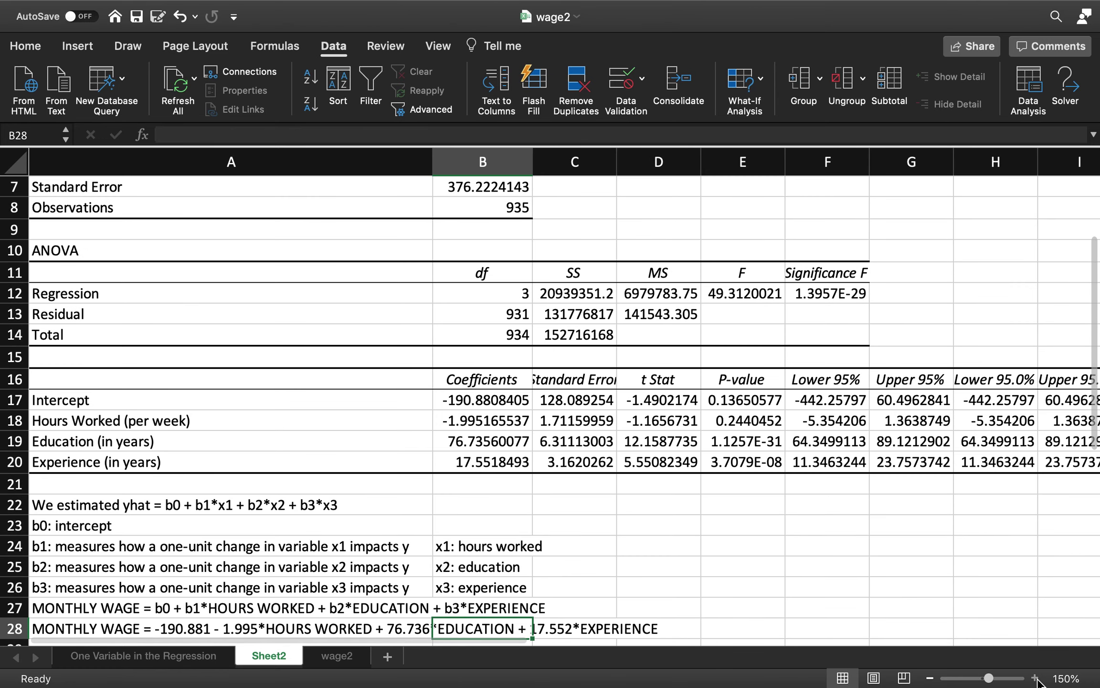
drag(478, 475, 478, 379)
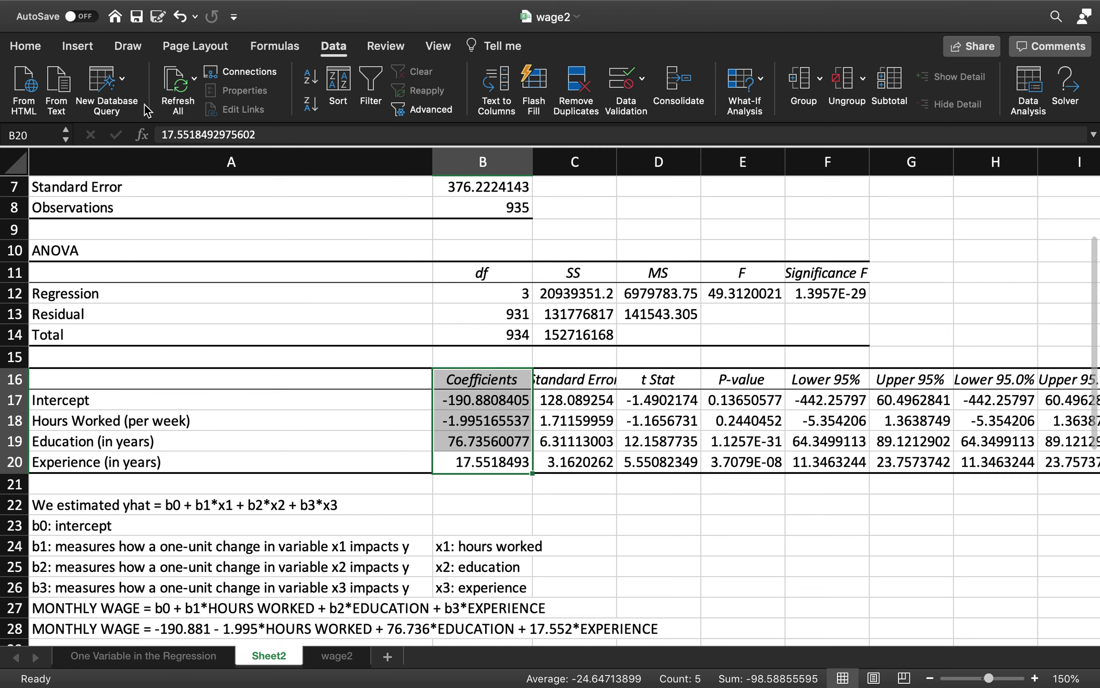
click(18, 46)
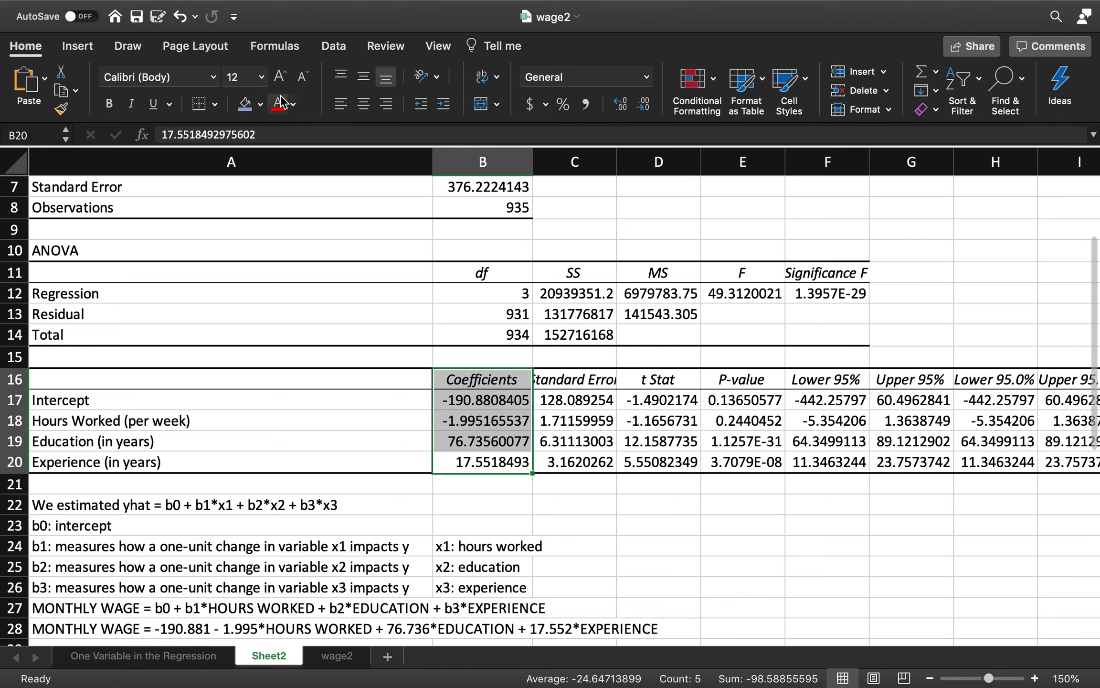
click(260, 104)
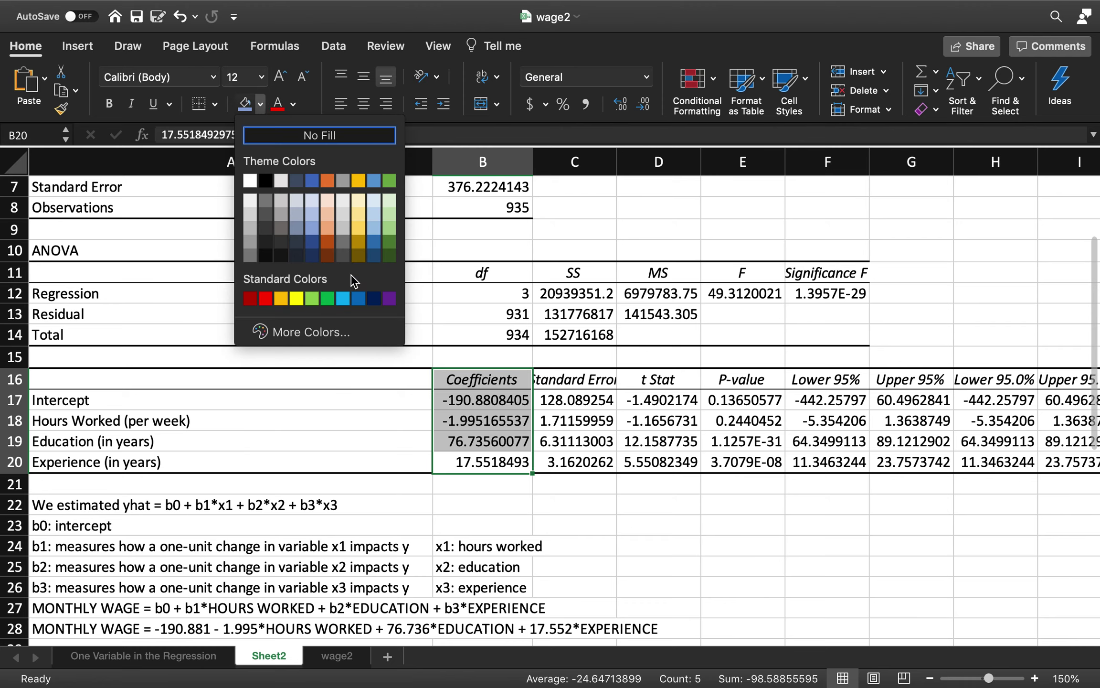
click(308, 332)
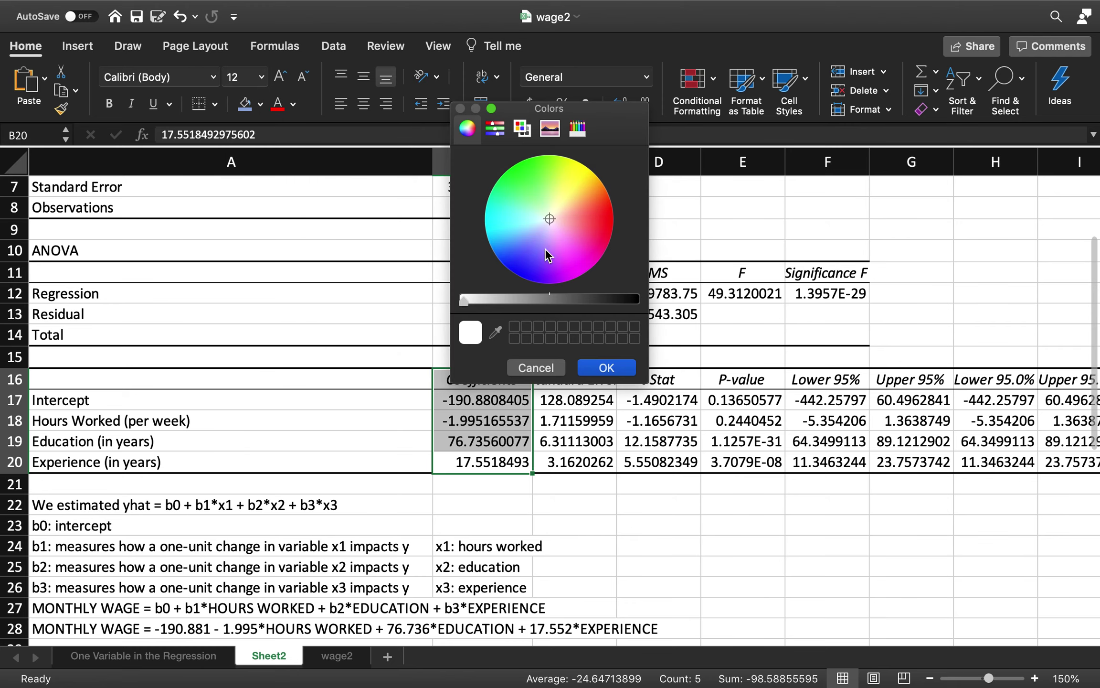
click(569, 249)
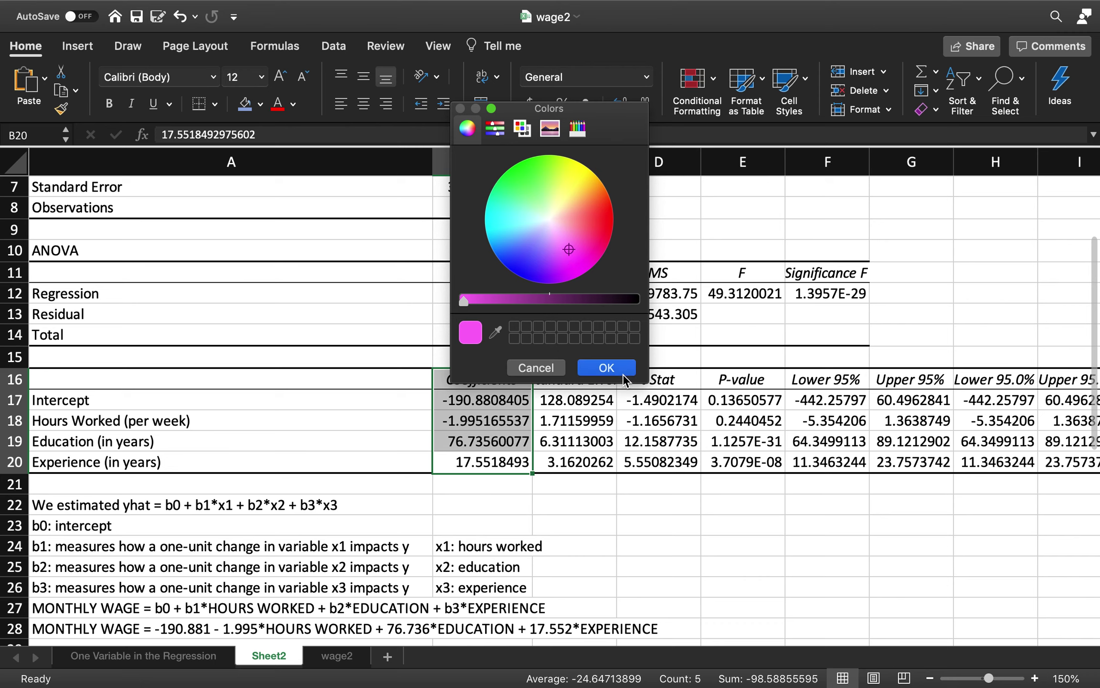
click(606, 367)
Apply the same magenta fill to the estimated equation in A28 and widen column A to fit its full text.
click(48, 629)
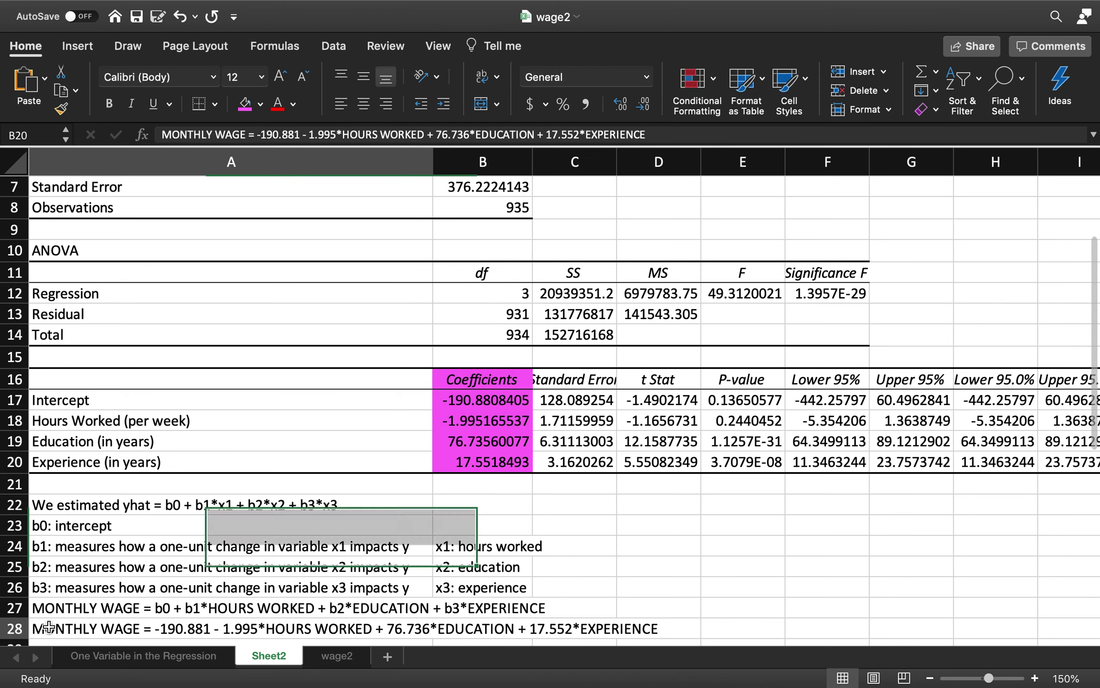
click(244, 103)
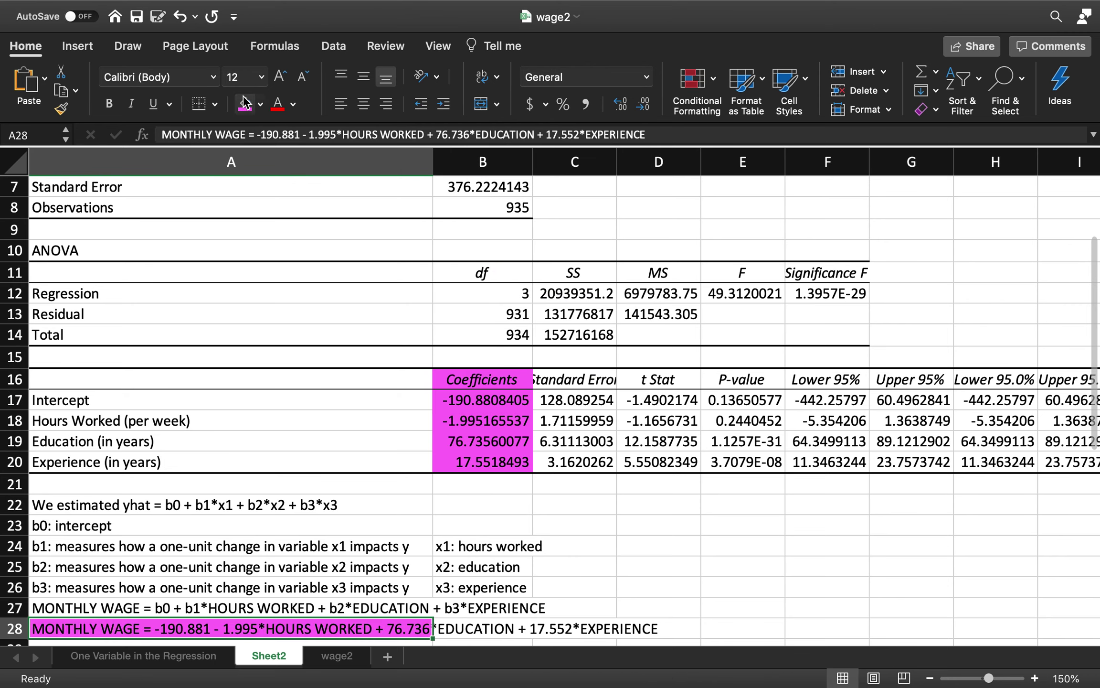
double_click(432, 167)
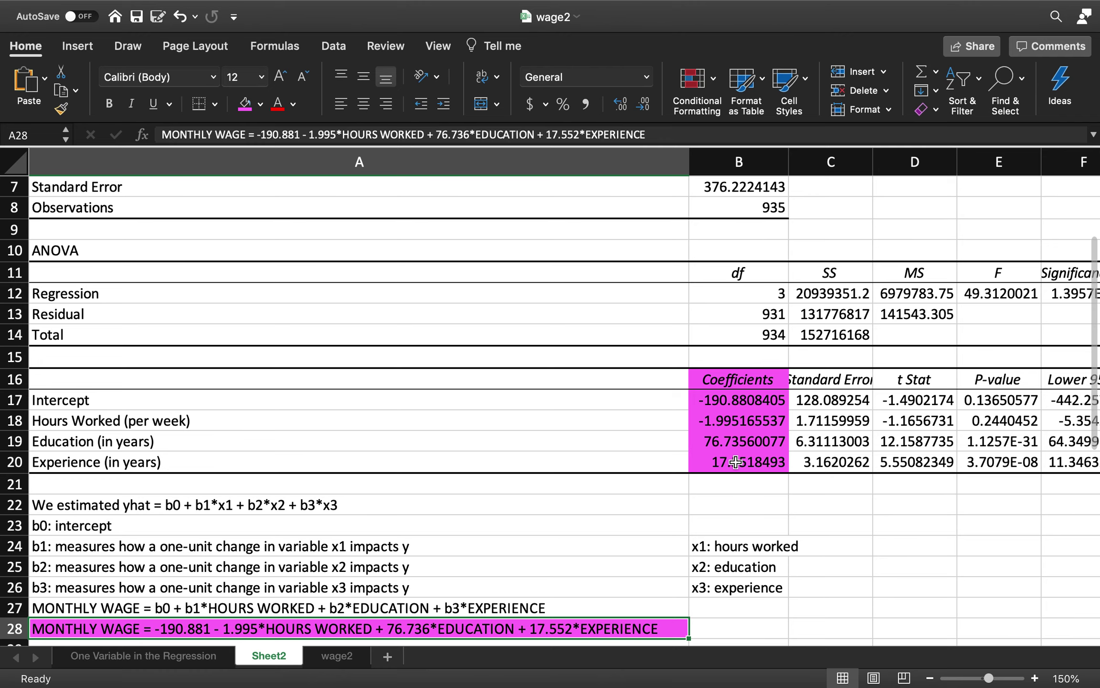
key(Right)
key(Right)
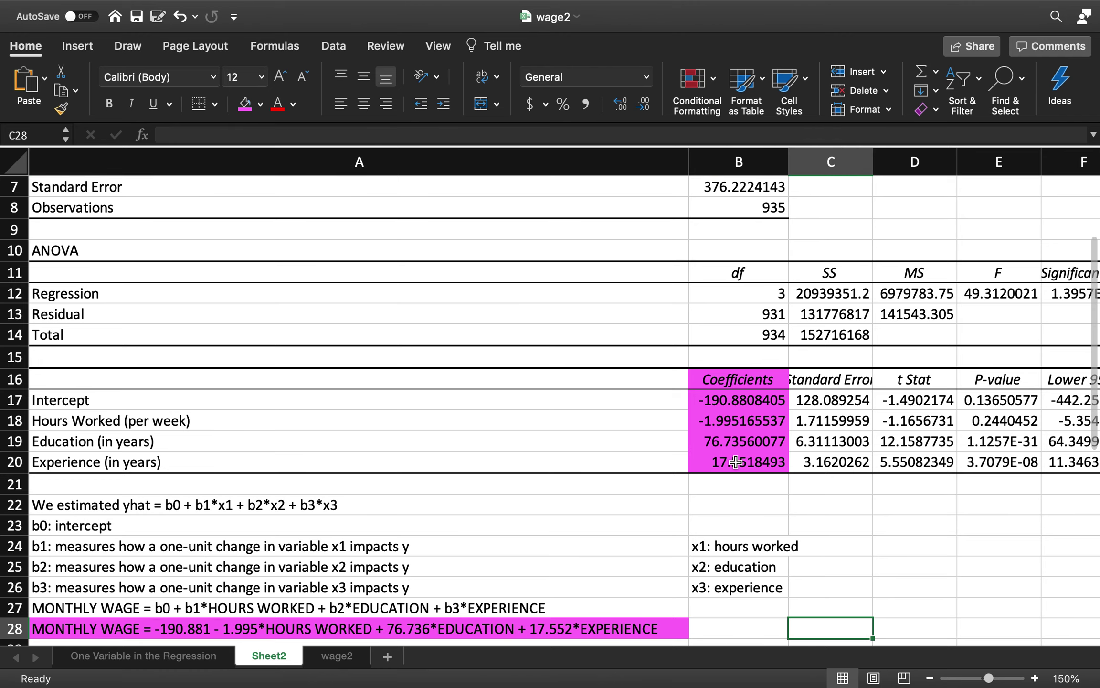
In A30, start the note "Excel tests the hypotheses that Ho: b1 = 0, Ha: b1 not equal to 0, Ho: b2 = 0,".
scroll(736, 461, down, 4)
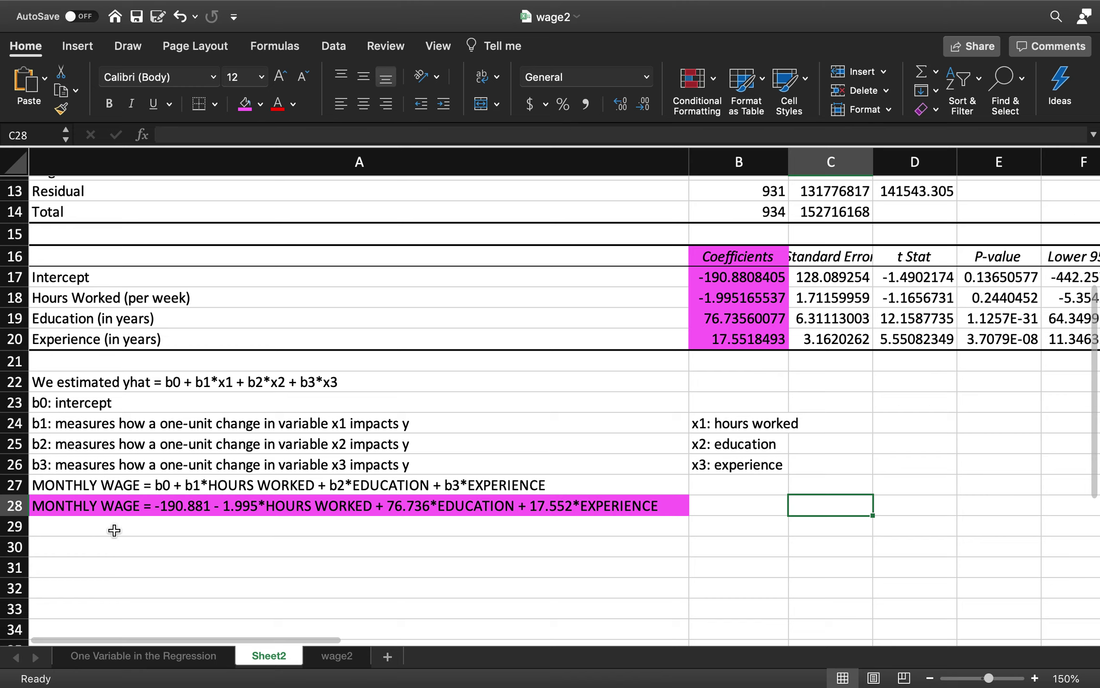
click(106, 544)
text(Excels)
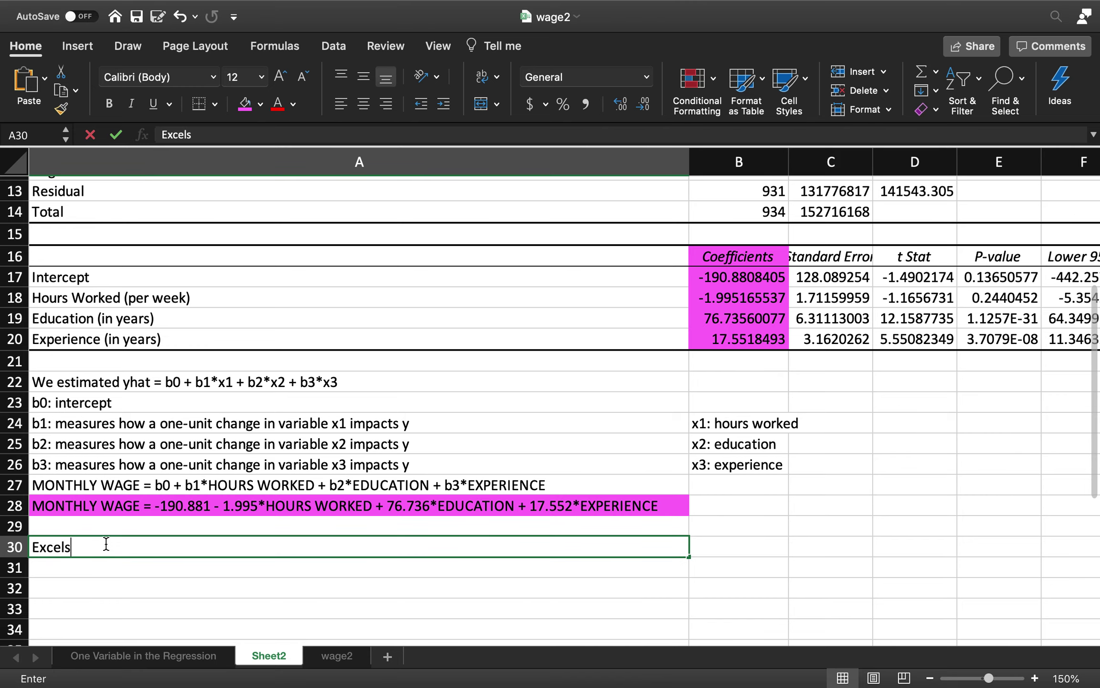
key(BackSpace)
key(BackSpace)
text(tests )
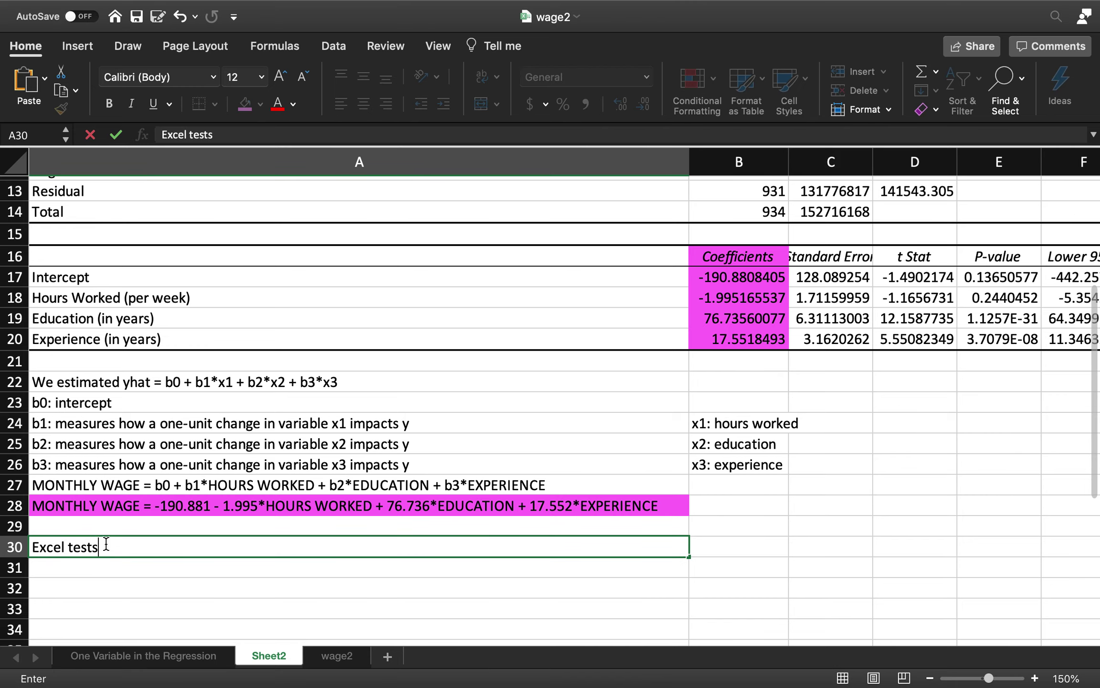
text(the hypotheses tha)
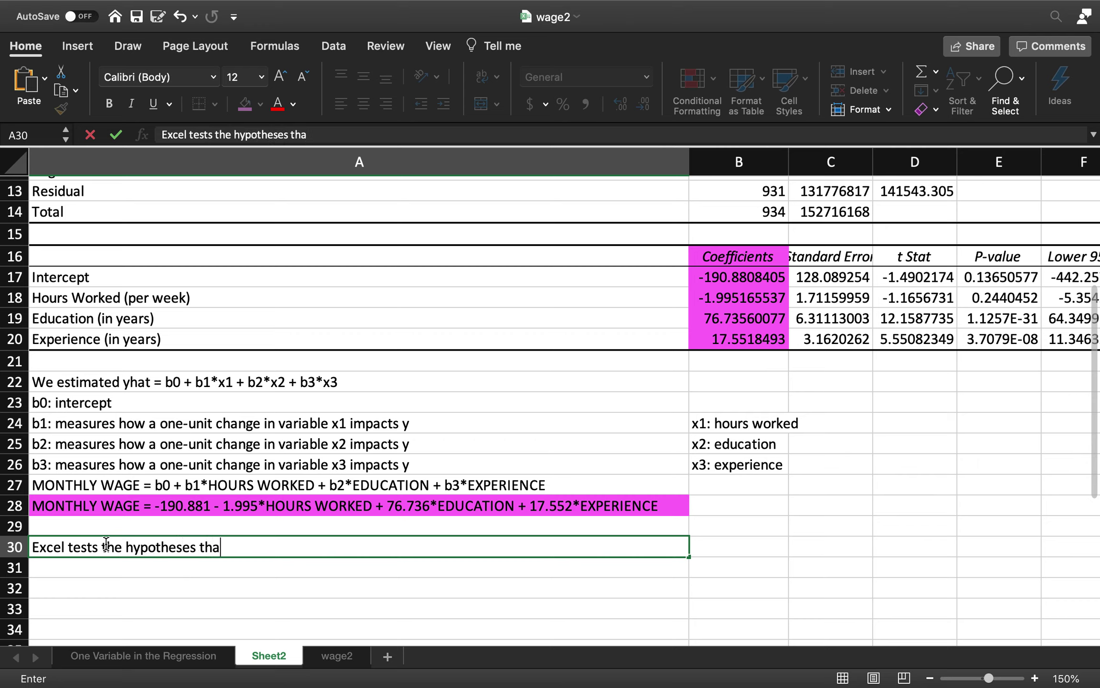
text(t Ho: b1 = 0, Ha: b)
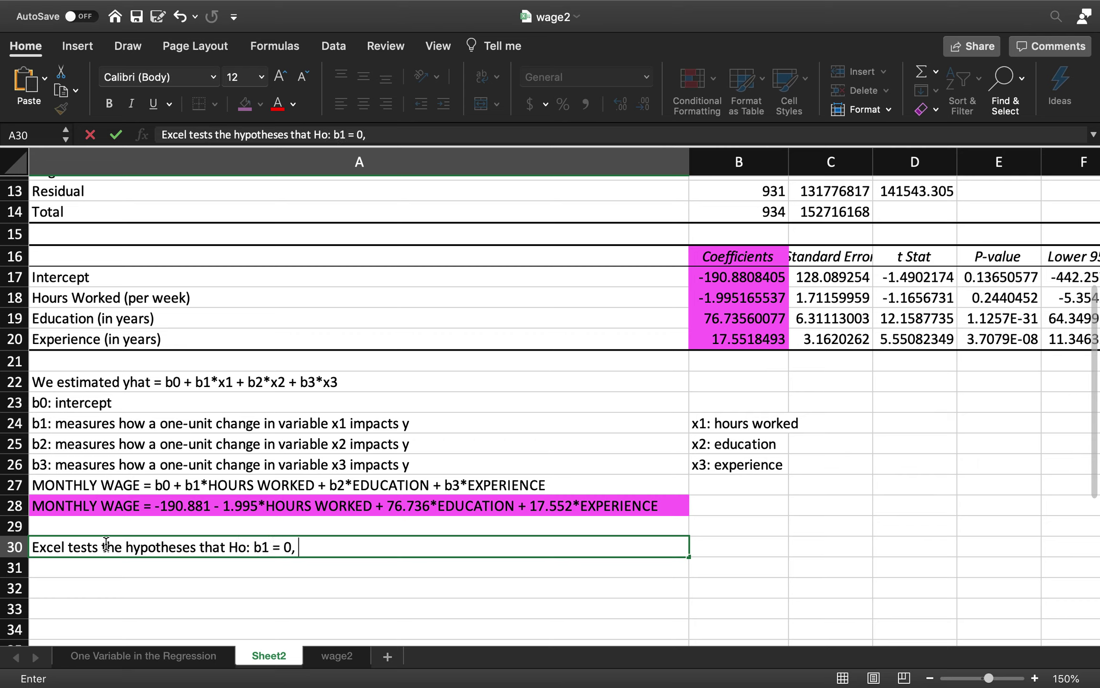
text(1 not equal to)
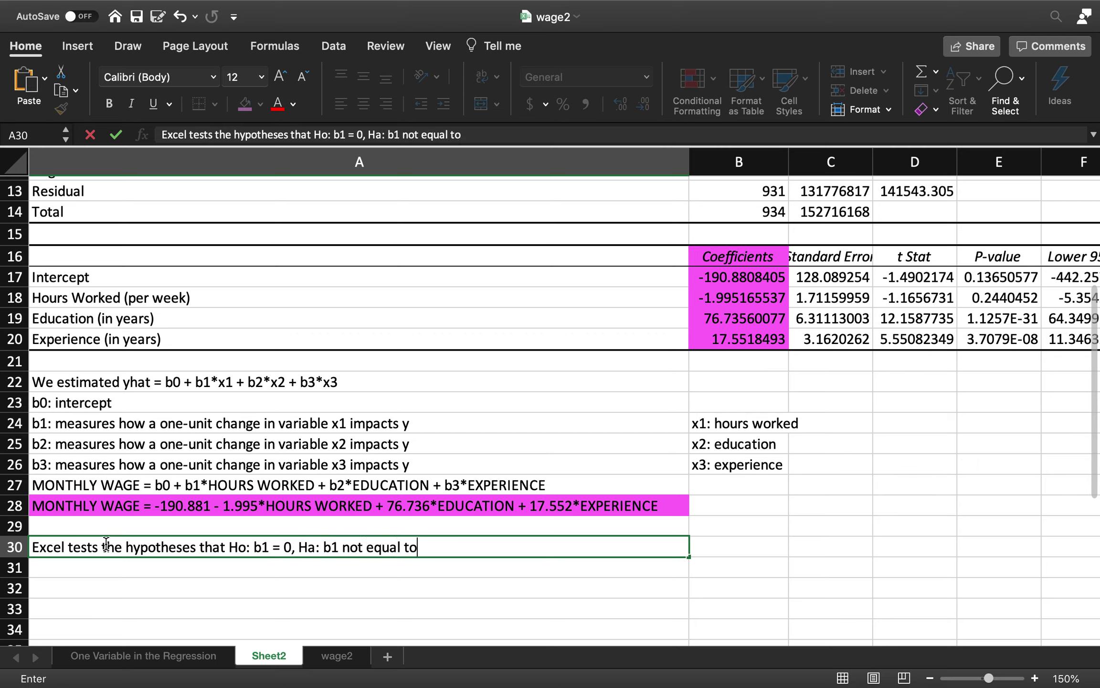
text( 0, Ho: b2 = 0, b2)
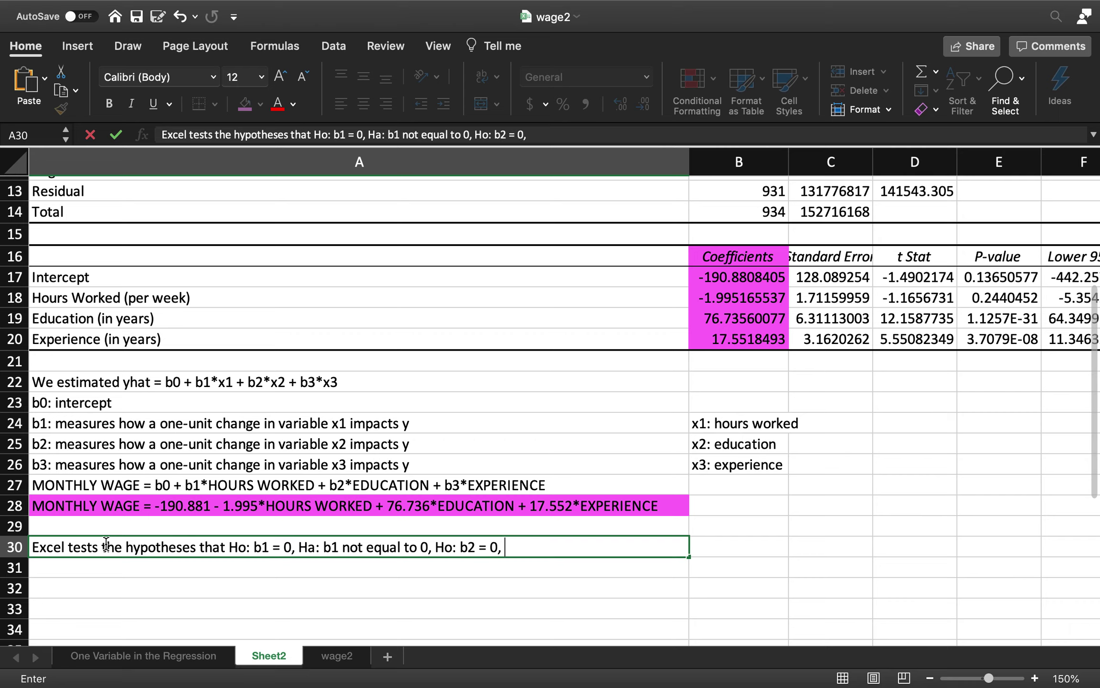
key(BackSpace)
key(BackSpace)
key(BackSpace)
Complete the A30 note with "Ha: b2 not equal to 0, and Ho: b3 = 0, Ha: b3 not equal to 0".
text(Ha: b2 no)
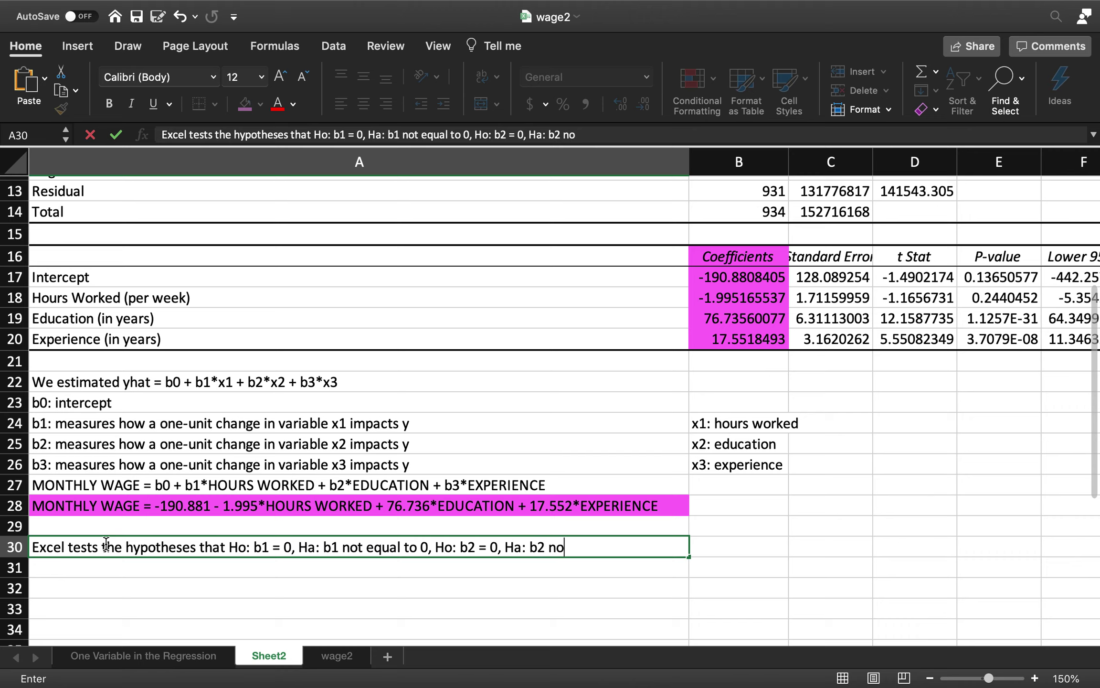
text(t equal to 0, and b3)
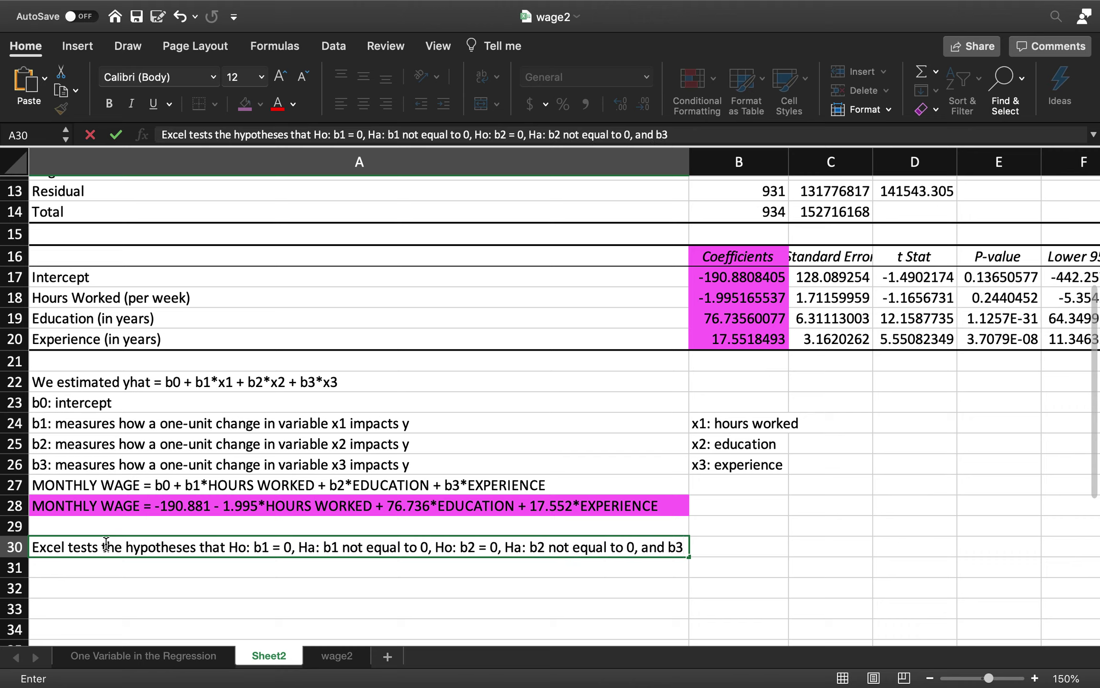
key(BackSpace)
key(BackSpace)
text(H)
text(o: b3 = 0, Ha: b3 not equal to z)
key(BackSpace)
text(0)
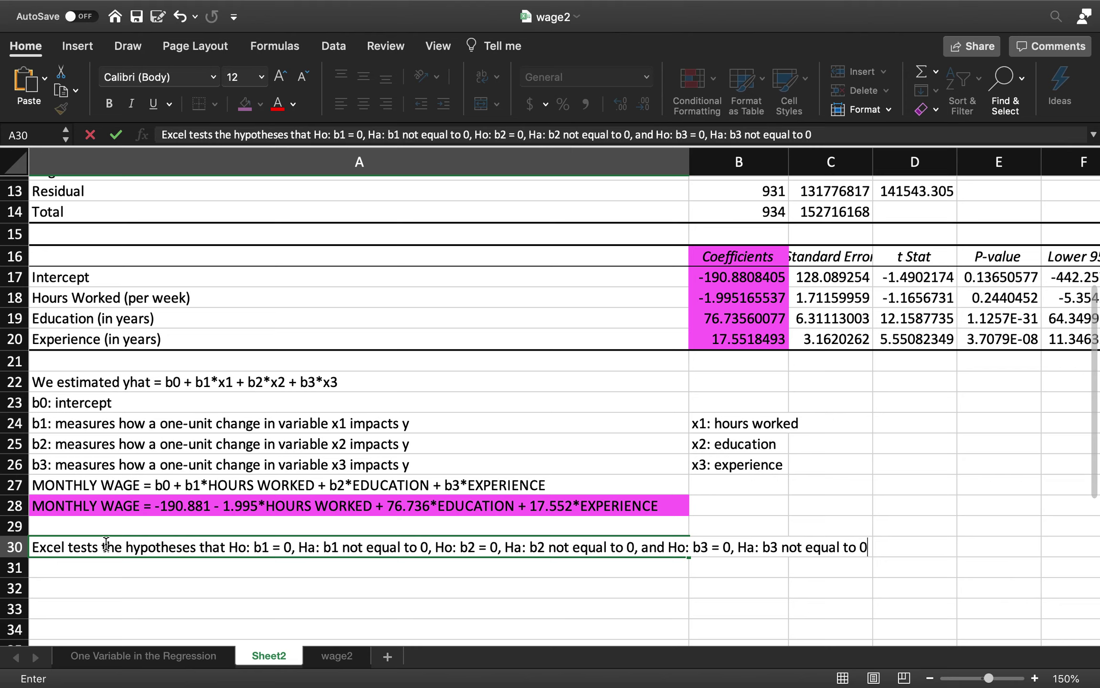
key(Return)
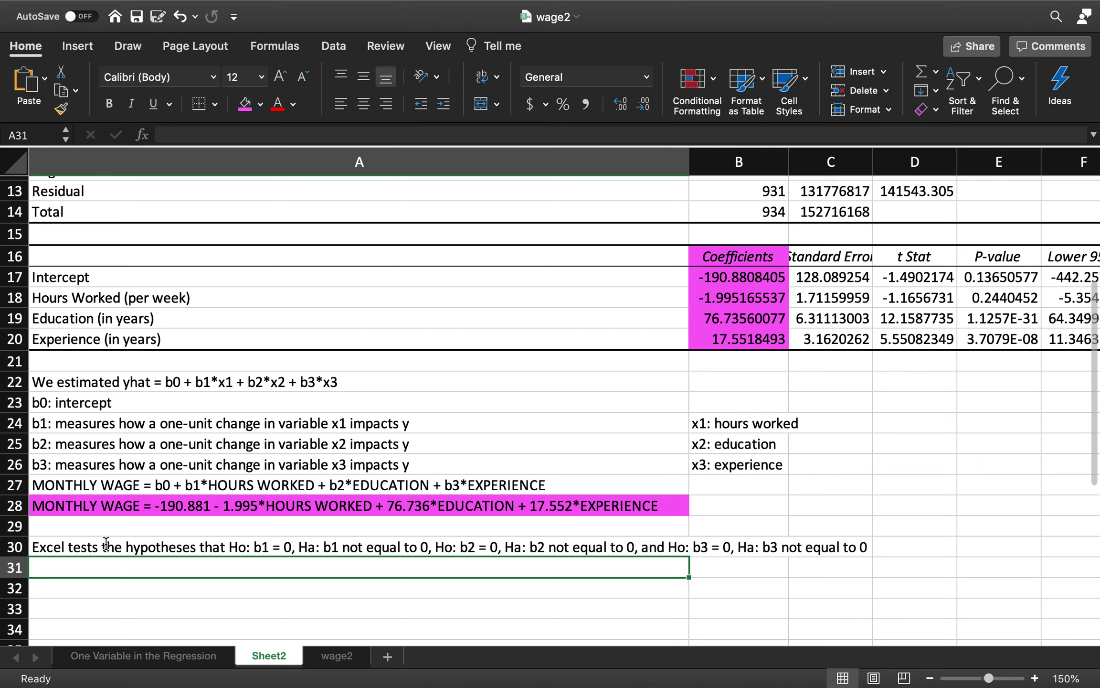
Enter "t-stat for b1: (b1 hat - 0)/(b1 standard error) = -1.995/(1.712)" in A31.
text(t-stat for)
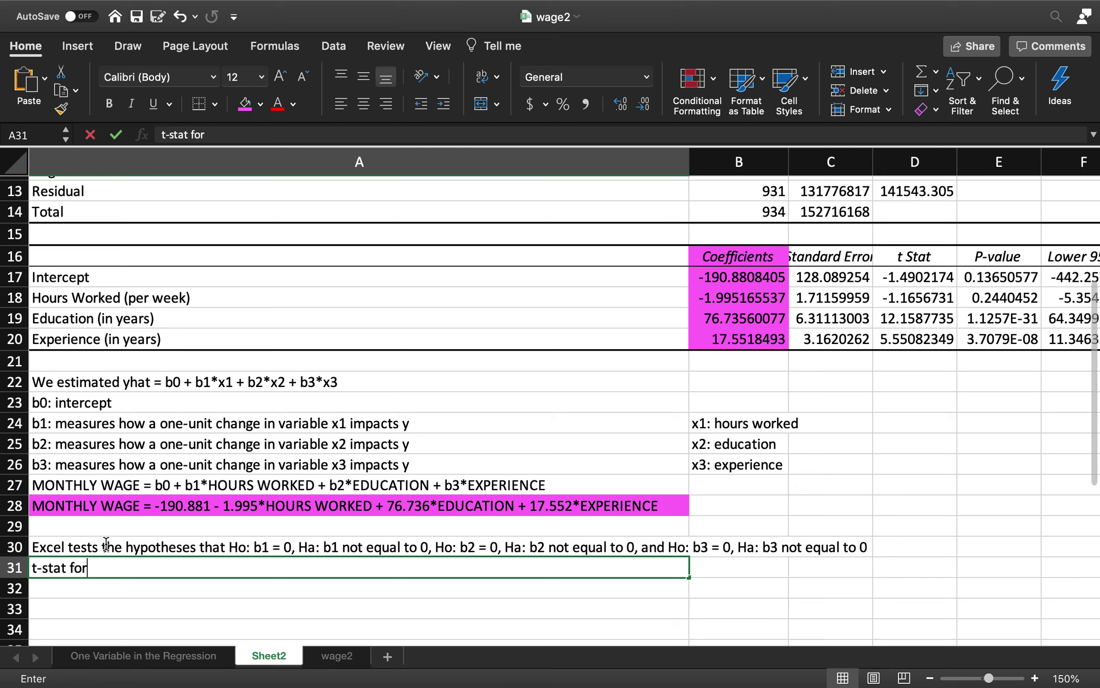
text( b1: (b1 - 0)/()
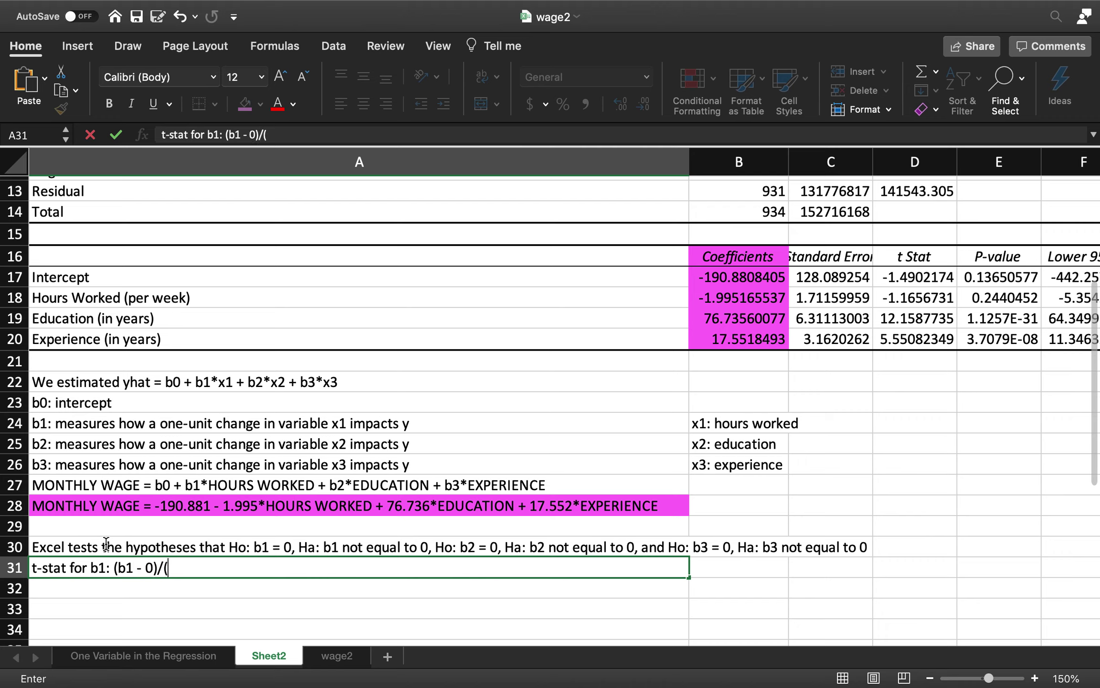
click(132, 568)
text(hat - 0)/()
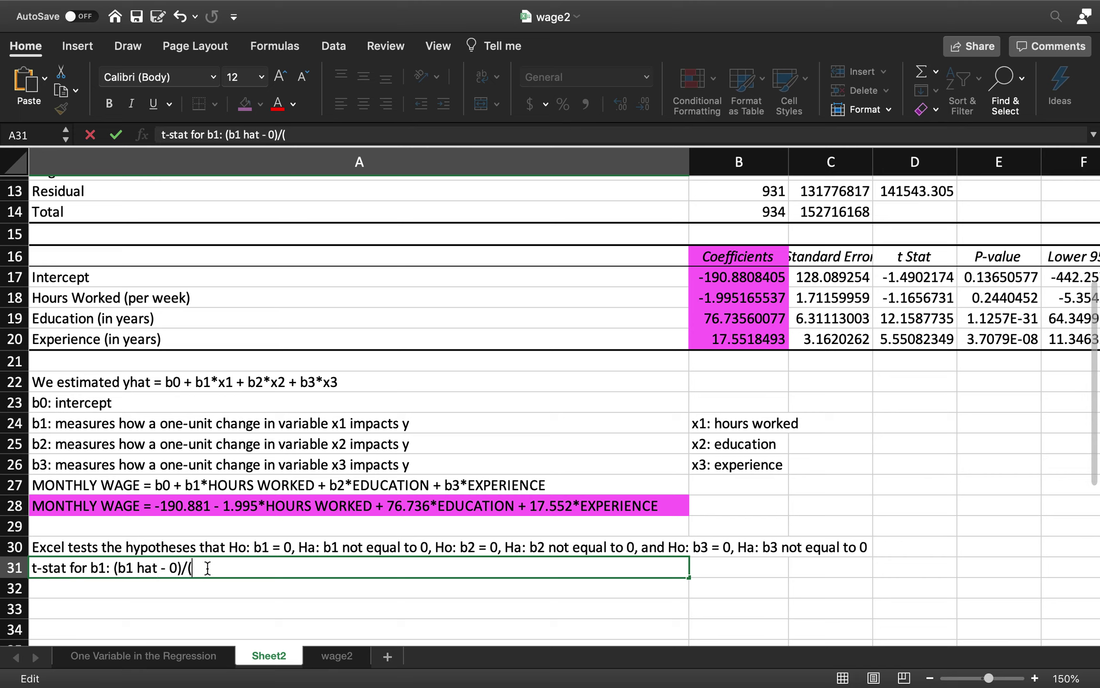
text(b1 standard err)
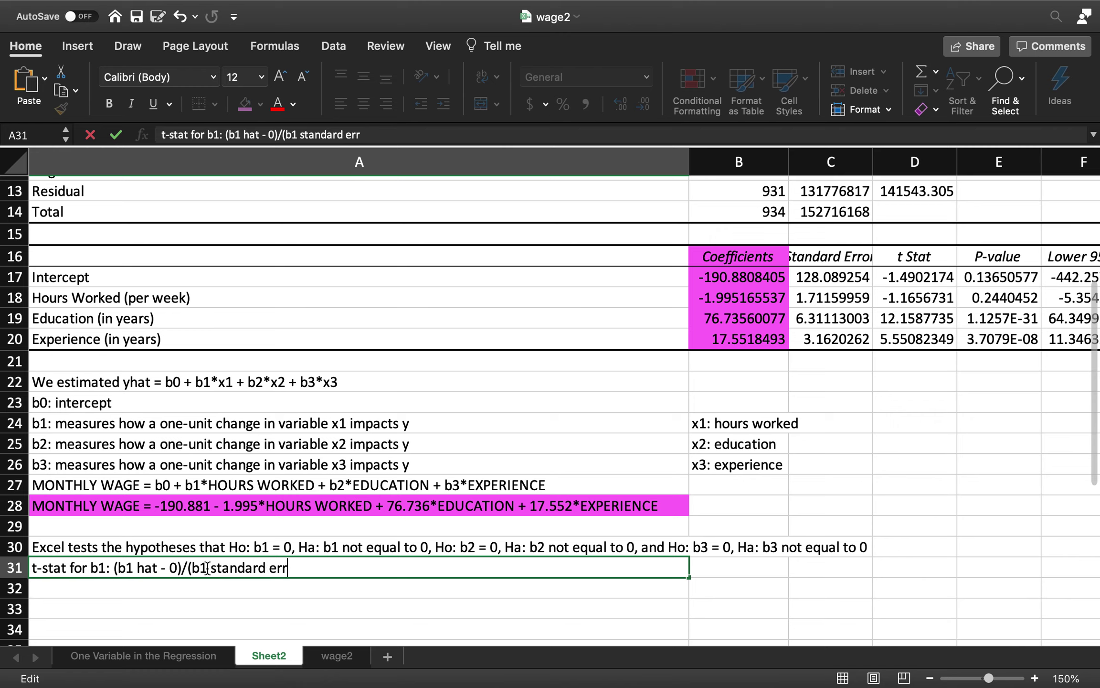
text(or) = -1.995/(1.711)
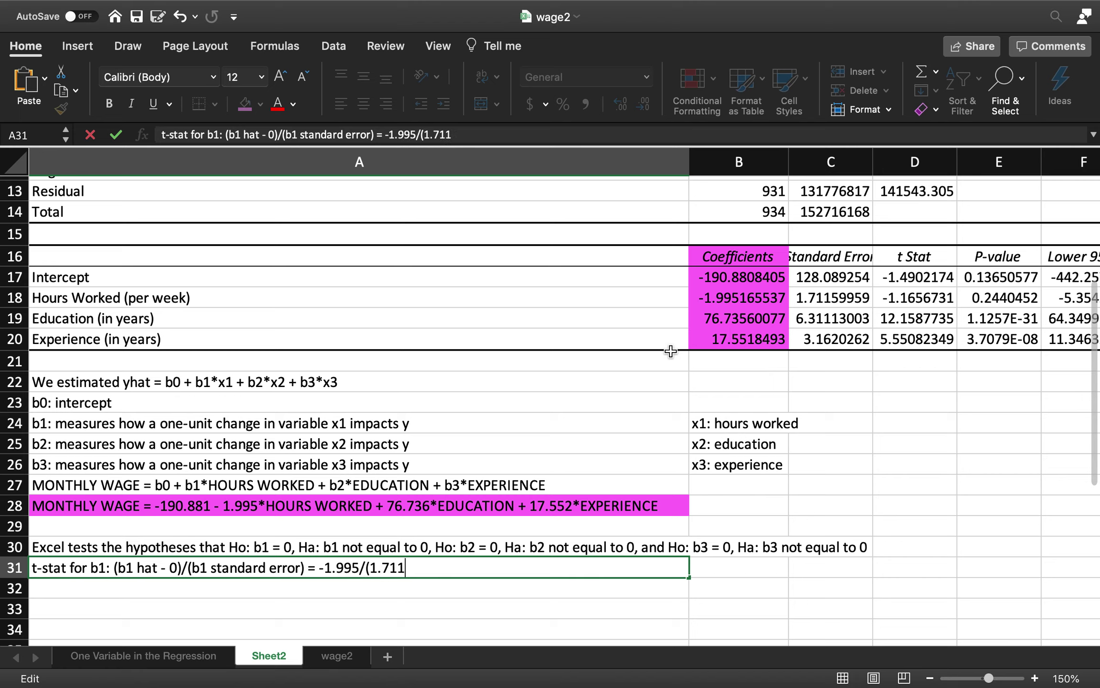
key(BackSpace)
text(2))
key(Tab)
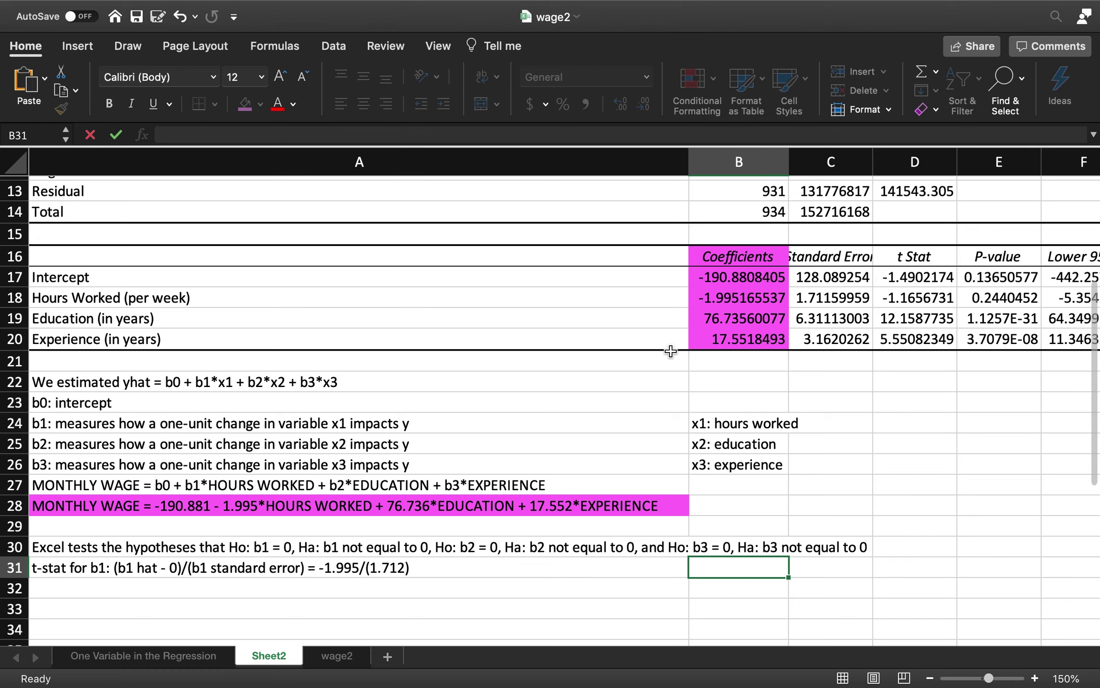
Calculate the hours-worked t-statistic in B31 with the formula =B18/C18.
text(=)
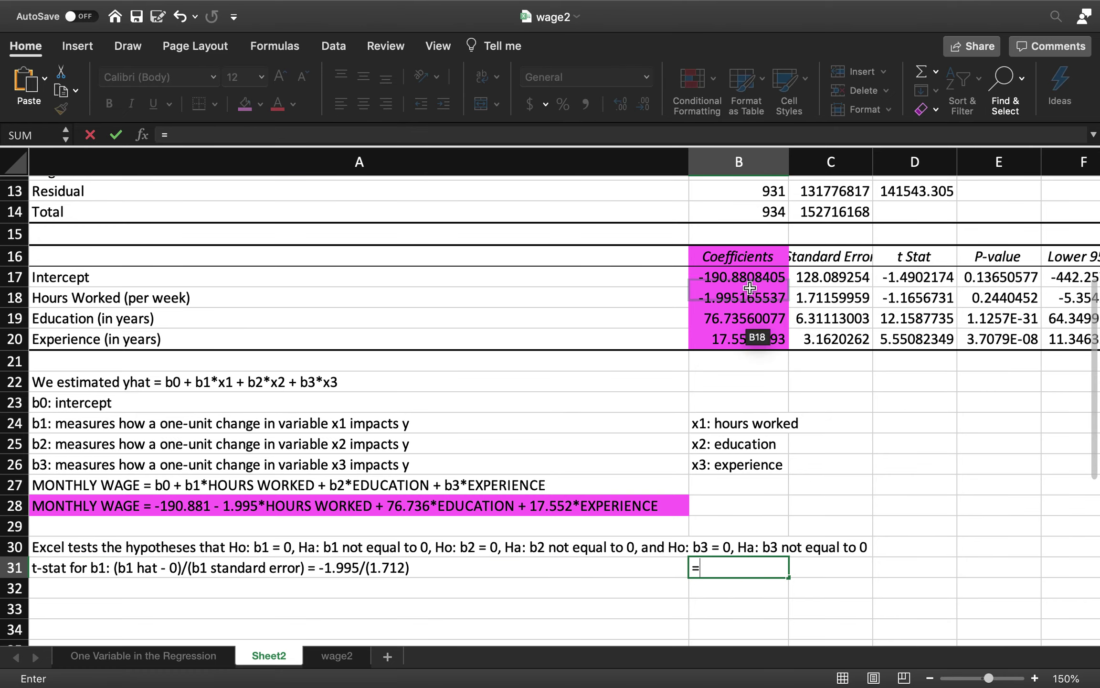
click(773, 297)
text(/)
click(827, 301)
key(Return)
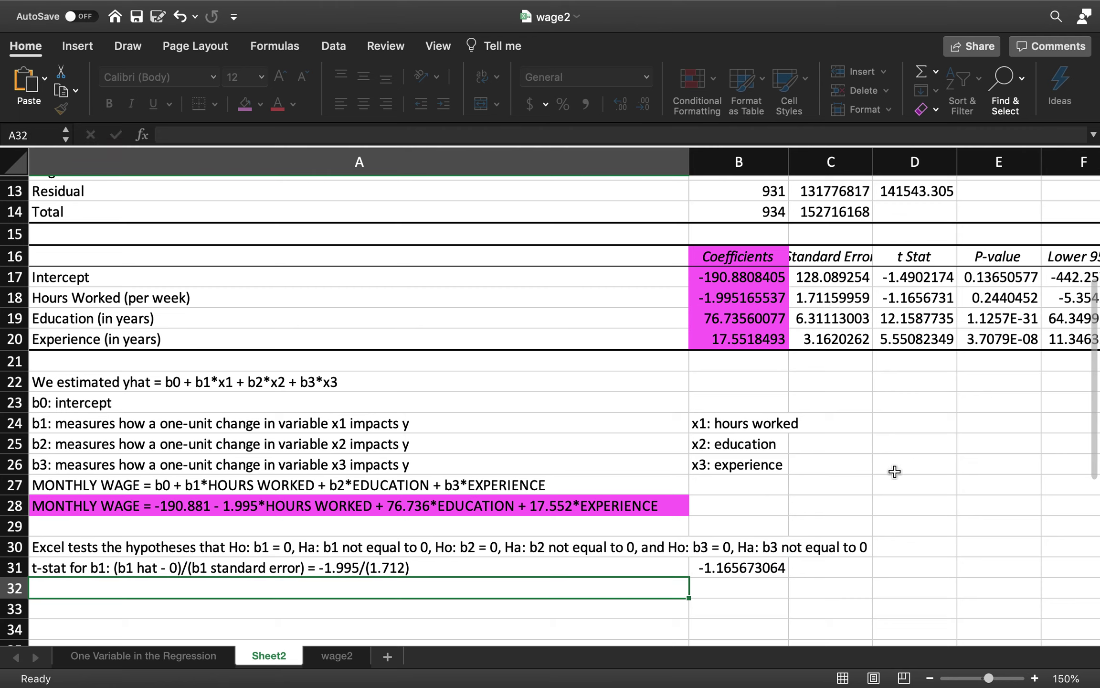
Apply a light gold fill to the calculated t-statistic in B31, the hours-worked t Stat in D18 and the note in A31.
click(768, 567)
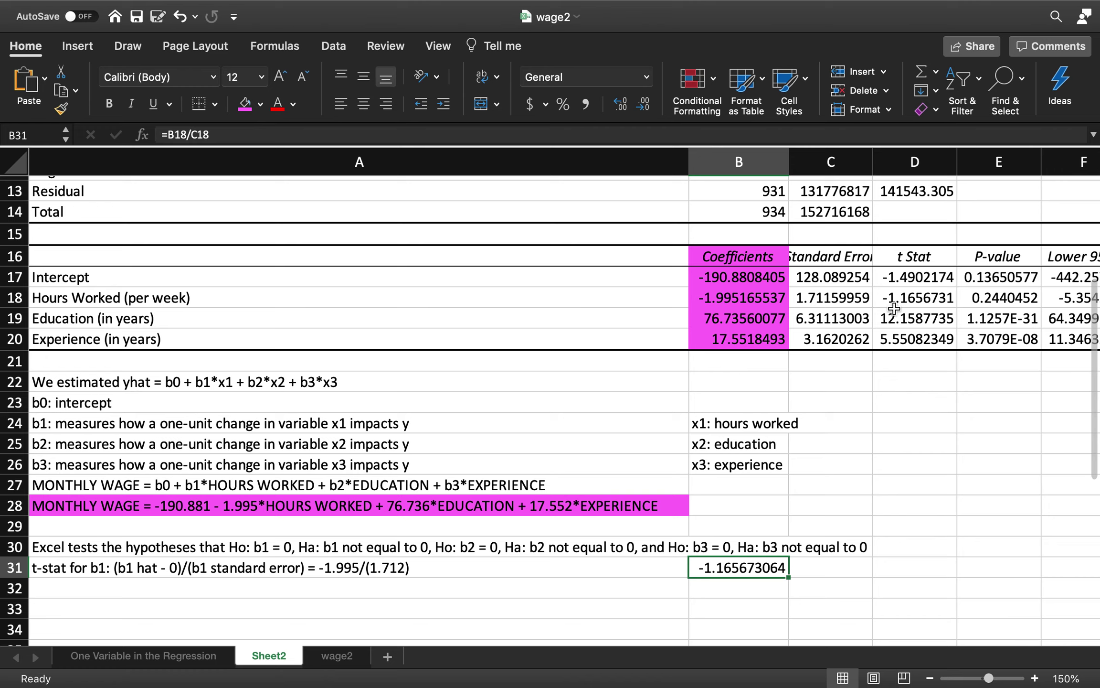
click(260, 104)
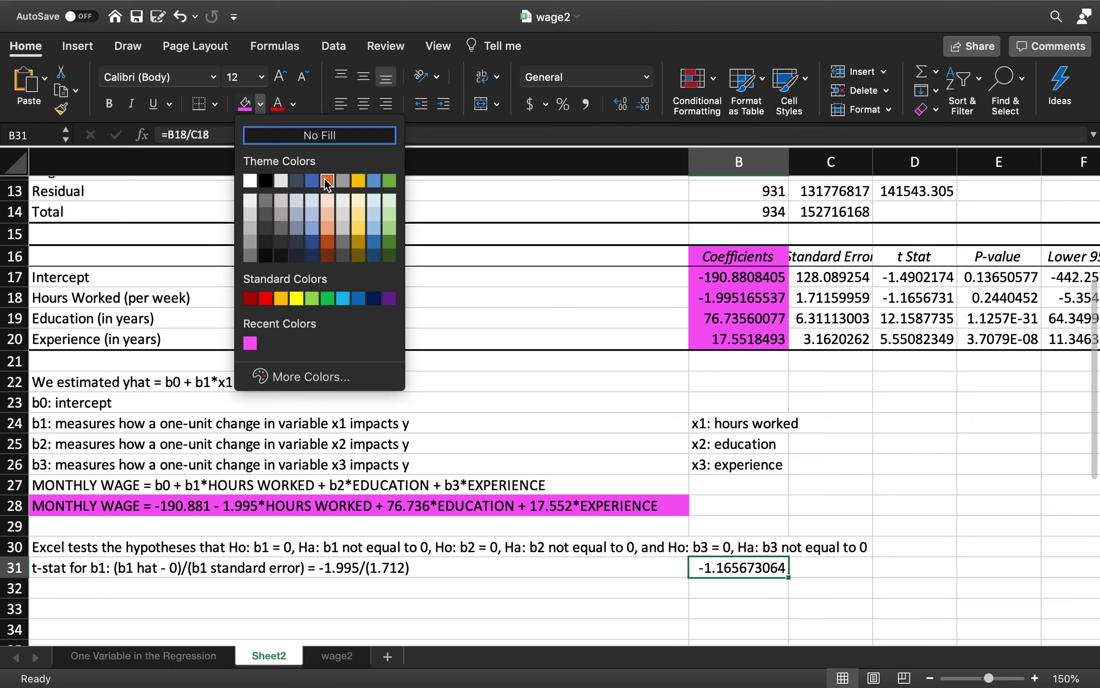
click(359, 205)
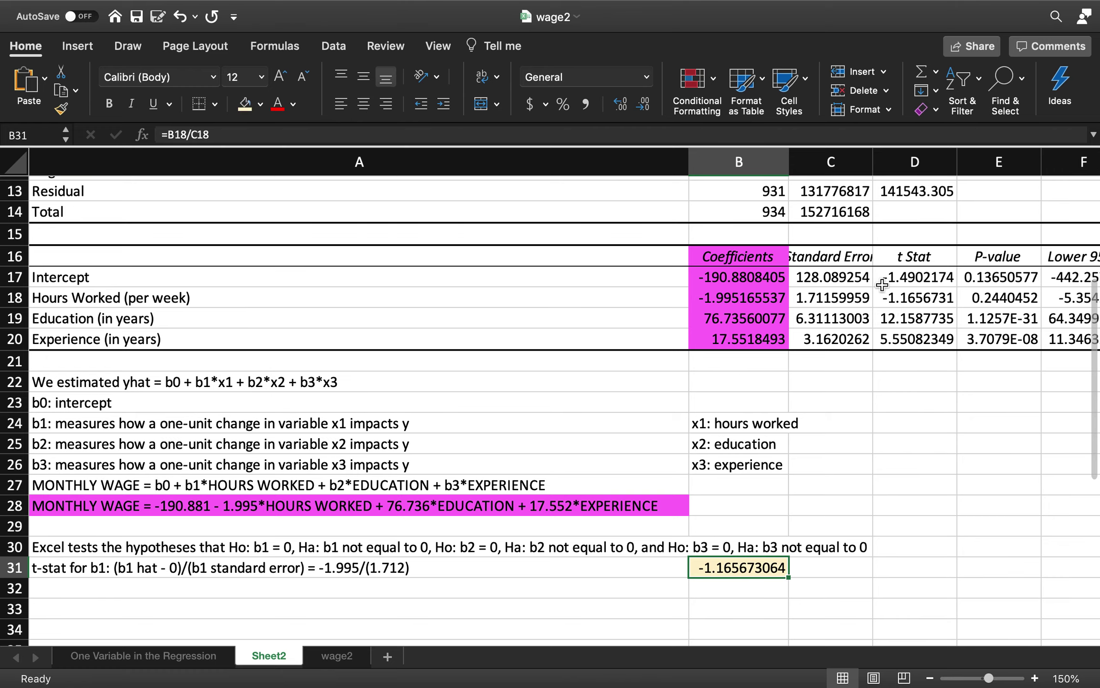
click(892, 296)
click(245, 104)
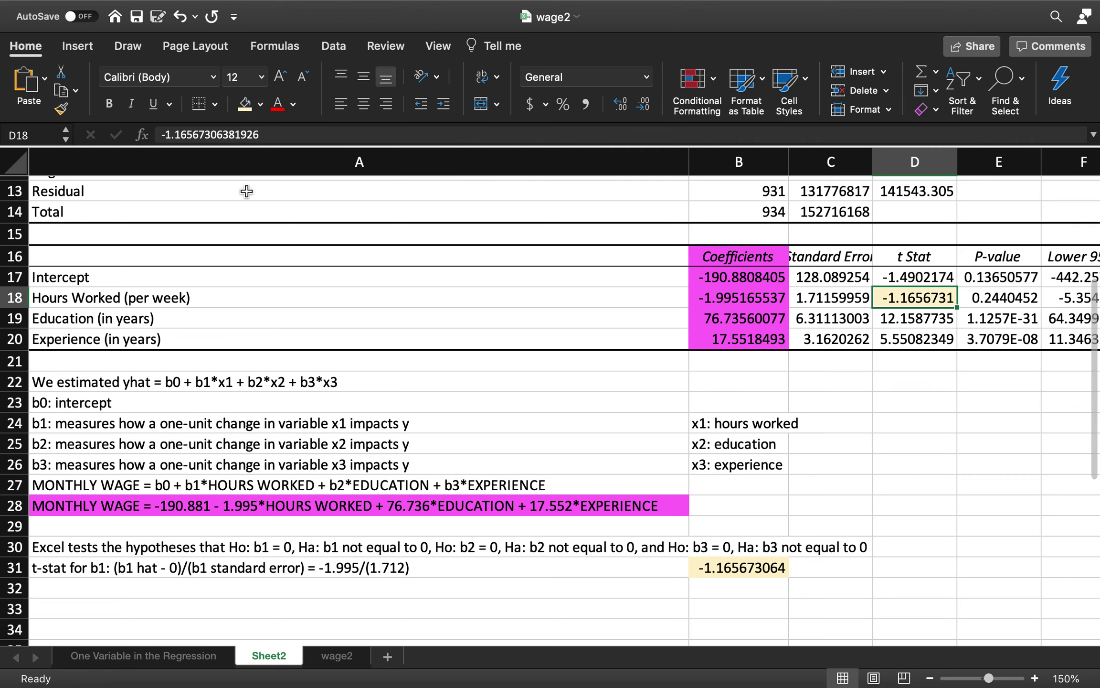
click(279, 567)
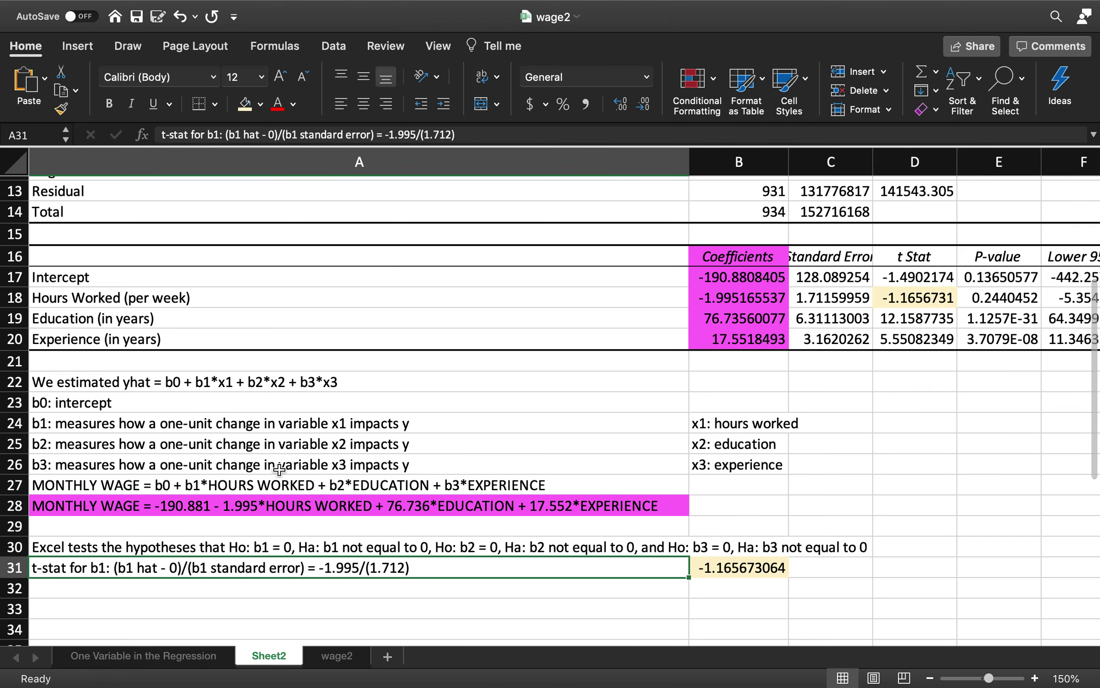
click(245, 104)
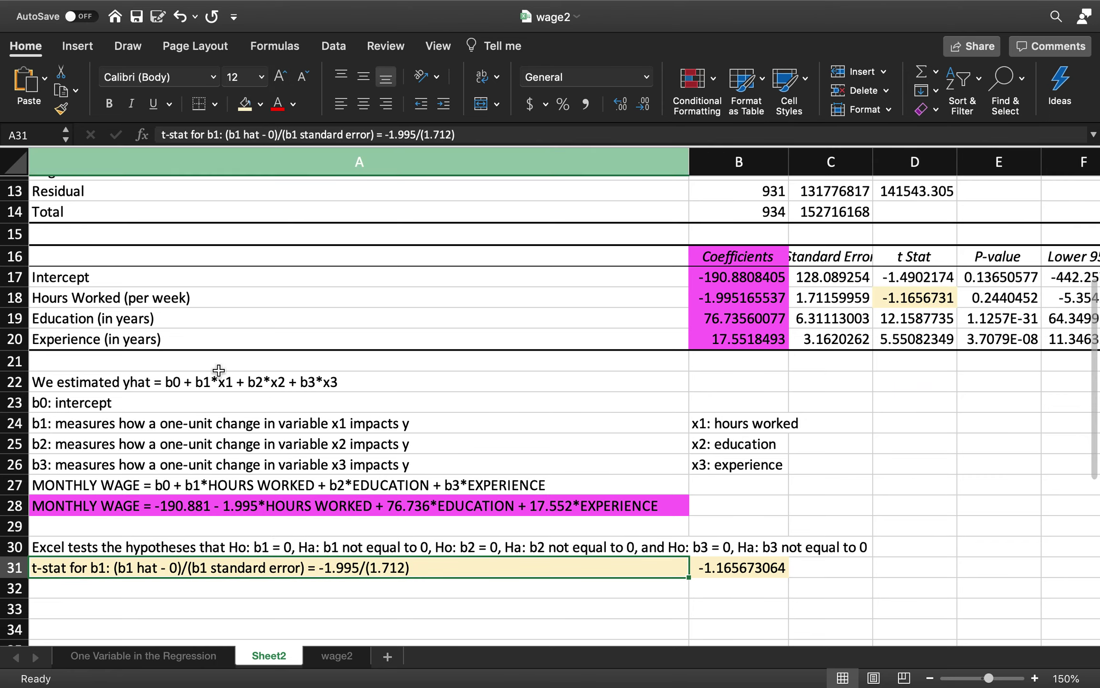
Enter "t-stat for b2: (b2 hat - 0)/(b2 standard error) = 76.736/6.311" in A32.
click(238, 595)
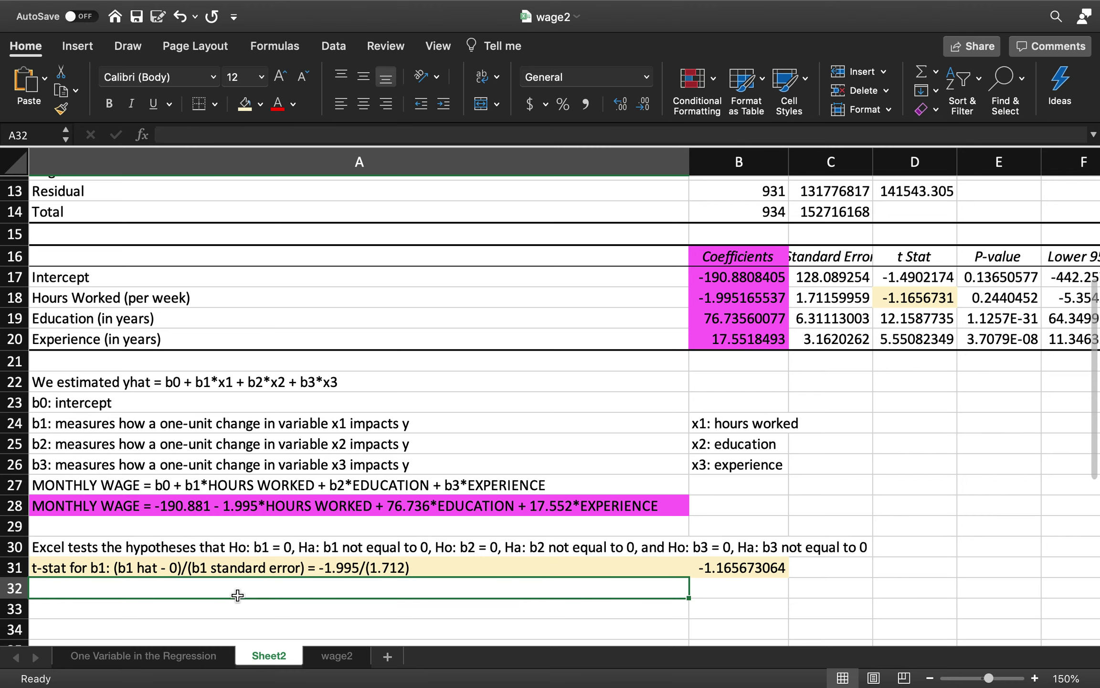
text(t-stat for )
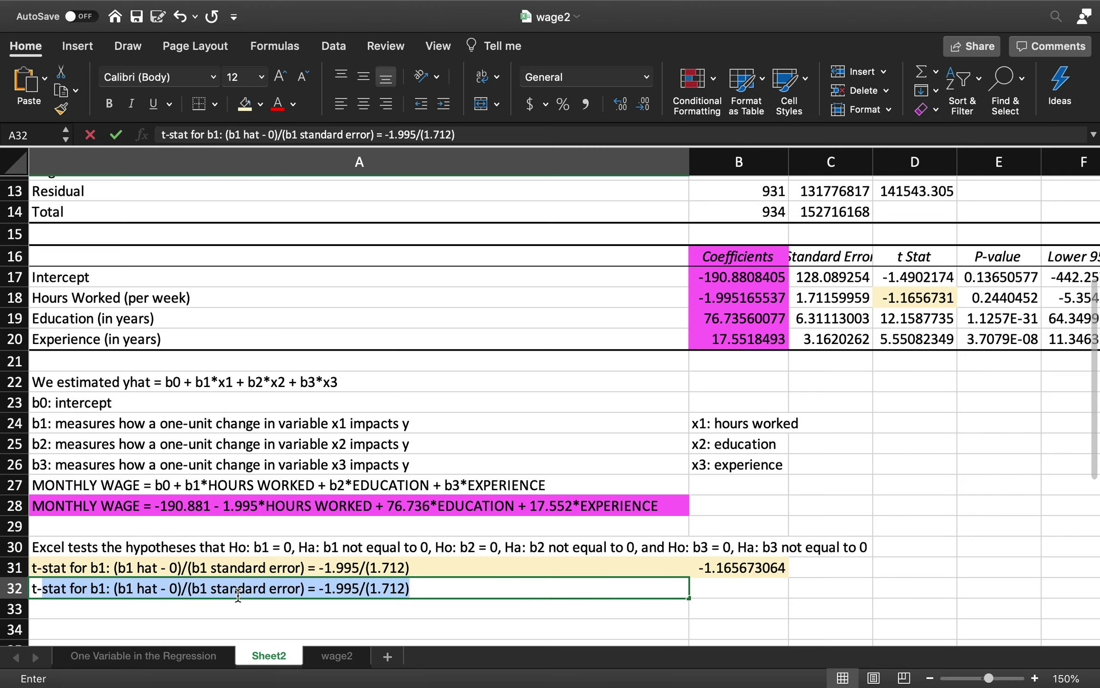
text(b2)
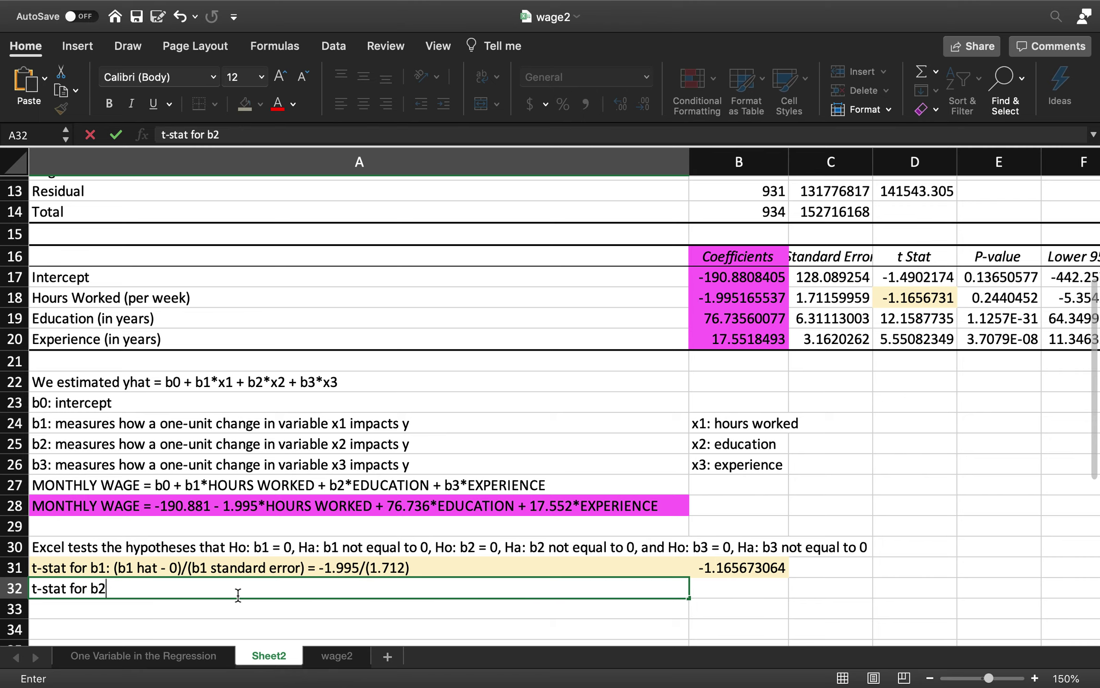
text(: (b2 hat - 0)/)
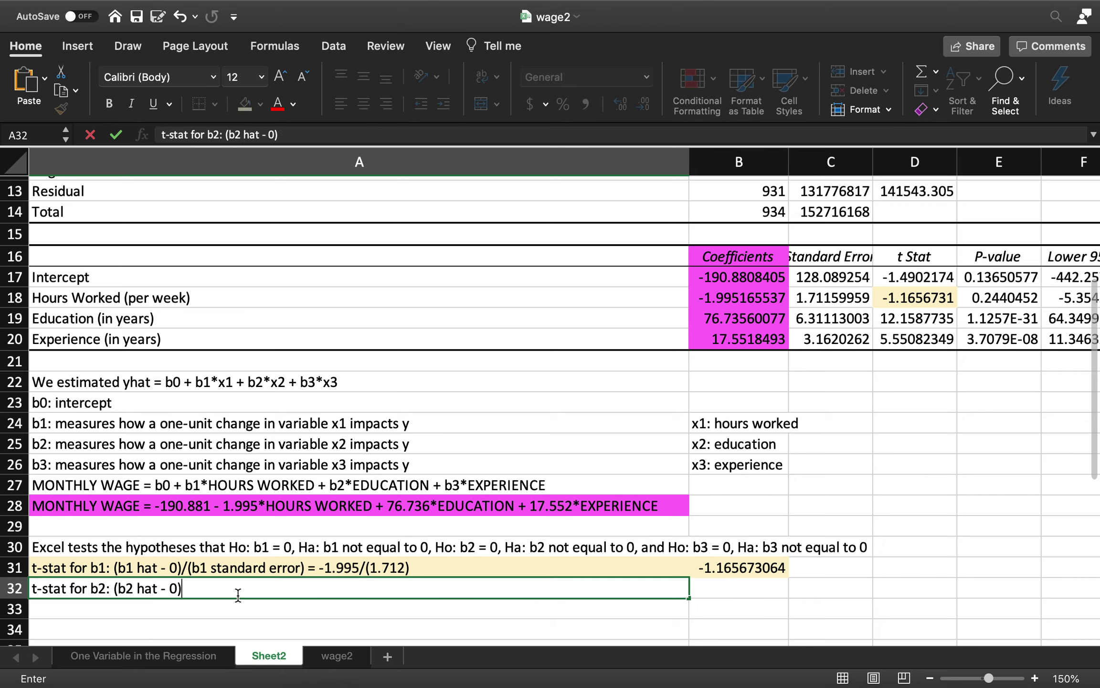
text((b2 standar)
key(BackSpace)
text(dard error)
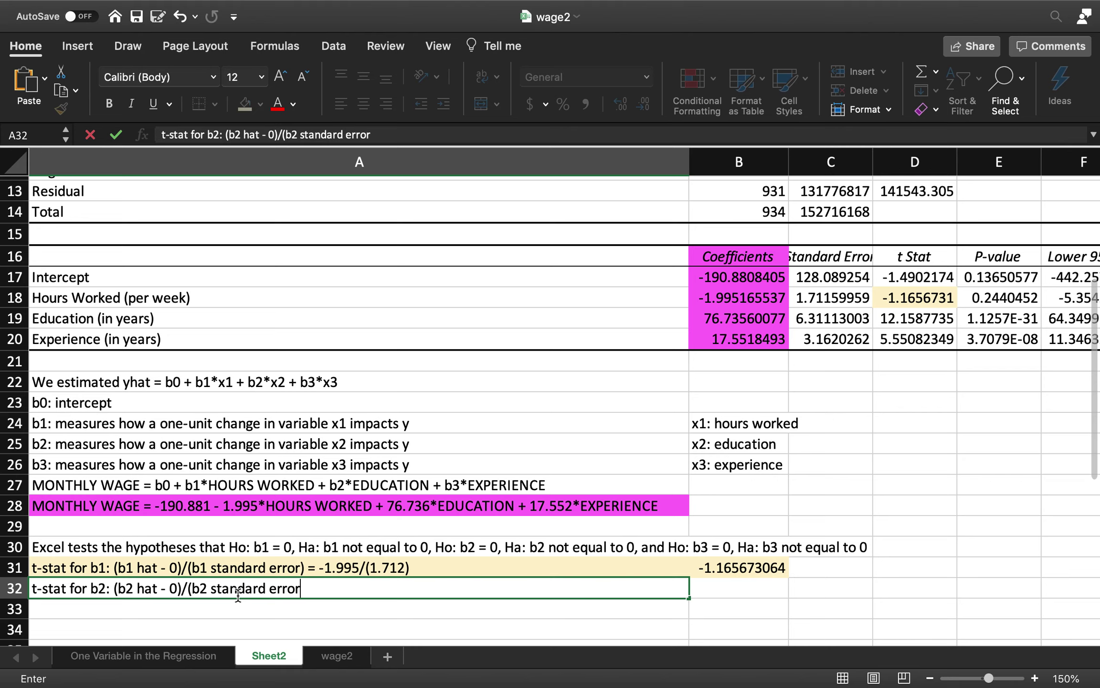
text() = 76.736)
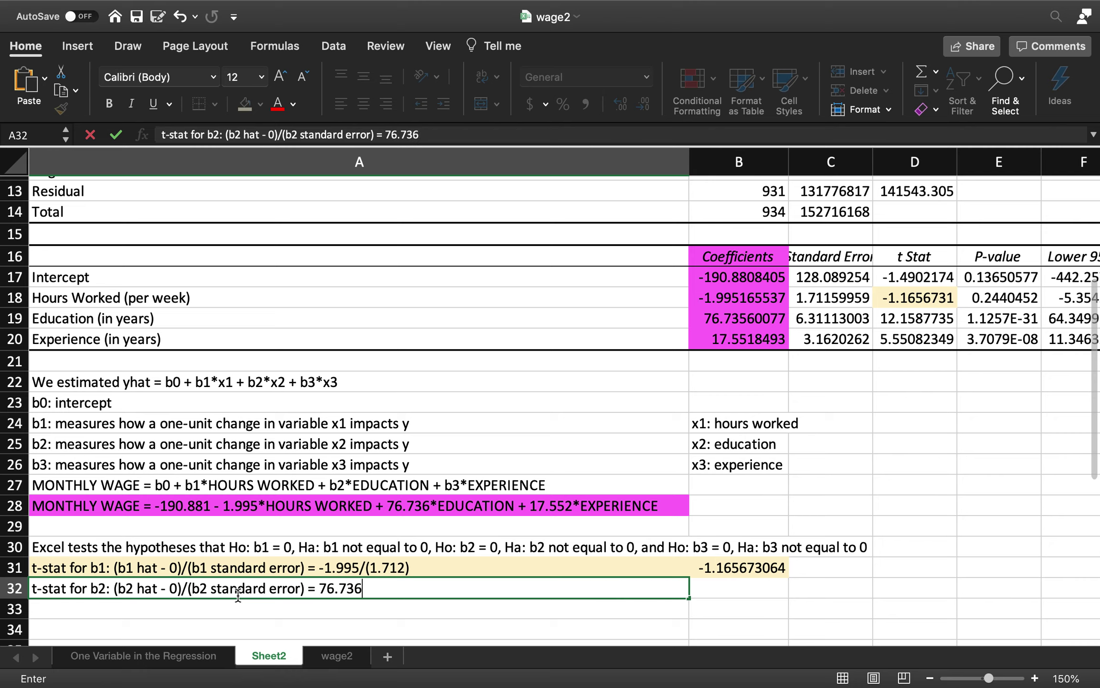
text(/6.311)
Calculate the education t-statistic in B32 with the formula =B19/C19.
click(738, 588)
text(=)
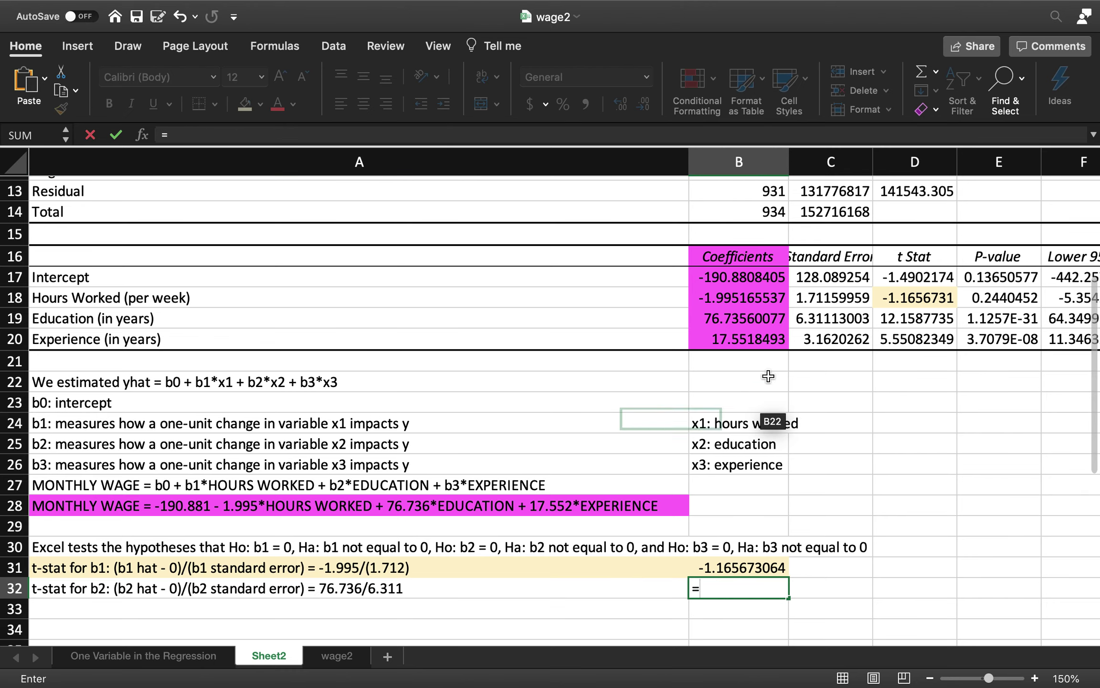
click(745, 318)
text(/)
click(814, 326)
key(Return)
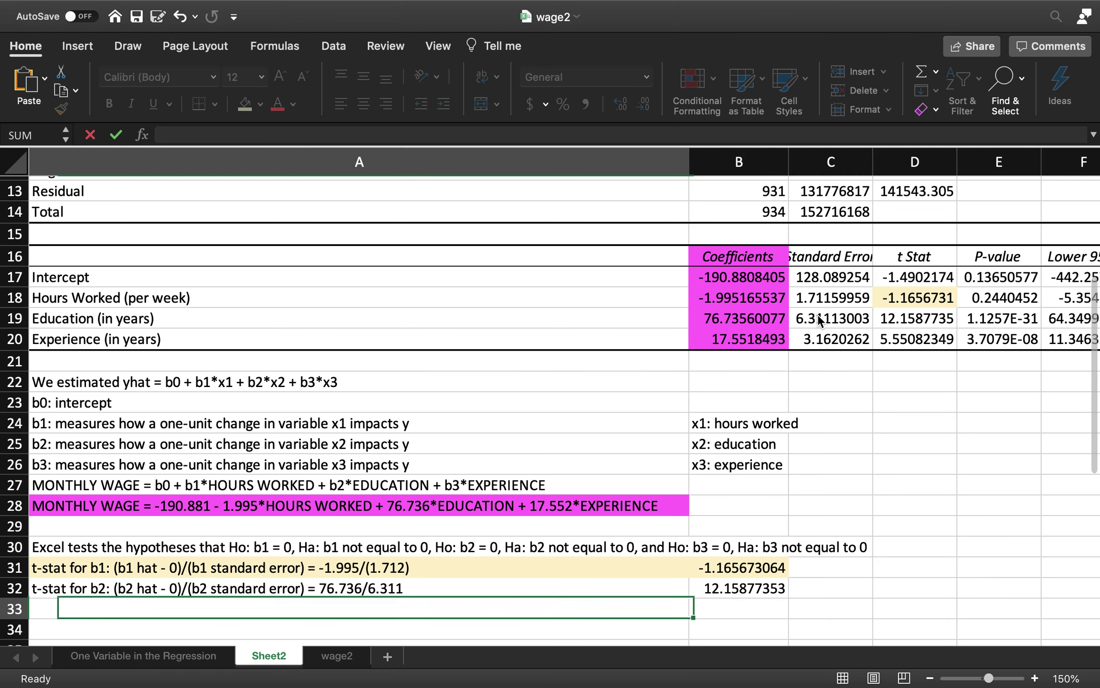
Apply a light orange fill to the b2 note and its t-statistic in A32:B32 and to the education t Stat in D19.
drag(353, 587, 784, 589)
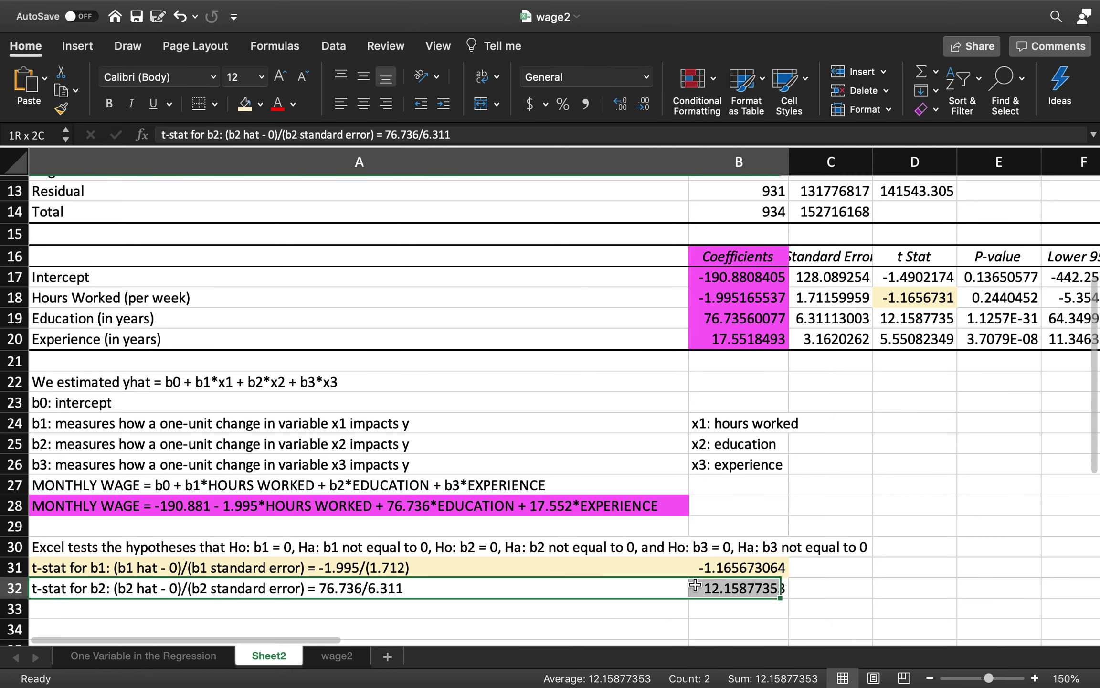
click(261, 104)
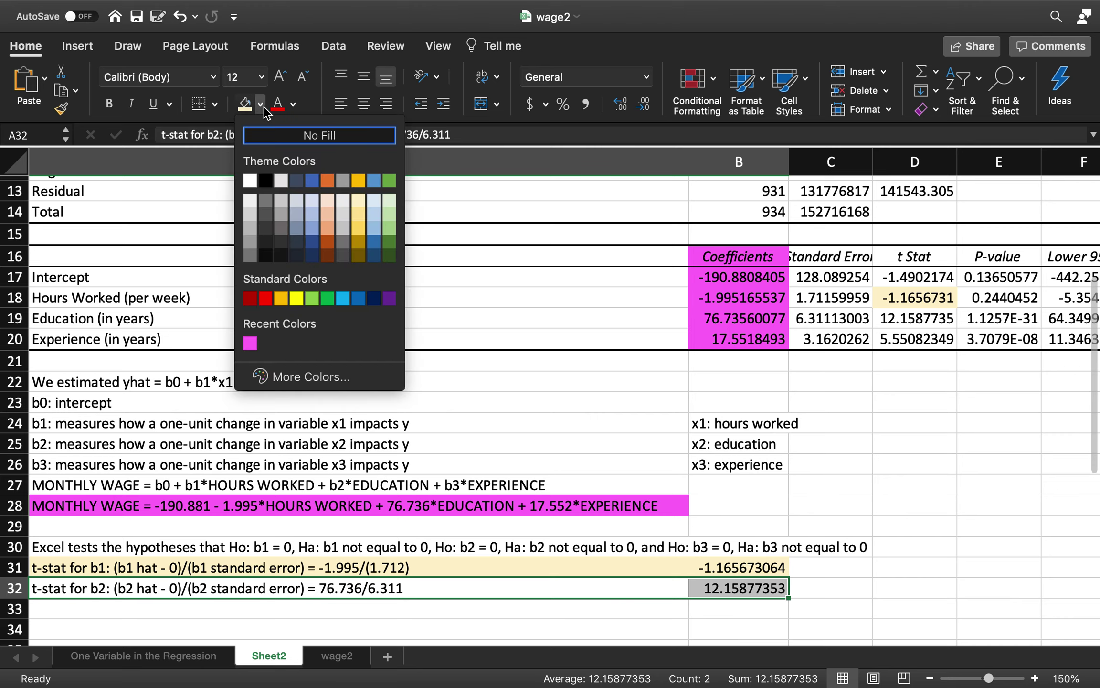
click(328, 213)
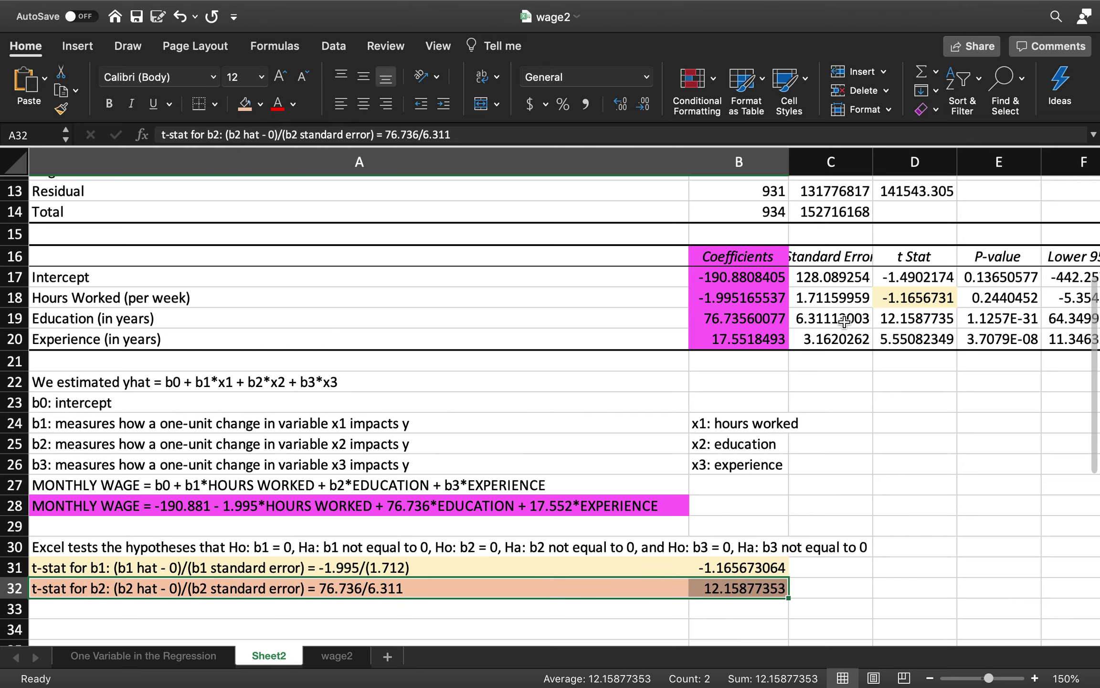
click(921, 321)
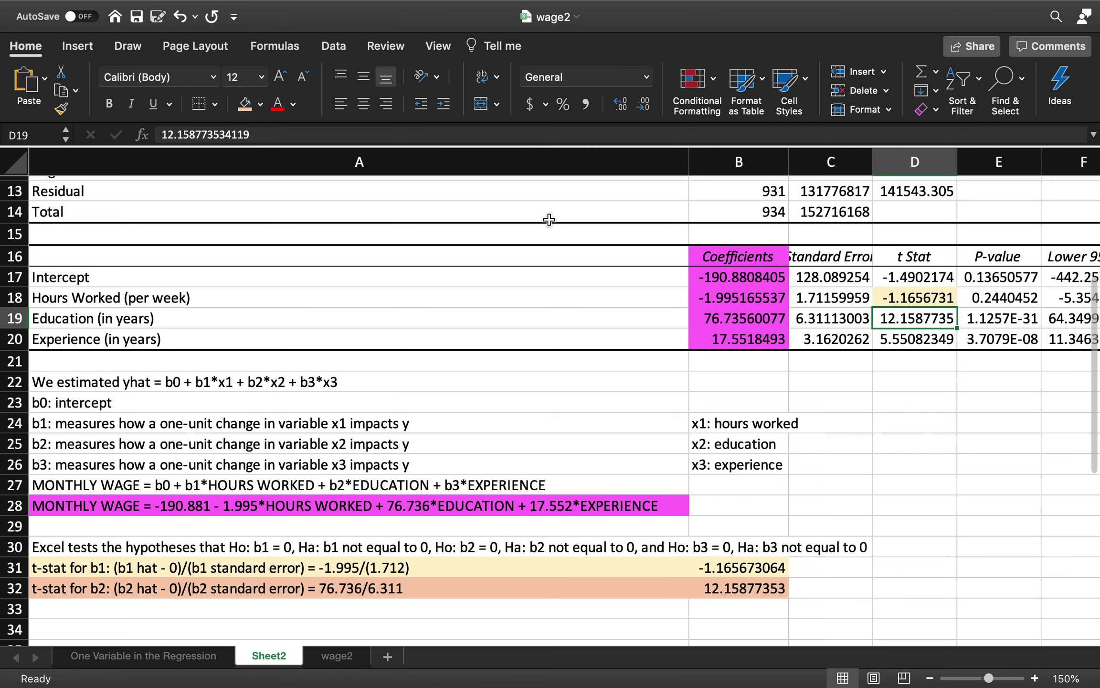
click(245, 104)
Enter "t-stat for b3: (b3 hat - 0)/(b3 standard error) = 17.552/3.162" in A33.
click(52, 604)
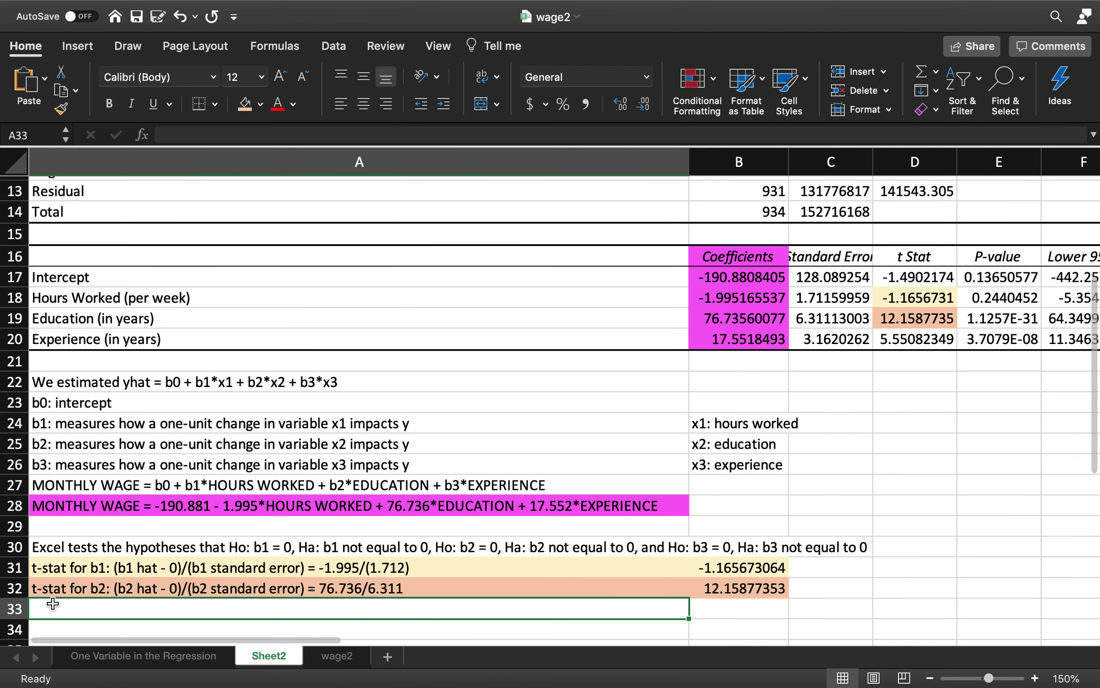
text(t-stat for b3)
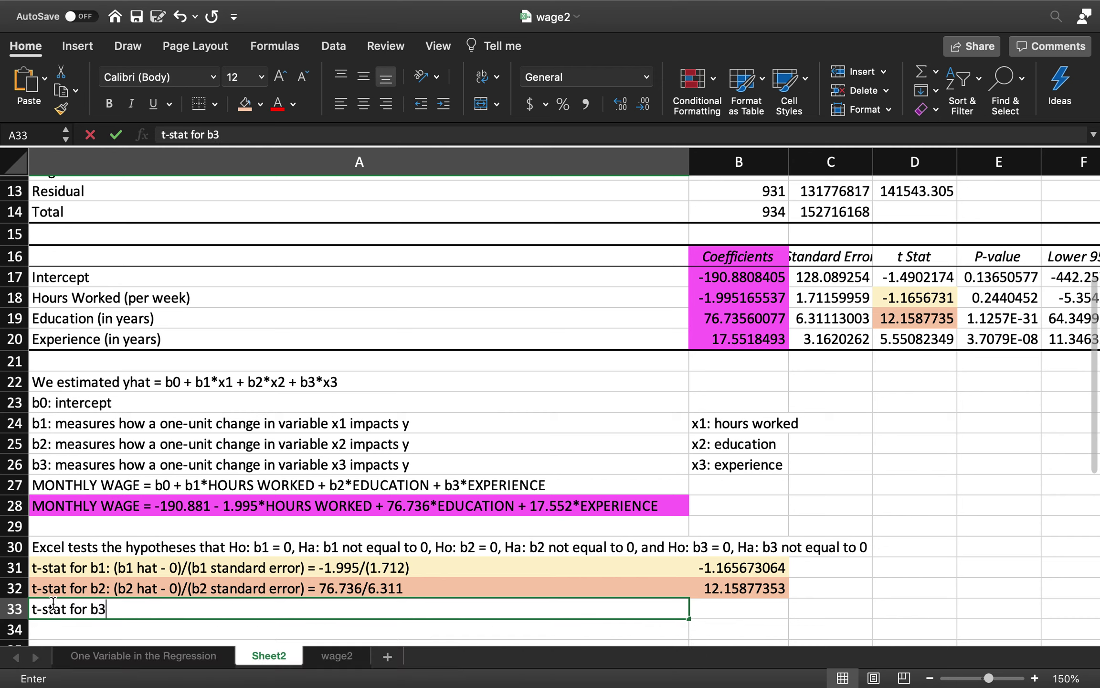
text(: (b3 hat - 0)/b)
key(BackSpace)
text(()
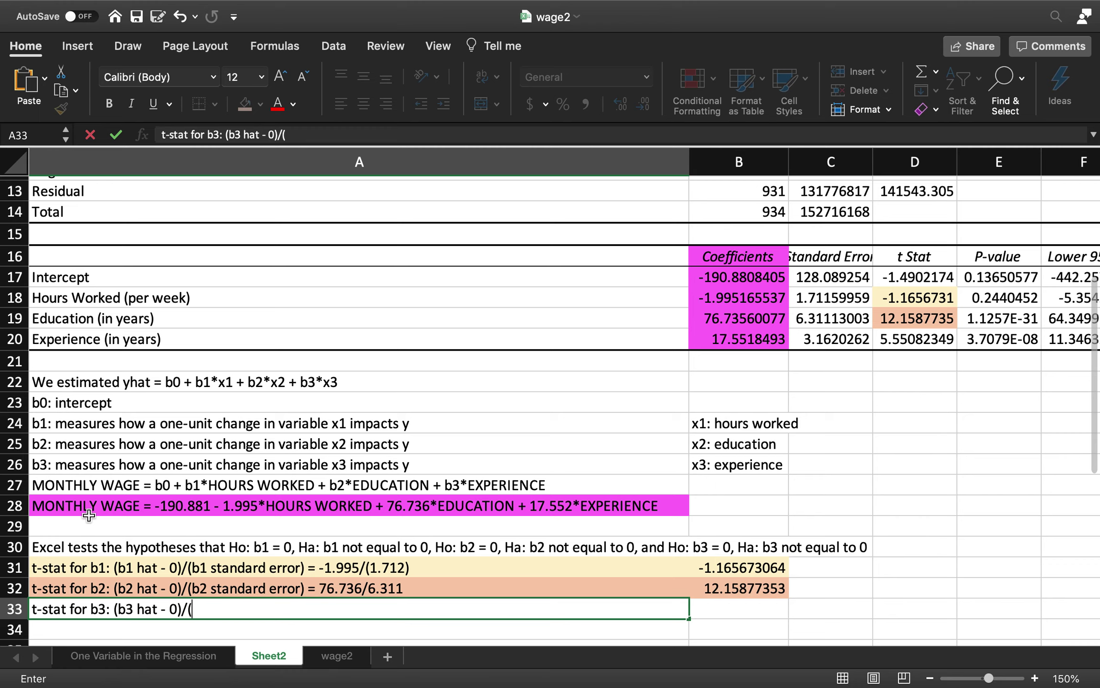
text(b3 standard e)
key(BackSpace)
key(BackSpace)
key(BackSpace)
text(d error) =)
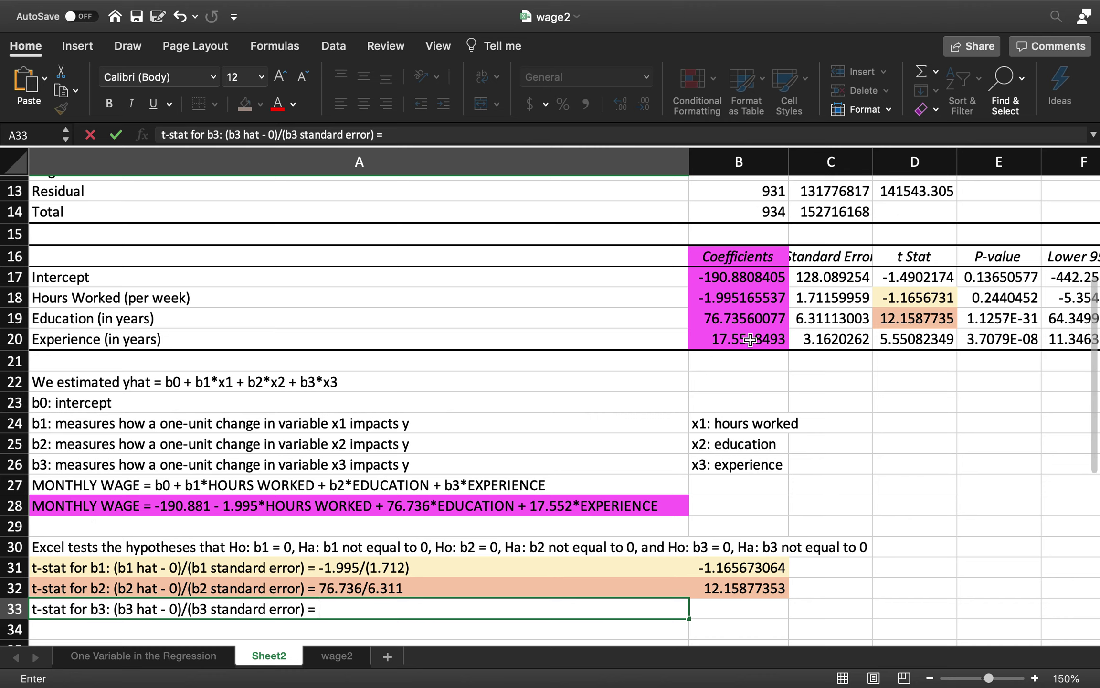
text( 17.552/3.162)
key(Tab)
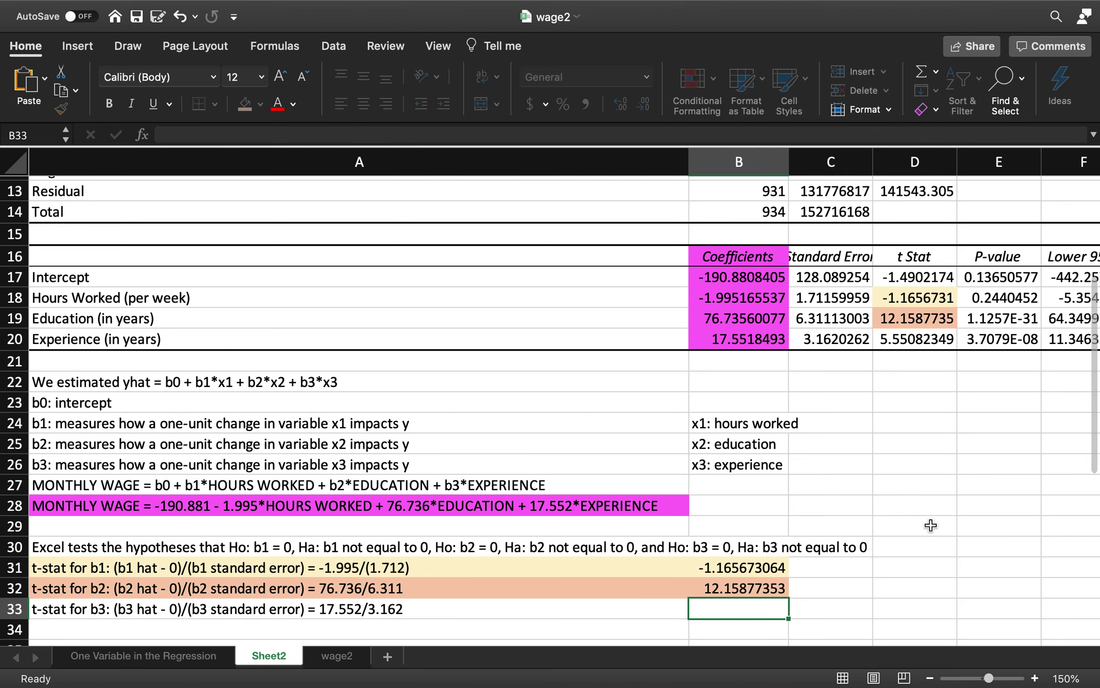
Calculate the experience t-statistic in B33 with the formula =B20/C20.
text(=)
click(720, 337)
text(/)
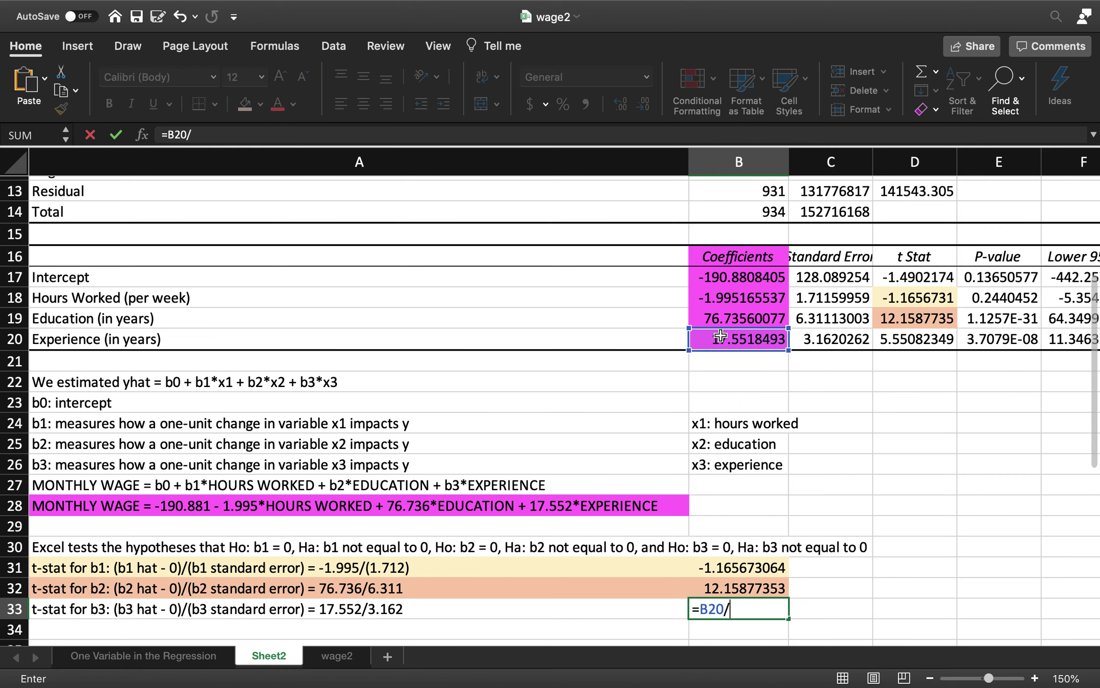
click(802, 338)
key(Return)
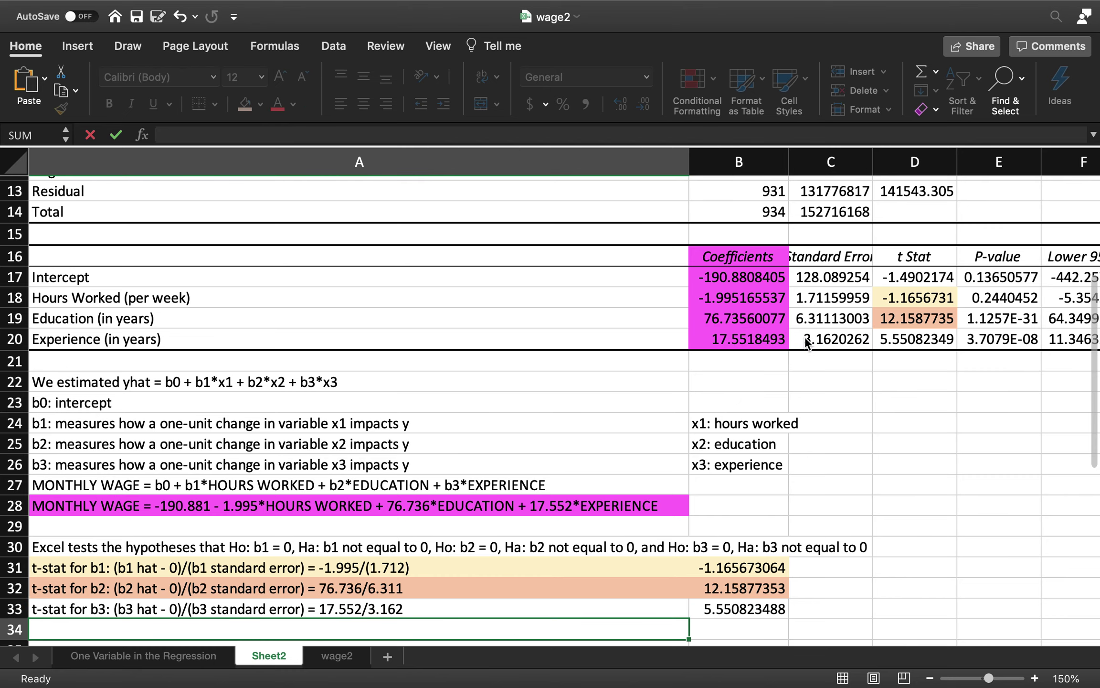
Apply a light green fill to the b3 note and its t-statistic in A33:B33 and to the experience t Stat in D20.
drag(445, 609, 714, 611)
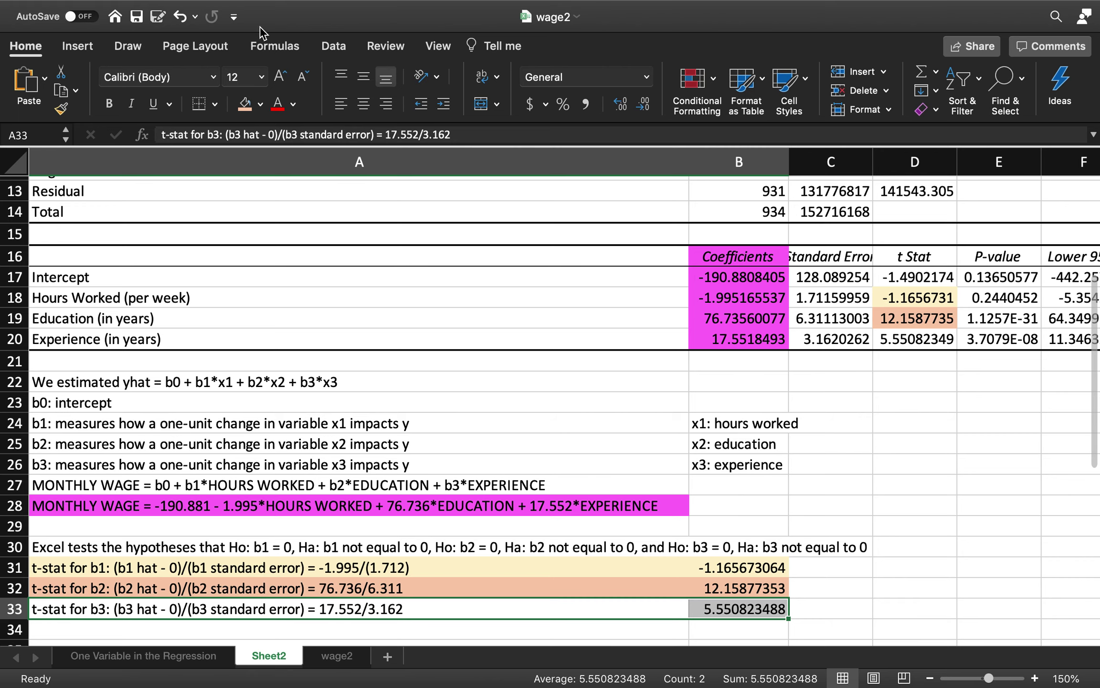
click(261, 105)
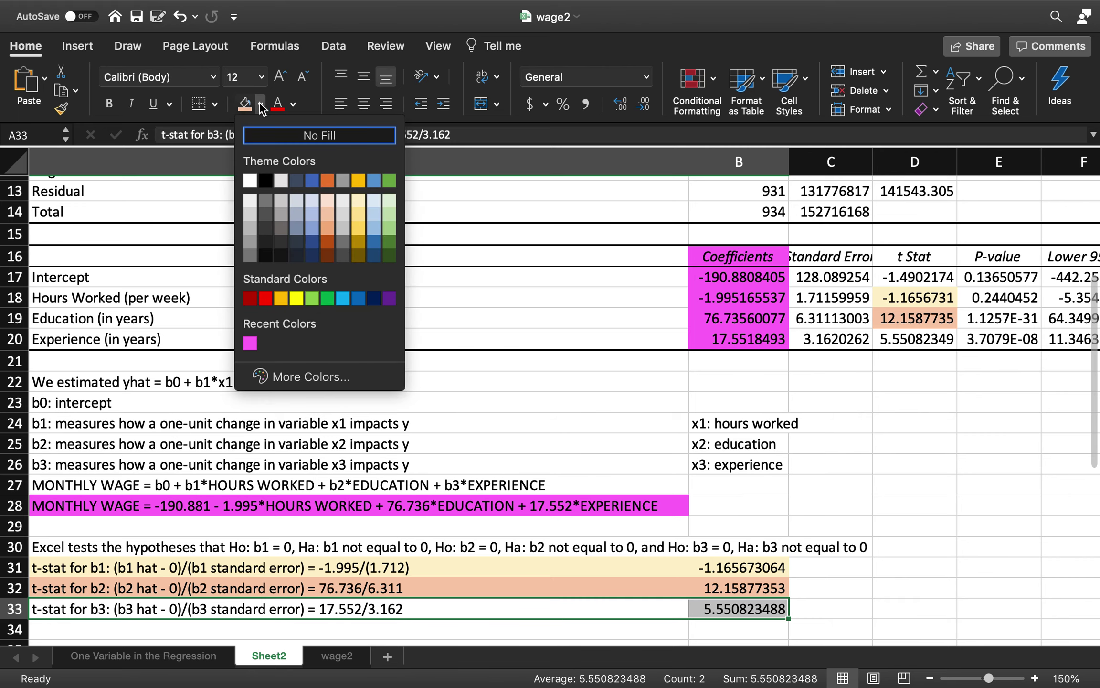
click(387, 213)
click(910, 338)
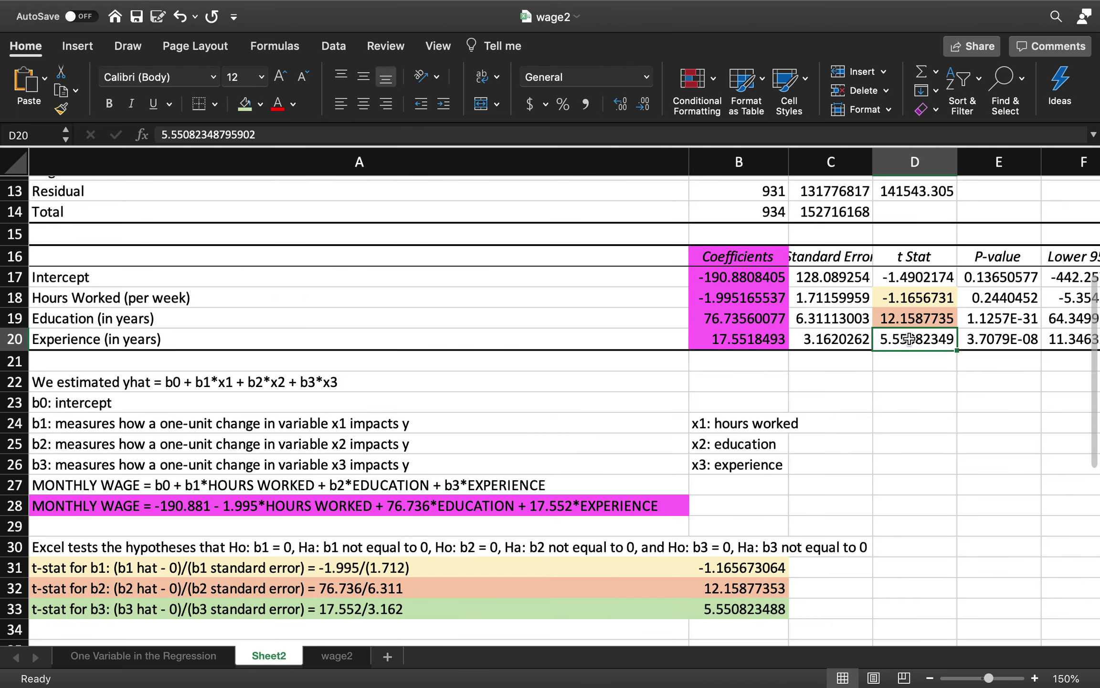
click(247, 105)
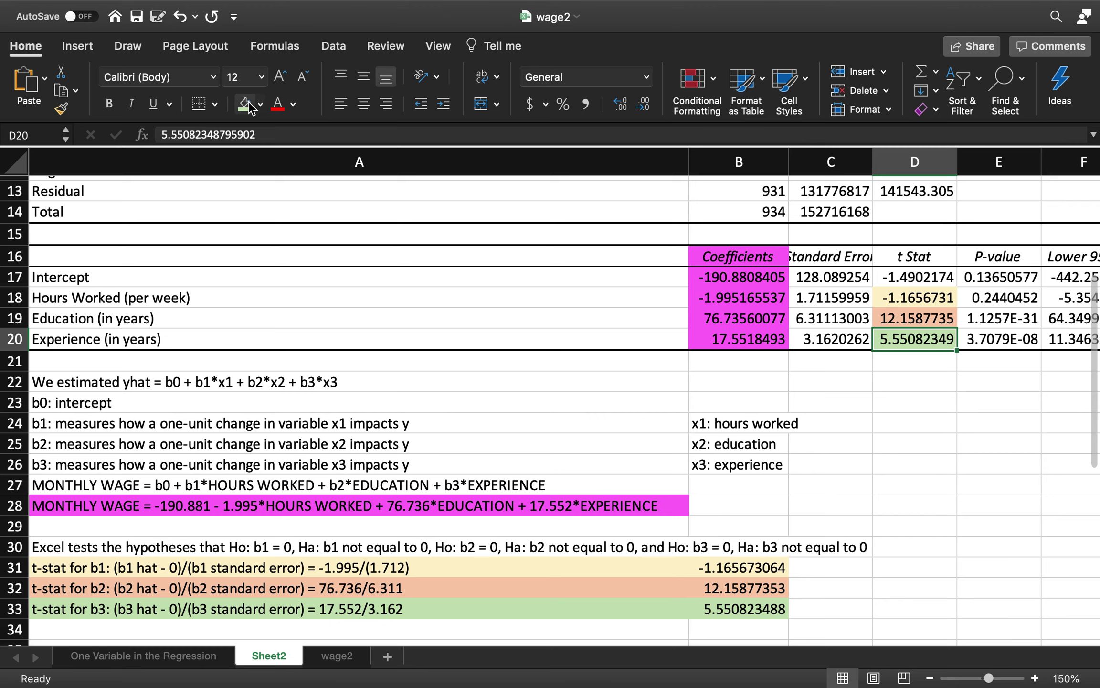
Enter "significant at .01 level (you can see the p-values are low)" in C32 and copy the note to C33.
click(812, 587)
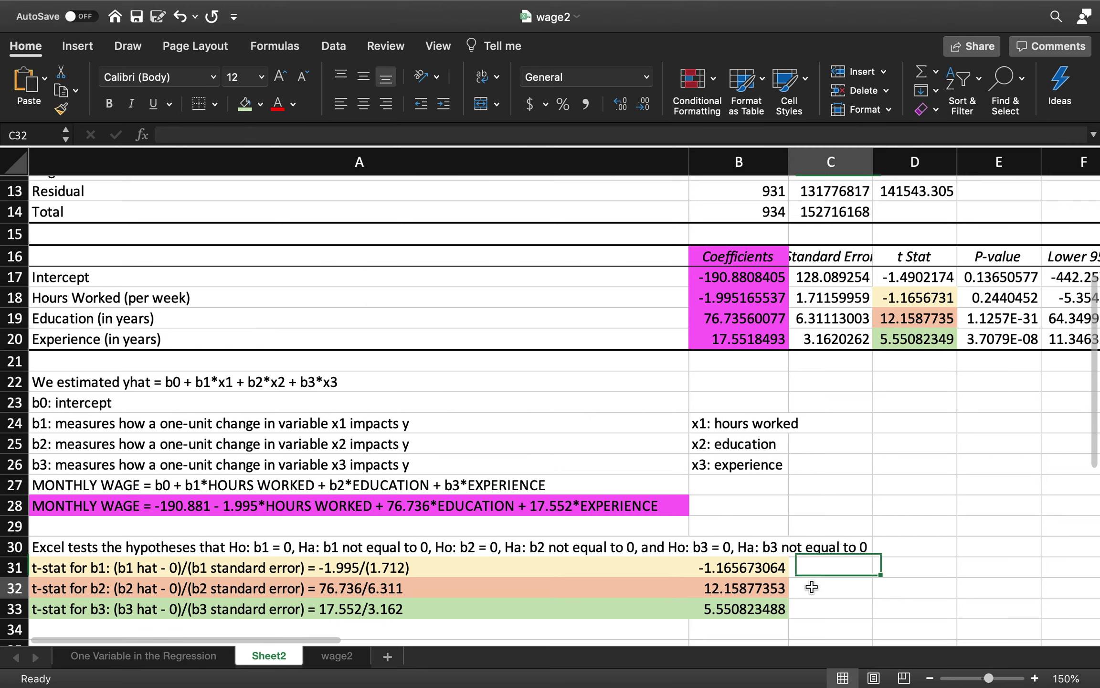
text(siginnificant at .01 level (you can see the p-values are low)
key(Return)
key(Up)
key(super+c)
key(Down)
key(Return)
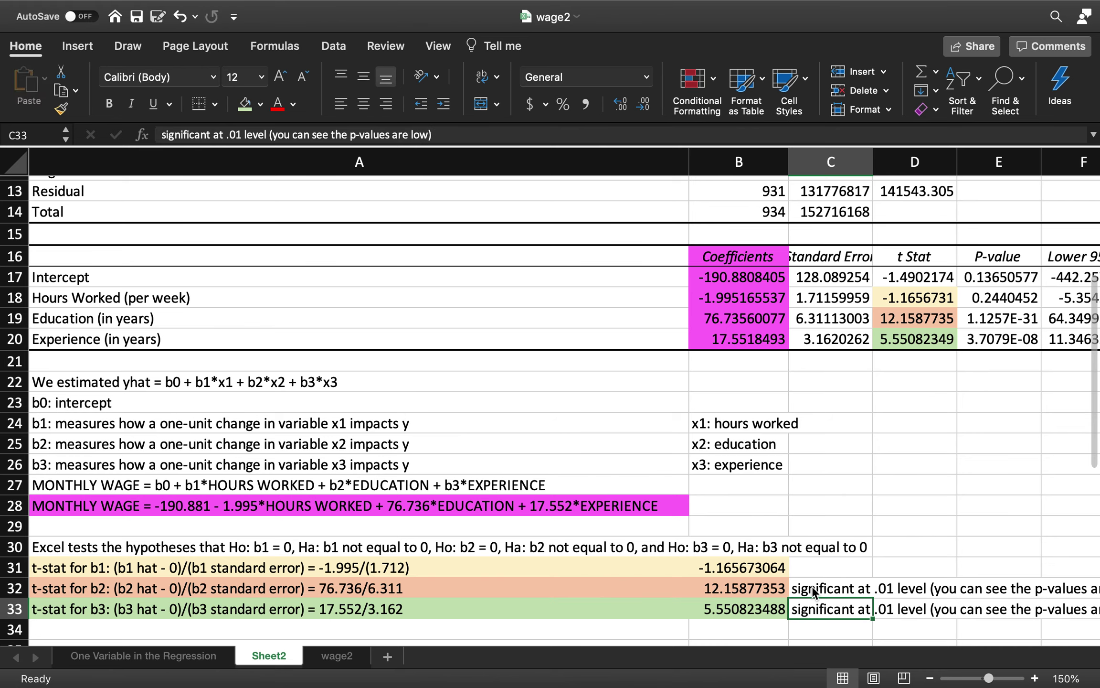
Label the b1 t-statistic "not significant" in C31.
key(Up)
key(Up)
key(Up)
key(Down)
text(not significant)
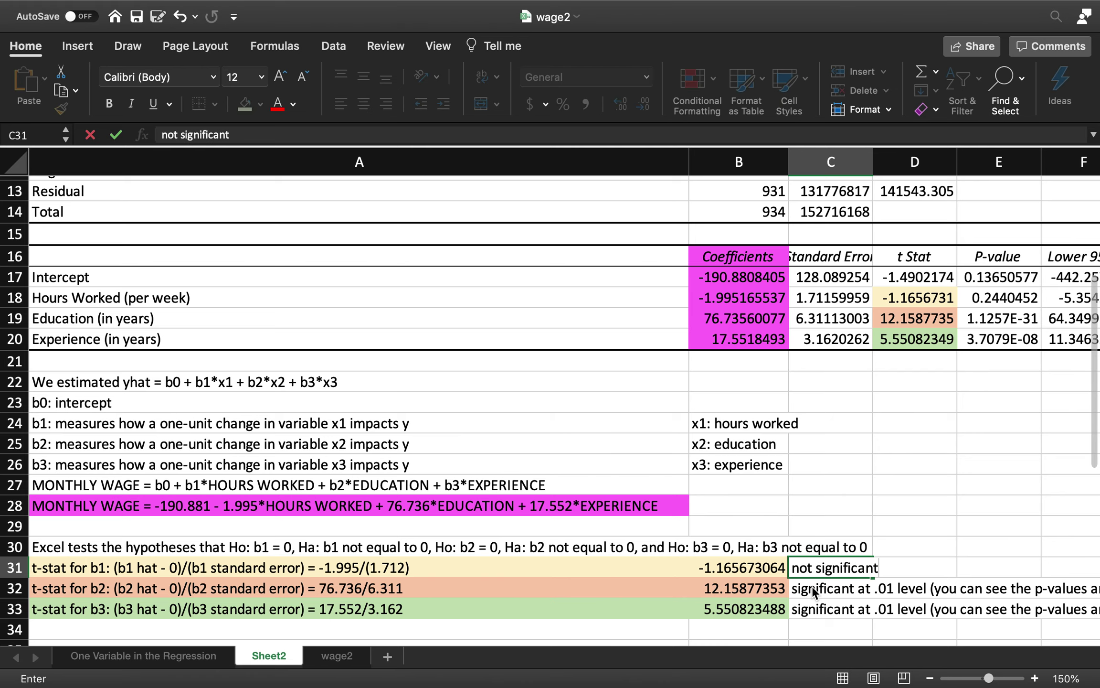
key(Return)
Enter "can always compare the t-stat to row n - k - 1 (k x variables), here n - 4" in A34.
key(Down)
key(Down)
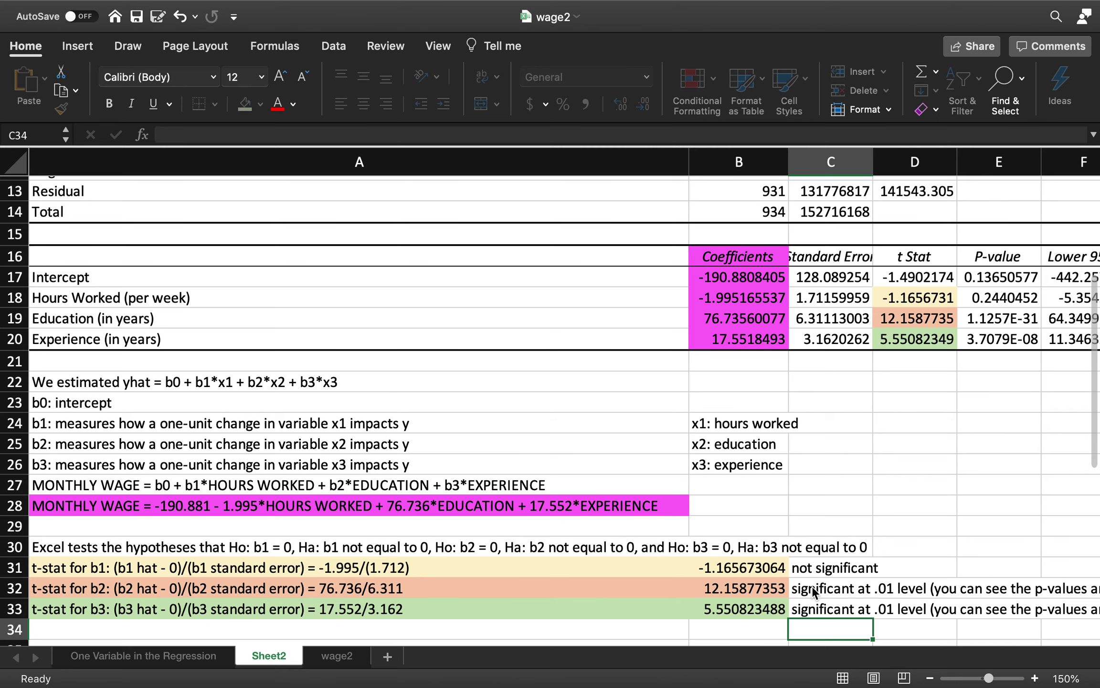
key(Left)
key(Left)
text(can )
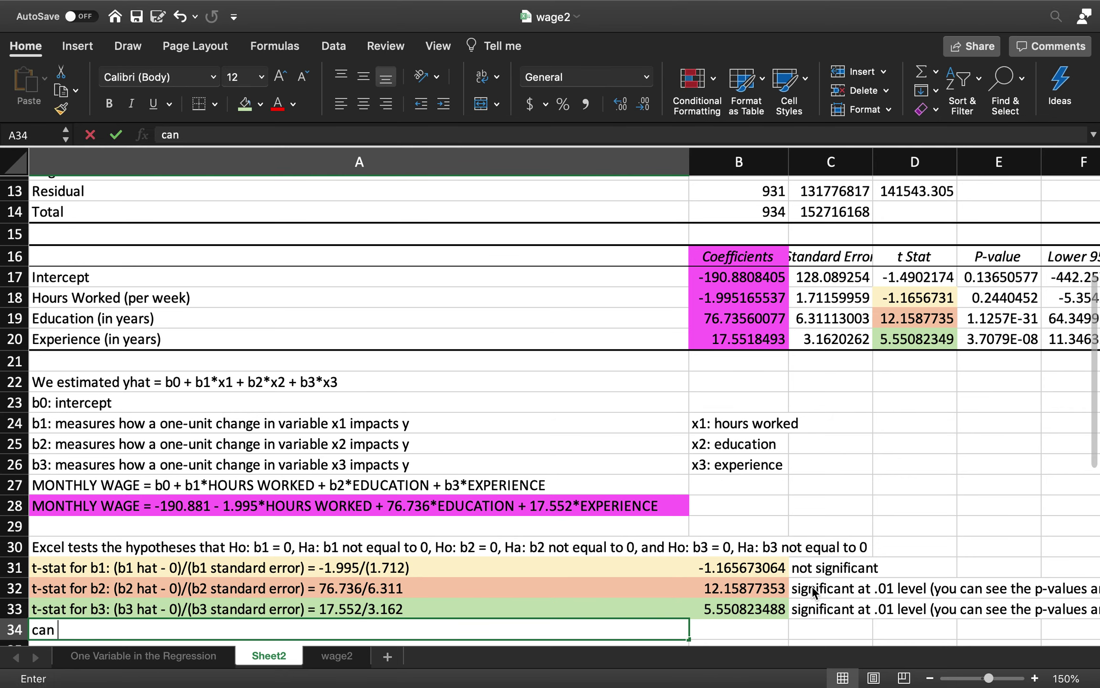
text(always compare the)
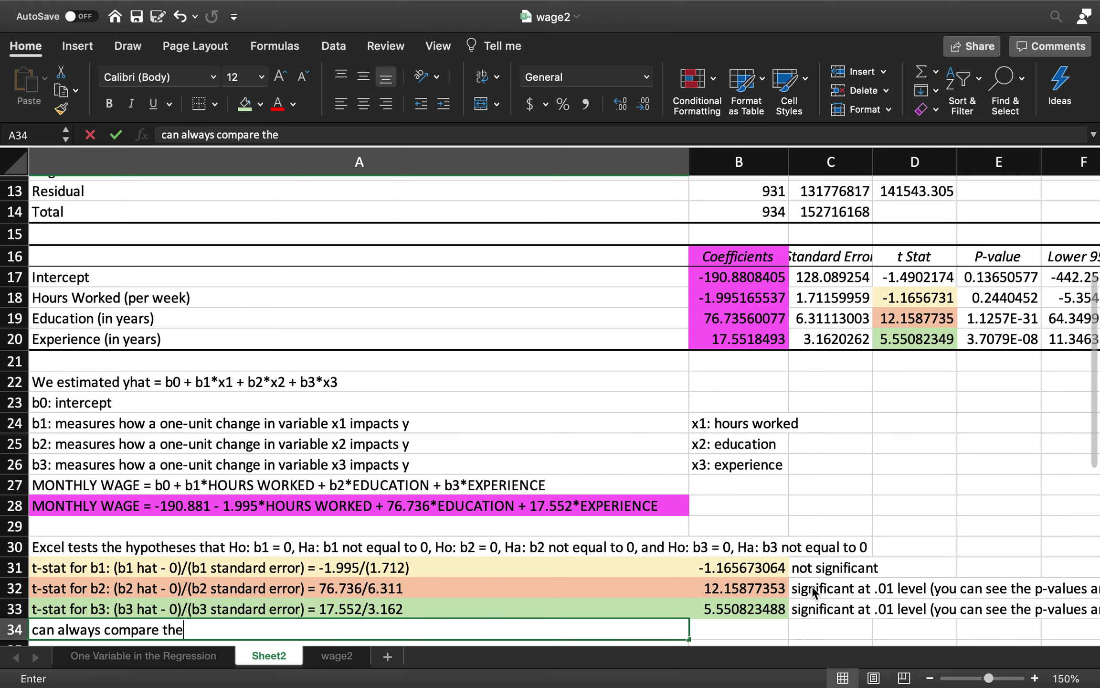
text( t-stat to rown n)
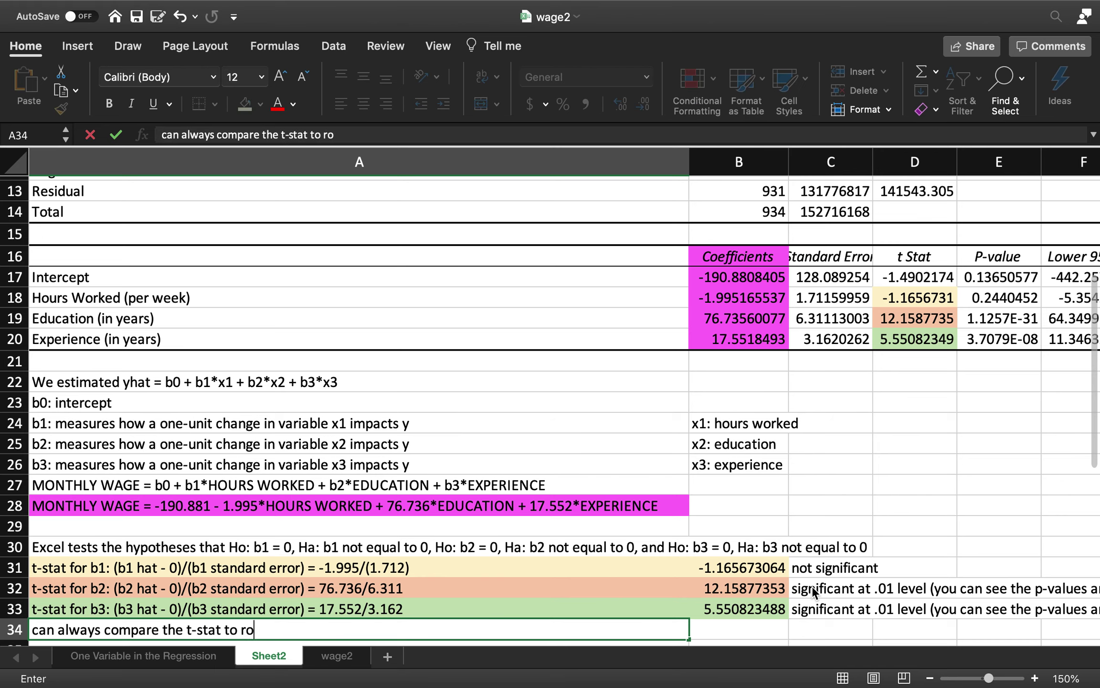
key(BackSpace)
key(BackSpace)
key(BackSpace)
text(n - k - 1 (k x )
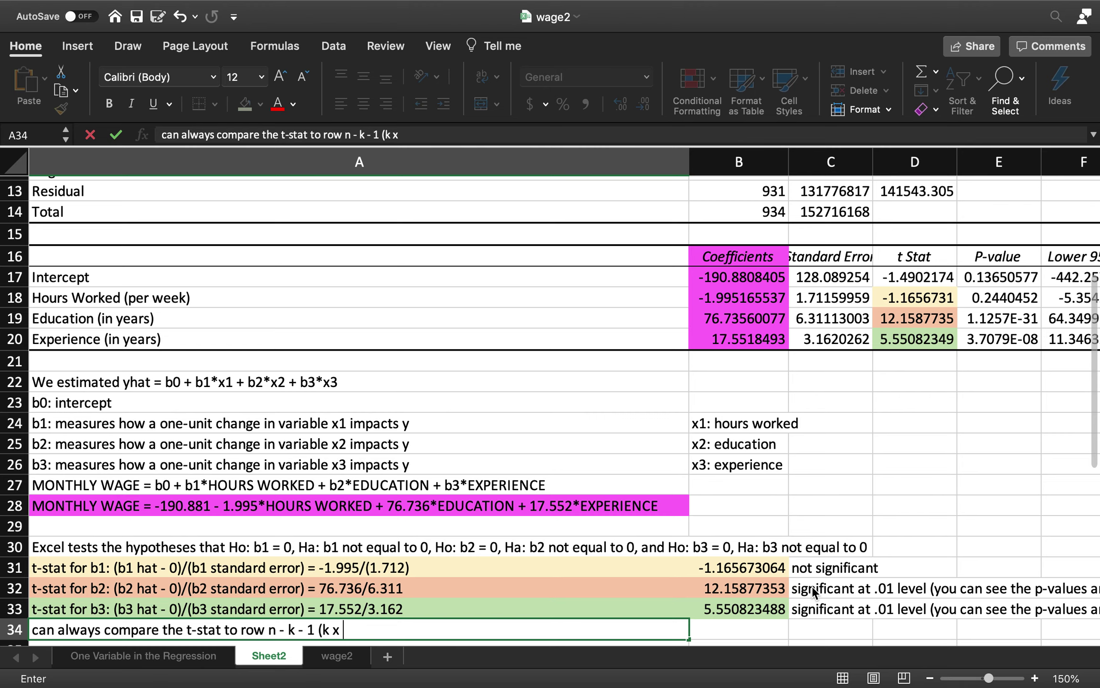
text(variables), here n - 4)
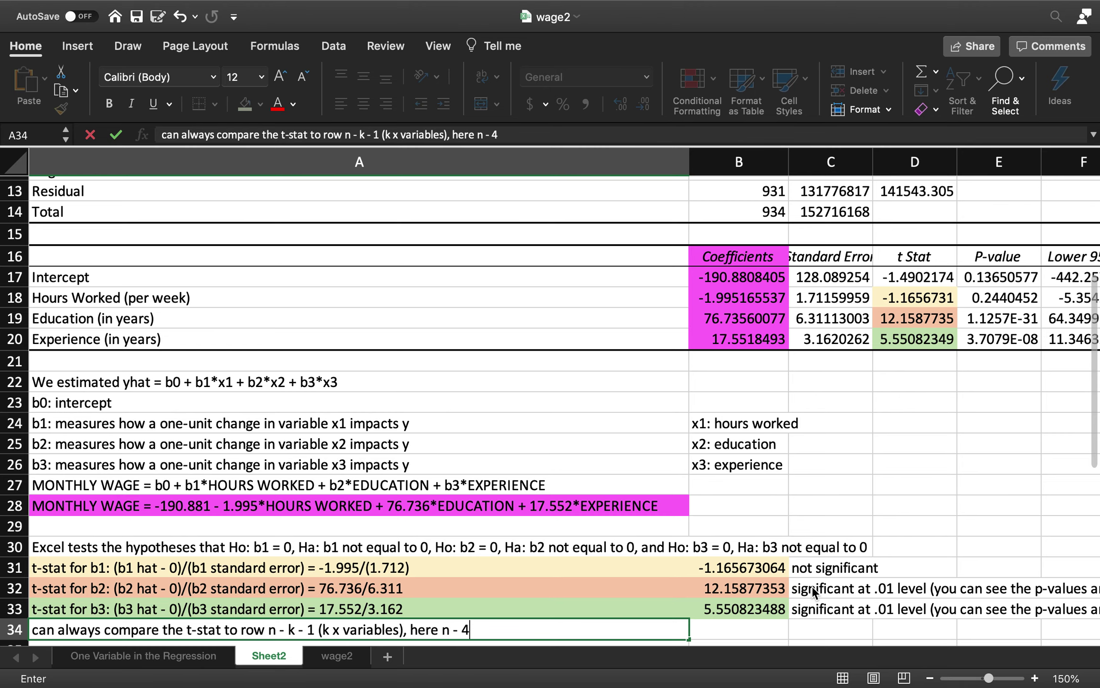
key(Return)
key(Up)
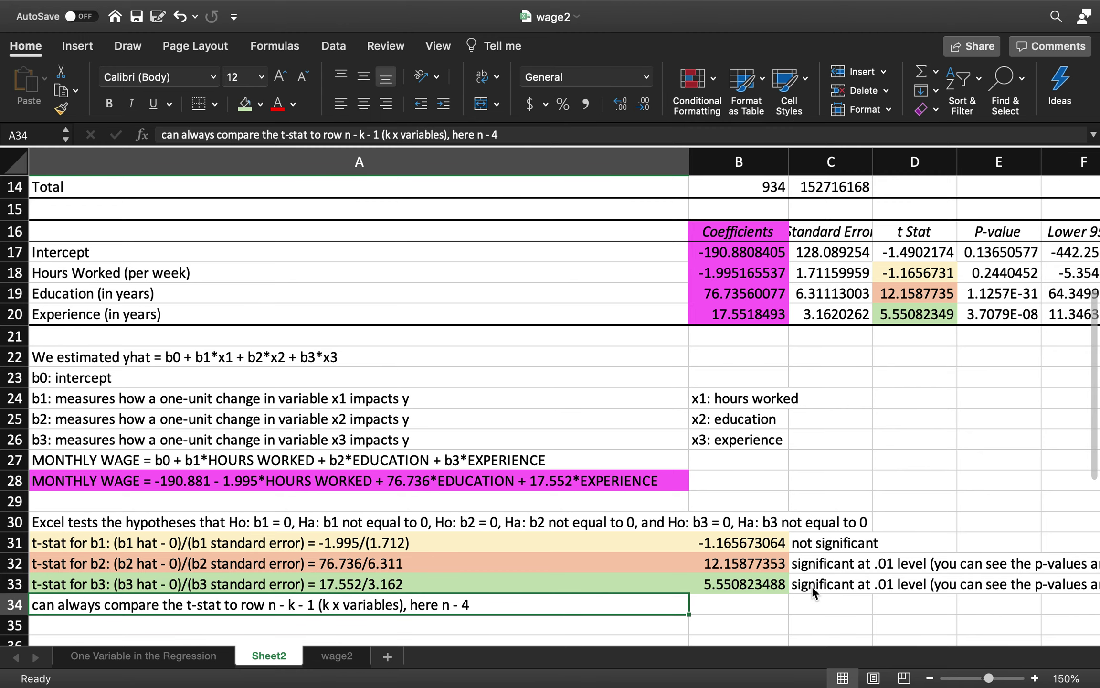
scroll(604, 444, up, 7)
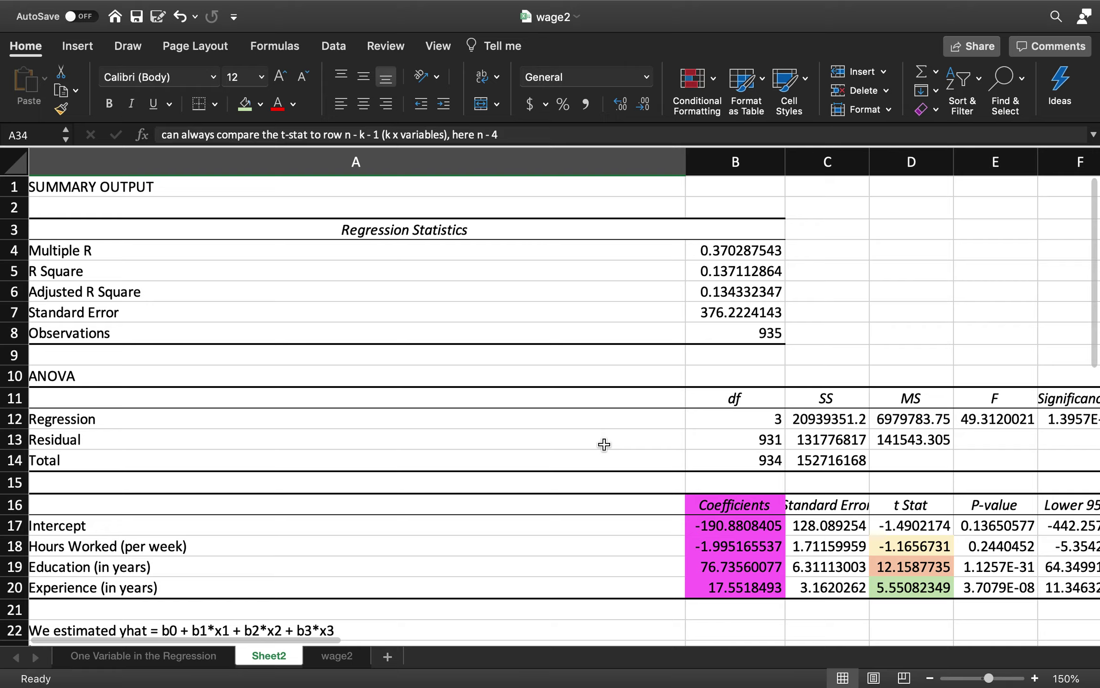
scroll(604, 444, down, 8)
scroll(604, 444, up, 1)
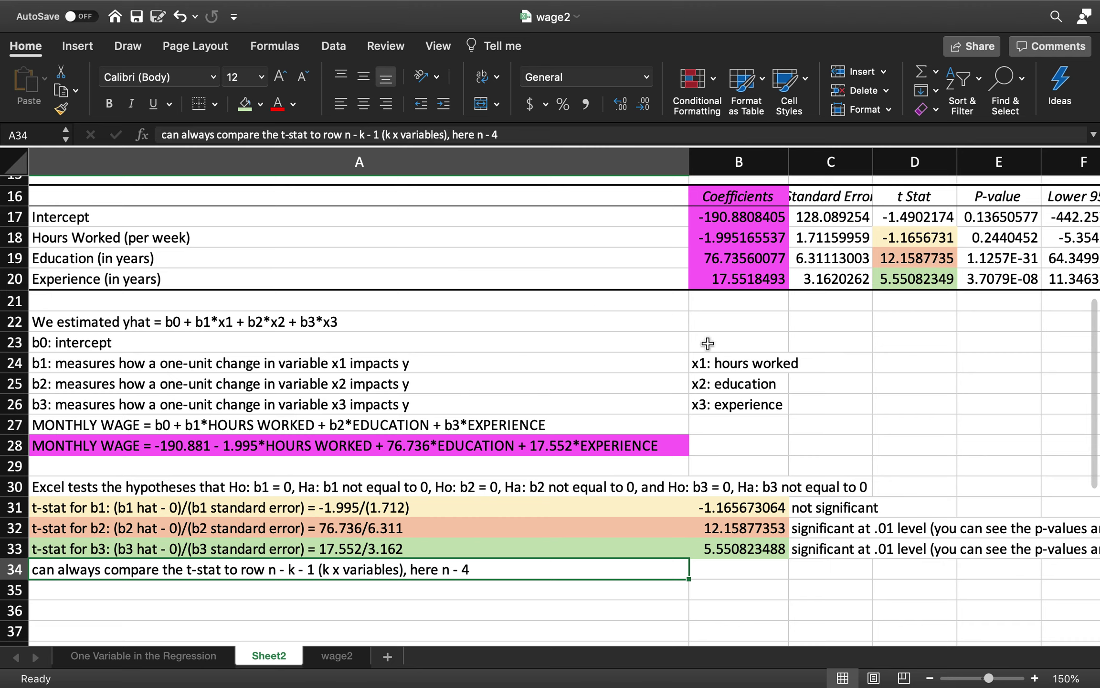
Enter "We estimate that a one-unit change in hours worked reduces monthly wages by $1.995" in C22.
click(821, 316)
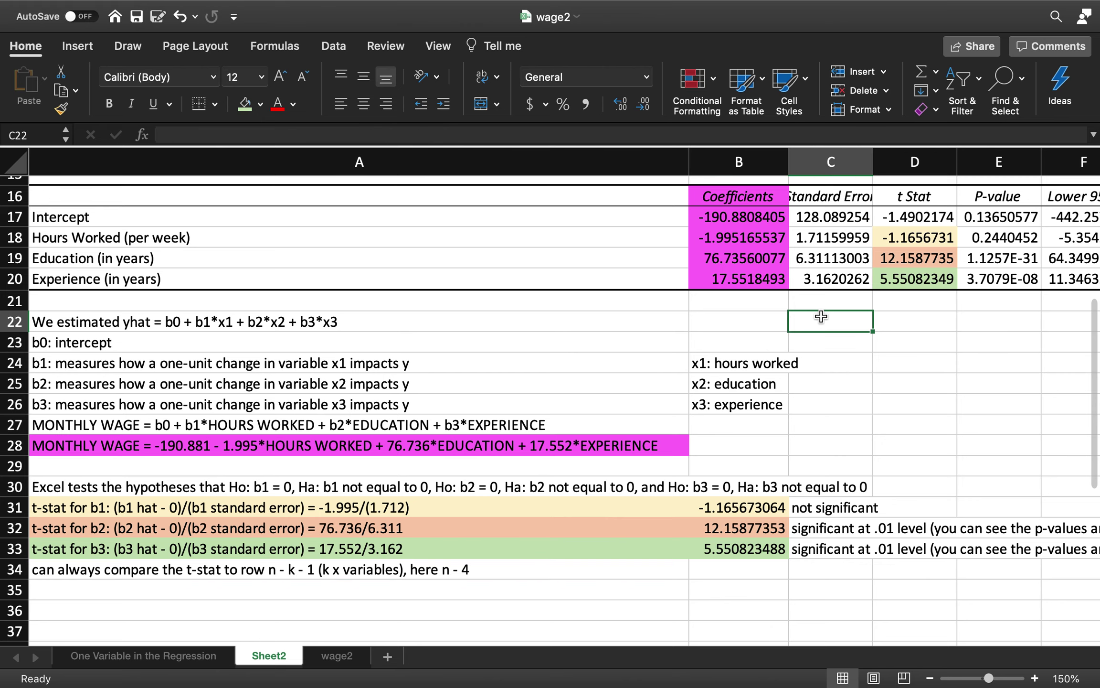
text(We estimate t)
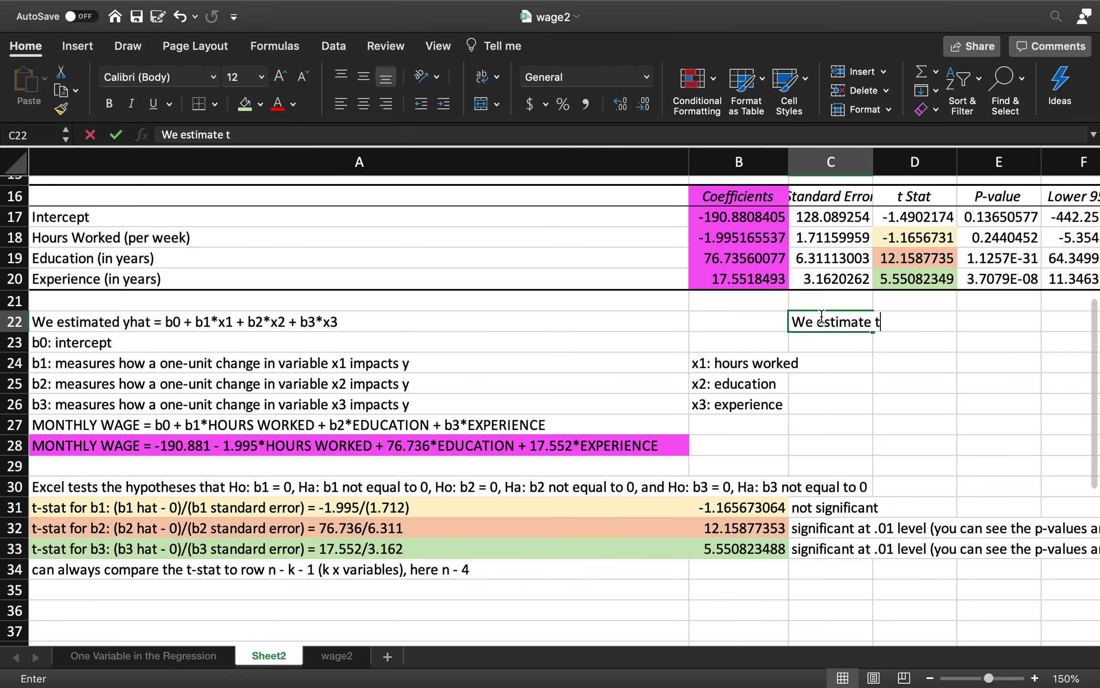
text(hat a one-unit)
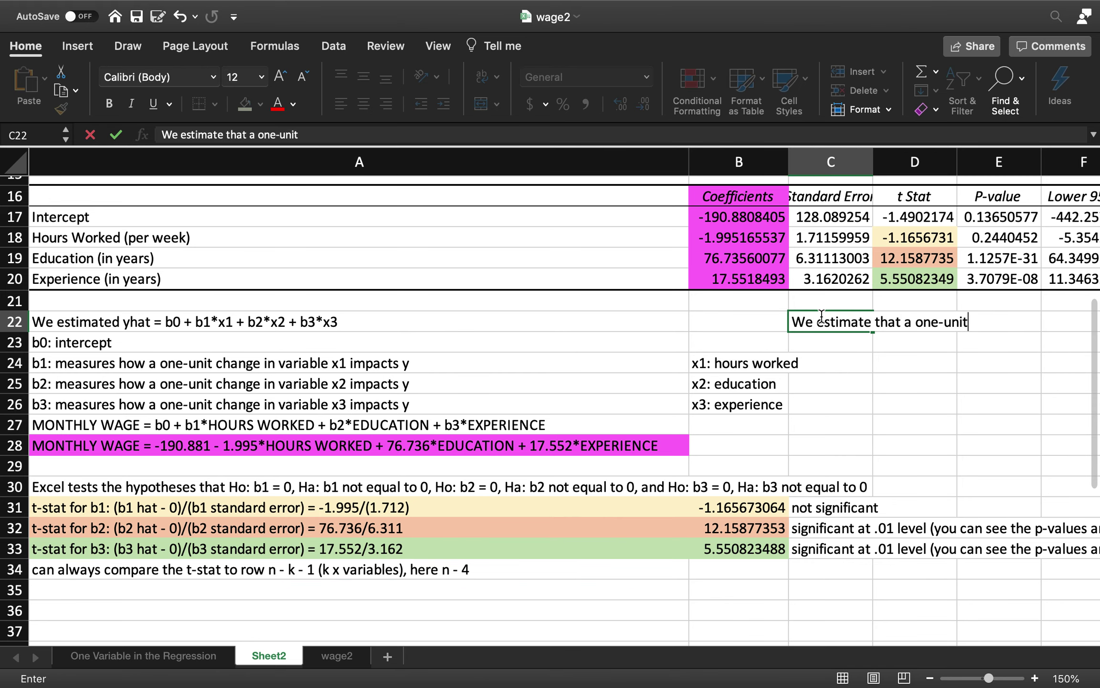
text( change in hours ow)
key(BackSpace)
key(BackSpace)
text(worked redu)
key(BackSpace)
text(duces monthly wages by )
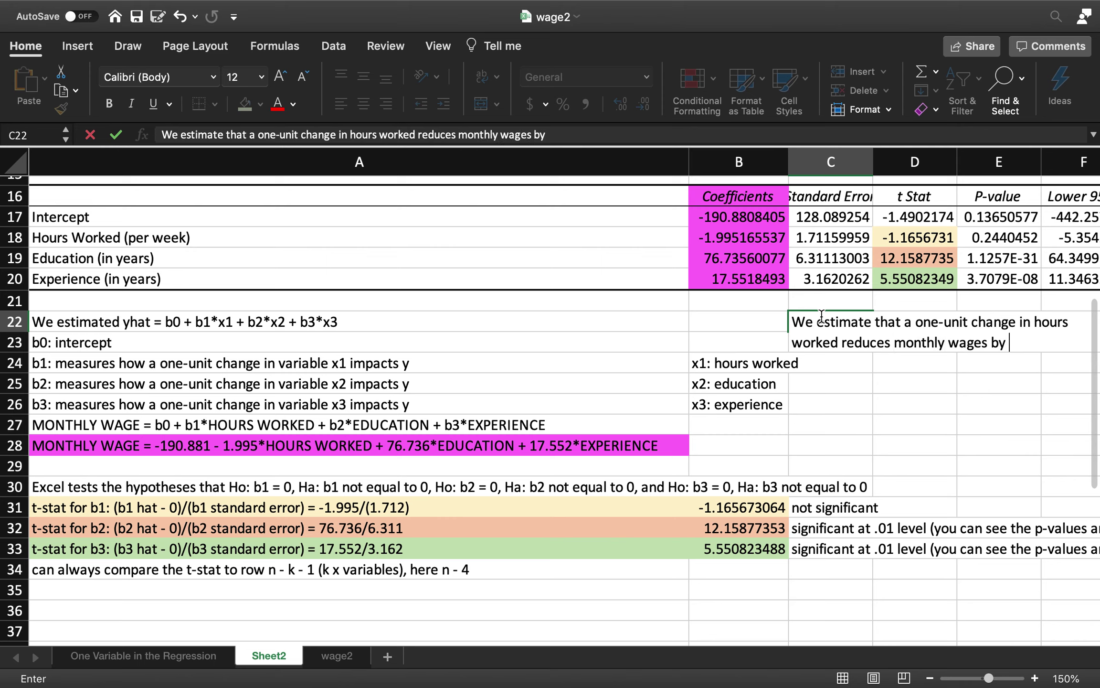
text($1.995)
key(Return)
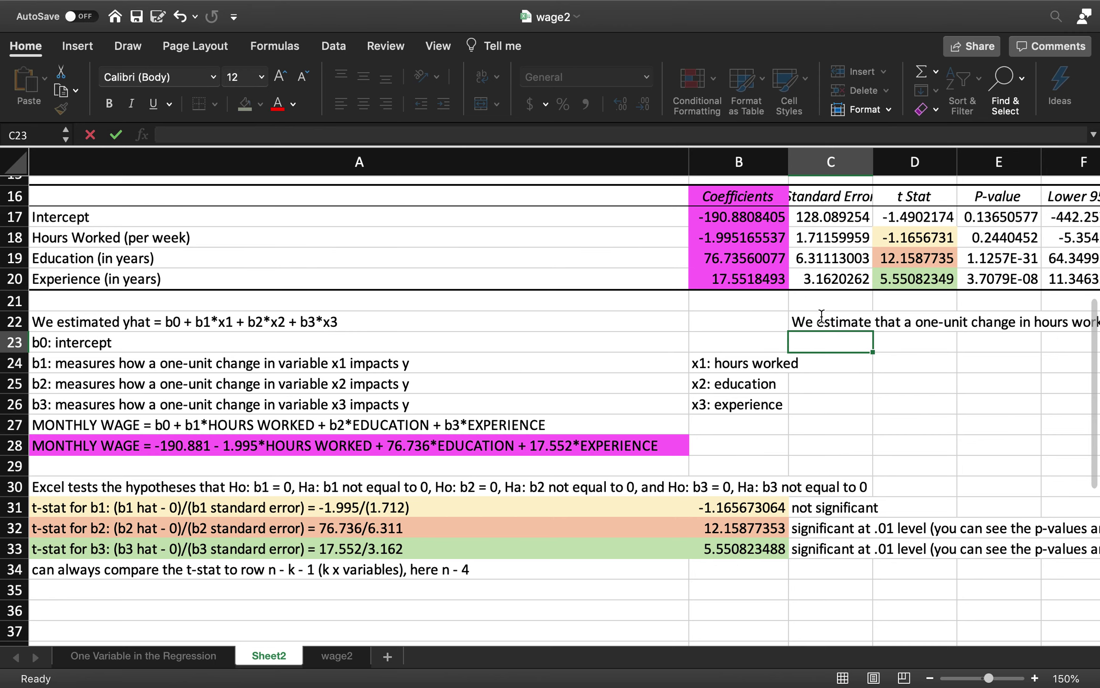
Enter "We estimate that a one-unit change in education increases monthly wages by $76.735." in C23.
text(We estimate that a )
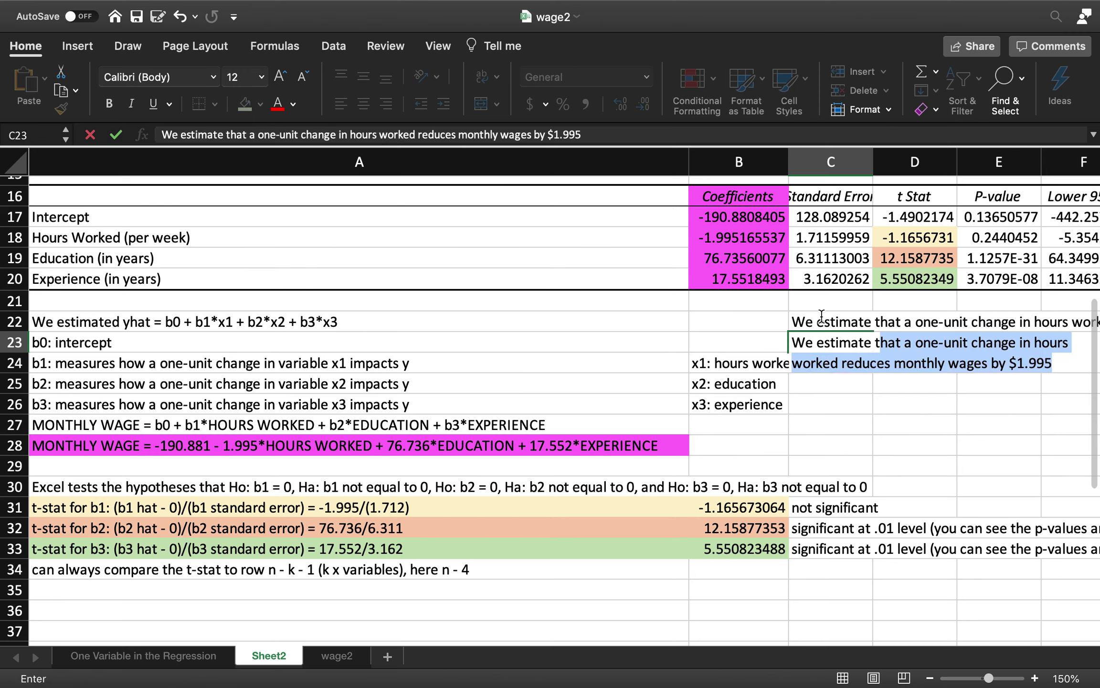
text(one-unit chnage)
key(BackSpace)
key(BackSpace)
key(BackSpace)
key(BackSpace)
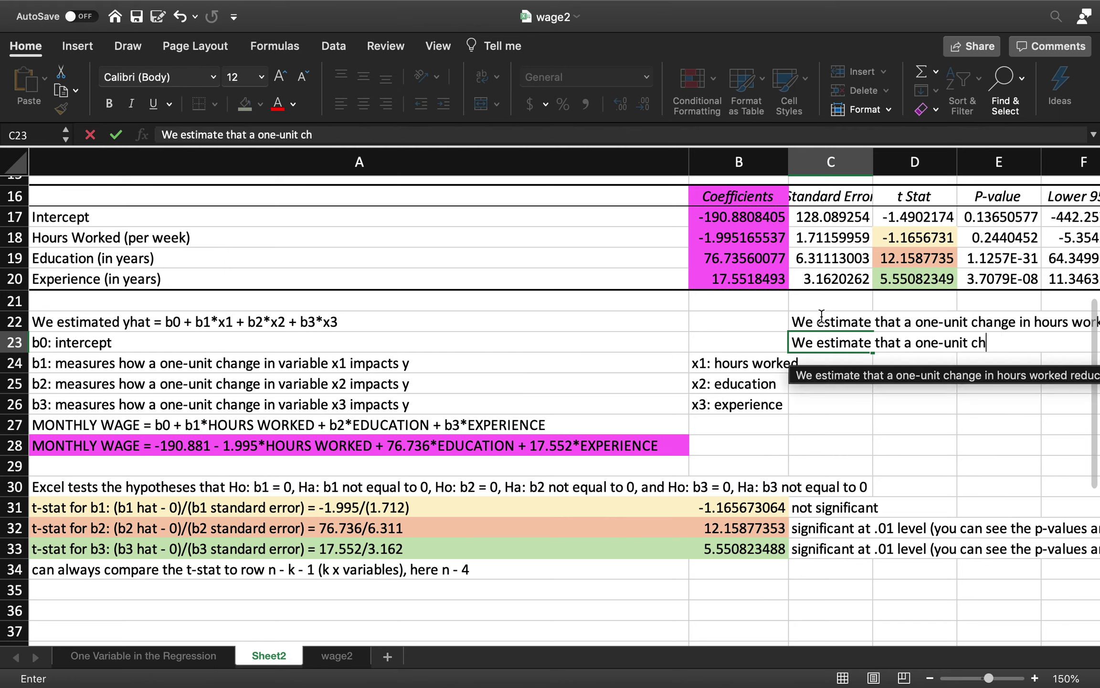
text(ange in edu)
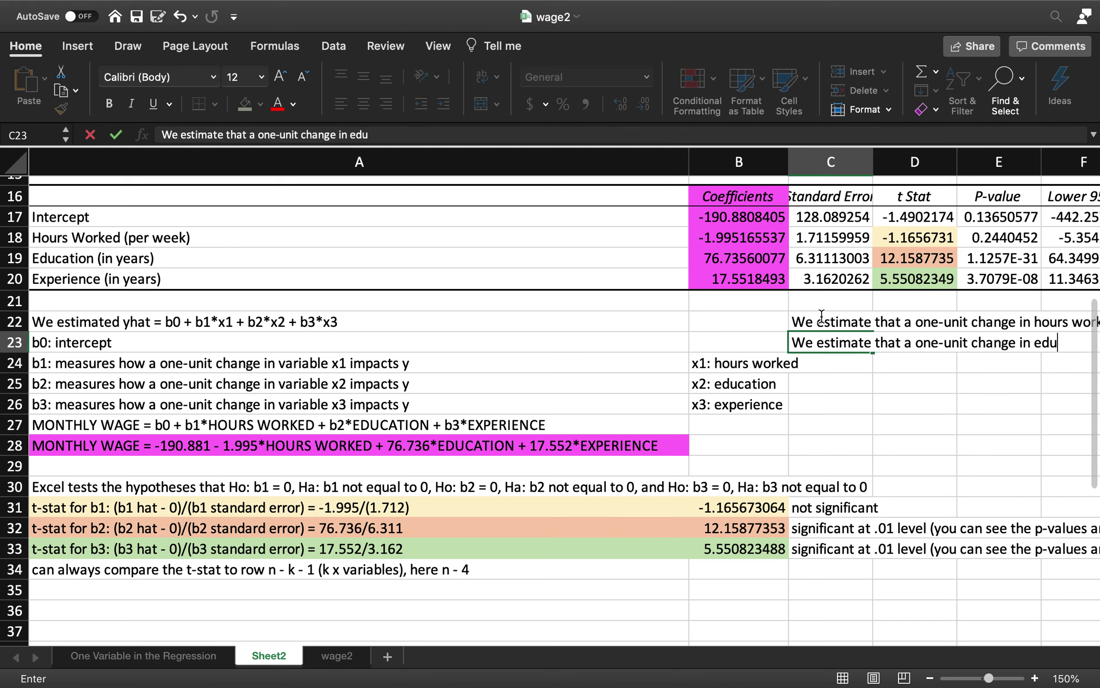
text(cation)
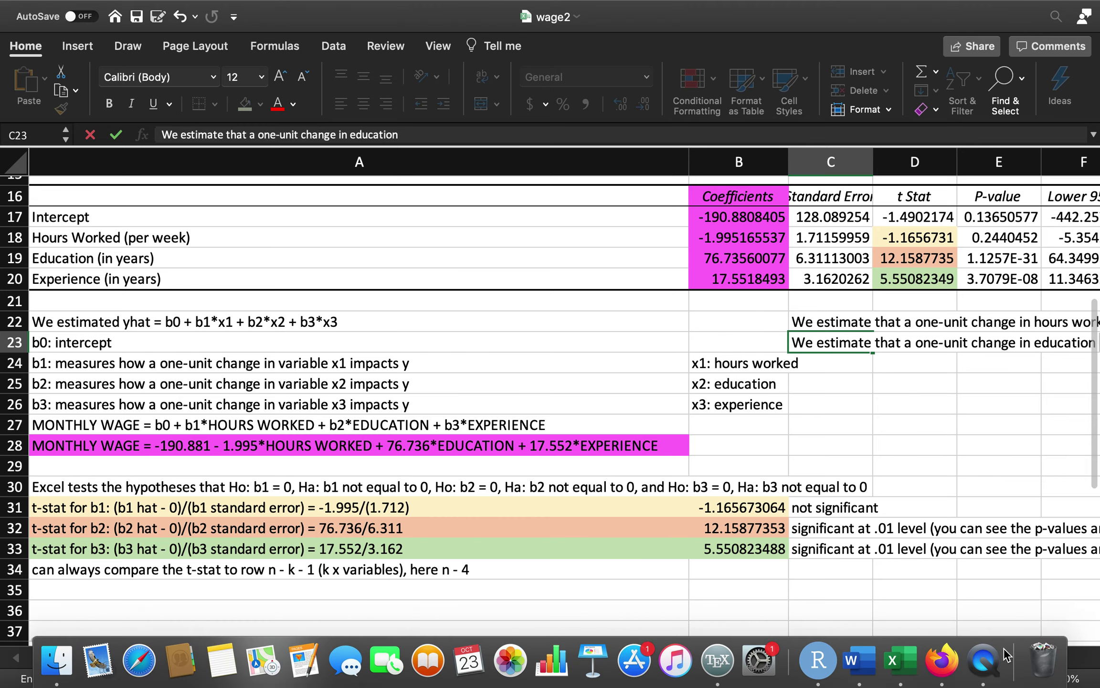
text( inc)
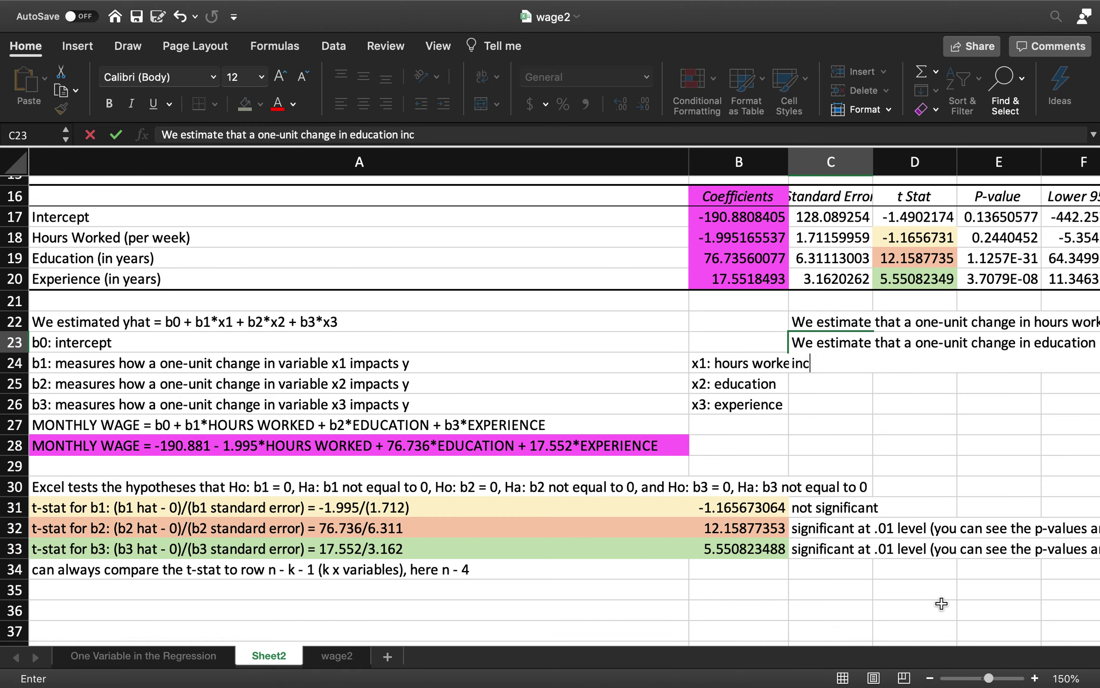
text(reases monthly wages by $76.735.)
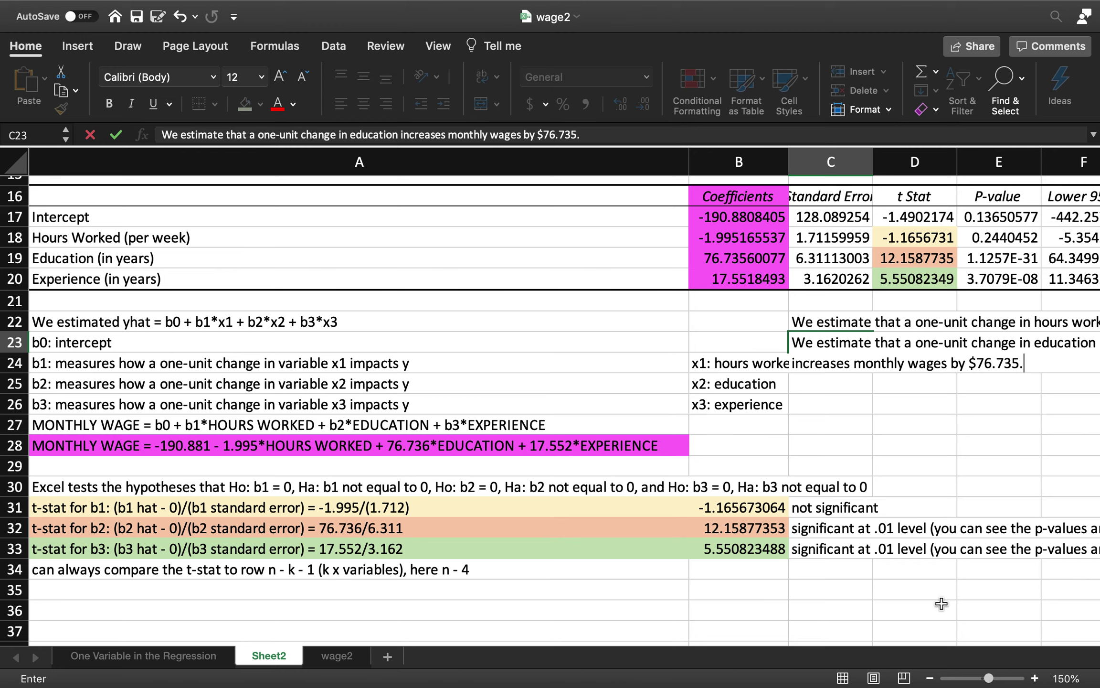
key(Return)
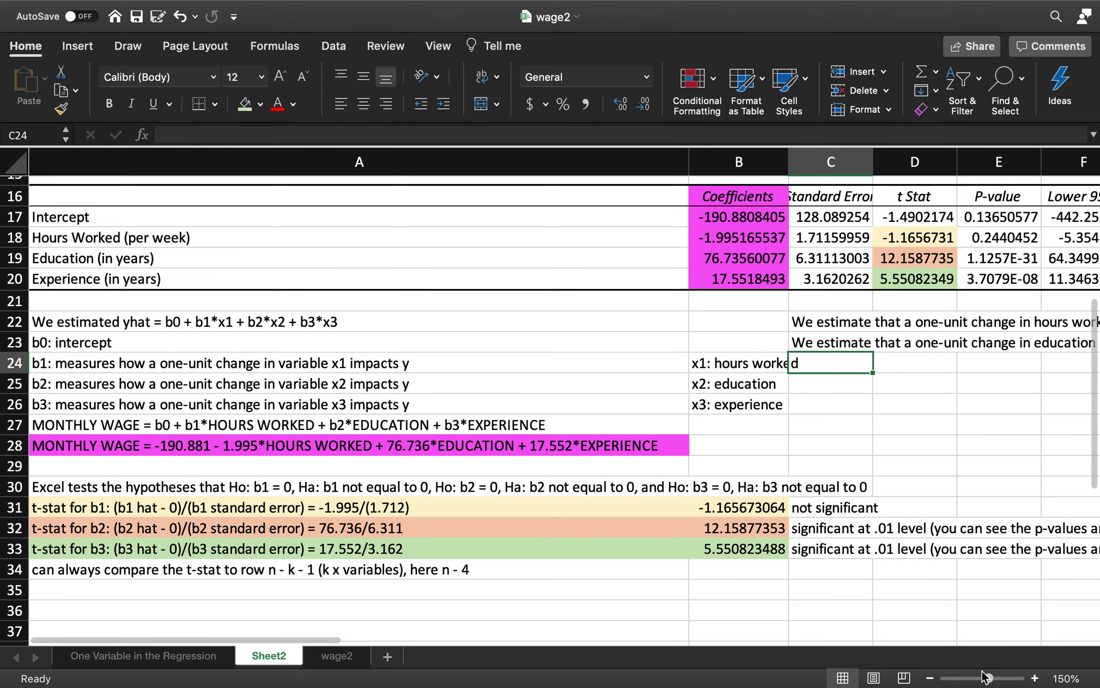
Enter "We estimate that a one-unit change in experience increases monthly wages by $17.552." in C24.
click(929, 678)
click(930, 678)
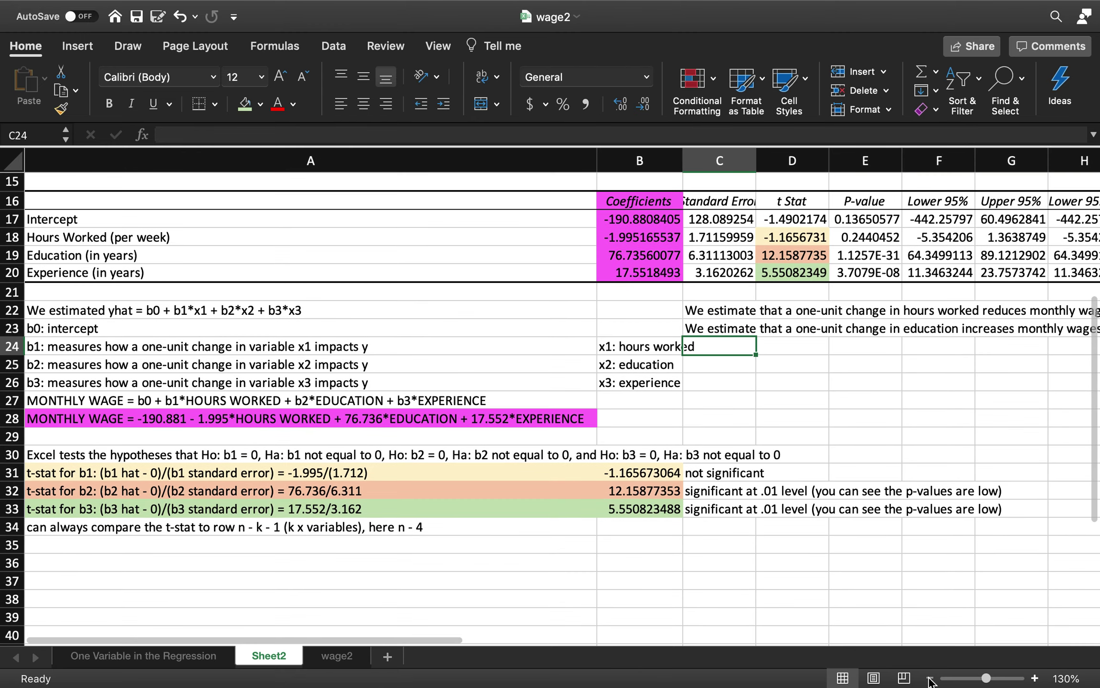
click(929, 678)
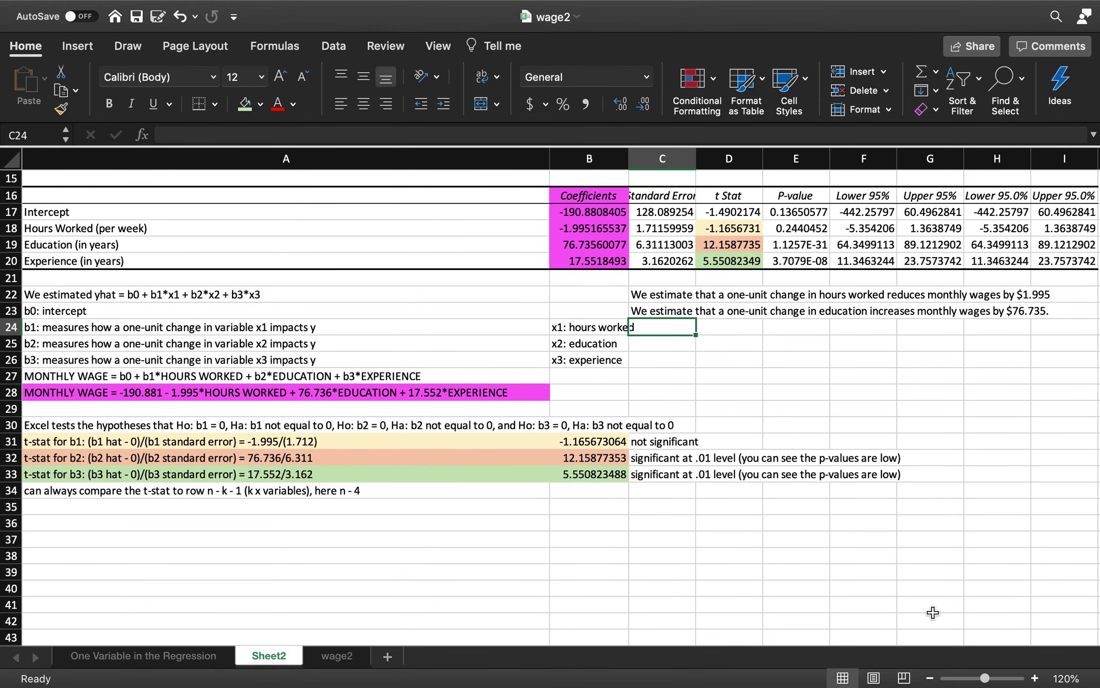
text(We estimate that a one-unit change in experie)
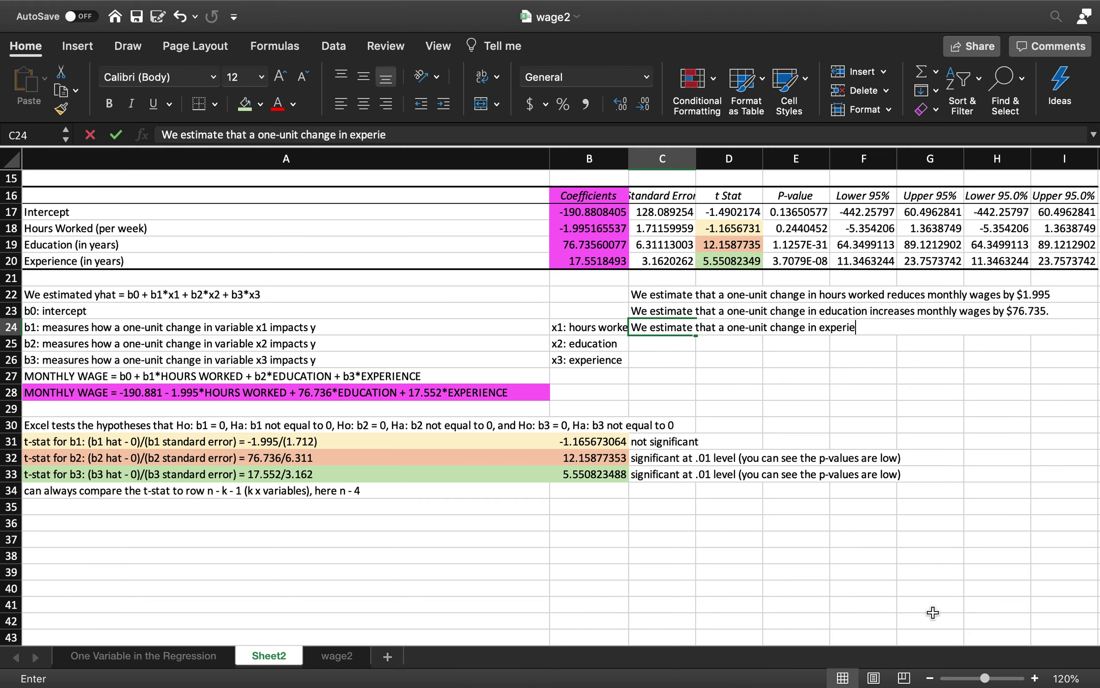
text(nce increases mon)
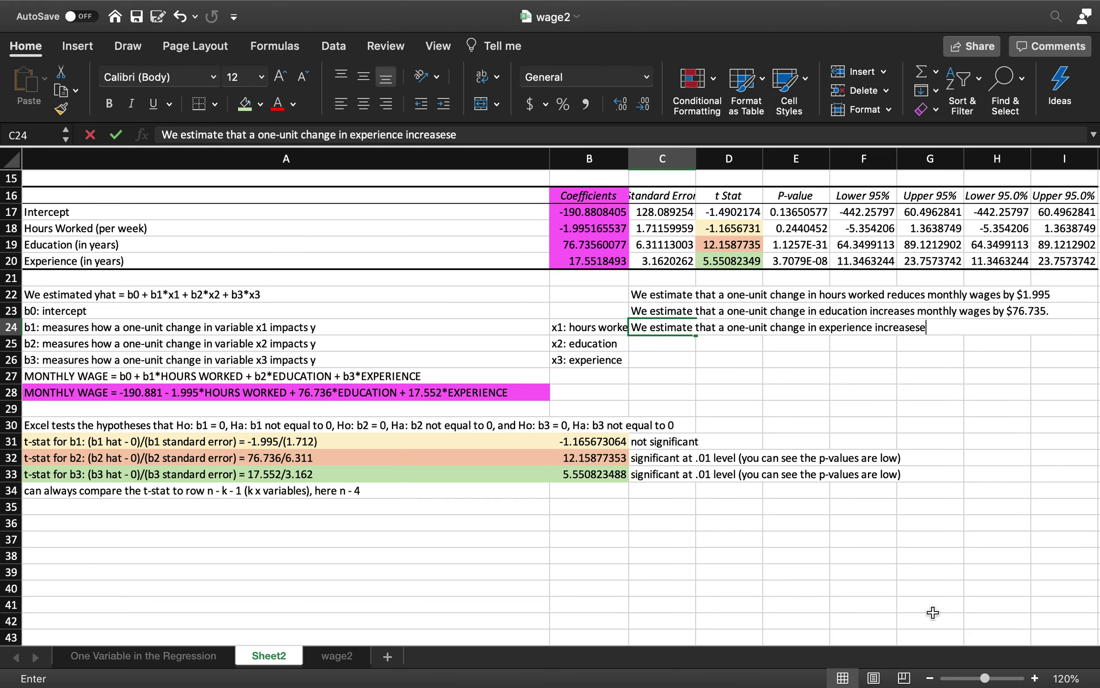
text(thly wages)
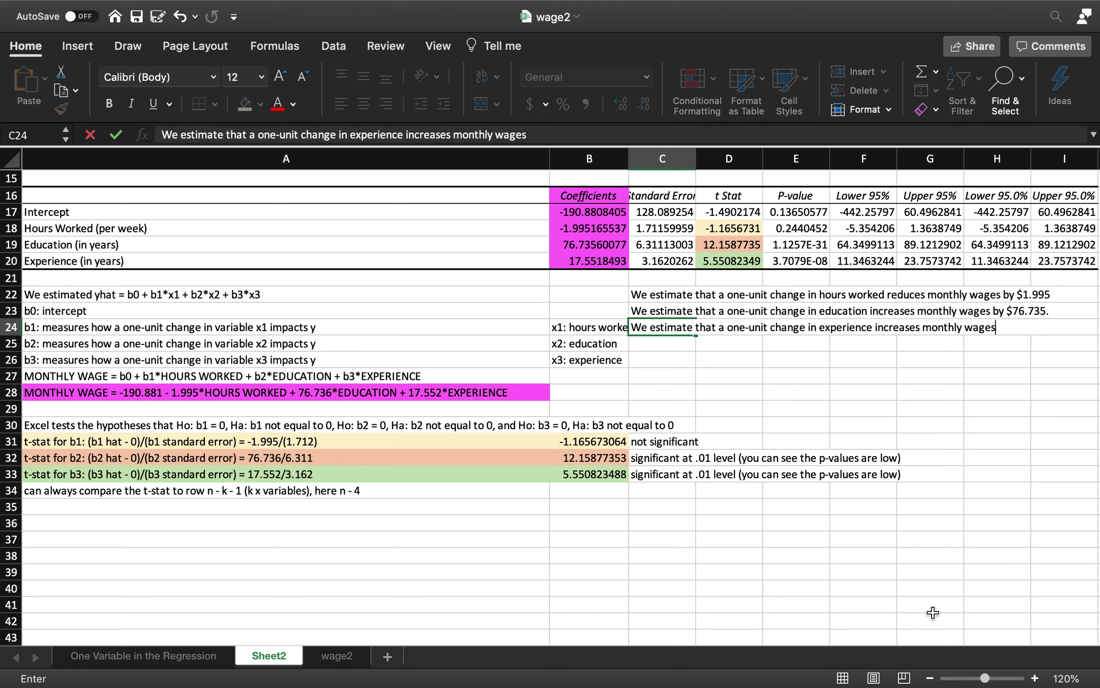
text( by $17.552.)
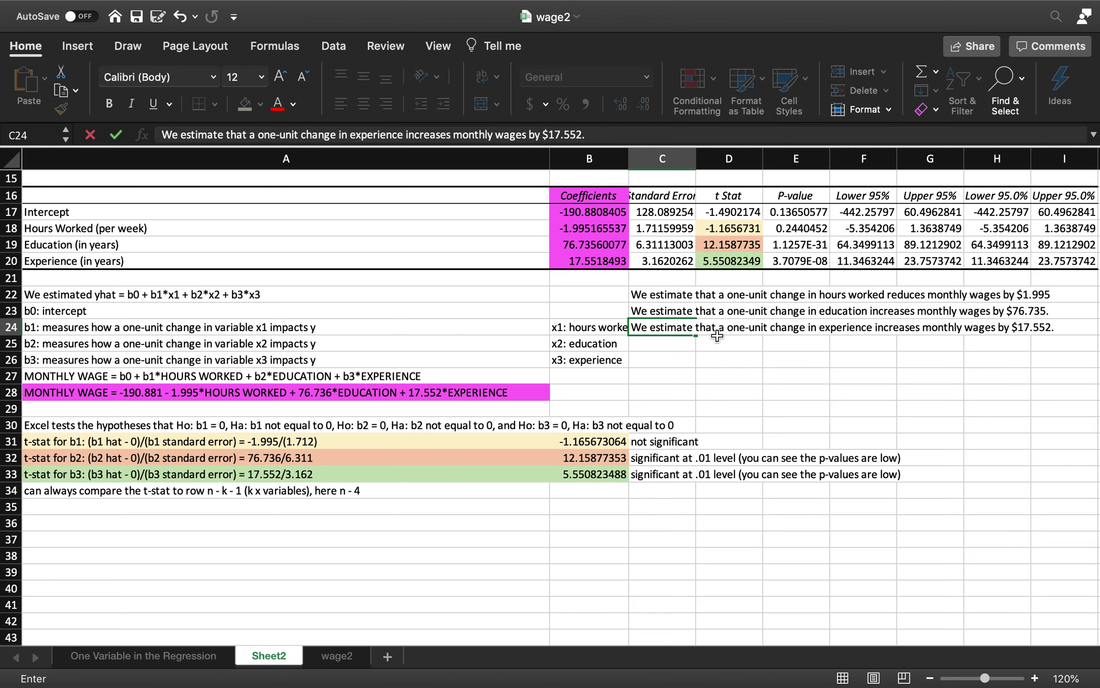
Apply a light green fill to the three interpretation notes in C22:C24 and autofit column C to their text.
click(655, 296)
drag(653, 311, 671, 325)
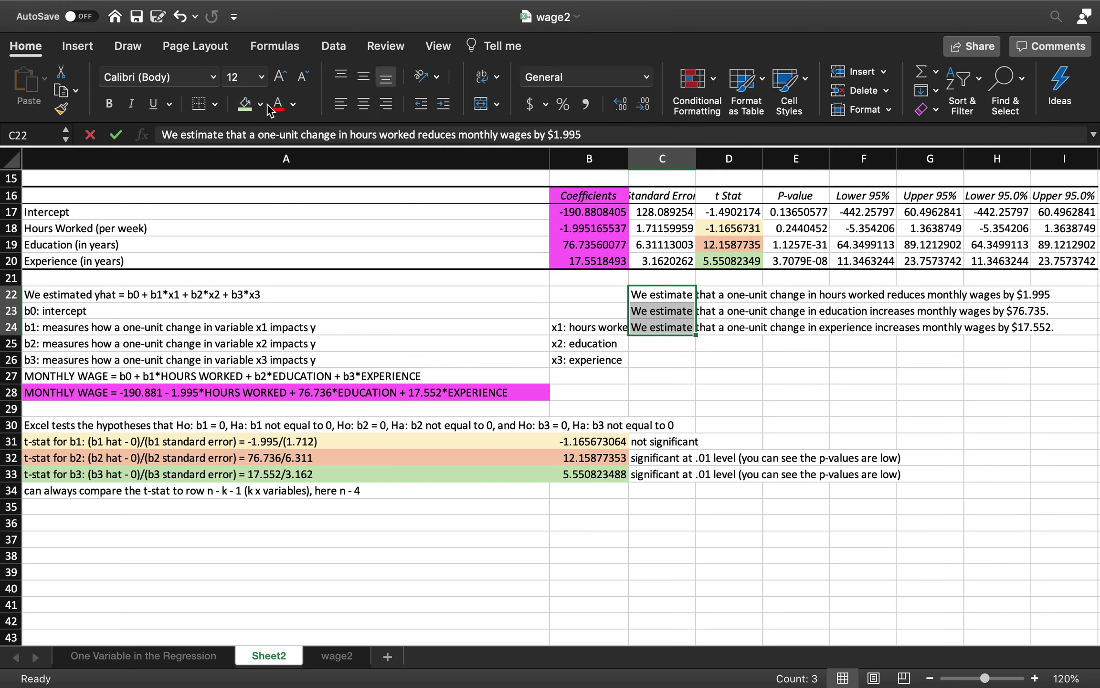
click(260, 104)
click(313, 181)
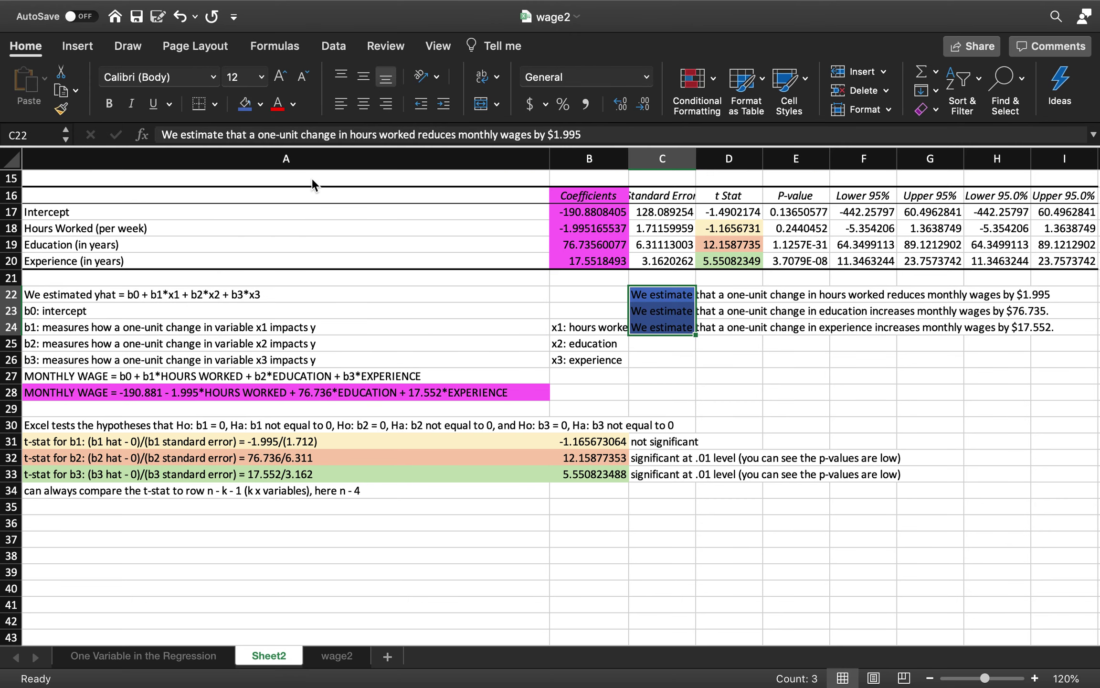
double_click(696, 159)
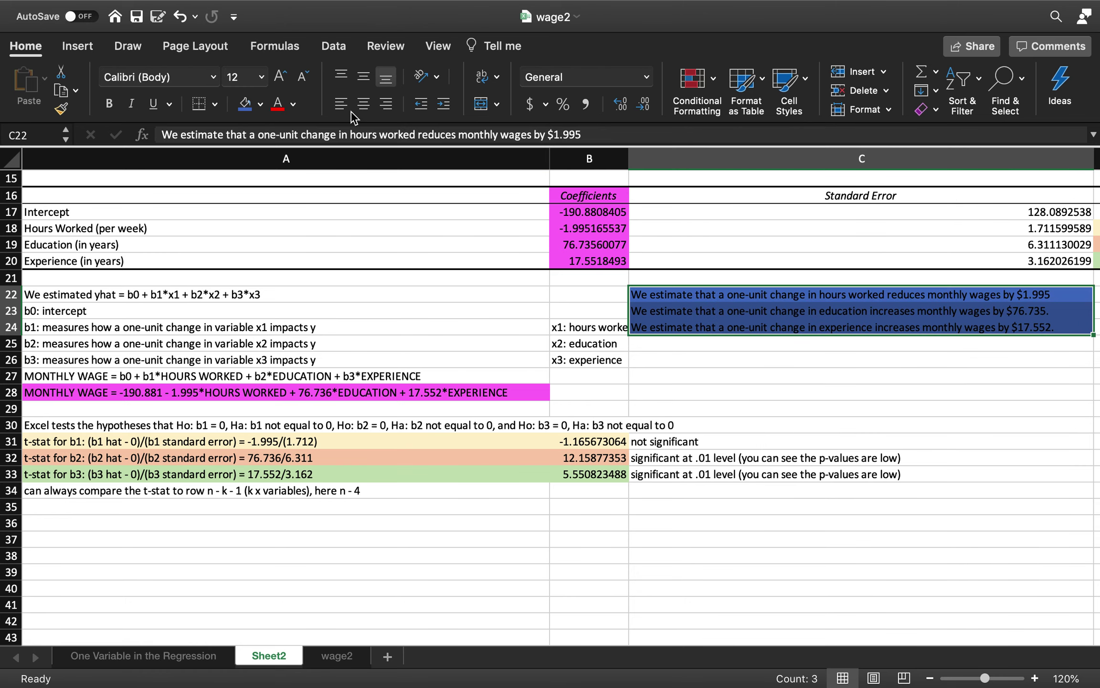
click(260, 104)
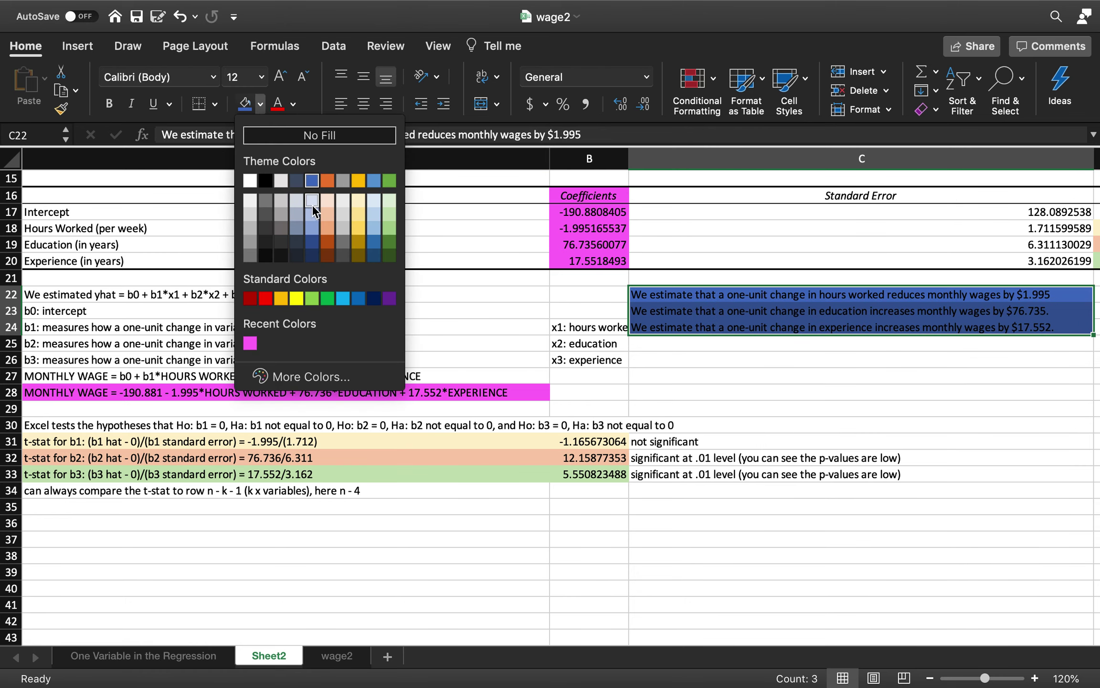
click(385, 198)
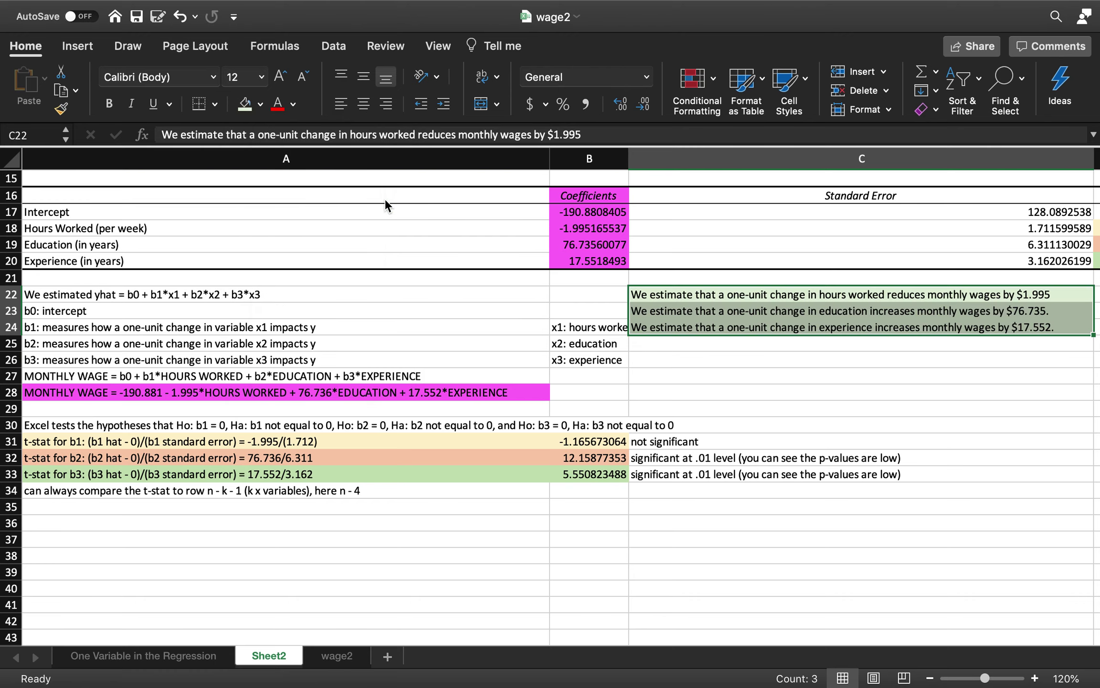
Review the three-variable regression output together with all the notes written beneath it.
click(630, 366)
scroll(631, 368, right, 1)
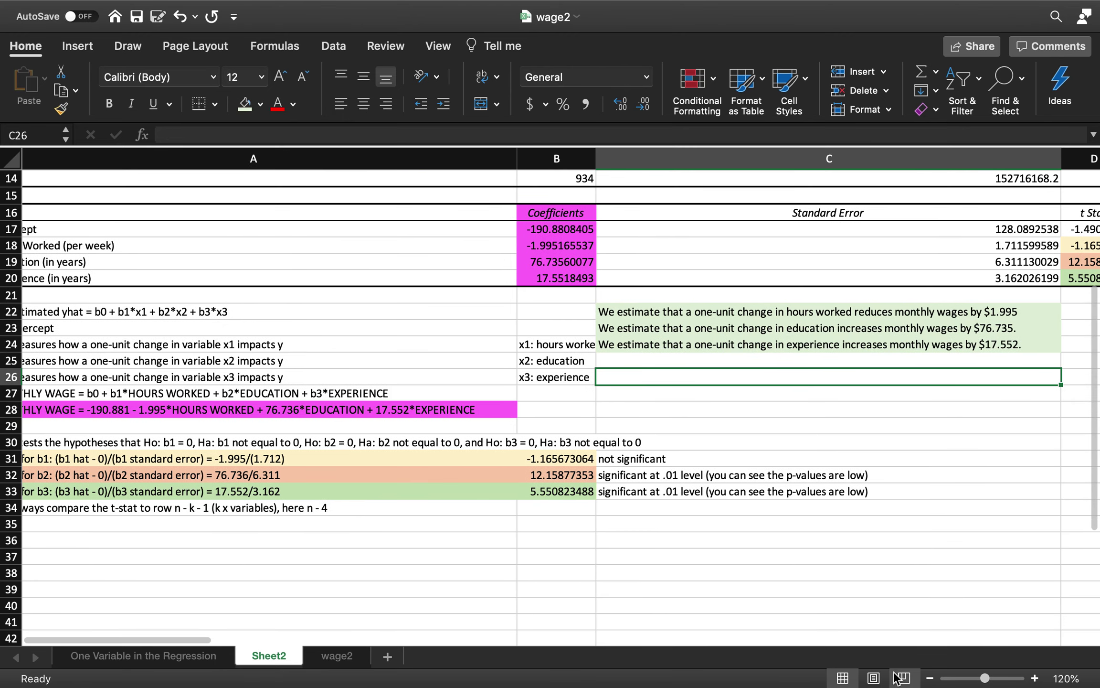
click(932, 679)
click(931, 679)
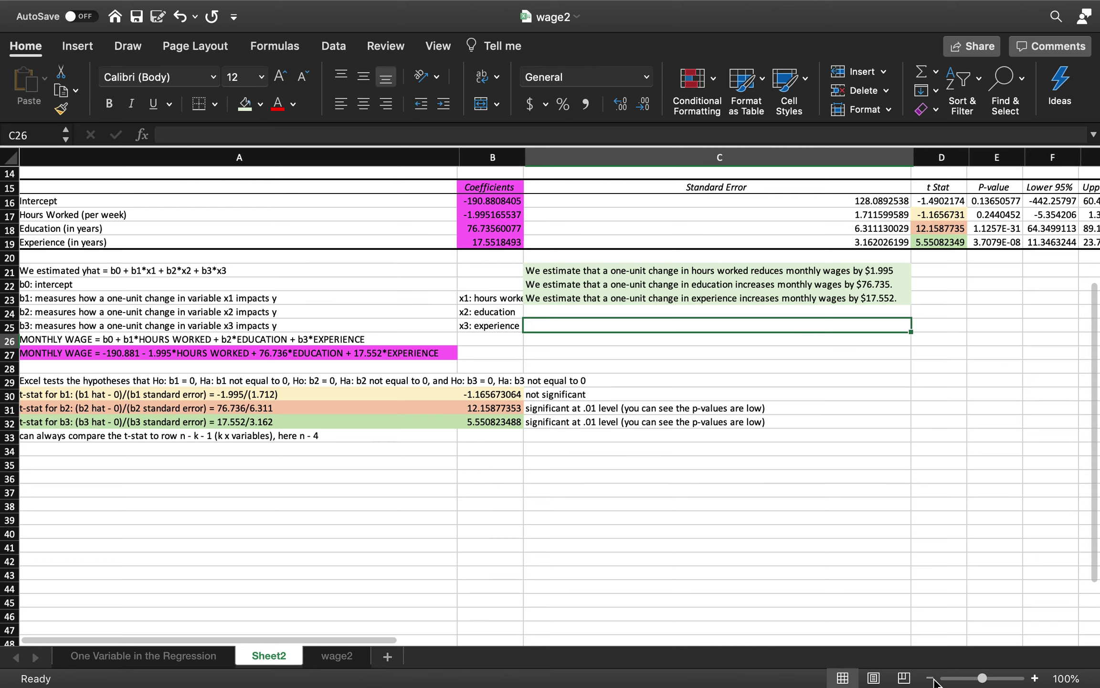
click(931, 679)
click(931, 678)
click(932, 679)
scroll(822, 587, up, 3)
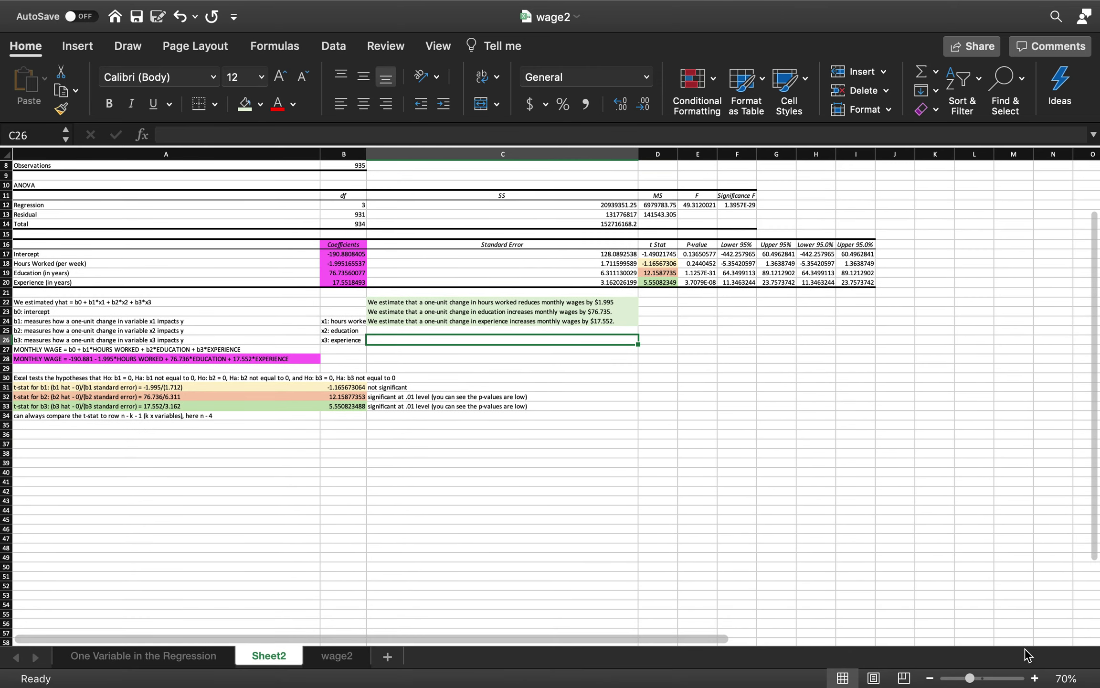
click(1035, 679)
click(1035, 678)
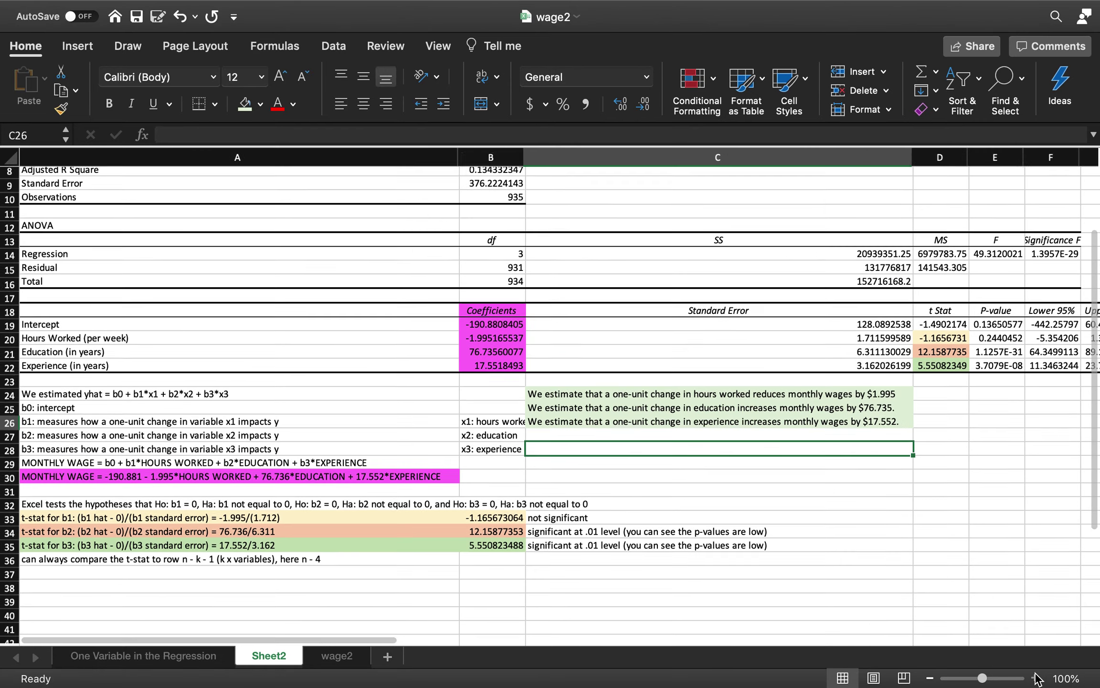
click(1035, 678)
click(1035, 678)
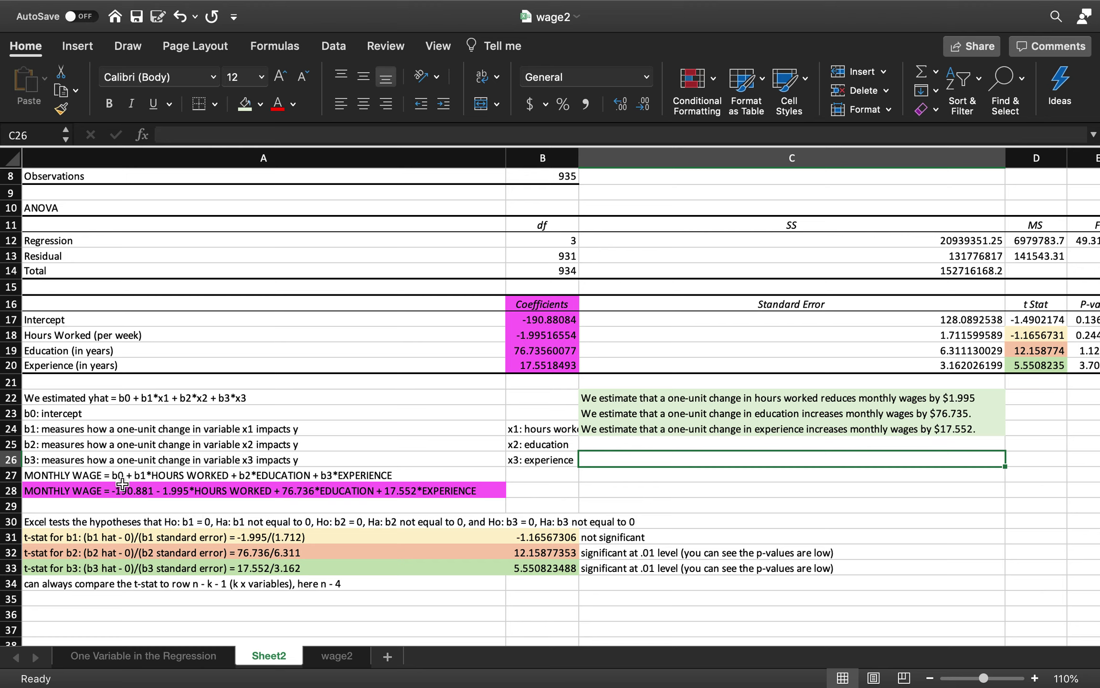
Narrow column C to a width of 20.17.
scroll(123, 484, right, 5)
scroll(123, 484, right, 15)
scroll(120, 483, left, 10)
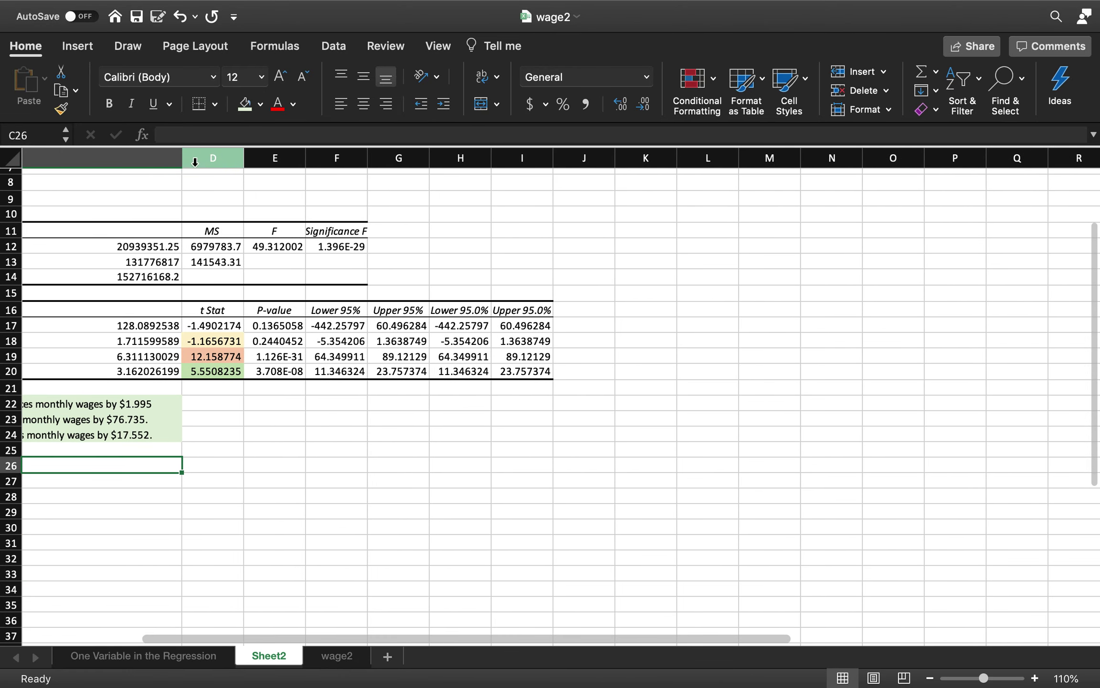
drag(181, 159, 47, 149)
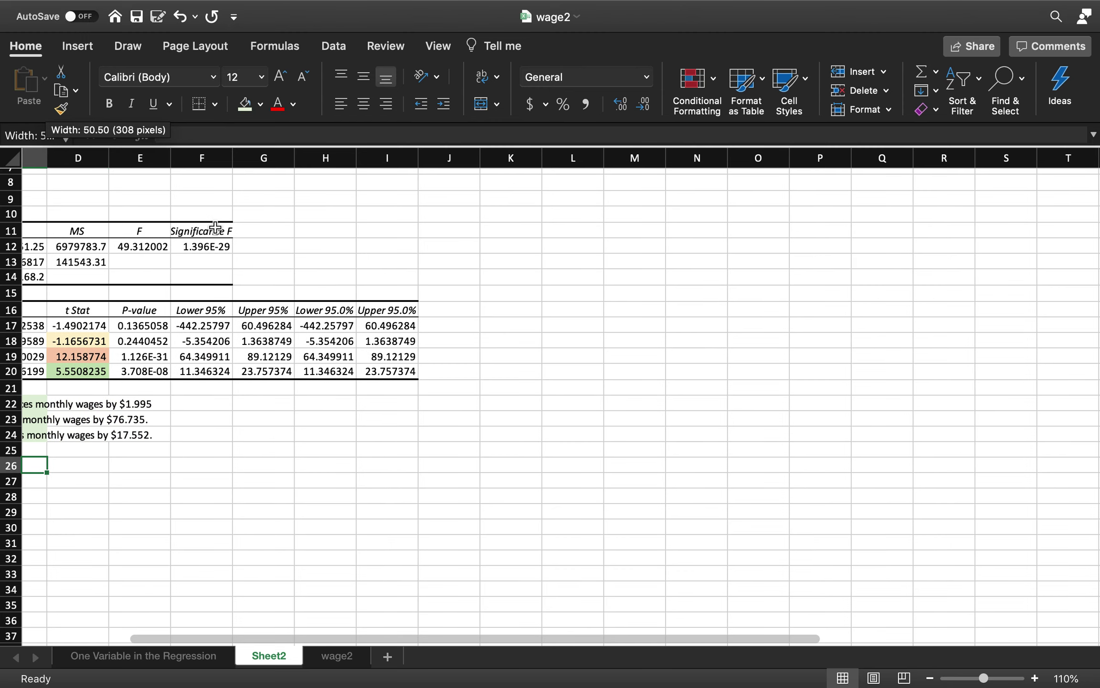
scroll(215, 227, left, 13)
scroll(215, 227, left, 2)
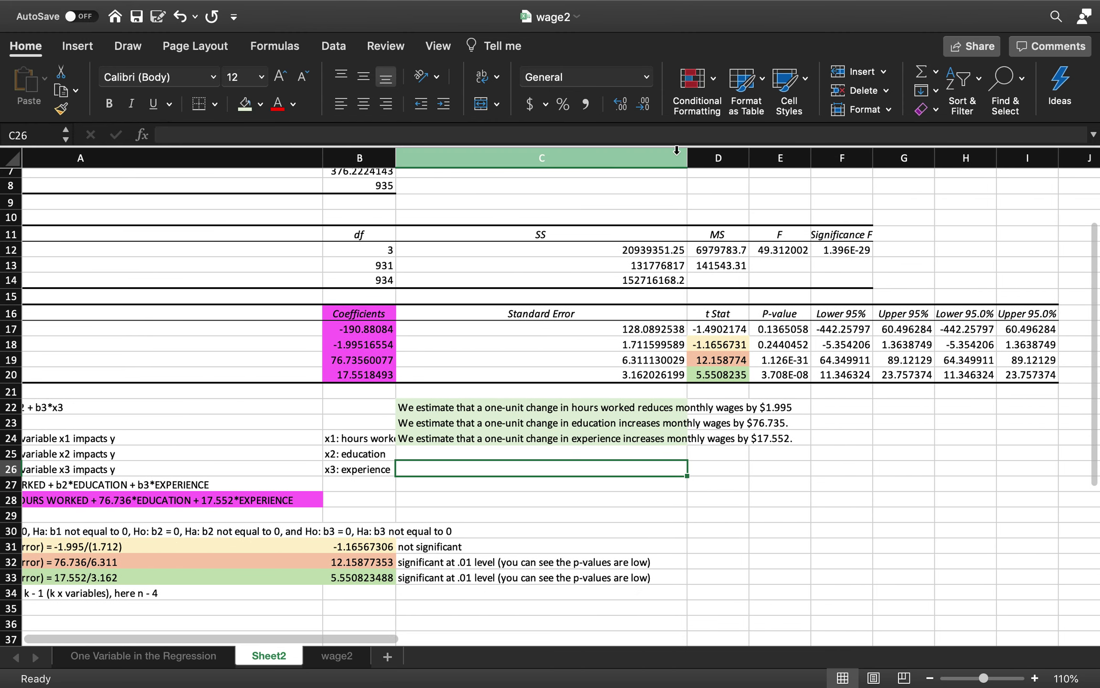
drag(687, 156, 515, 153)
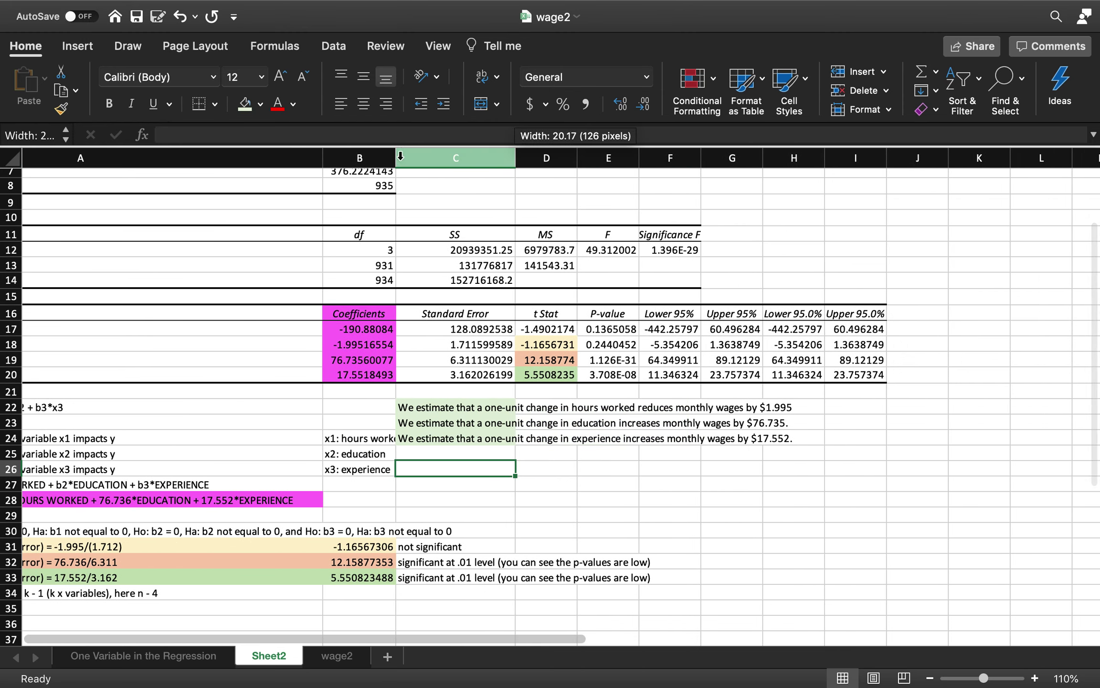
Narrow column A so that the full width of the coefficient table fits in view.
drag(326, 154, 168, 154)
key(super+z)
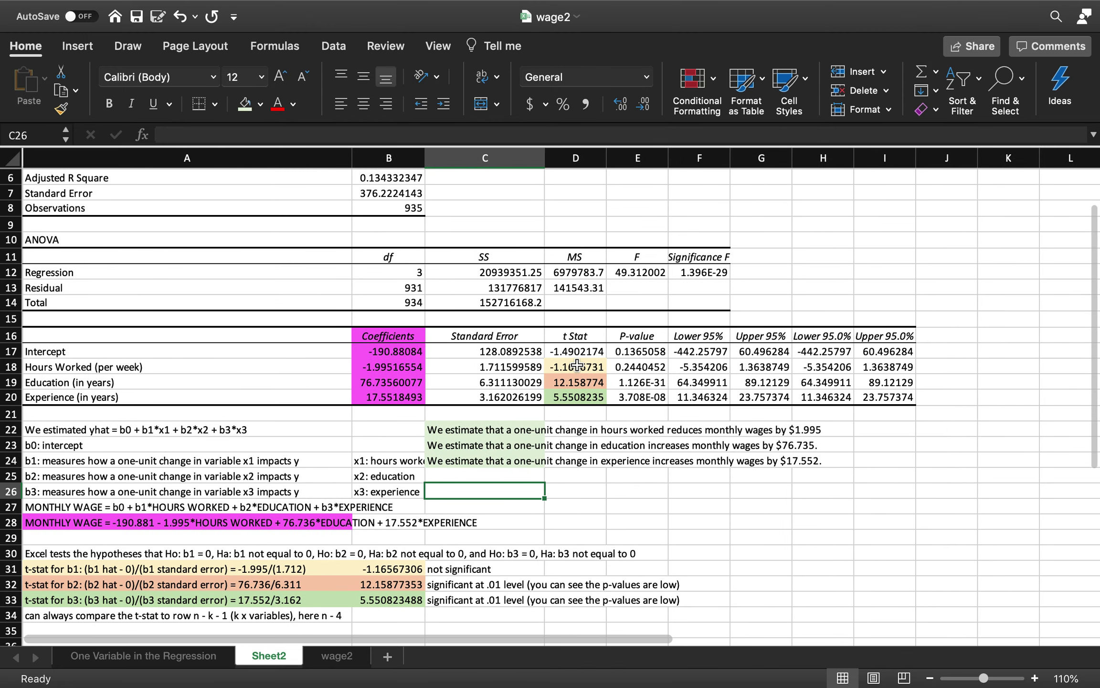
scroll(992, 524, up, 2)
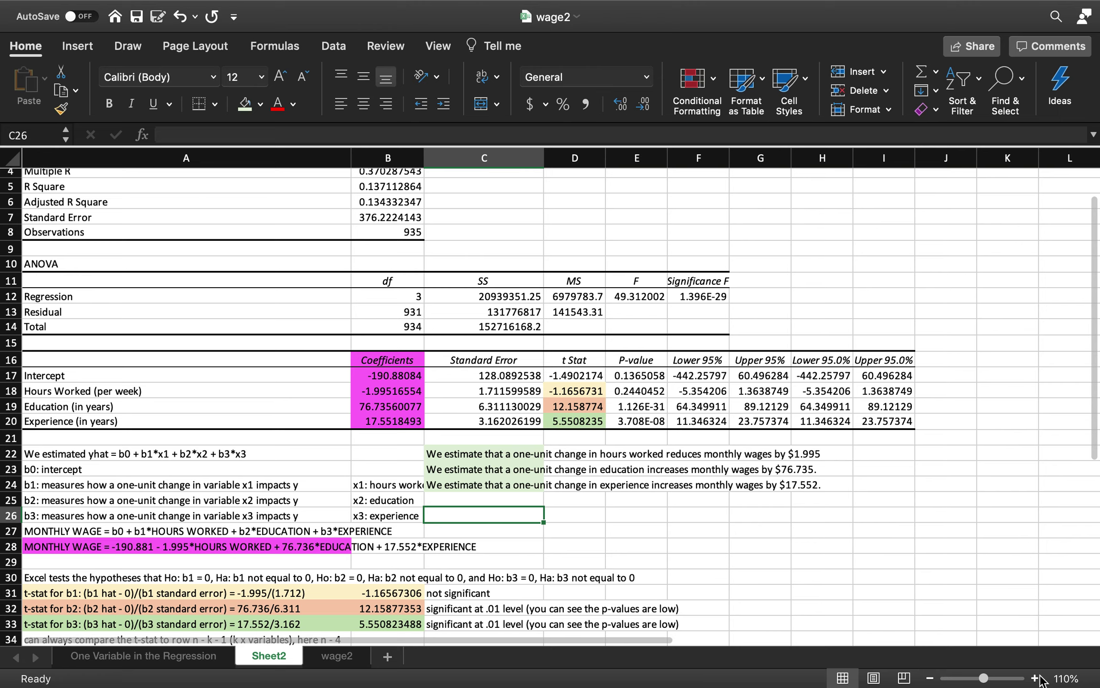
click(1035, 678)
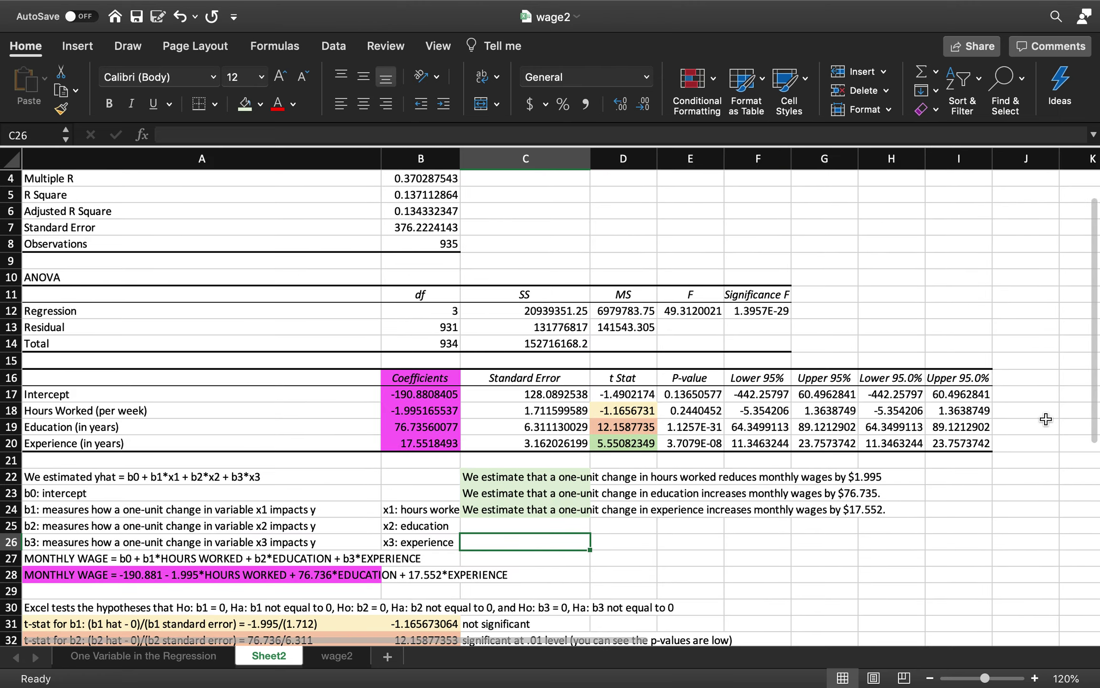
Add the headings "Values" in K16 and "Predictions" in L16 beside the coefficient table.
scroll(1045, 419, right, 1)
scroll(1045, 420, right, 5)
scroll(1045, 419, up, 2)
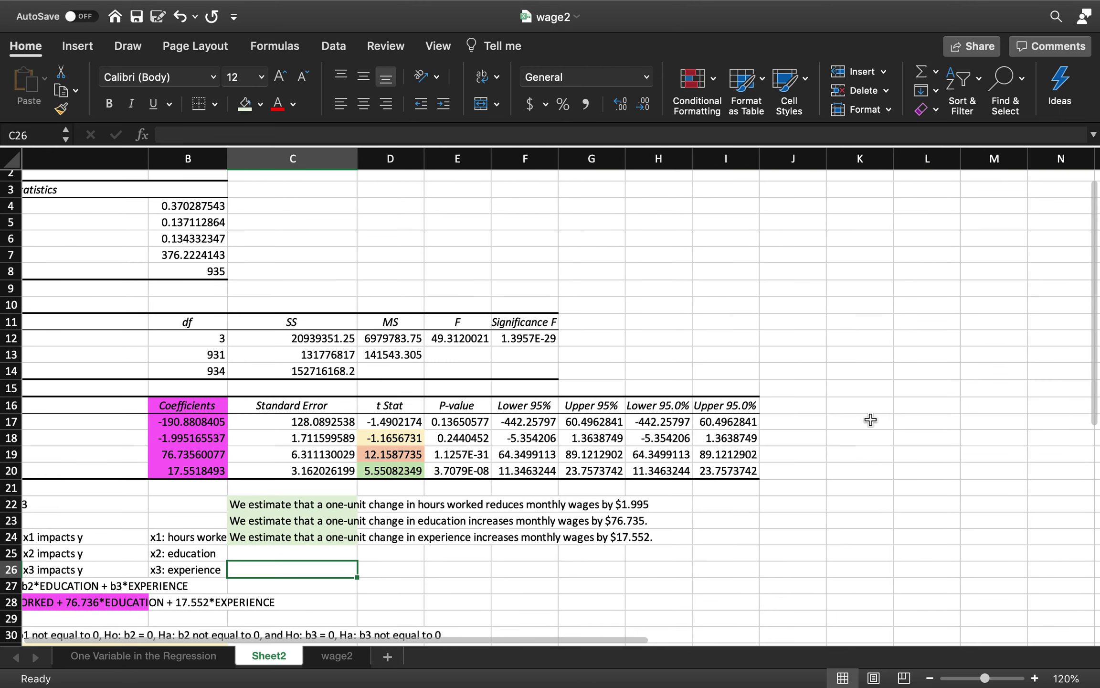
click(857, 405)
text(Values)
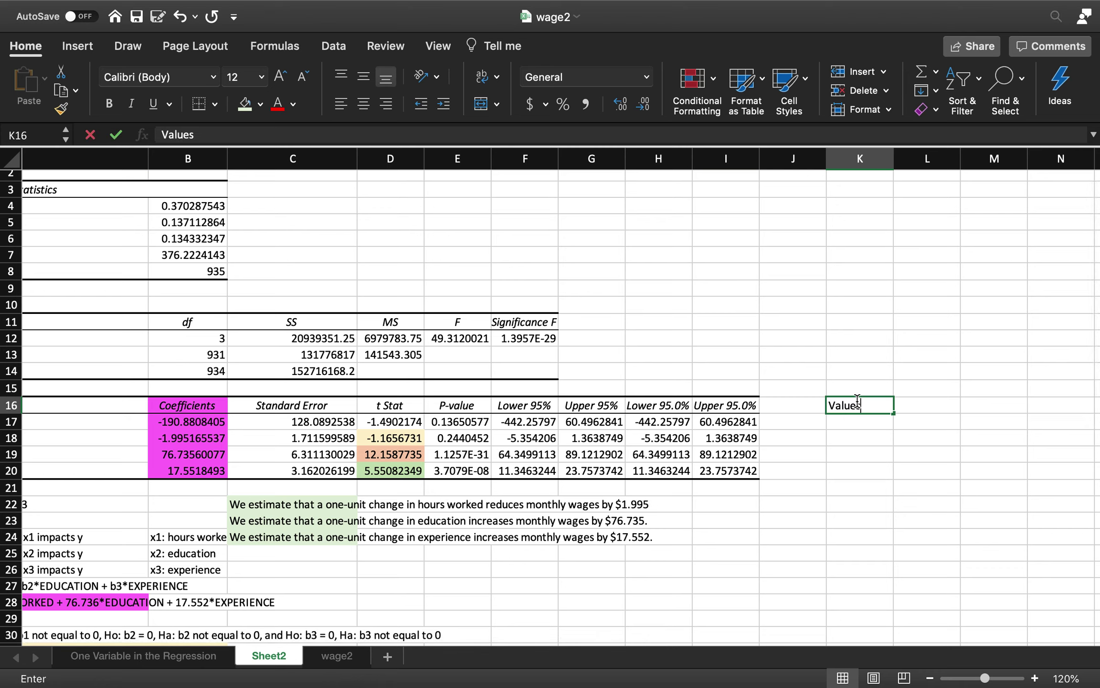
key(Tab)
text(Predi)
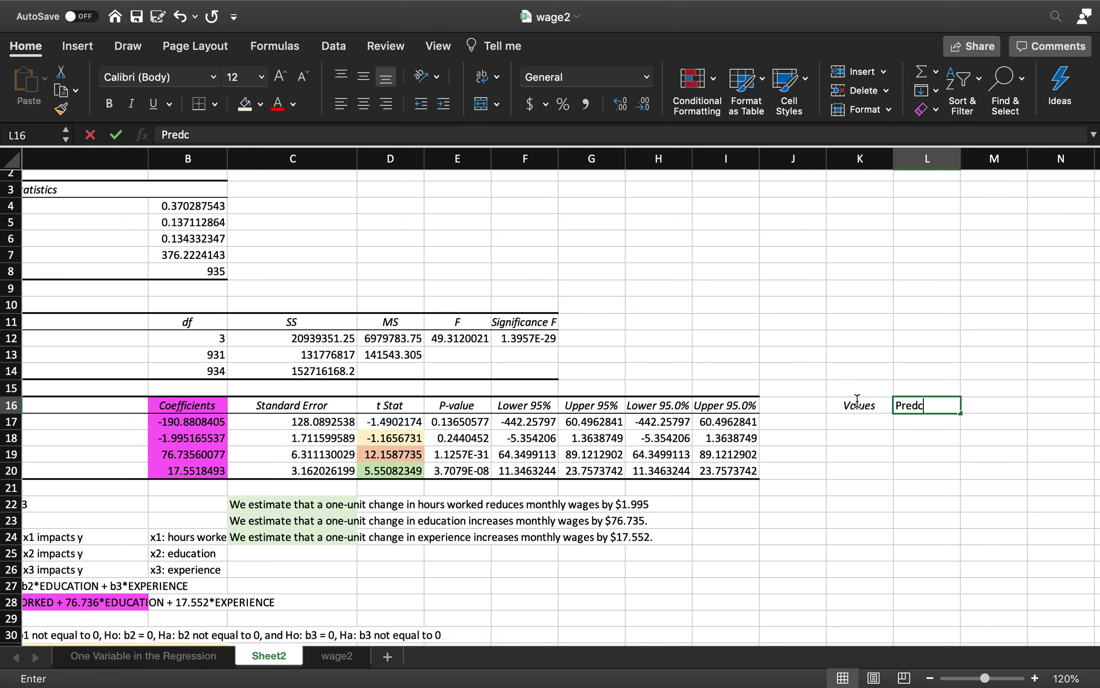
text(ctions)
Enter the note "college grad (16 years)" in K13, above the Values heading.
key(Up)
key(Up)
key(Up)
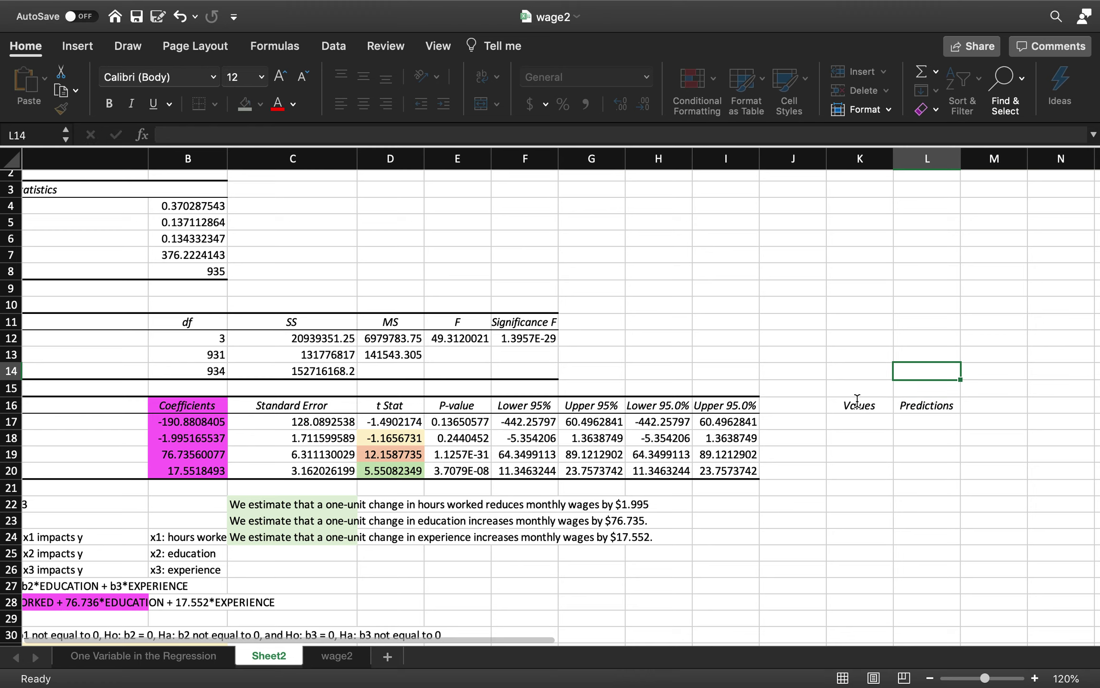
key(Left)
text(colleg)
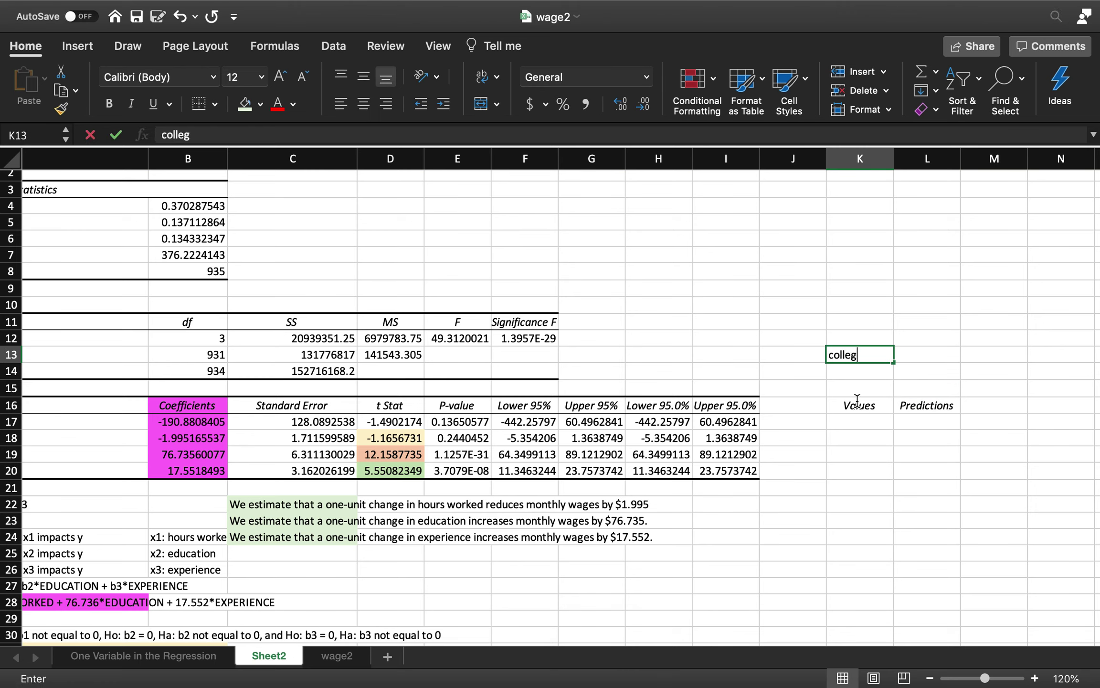
text(e grad (16 years)
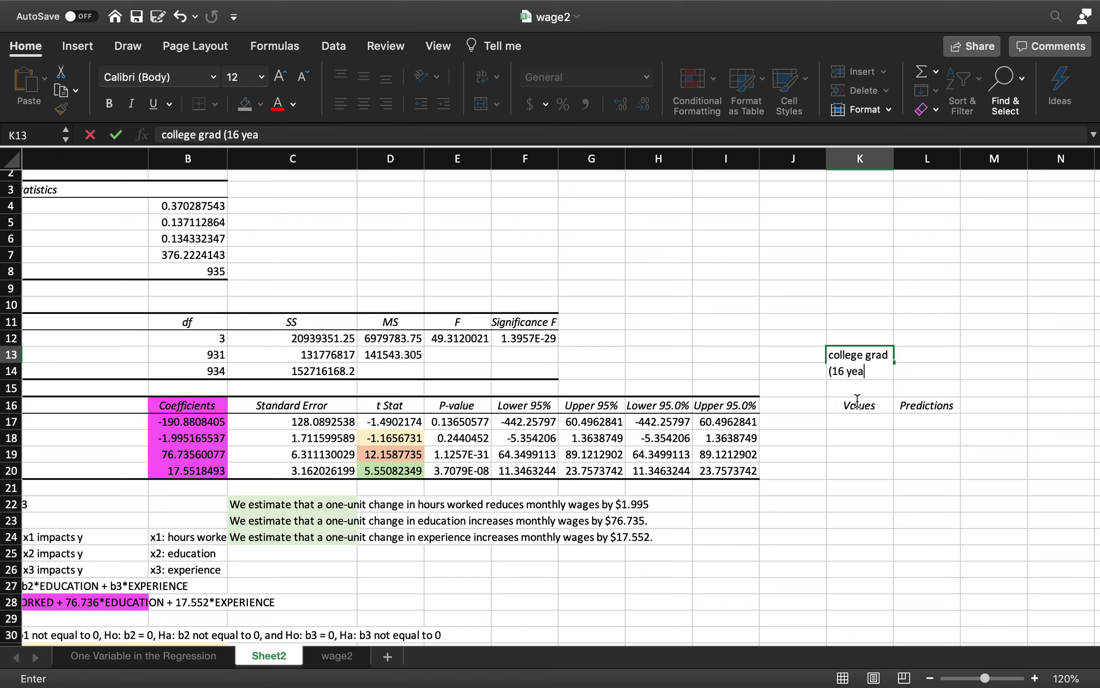
key(Tab)
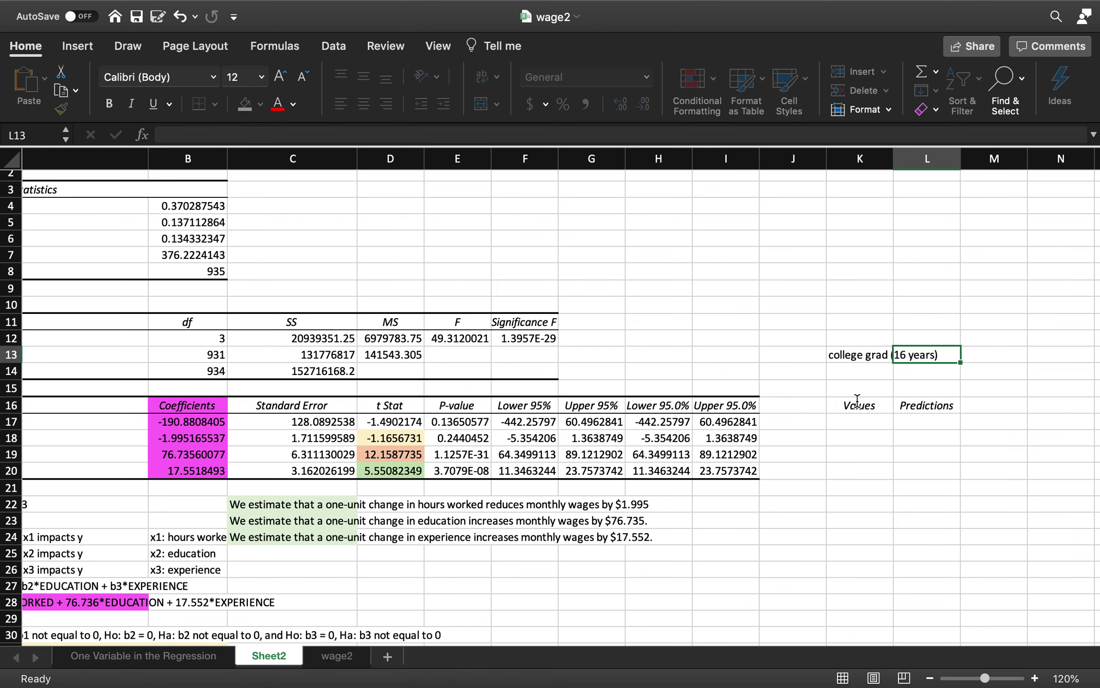
Enter the note "10 years of experience" in K14.
key(Return)
text(10 ye)
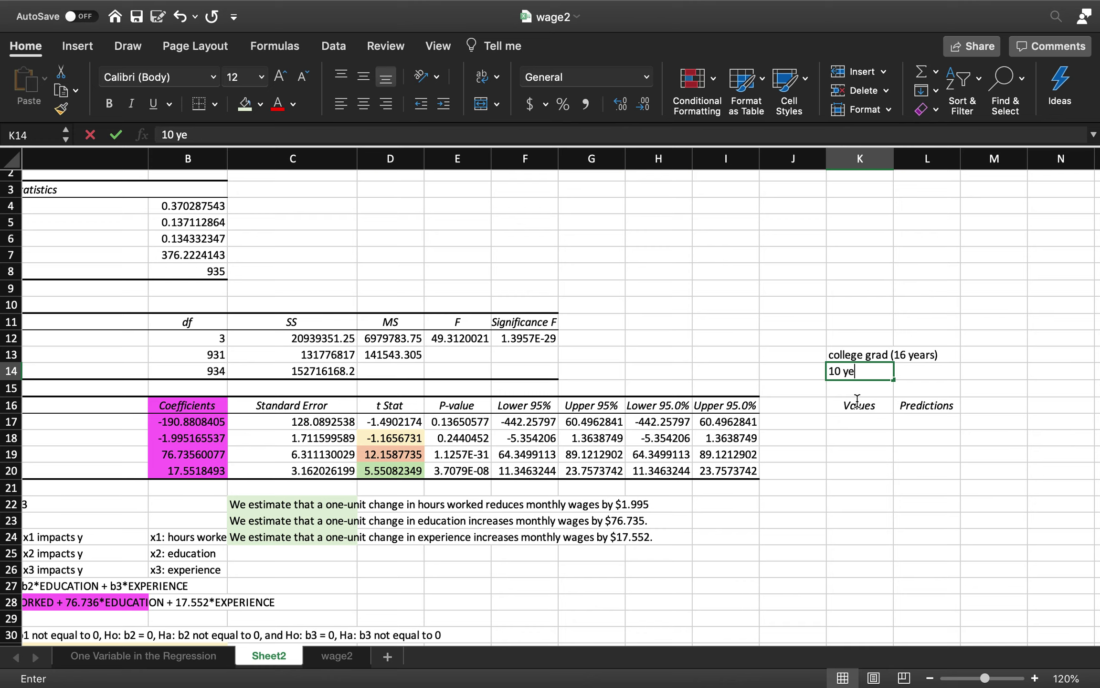
text(ars of expereinc)
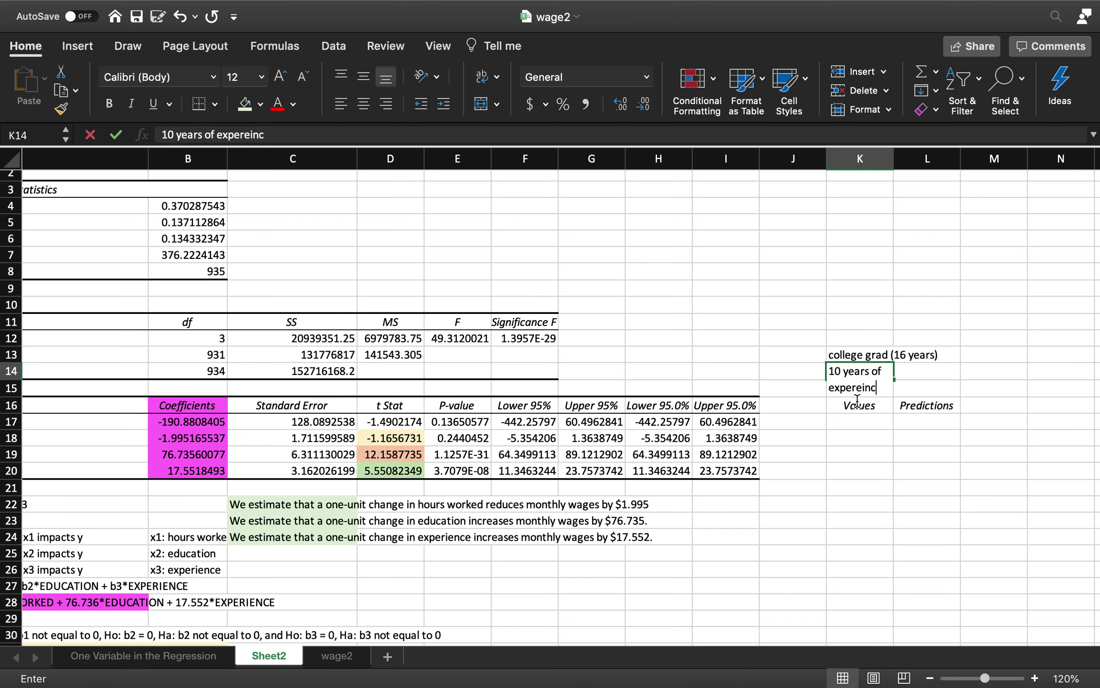
key(BackSpace)
key(BackSpace)
key(BackSpace)
key(BackSpace)
text(ience)
Enter the note "40 hours worked per week" in K12, above the college grad note.
key(Up)
key(Up)
text(40 )
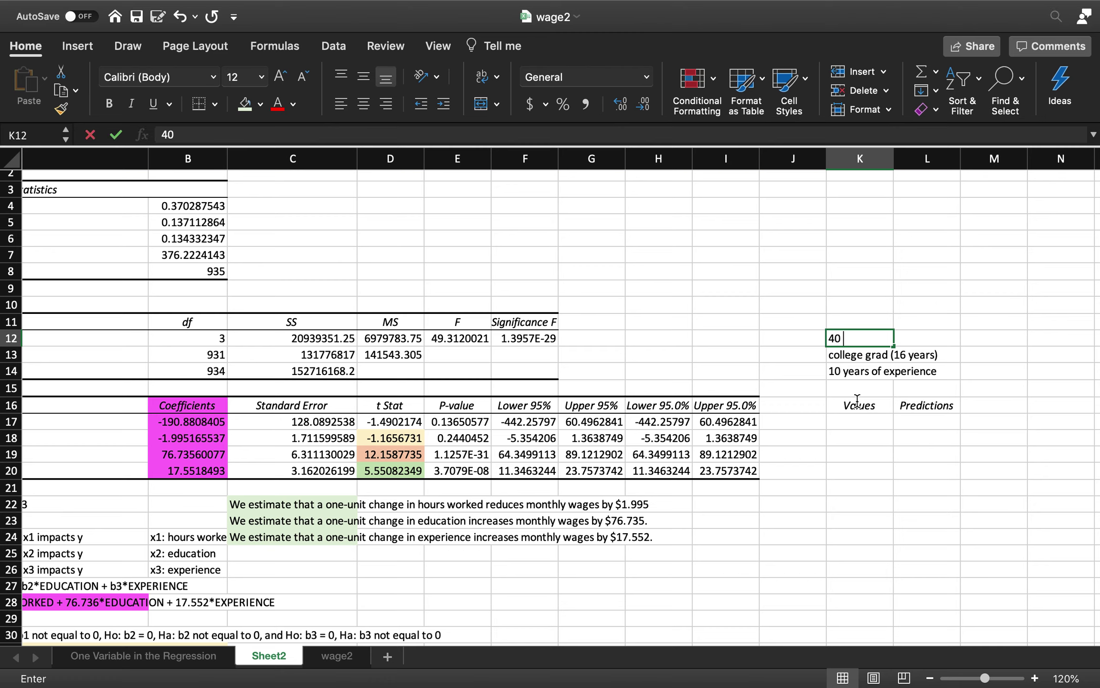
text(hours worked per week)
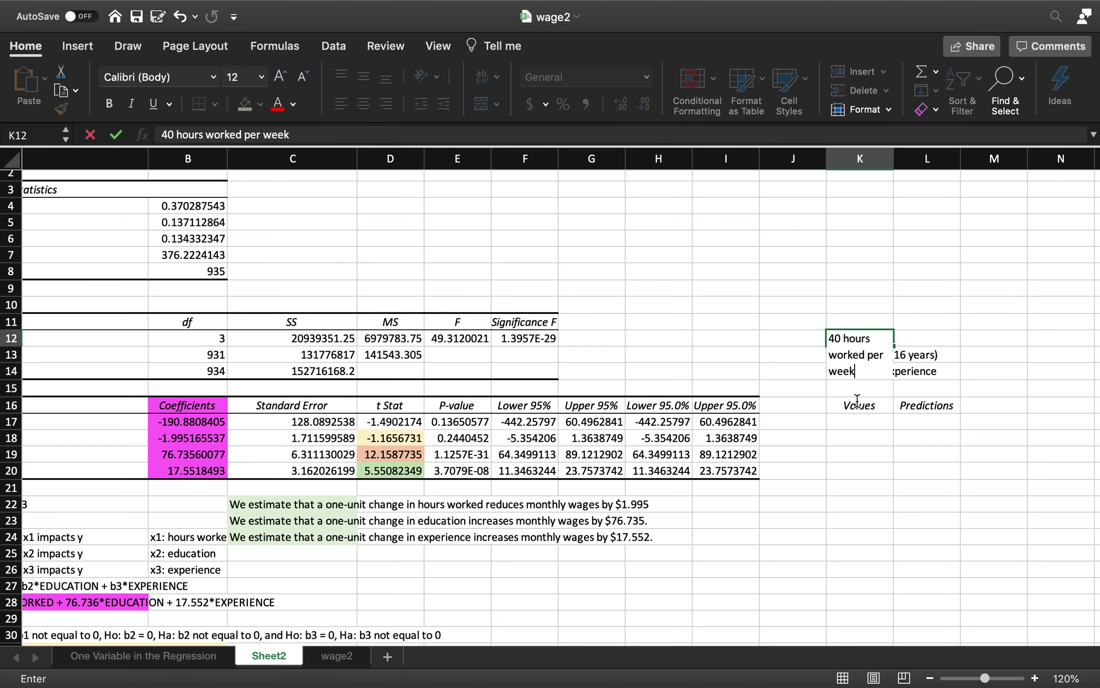
key(Return)
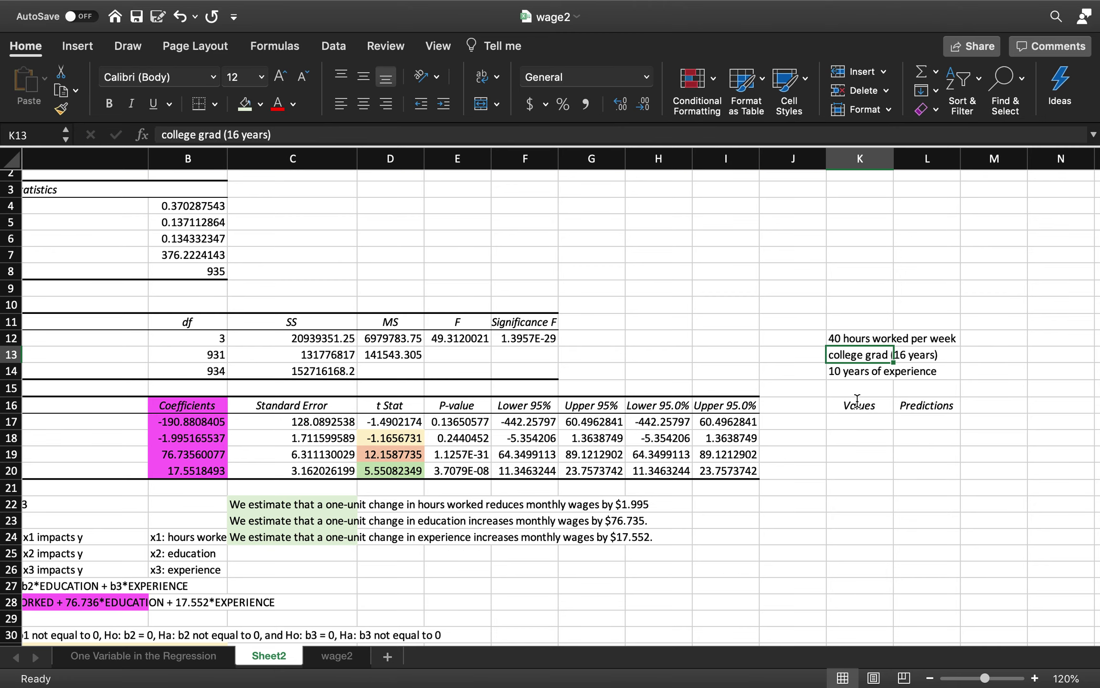
Fill the Values cells K17:K20 with 1, 40, 16 and 10 for the intercept, hours worked, education and experience.
scroll(858, 400, left, 5)
scroll(861, 401, right, 5)
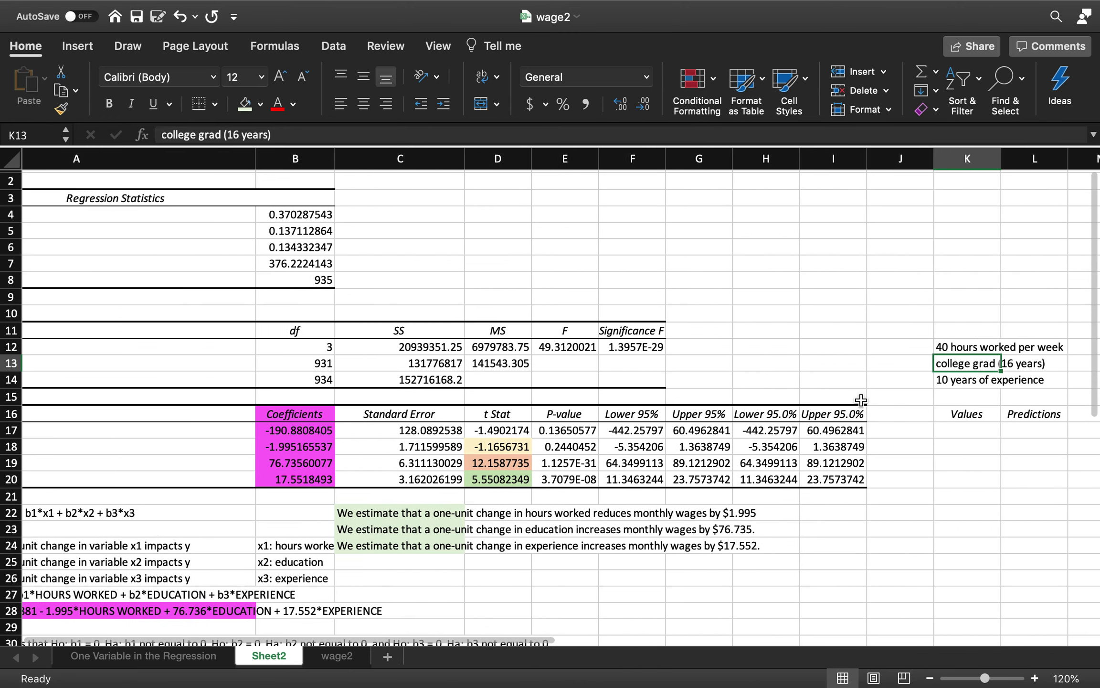
scroll(861, 400, left, 5)
scroll(861, 400, down, 1)
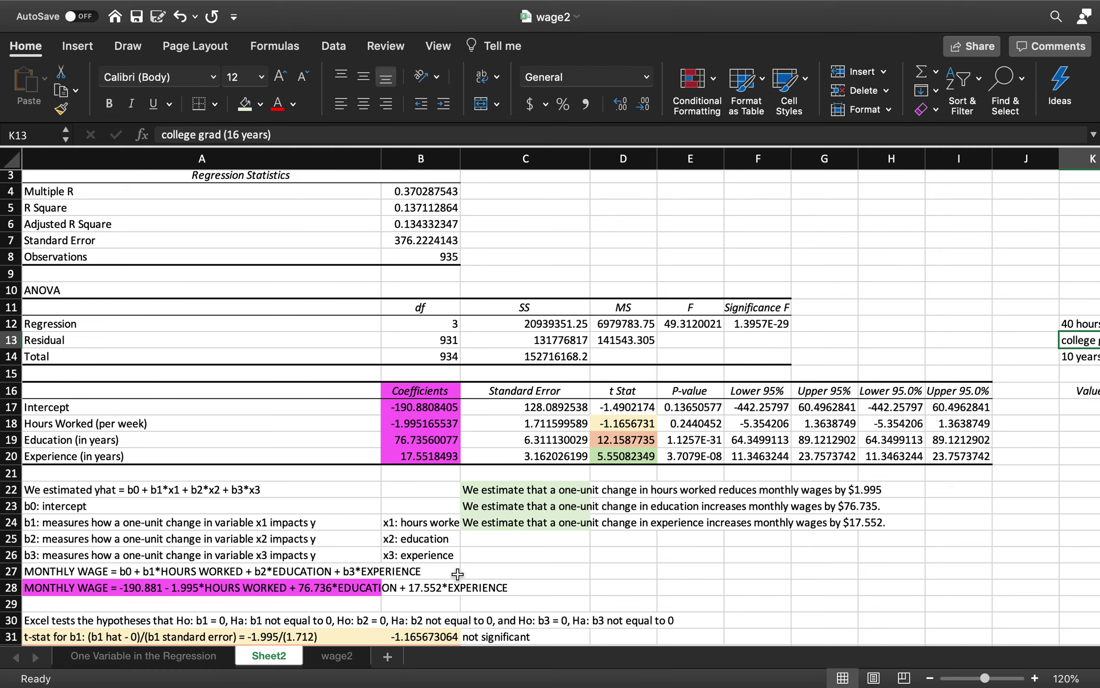
scroll(465, 582, right, 5)
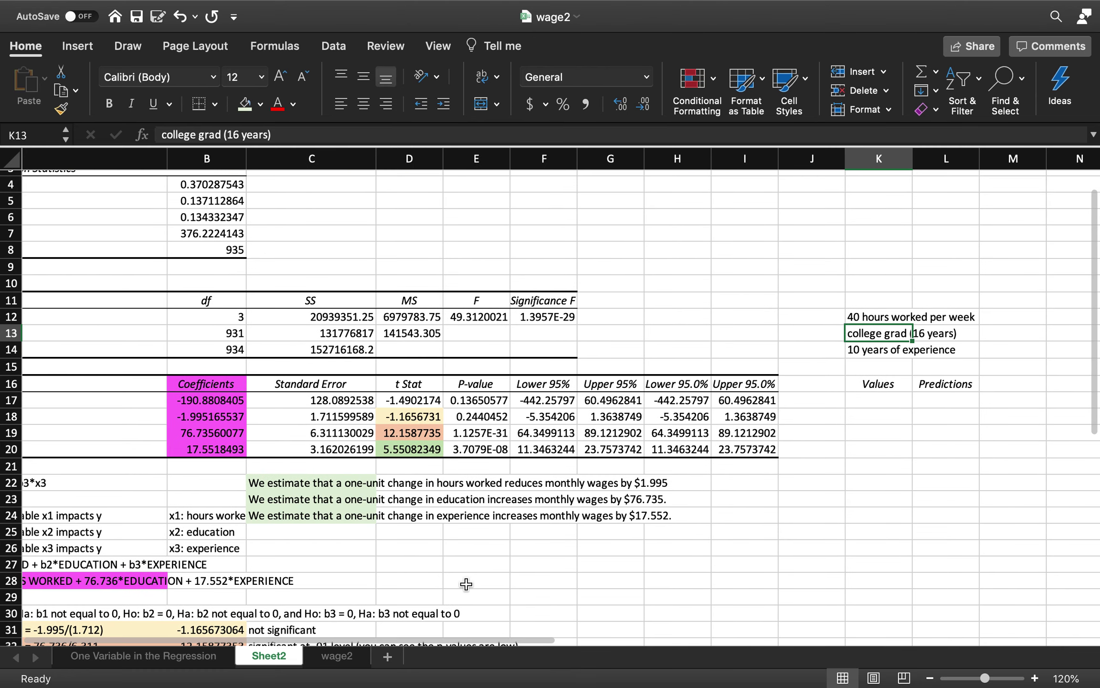
click(893, 402)
text(1)
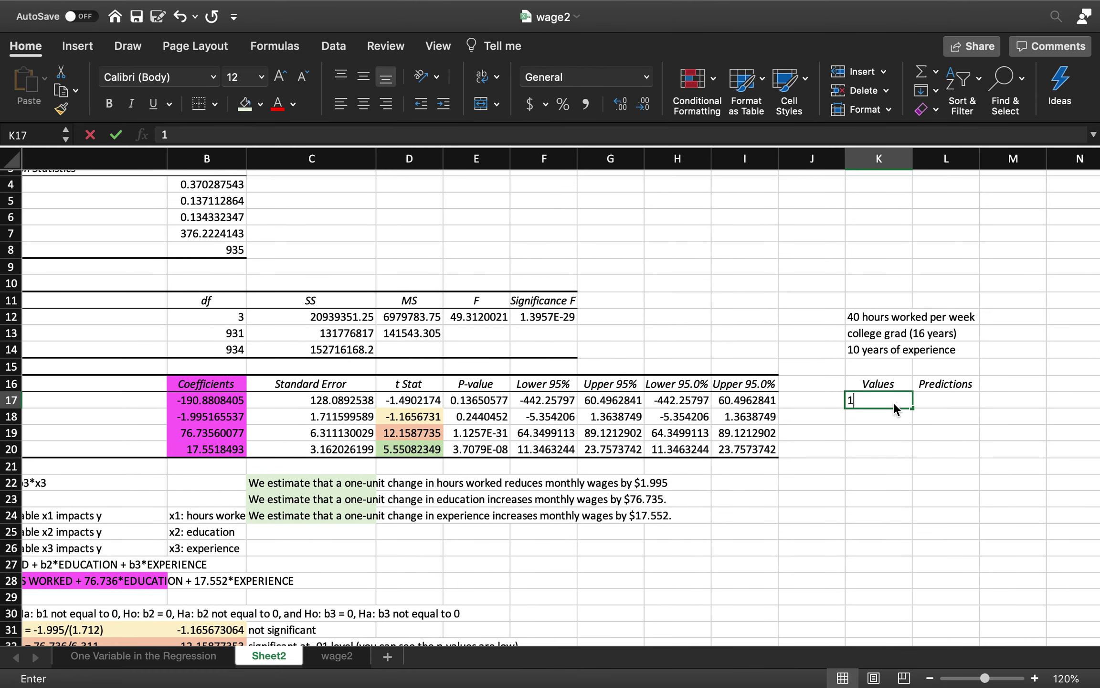
key(Return)
text(40)
key(Return)
text(16)
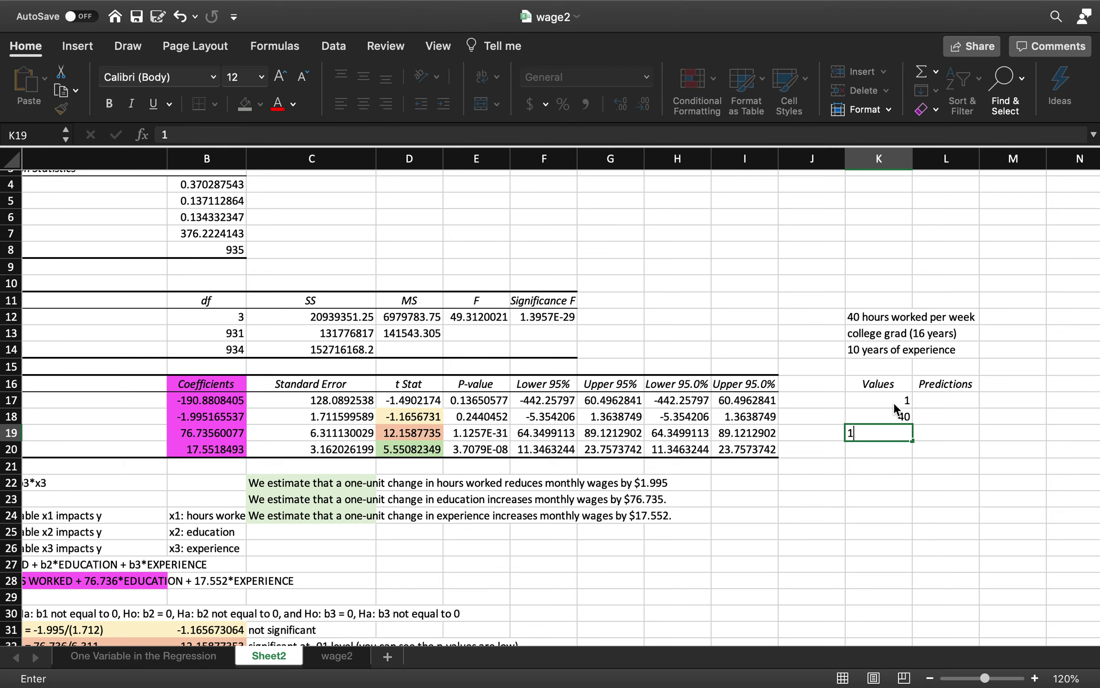
key(Return)
text(10)
key(Tab)
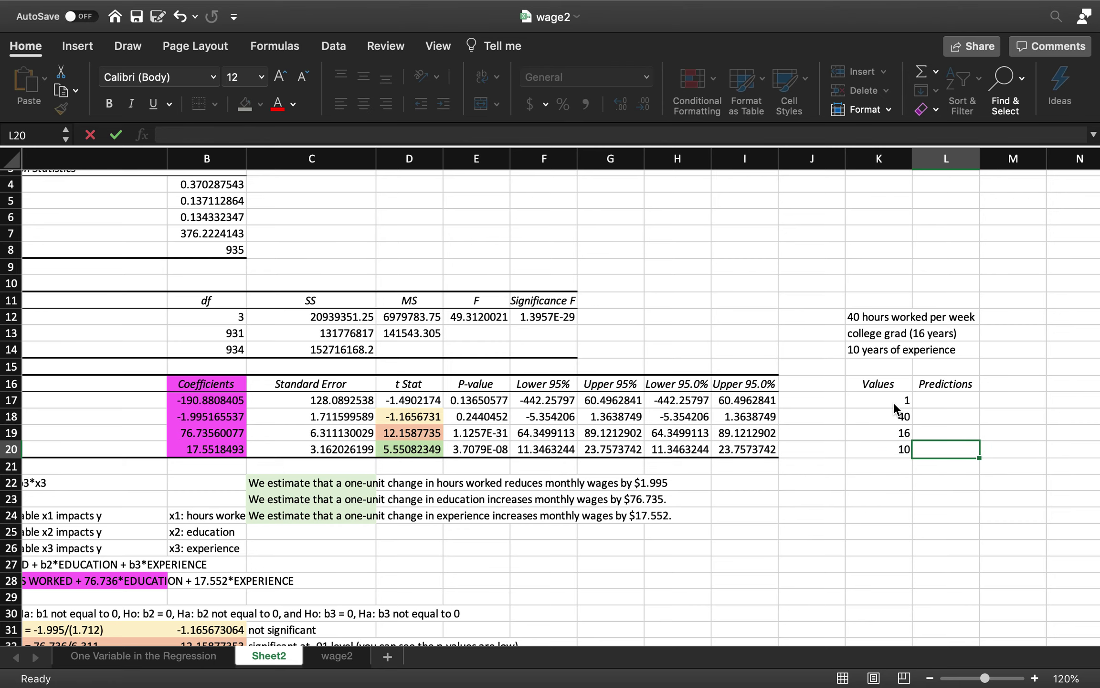
Multiply the intercept coefficient by its value with the formula =B17*K17 in L17.
scroll(234, 540, left, 10)
scroll(234, 540, down, 1)
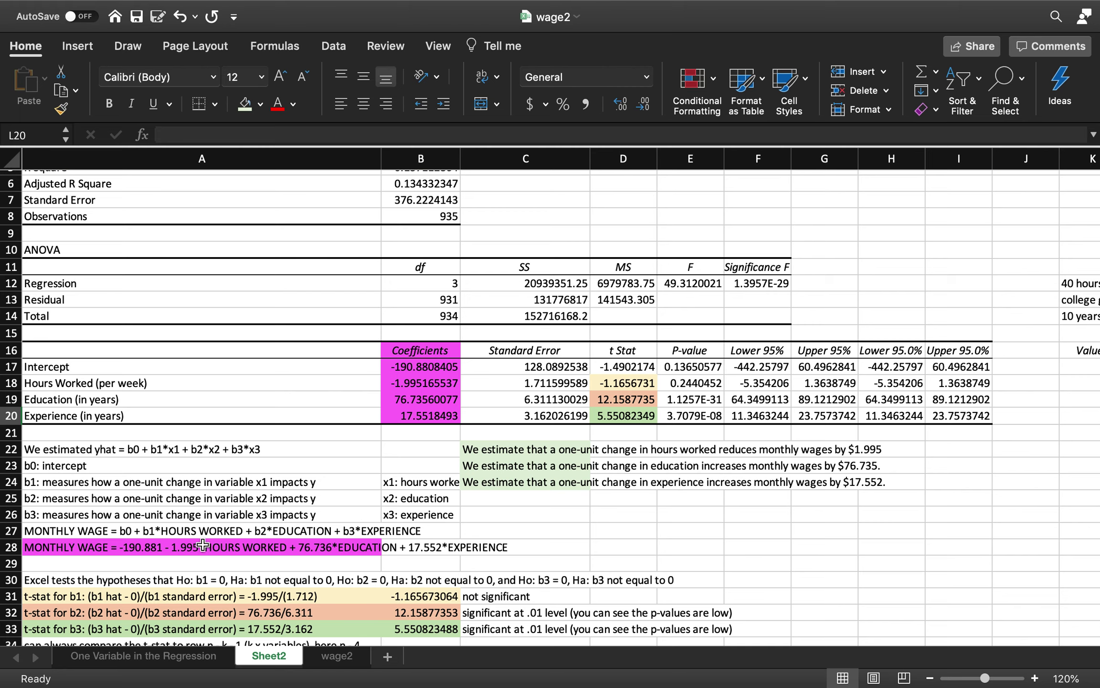
scroll(465, 549, right, 6)
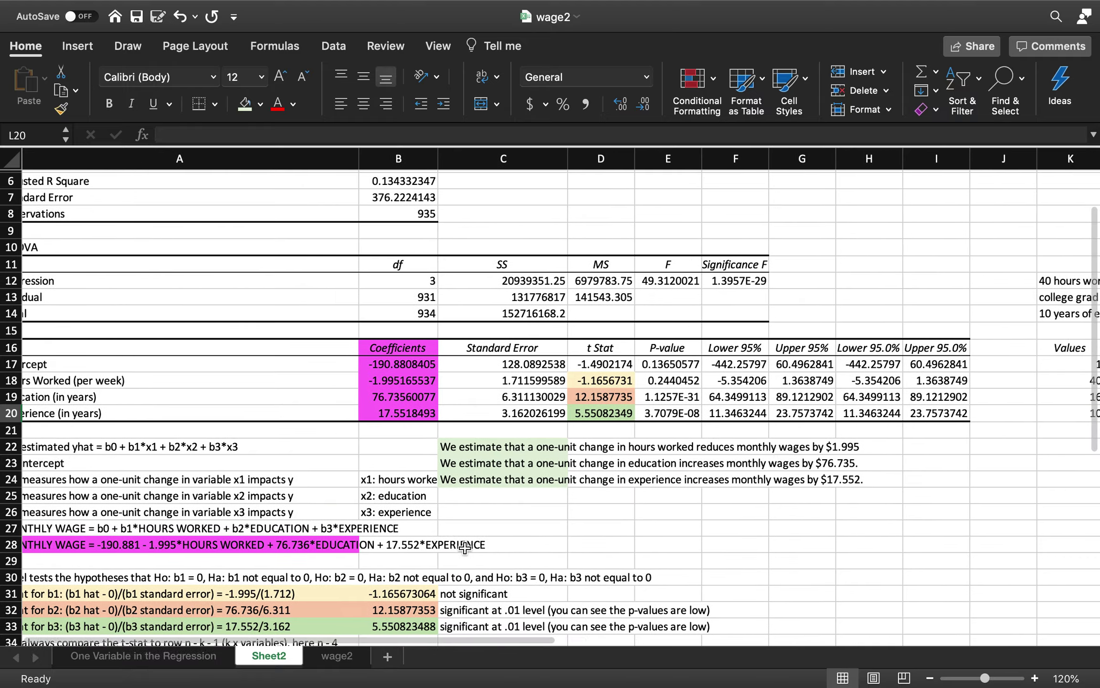
key(Up)
key(Up)
key(Up)
text(=)
click(159, 366)
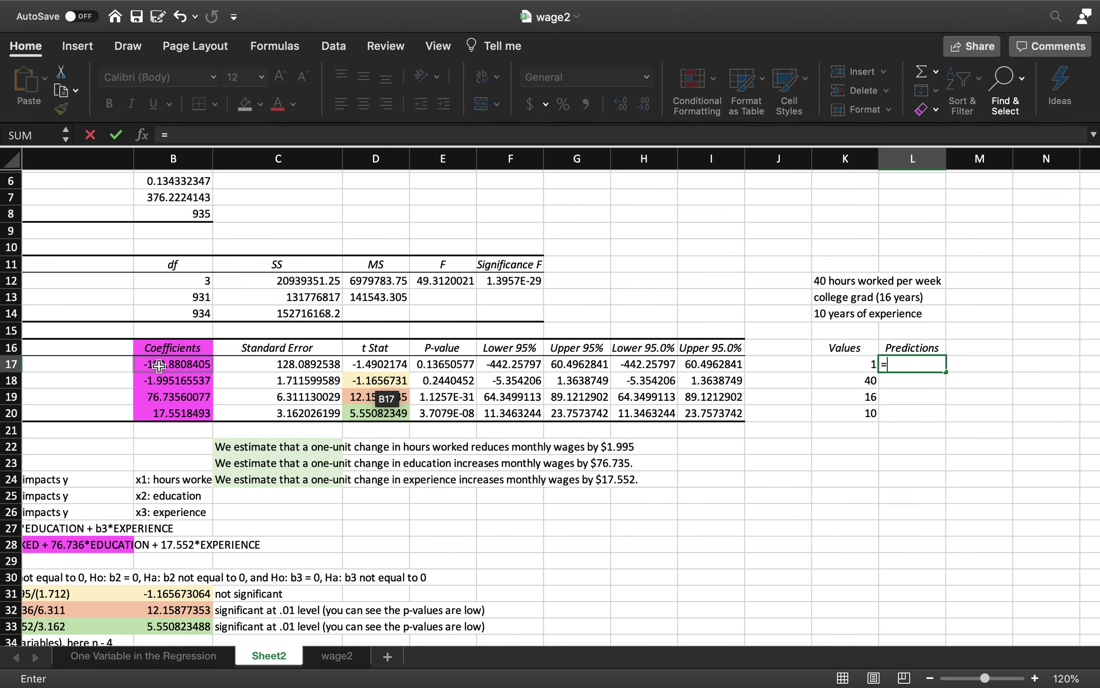
text(*)
click(827, 366)
key(Return)
Copy the L17 formula down through L20 to cover hours worked, education and experience.
key(Up)
key(super+c)
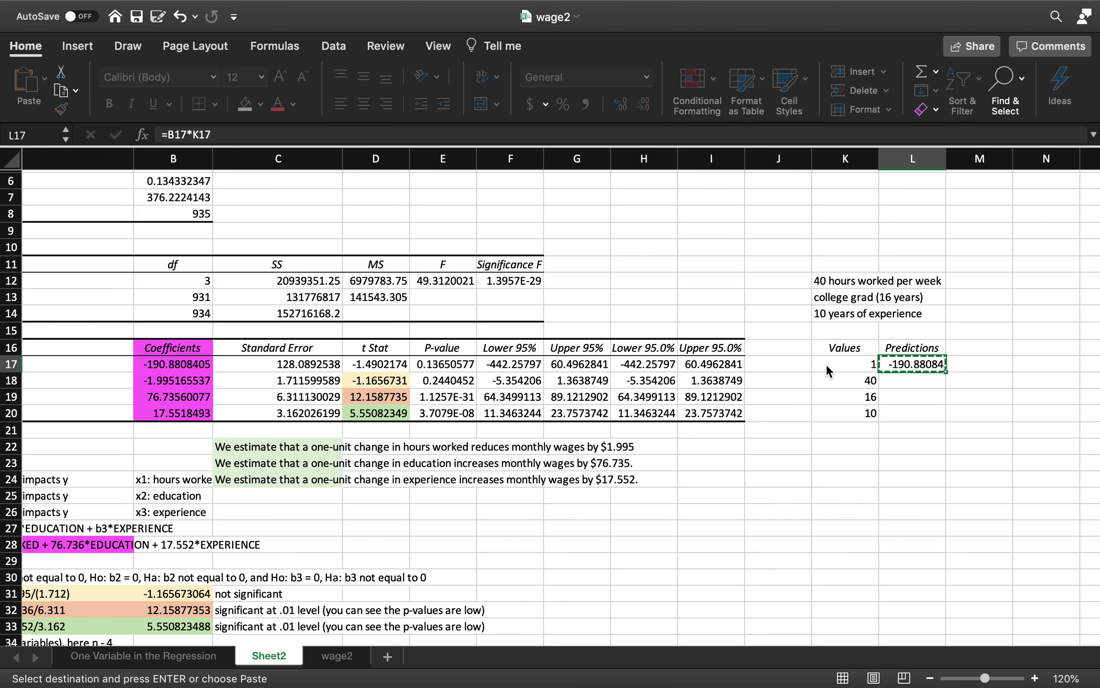
key(shift+Down)
key(shift+Down)
key(shift+Down)
key(Return)
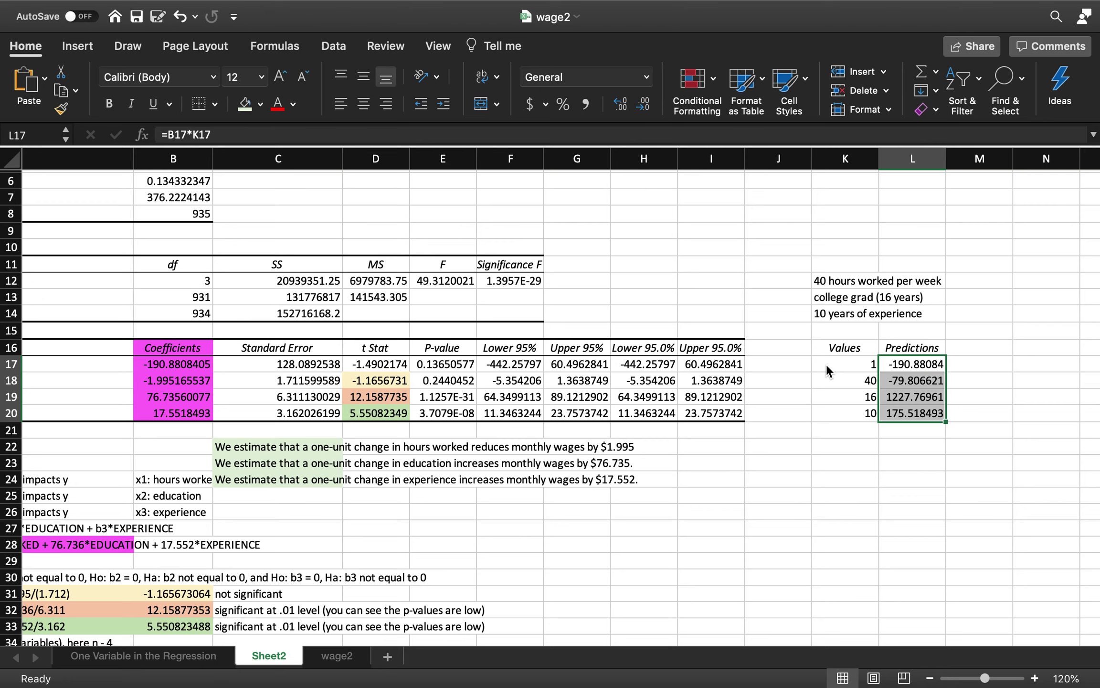
Sum the prediction terms L17:L20 in L21 and label the total "predict" in M21.
click(911, 432)
text(=sum()
drag(909, 413, 910, 365)
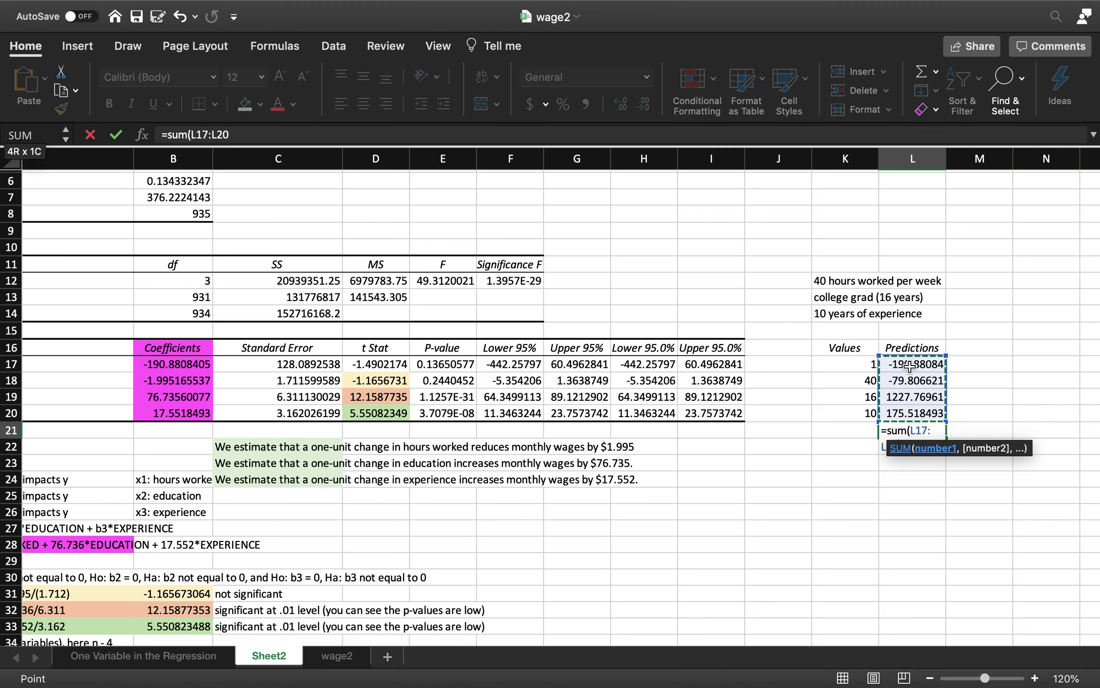
key(Return)
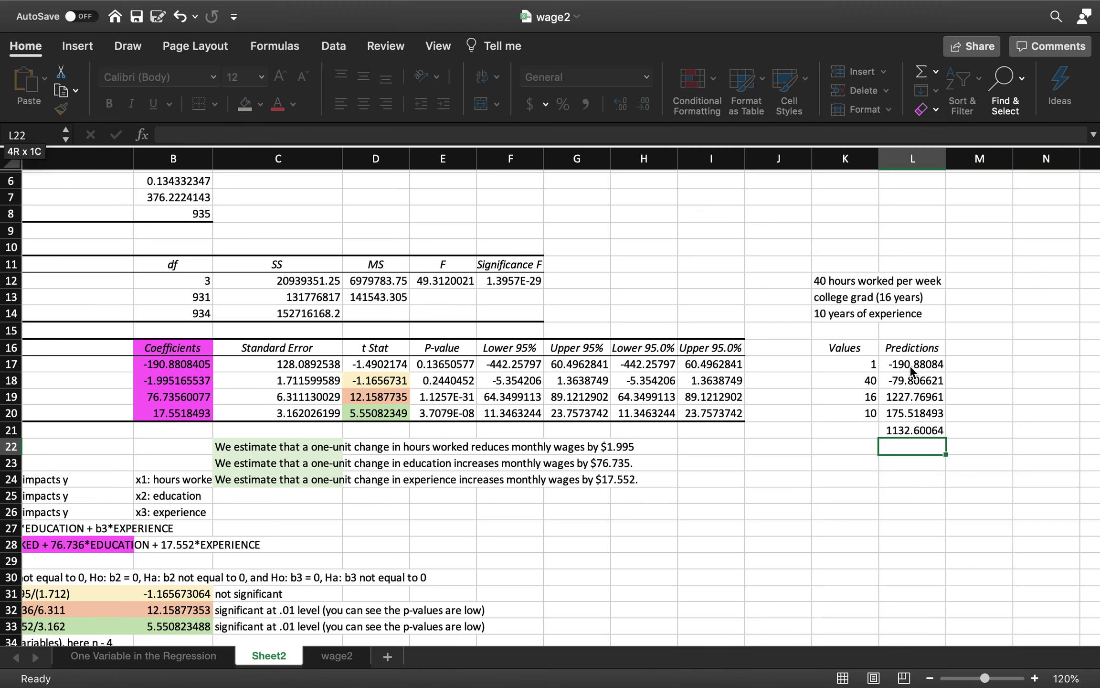
click(960, 432)
text(predict)
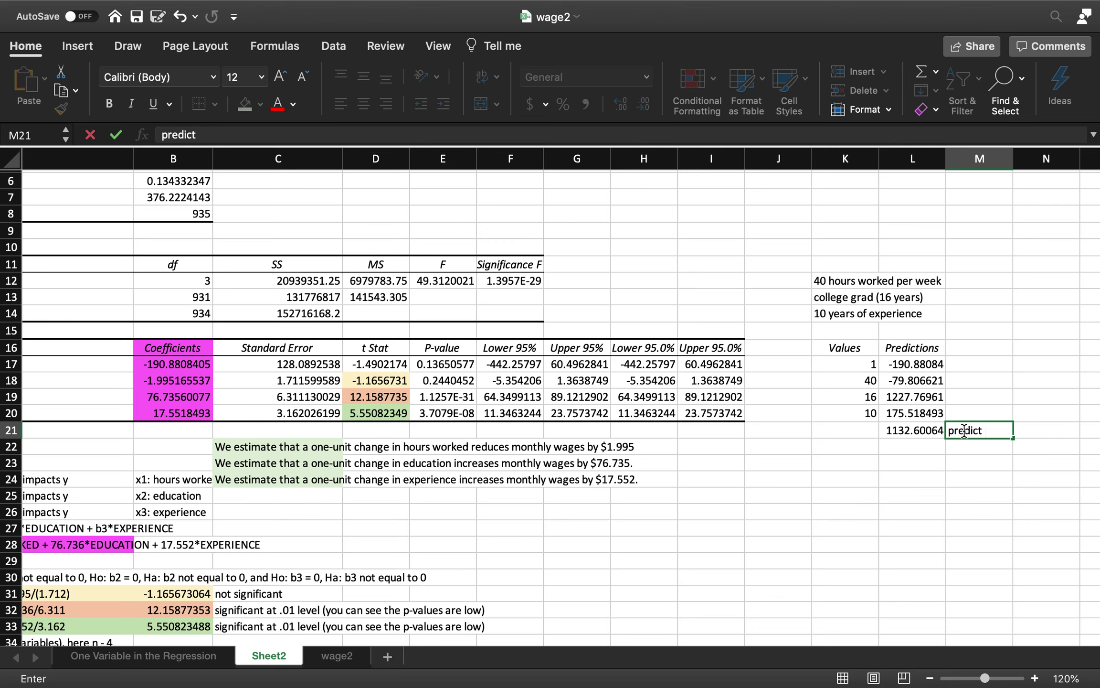
key(Return)
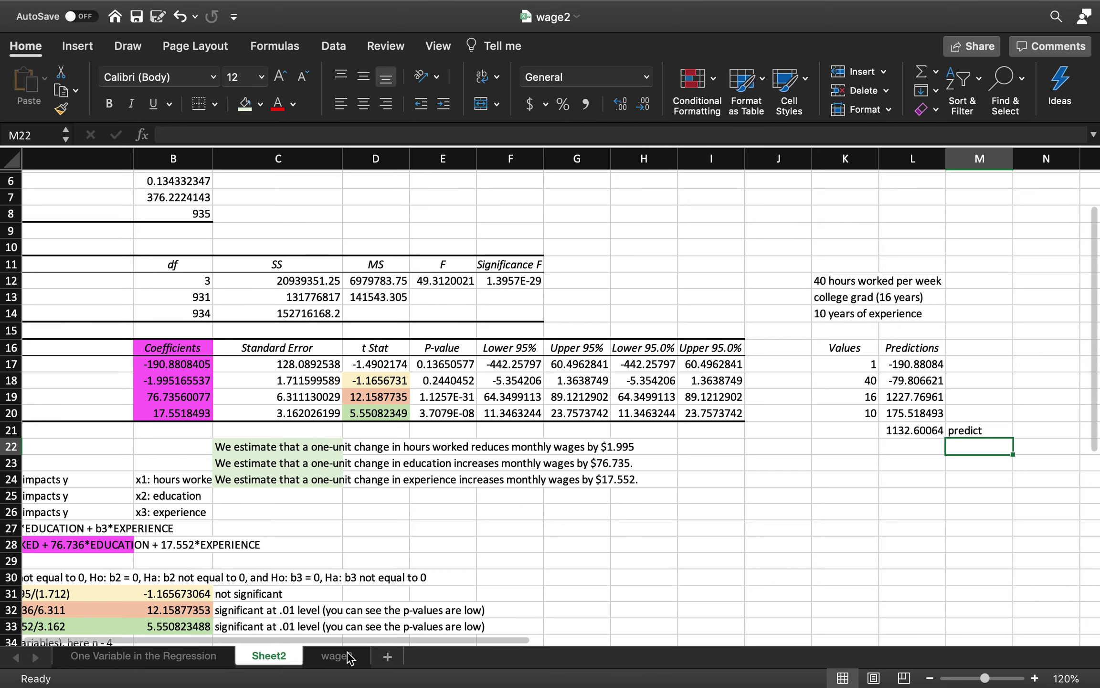
Look through the wage2 data back up to its first rows, then return to the regression output on Sheet2.
key(ctrl+Page_Down)
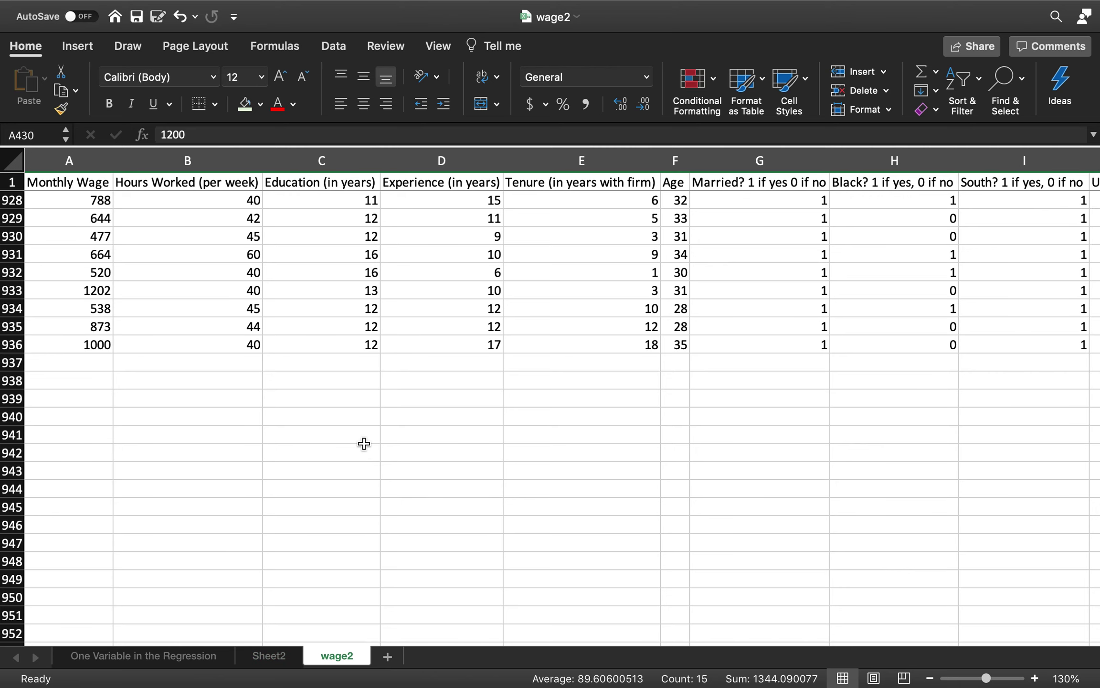
scroll(341, 248, up, 15)
scroll(341, 248, up, 20)
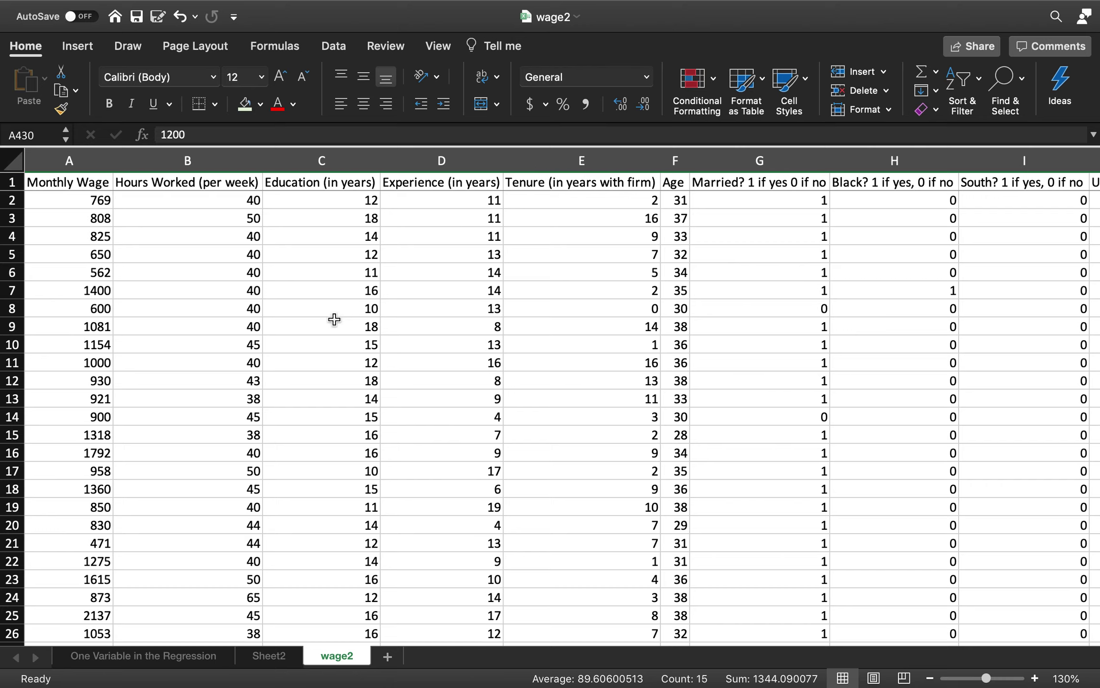
click(267, 656)
scroll(274, 568, down, 1)
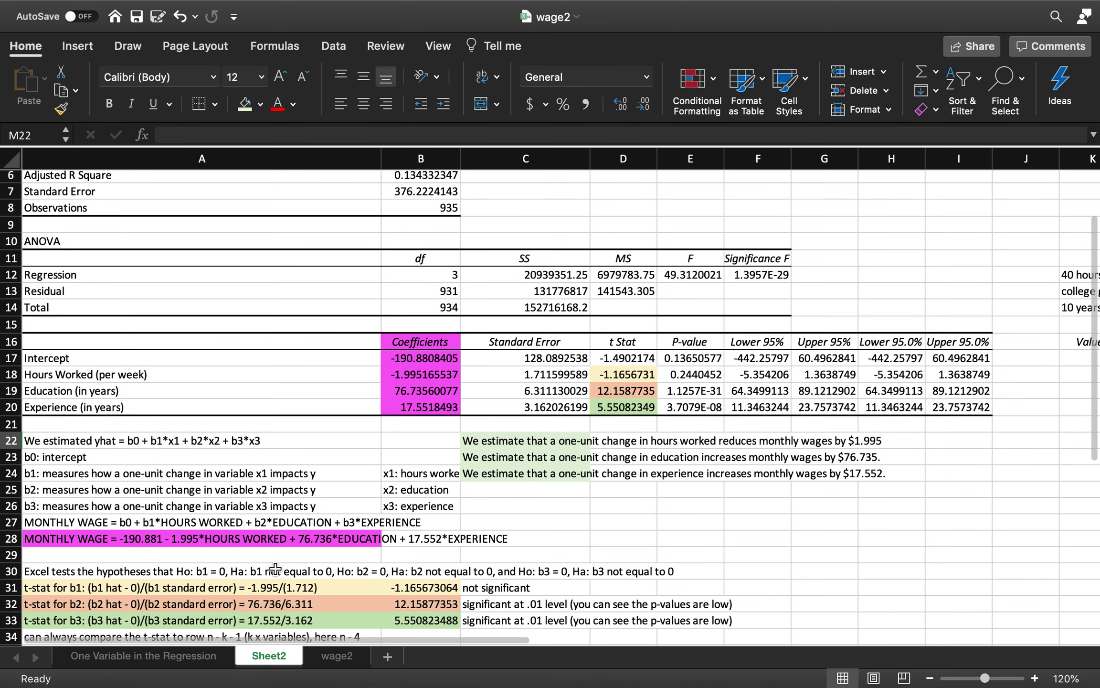